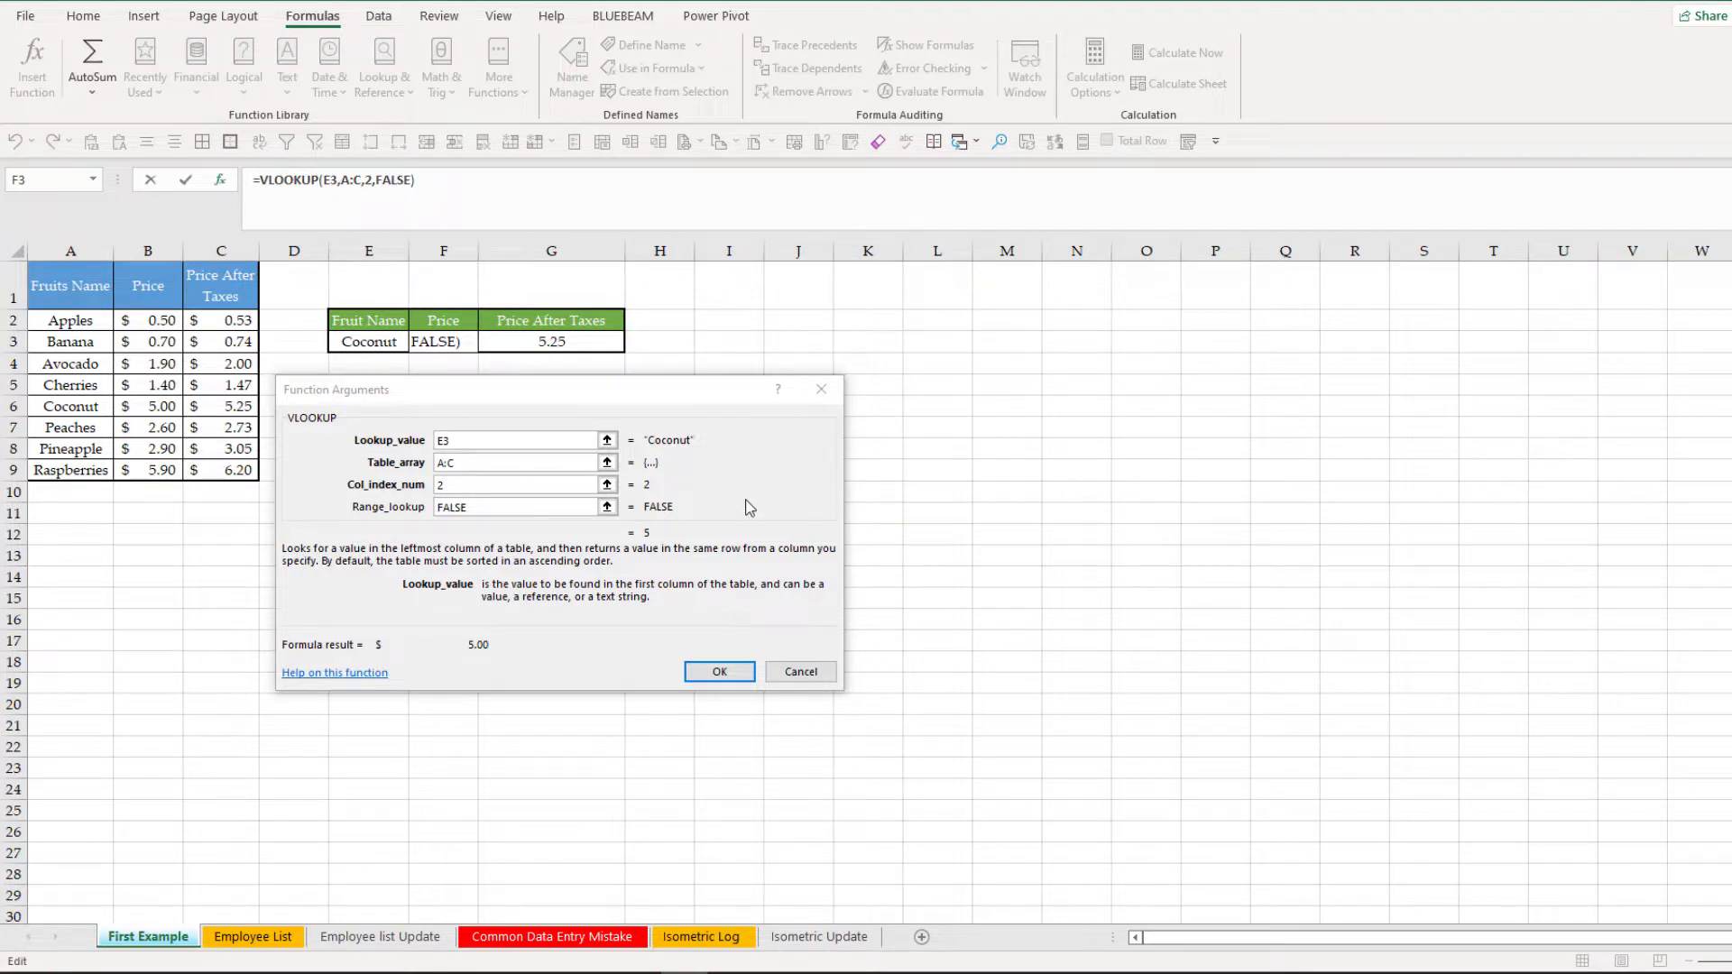
Look through the Isometric Log sheet down to the end of its drawing number column.
left_click(602, 938)
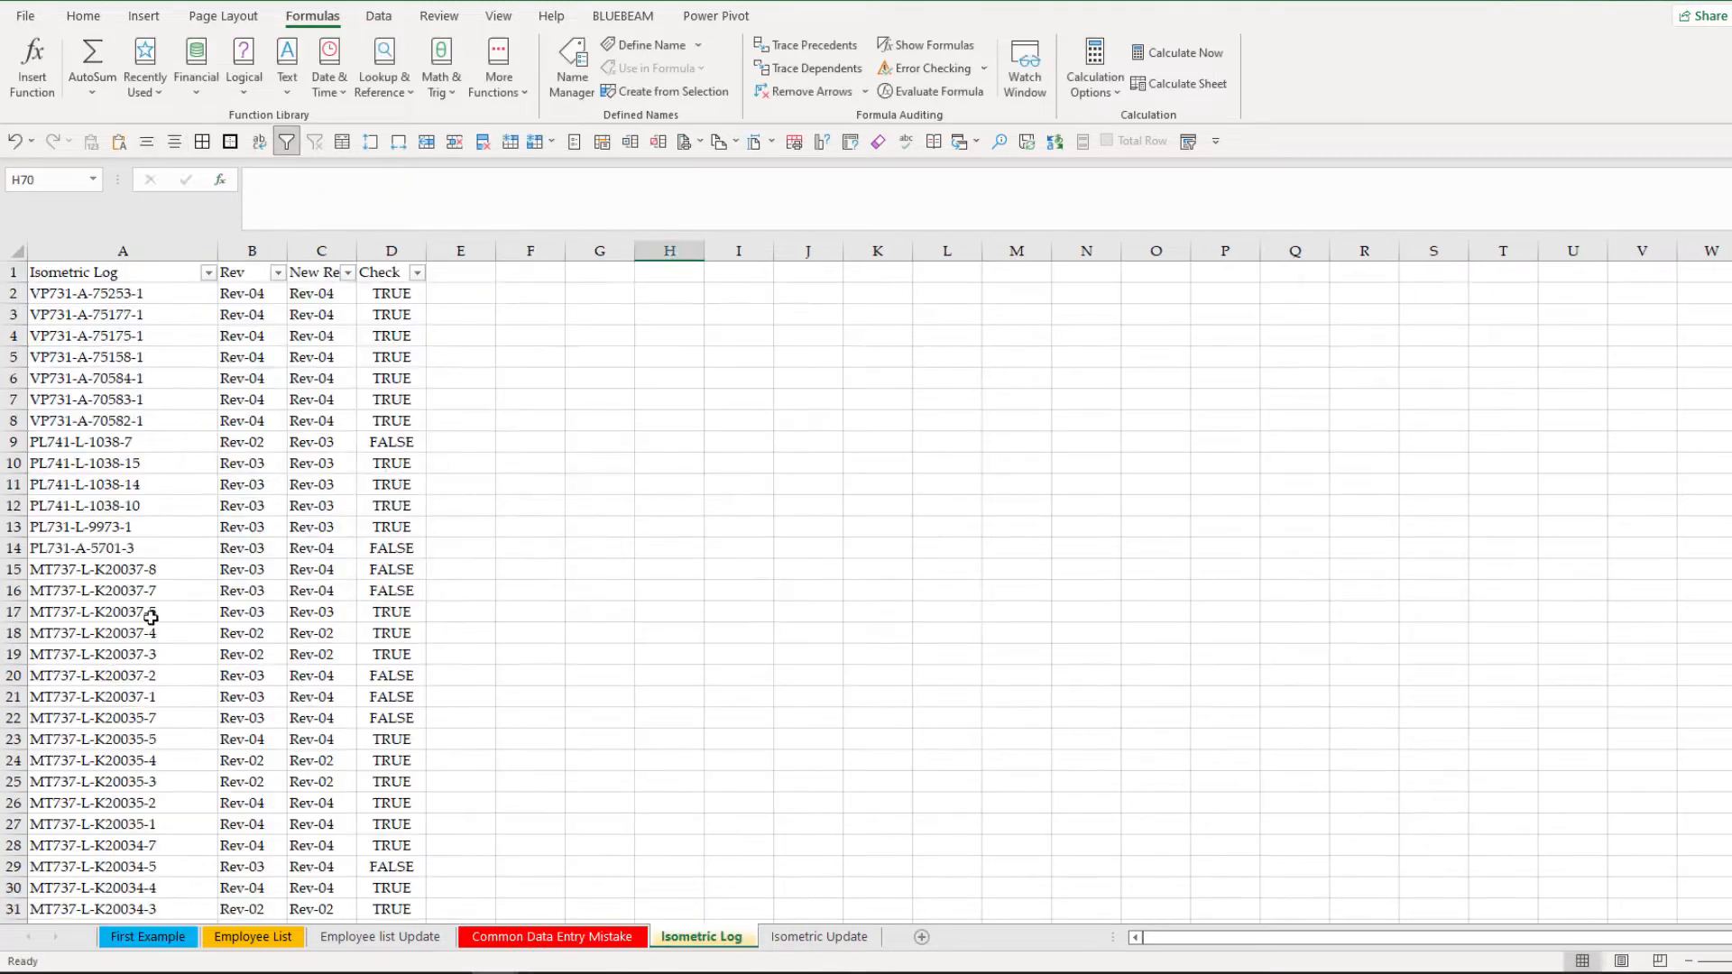
left_click(150, 617)
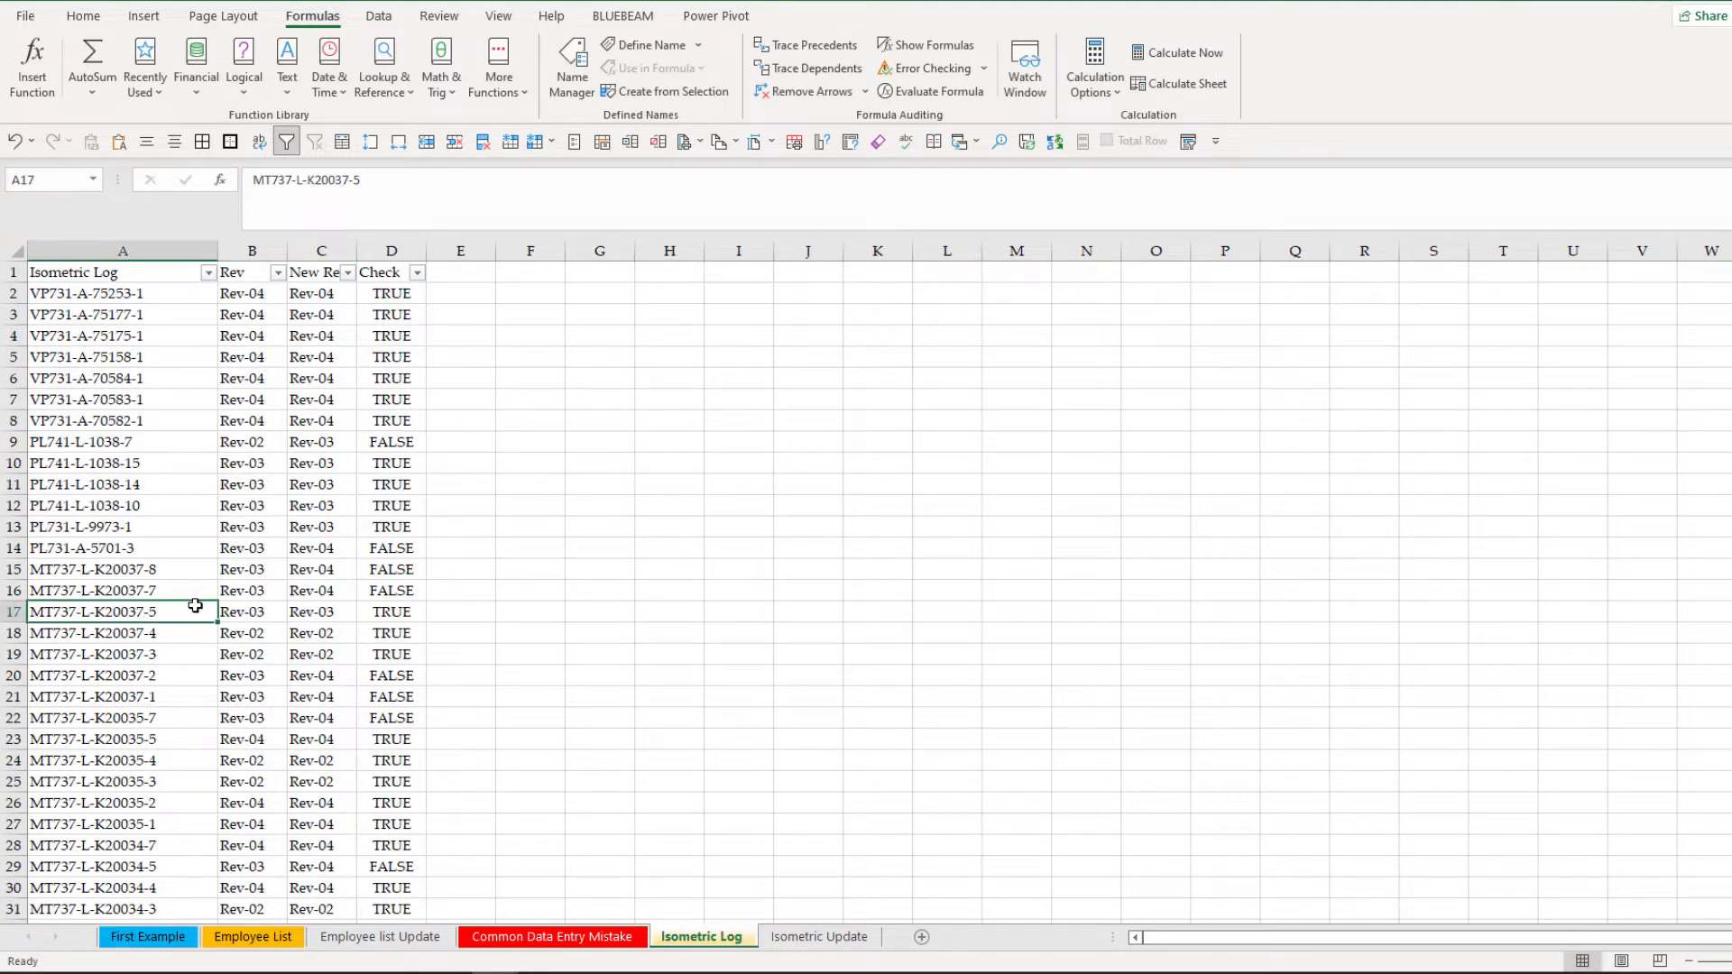
key("ctrl+Down")
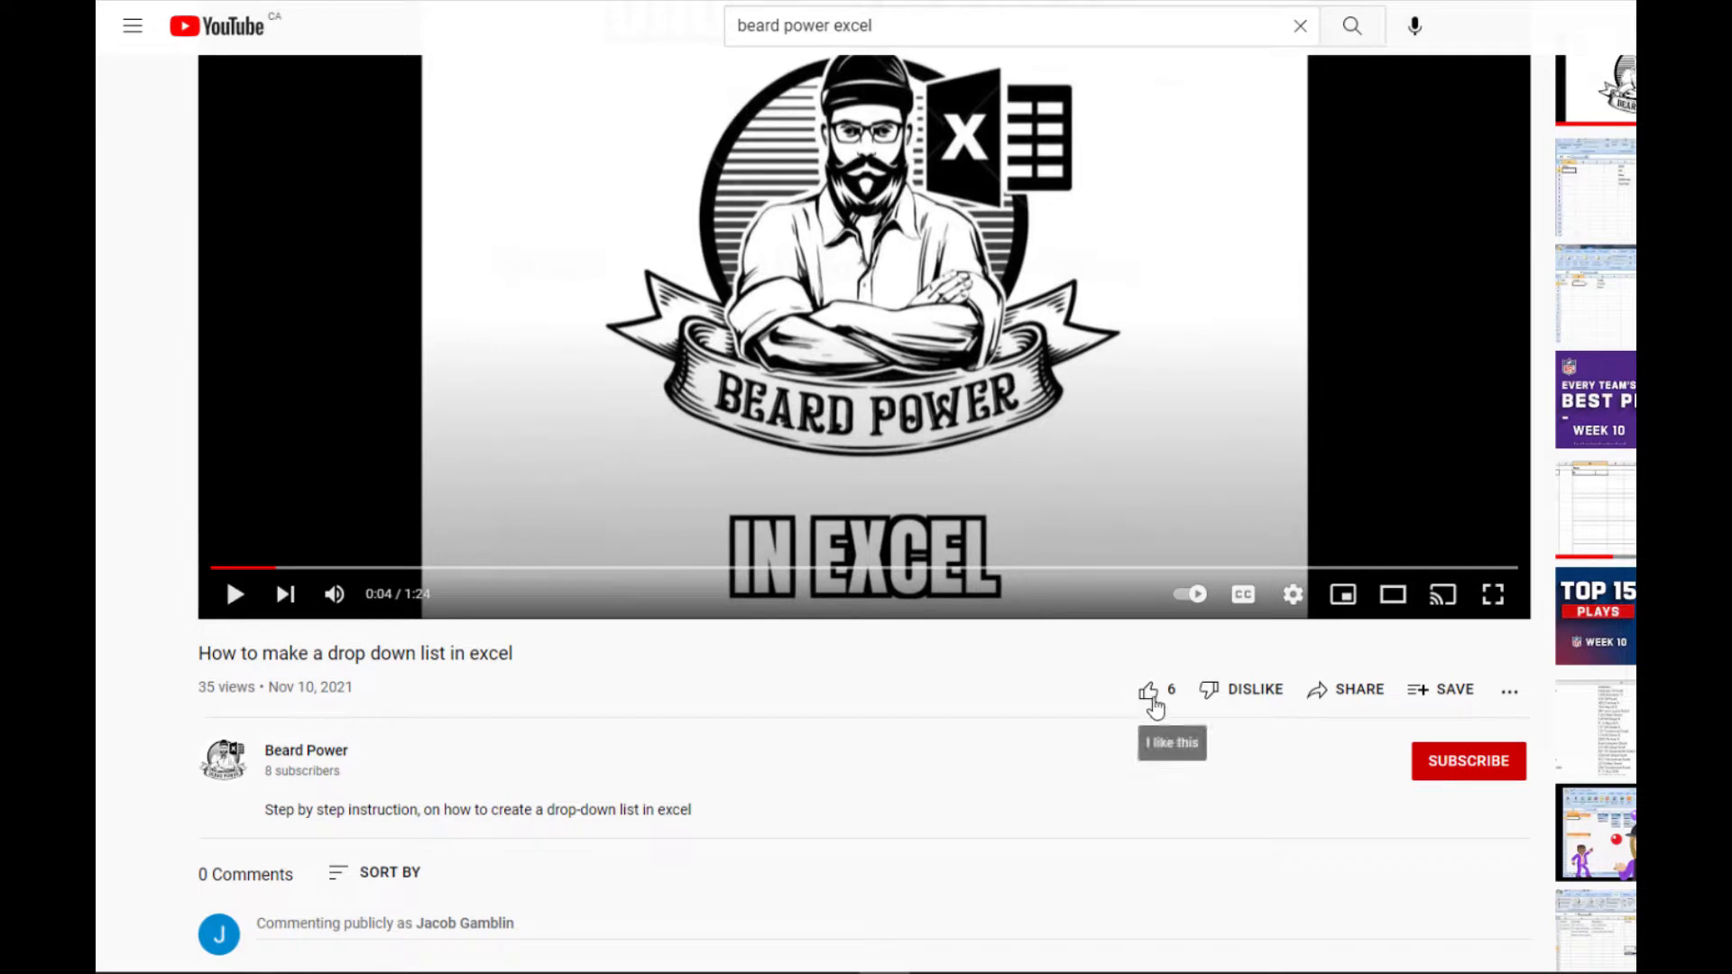
On YouTube, like the drop-down list video and subscribe to the Beard Power channel with notifications set to All.
left_click(1148, 691)
left_click(1456, 770)
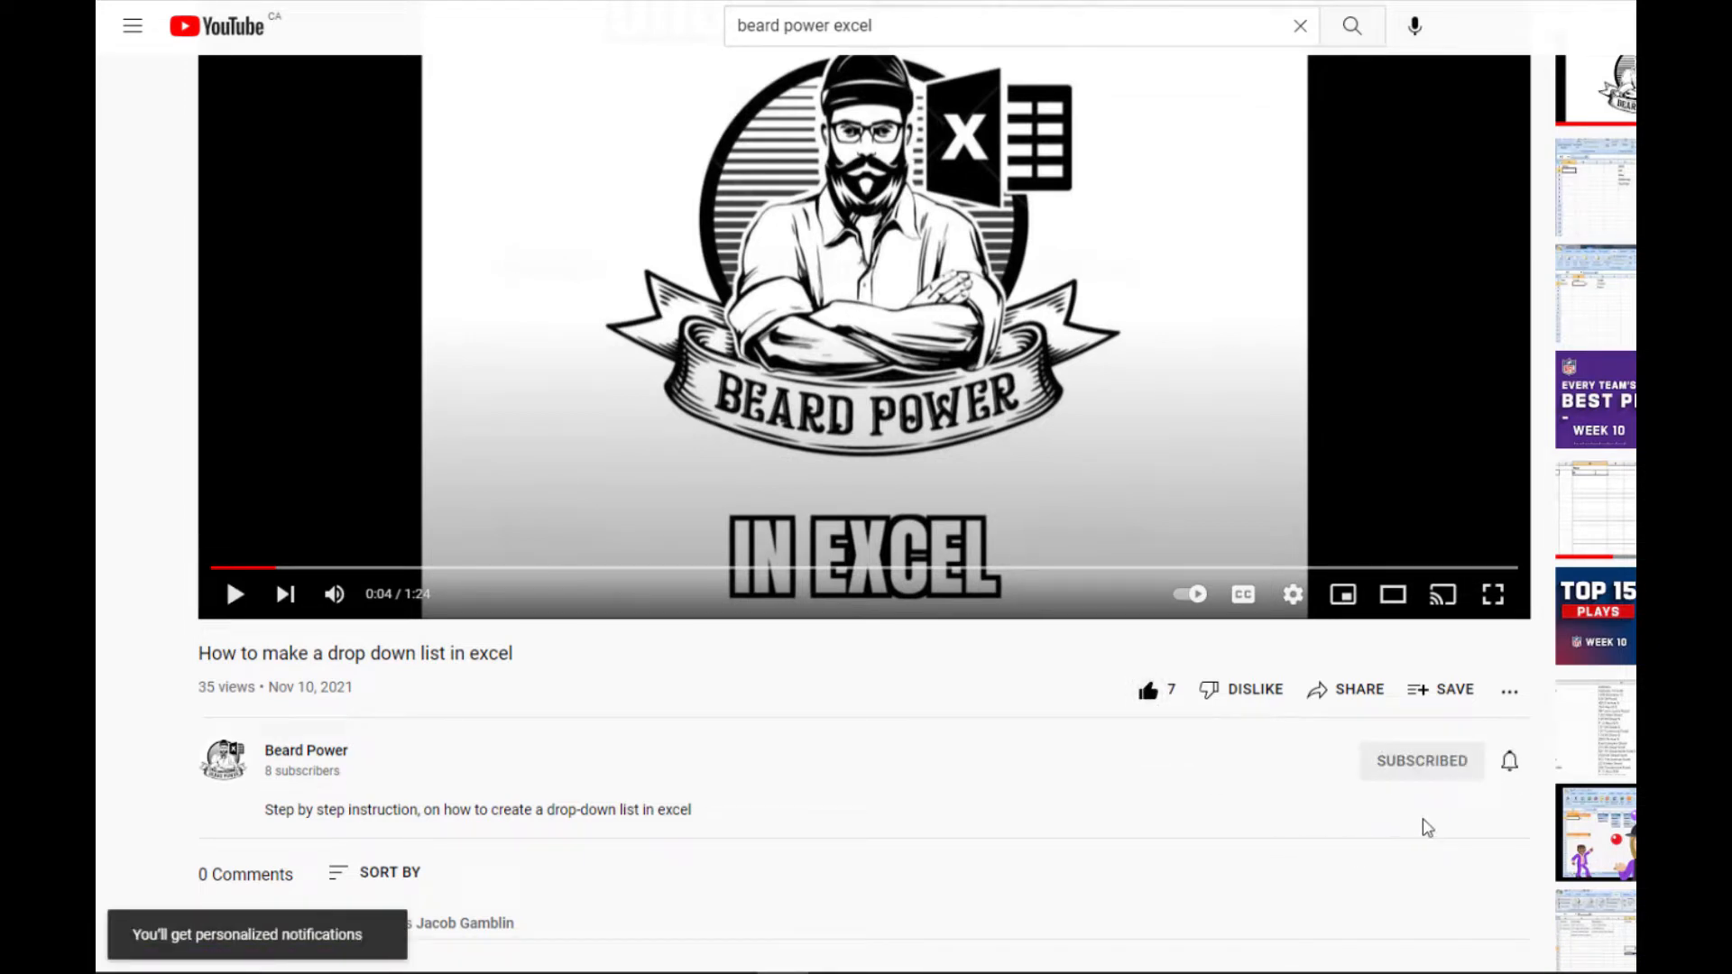
left_click(1510, 760)
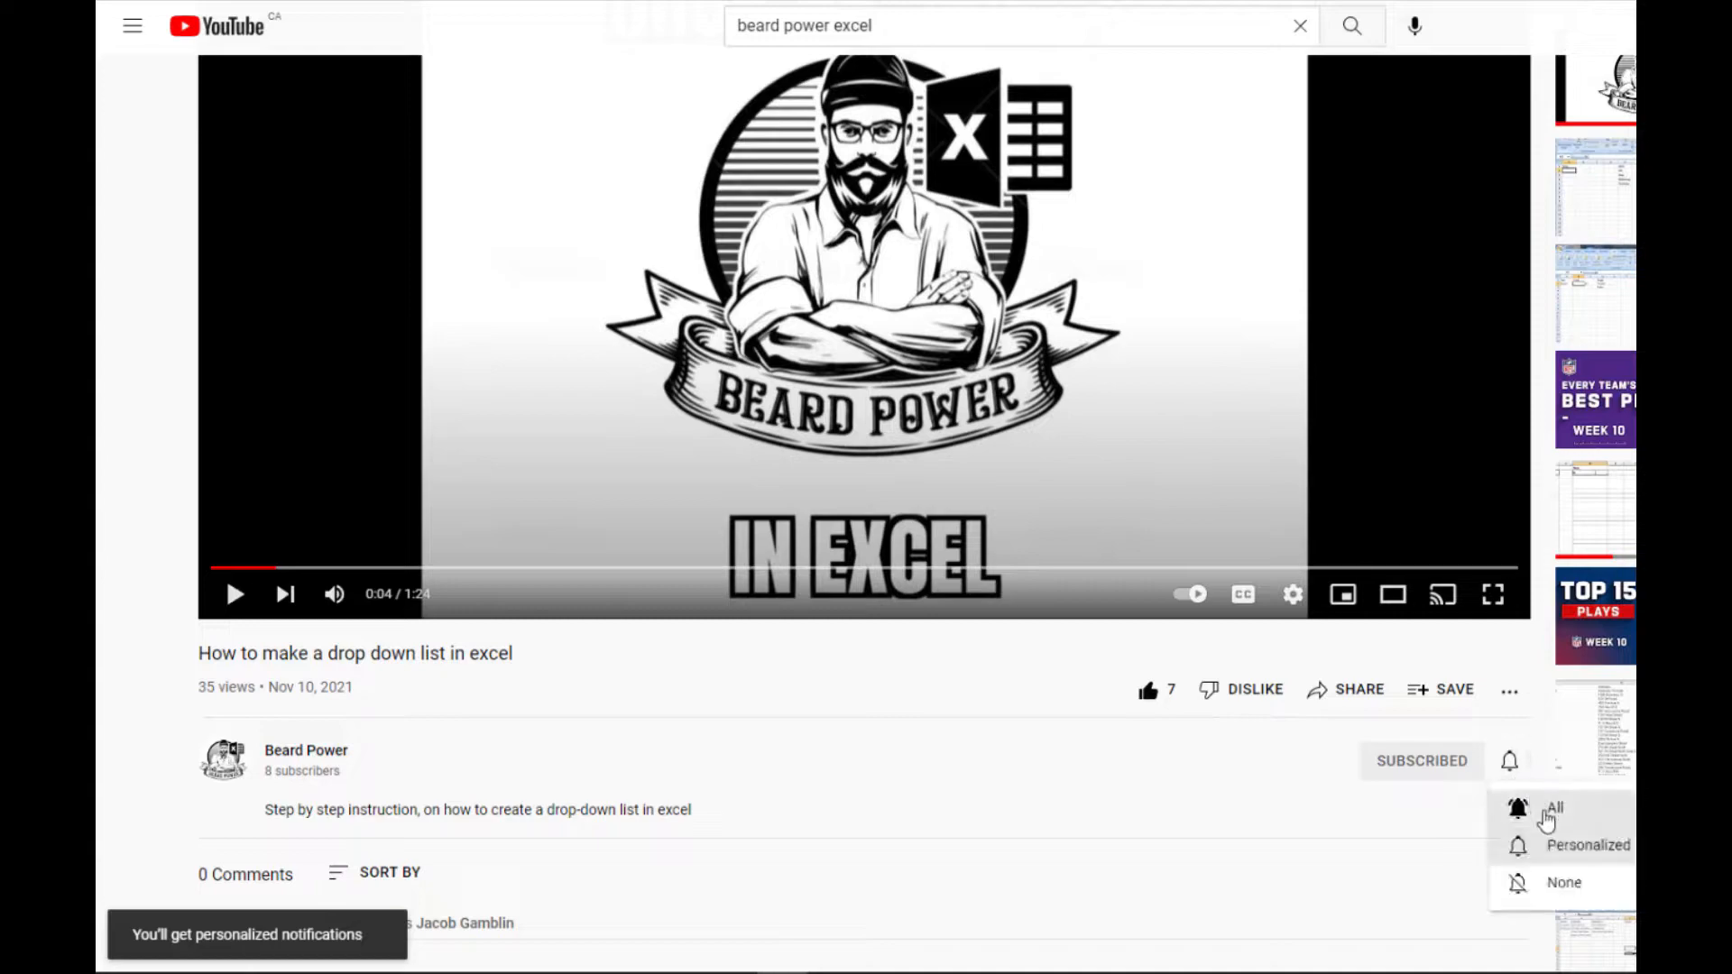
left_click(1546, 820)
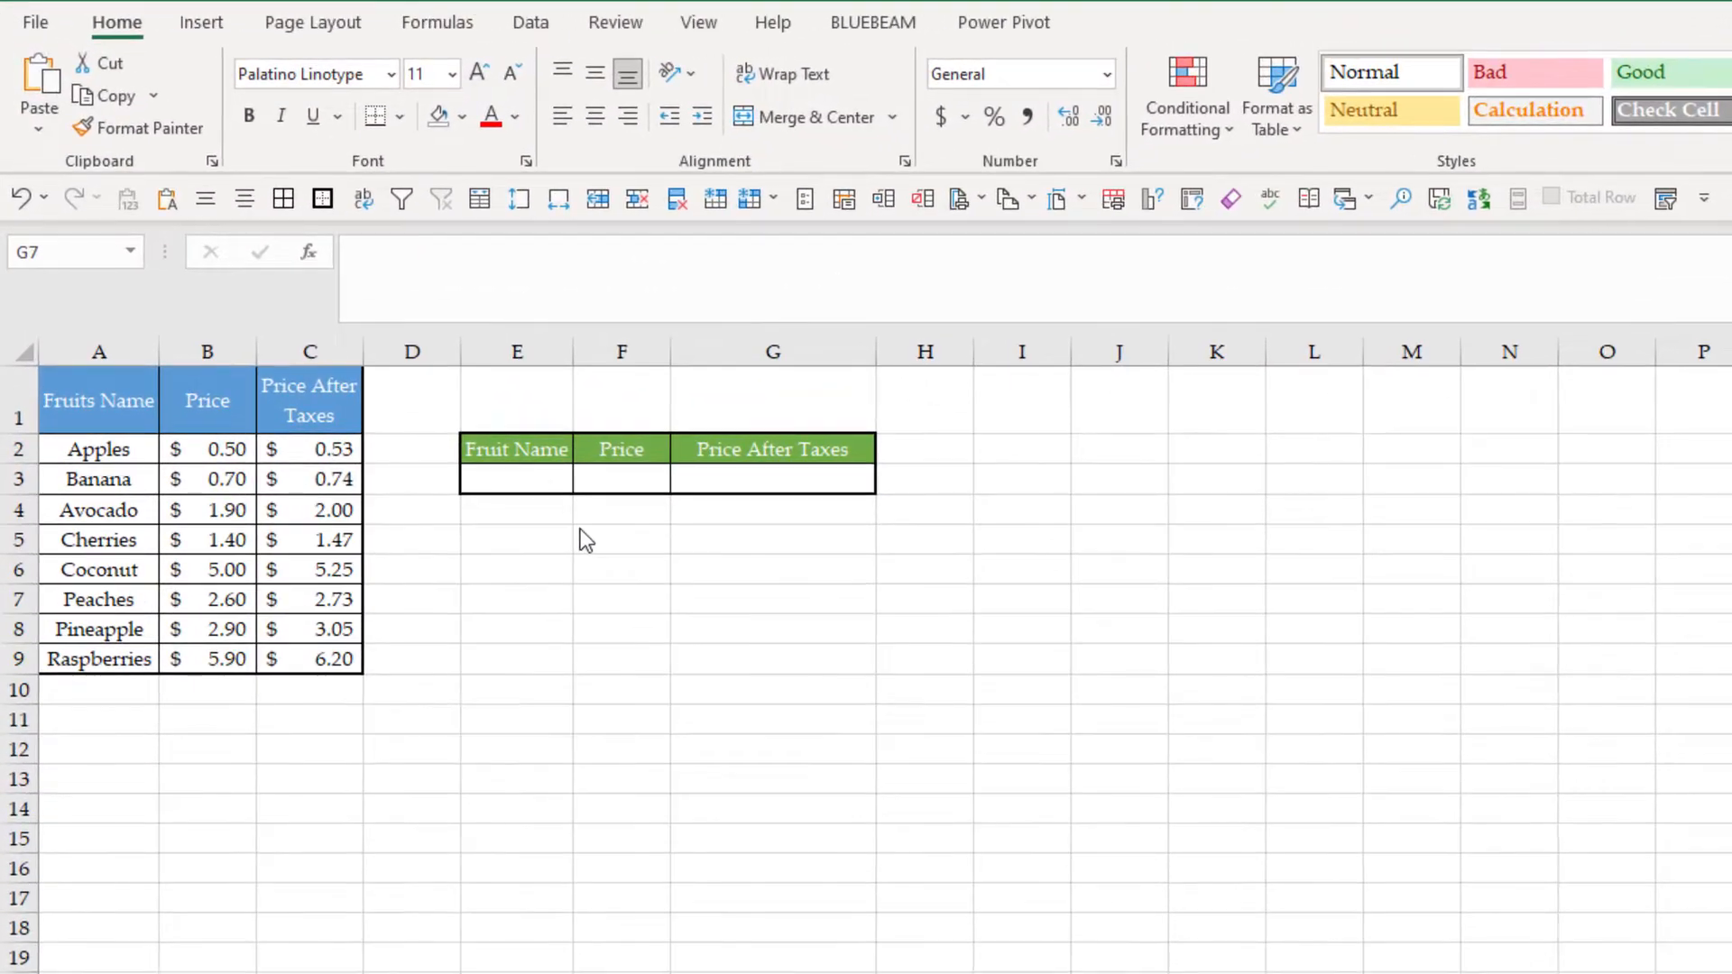
In Excel, examine the empty fruit lookup table and the source table's fruit names, prices and after-tax prices.
left_click(559, 570)
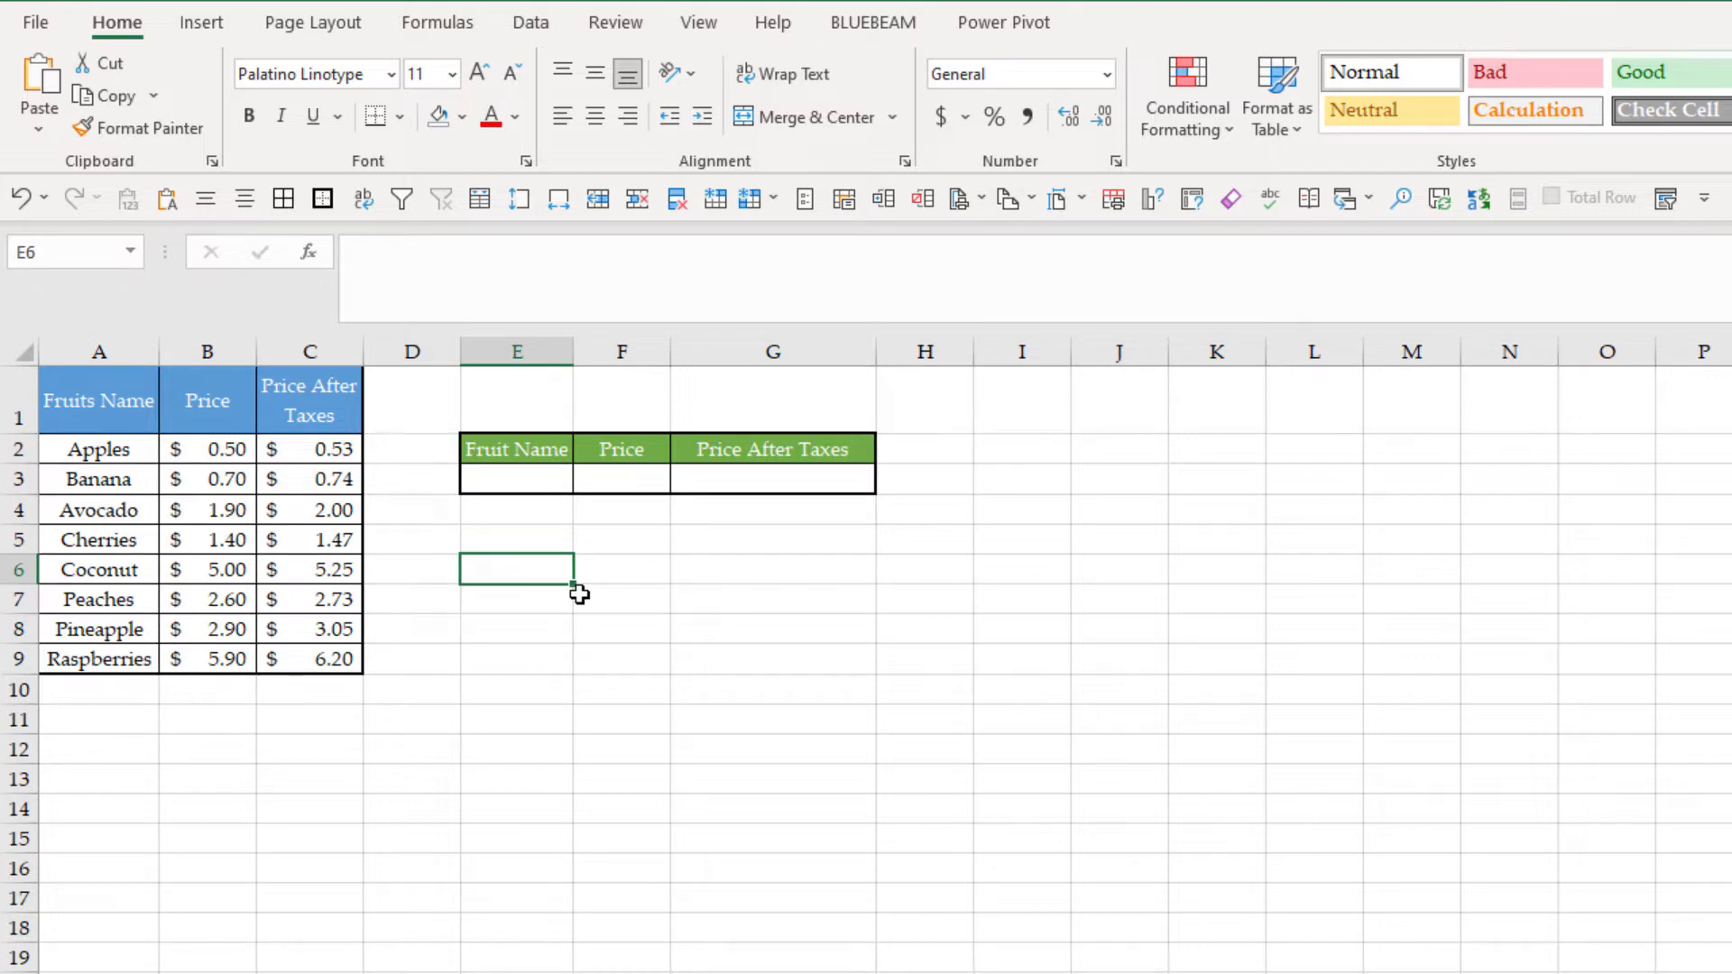
left_click(536, 478)
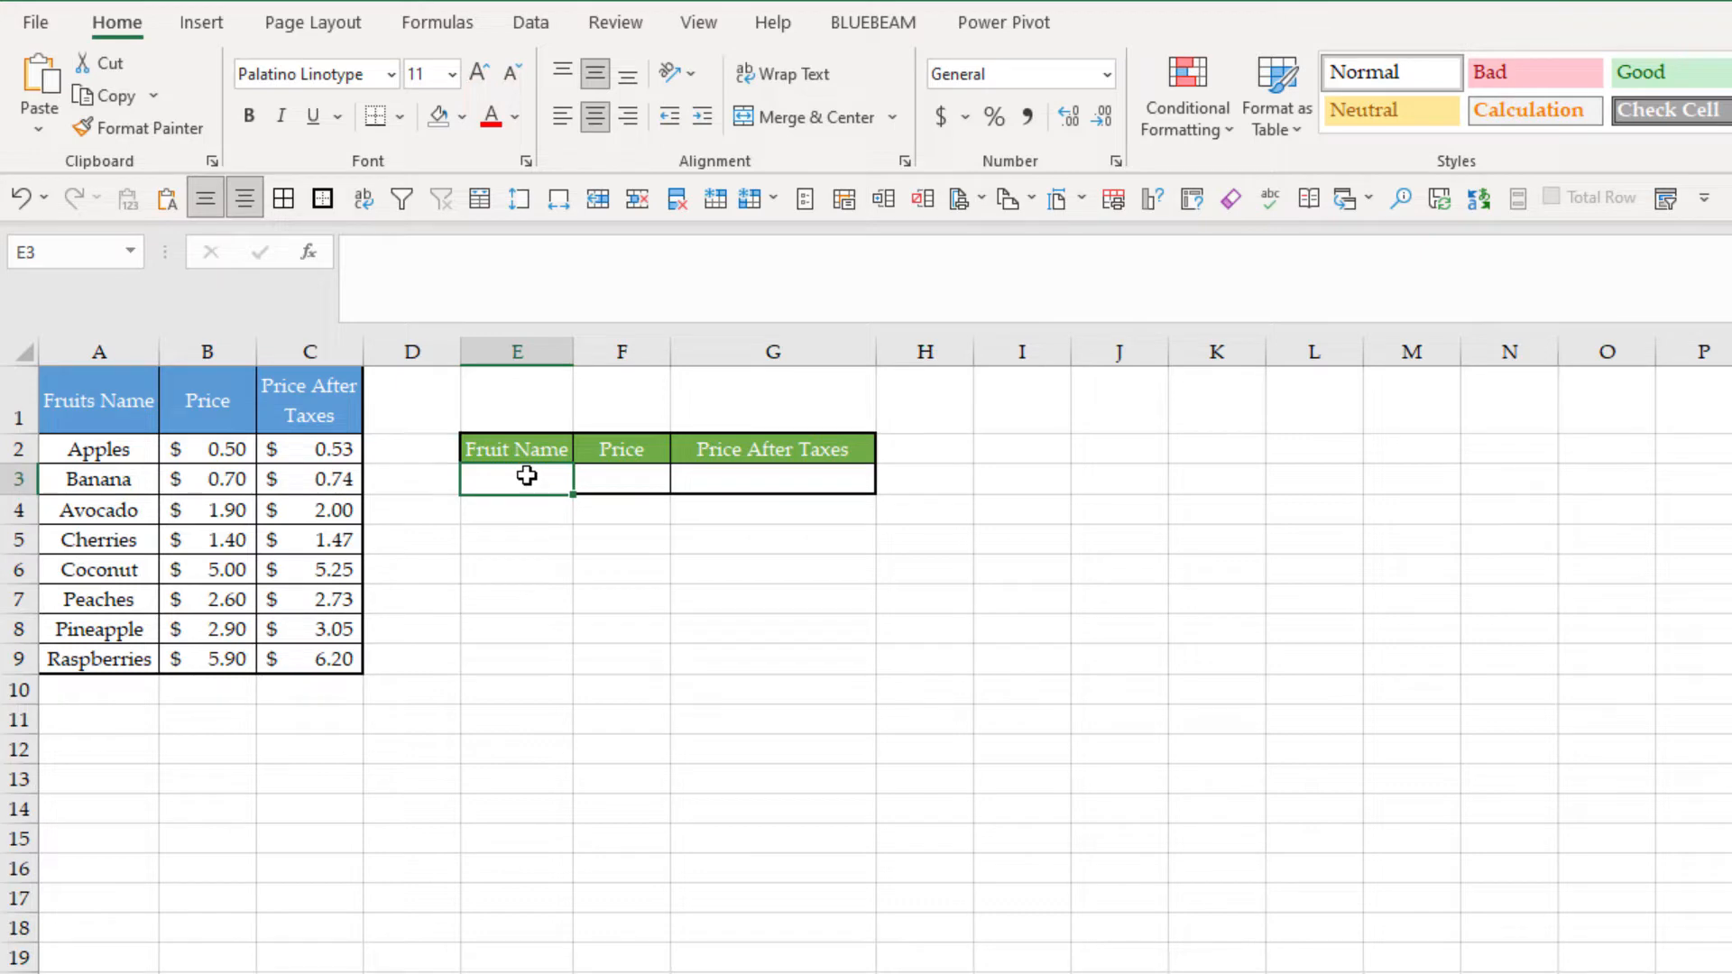
left_click(608, 479)
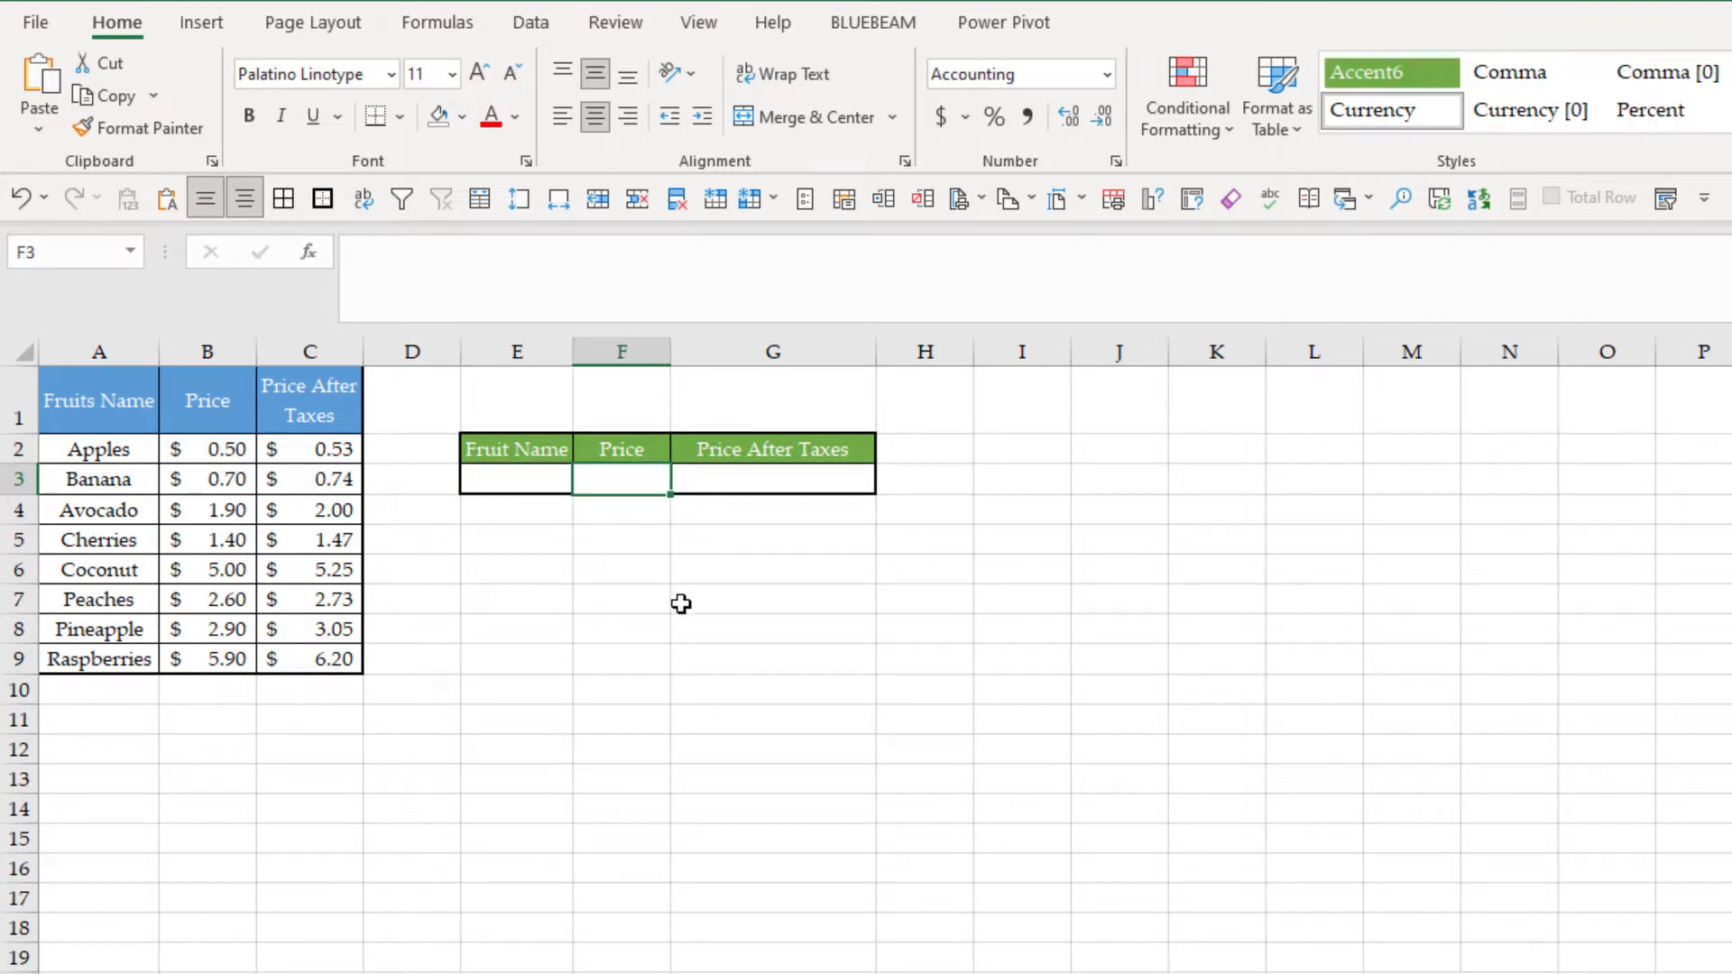
left_click_drag(93, 449, 99, 662)
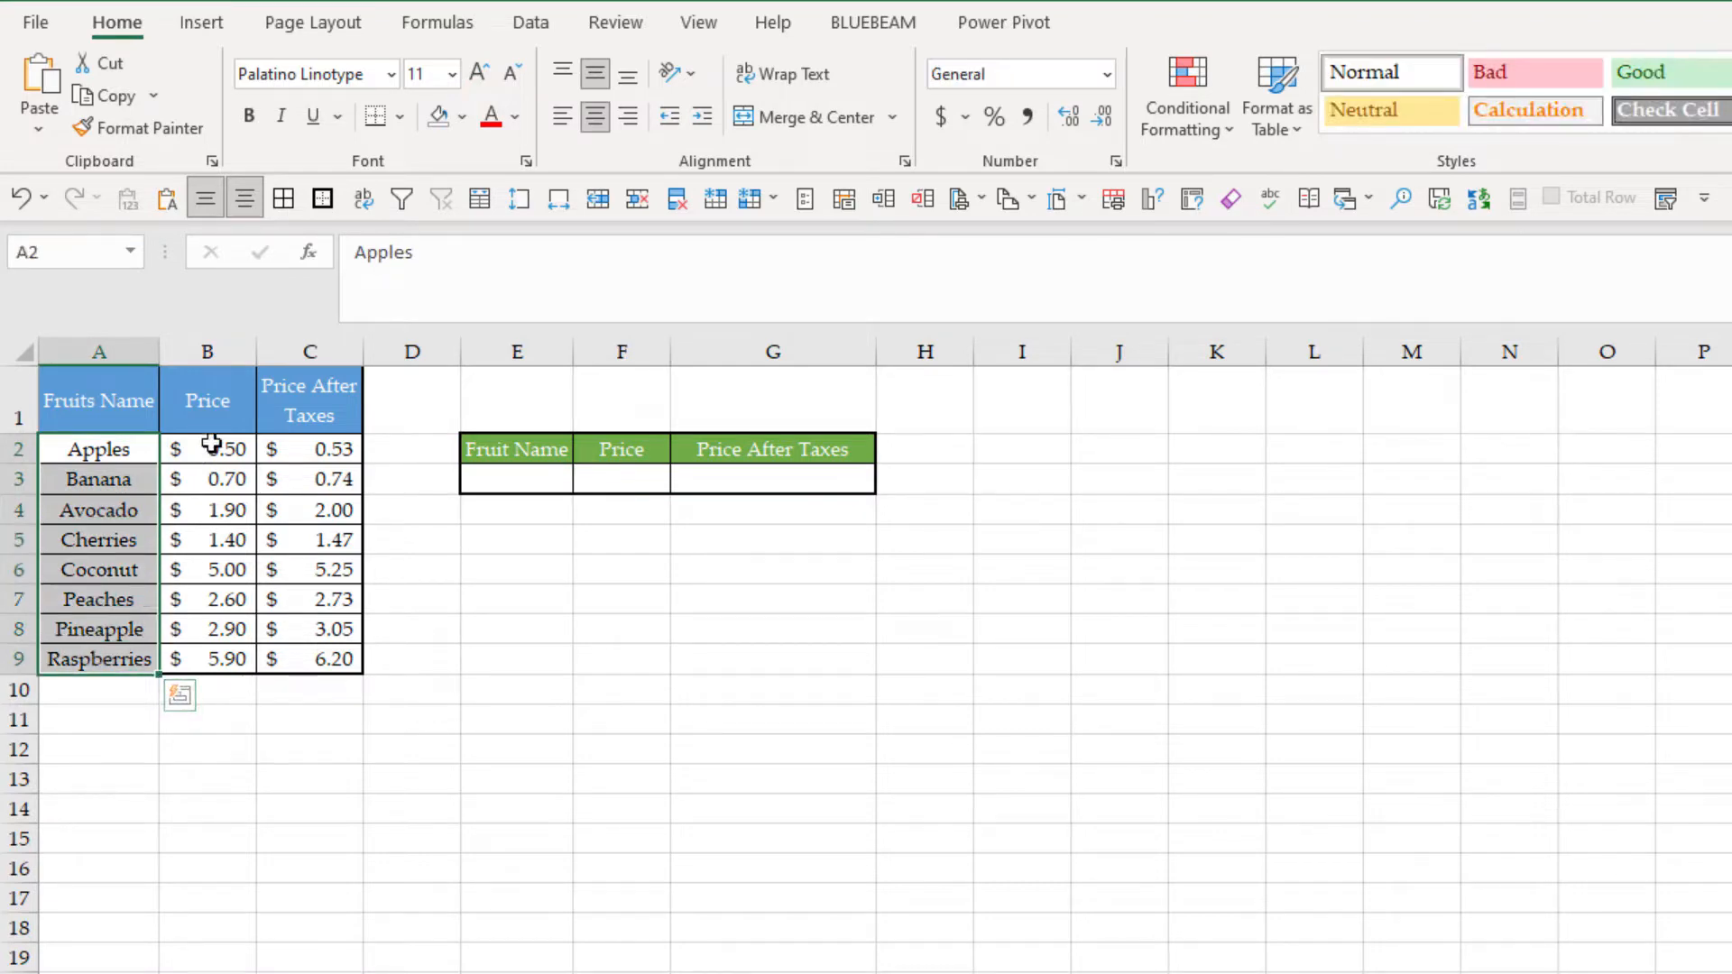
left_click_drag(207, 451, 212, 652)
left_click_drag(275, 448, 280, 659)
left_click(773, 598)
Search for the Vlookup function and insert it in the lookup table's Price cell, F3.
left_click(611, 477)
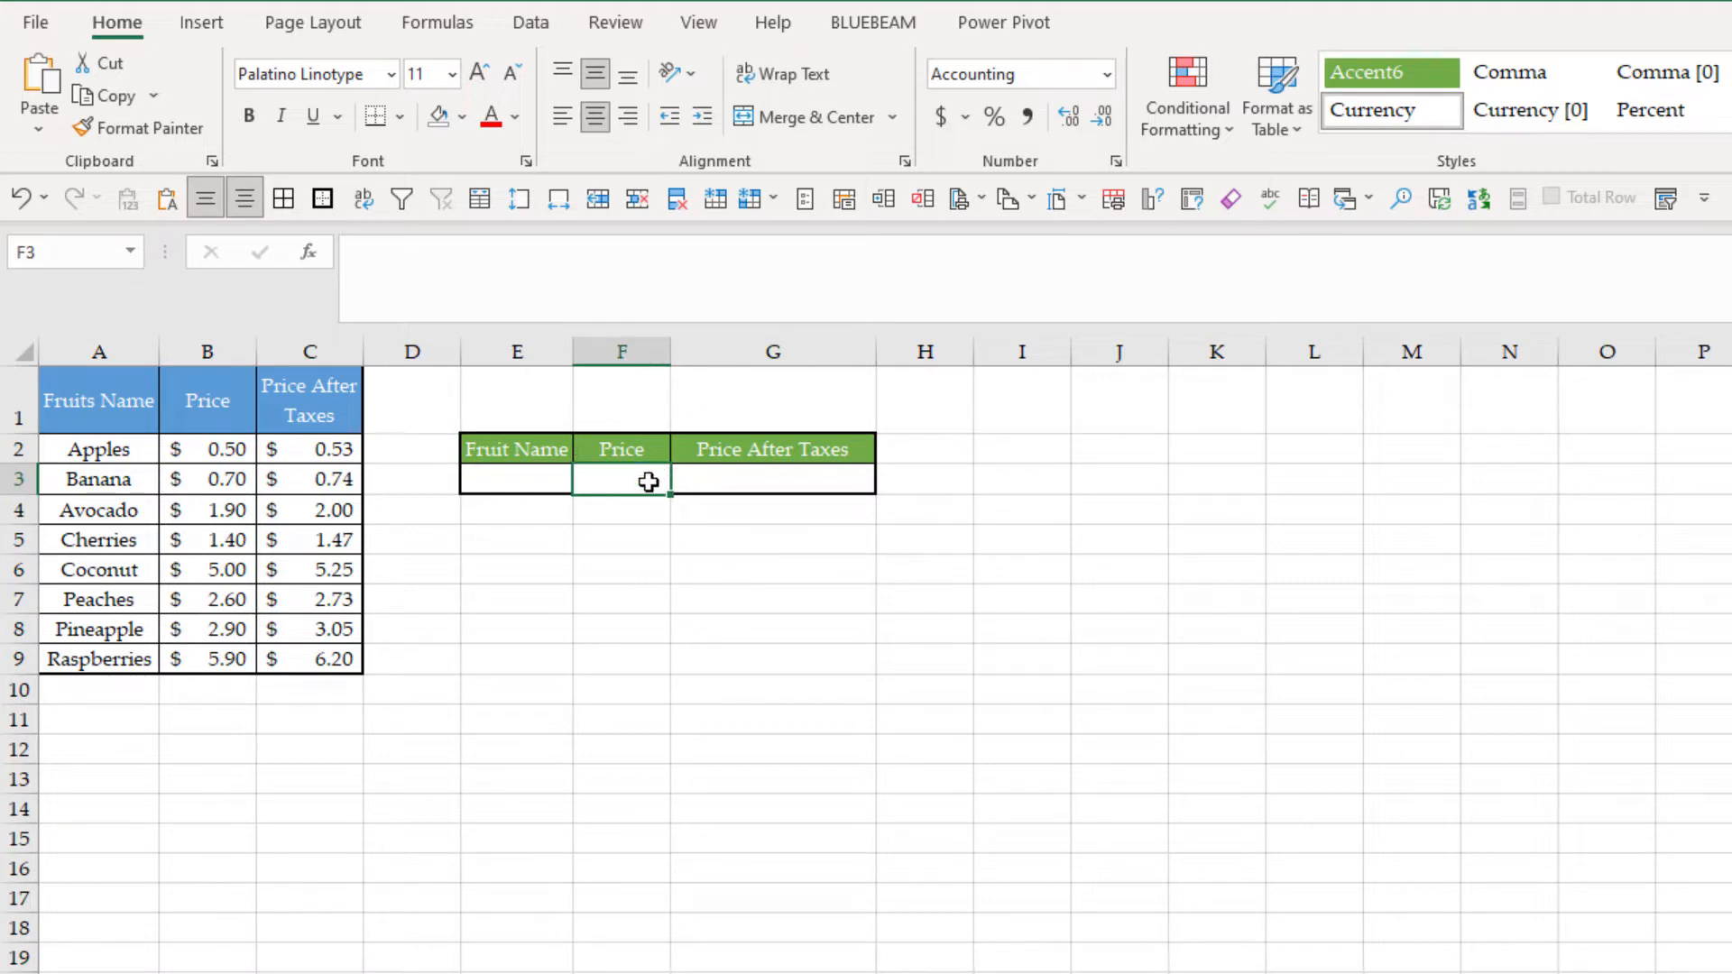
left_click(438, 25)
left_click(49, 101)
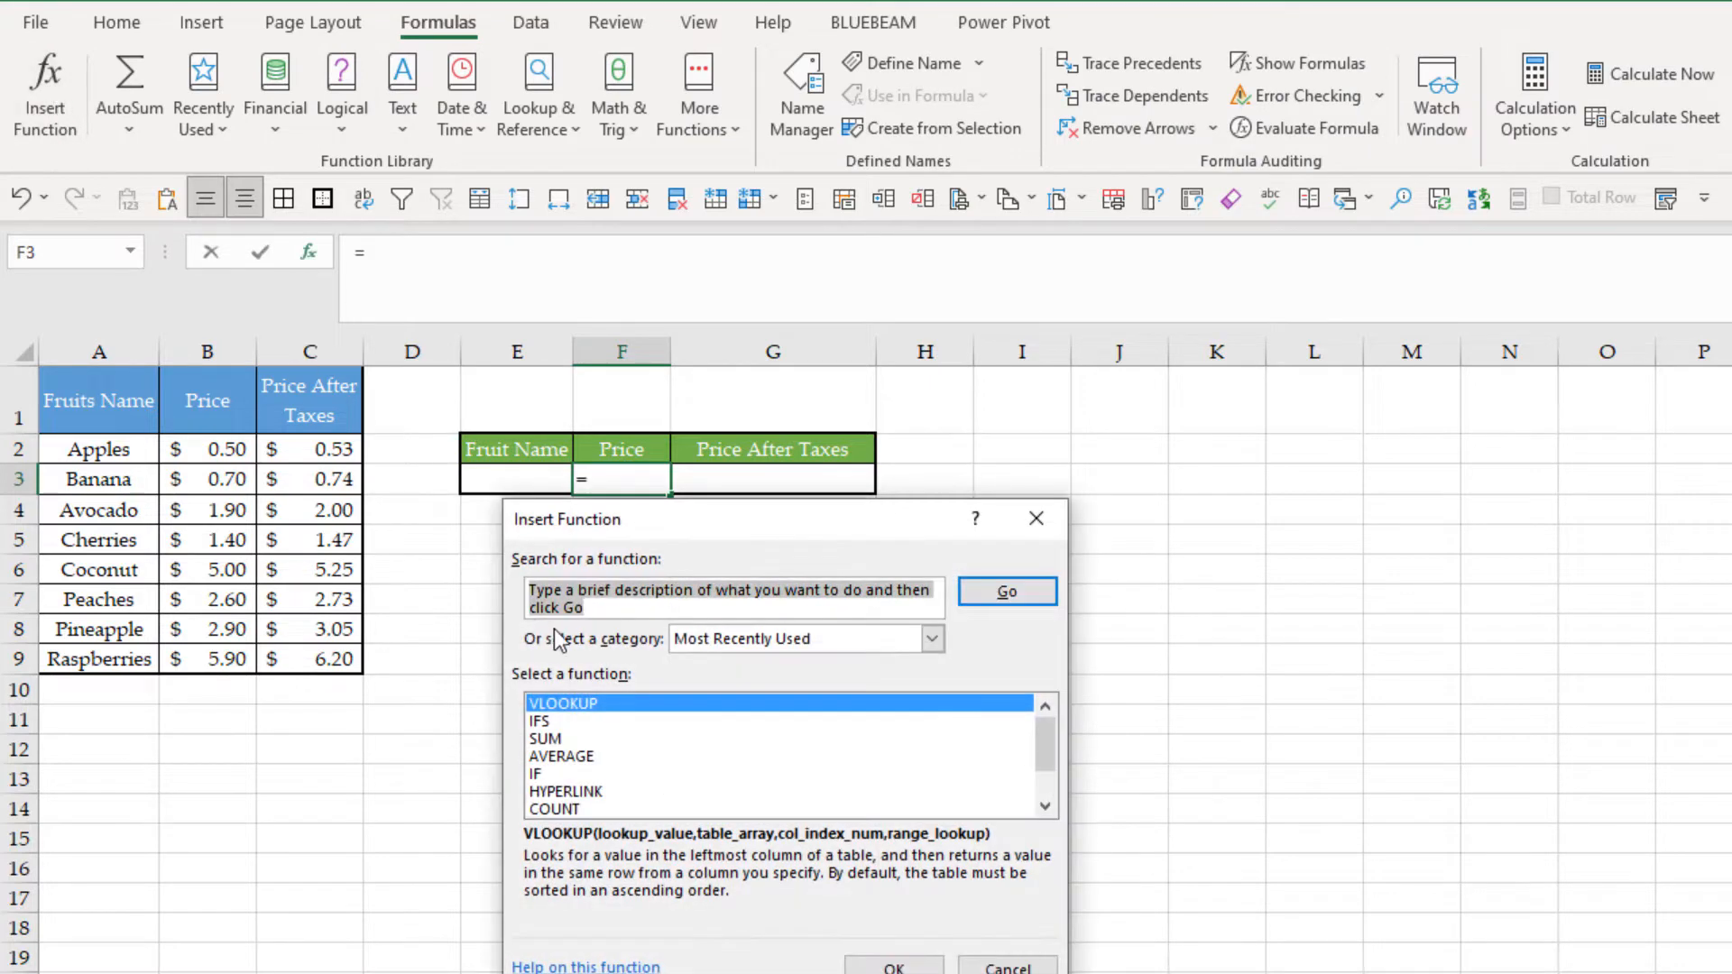
left_click_drag(592, 610, 526, 593)
type("V")
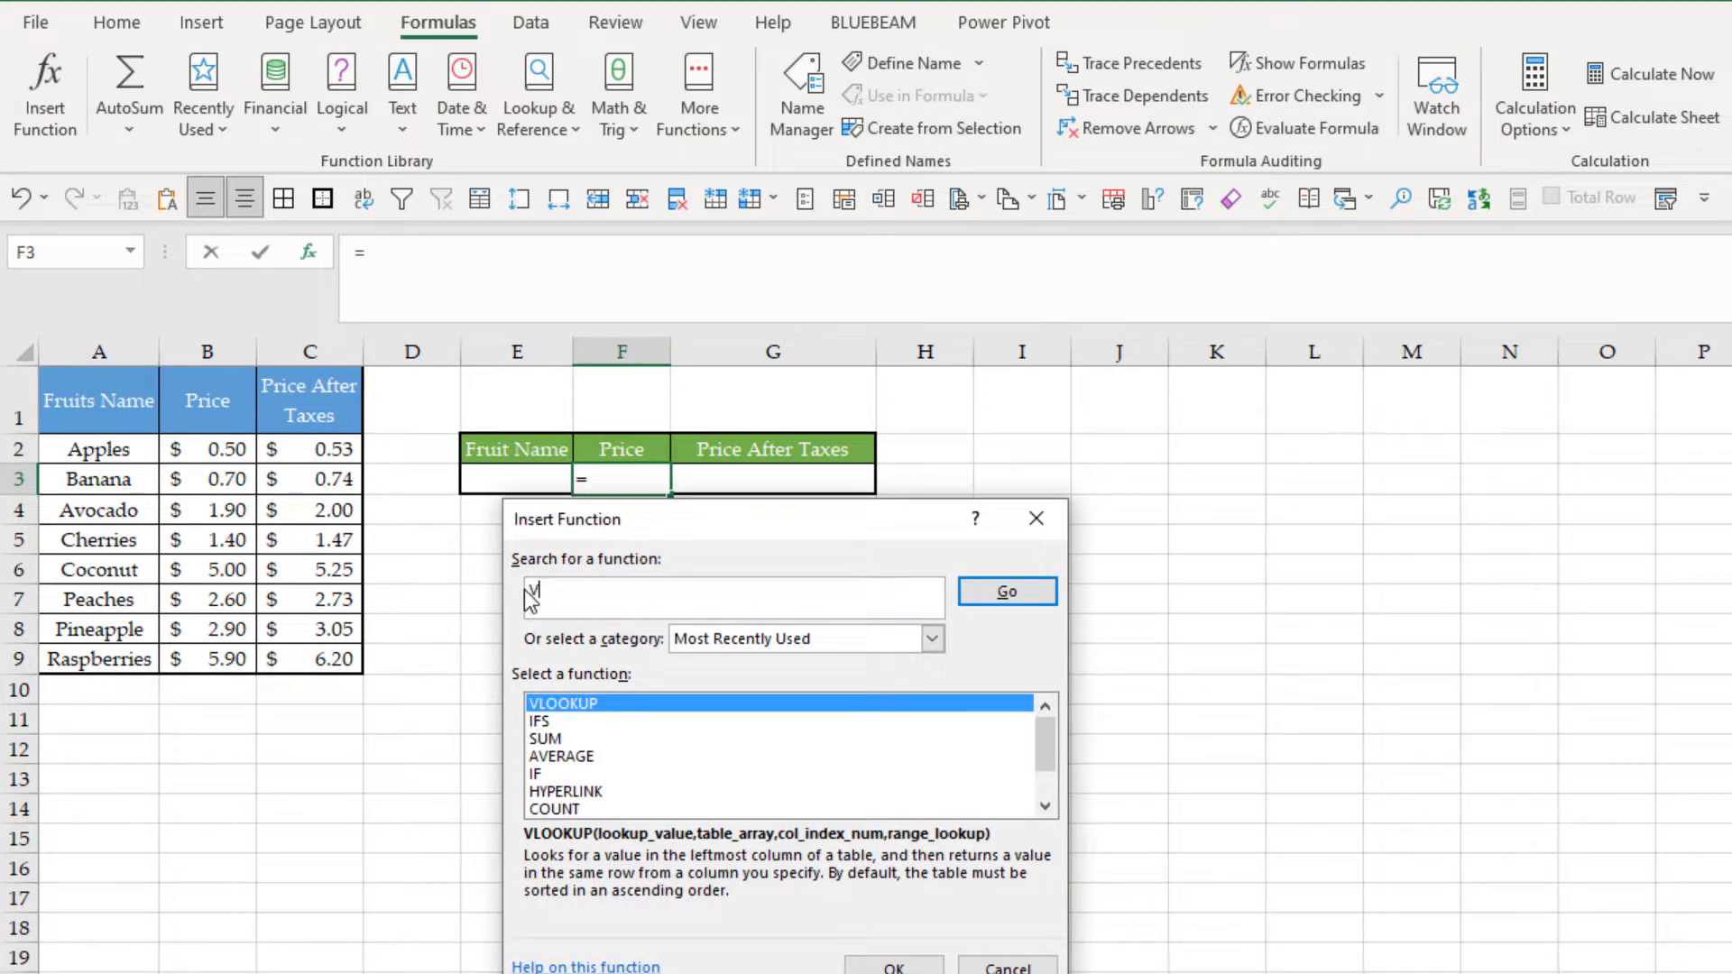
type("lookup")
left_click(1008, 592)
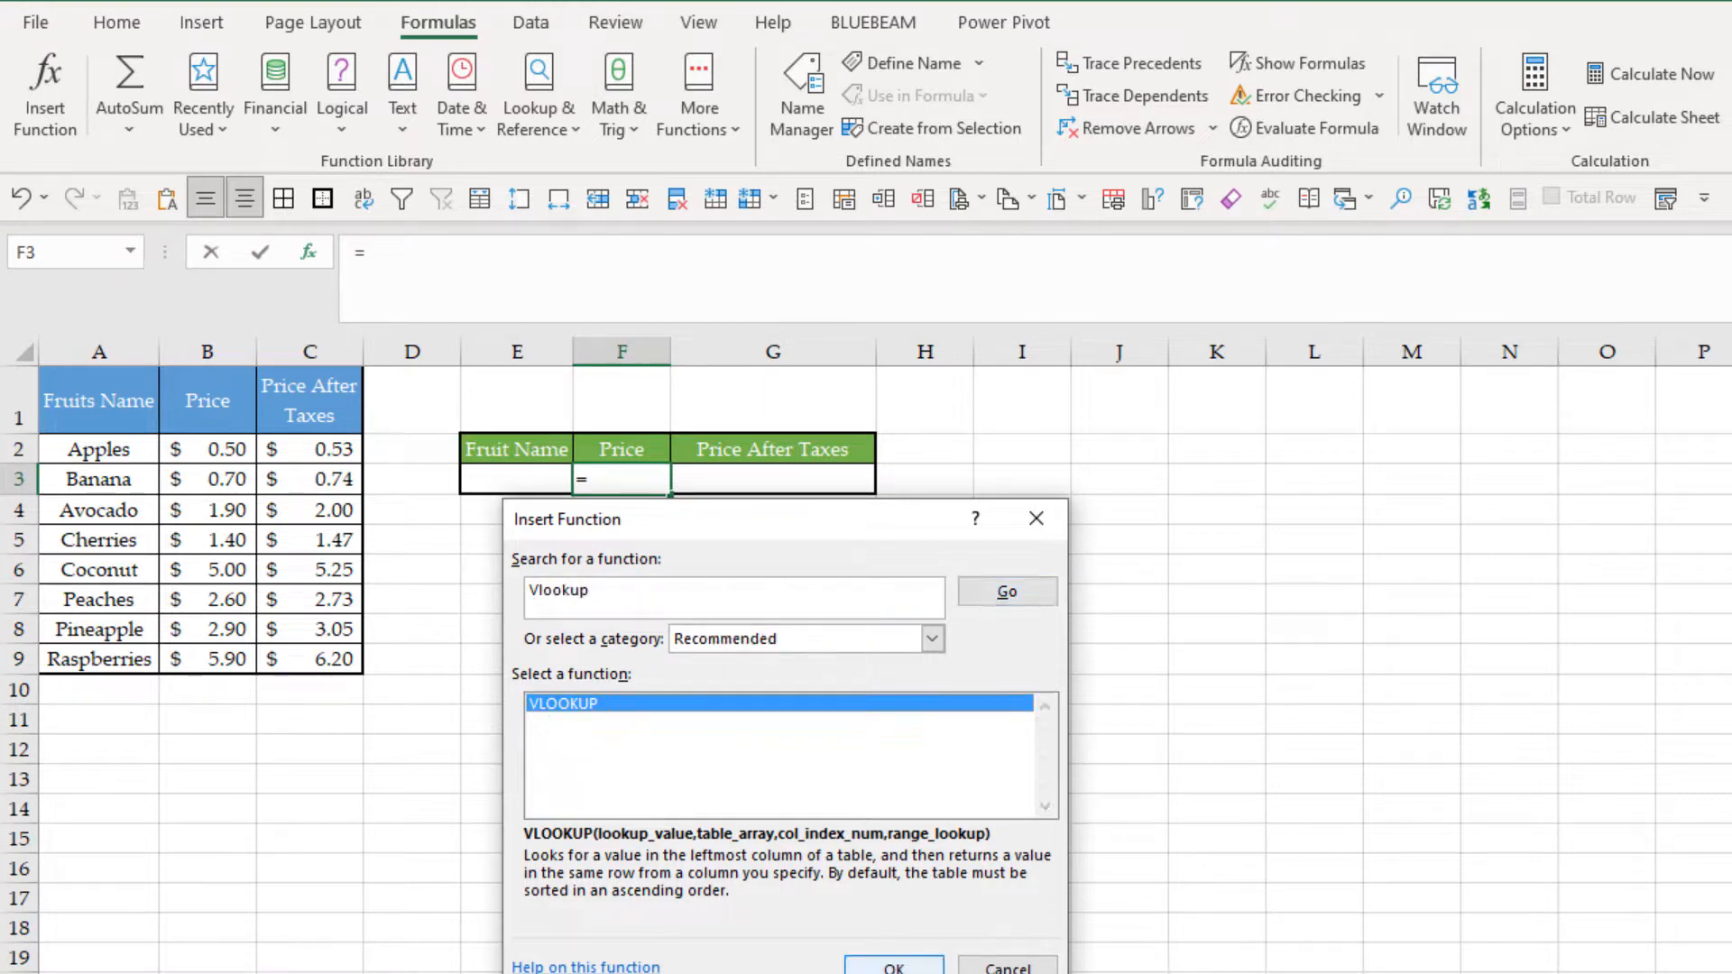
left_click(894, 966)
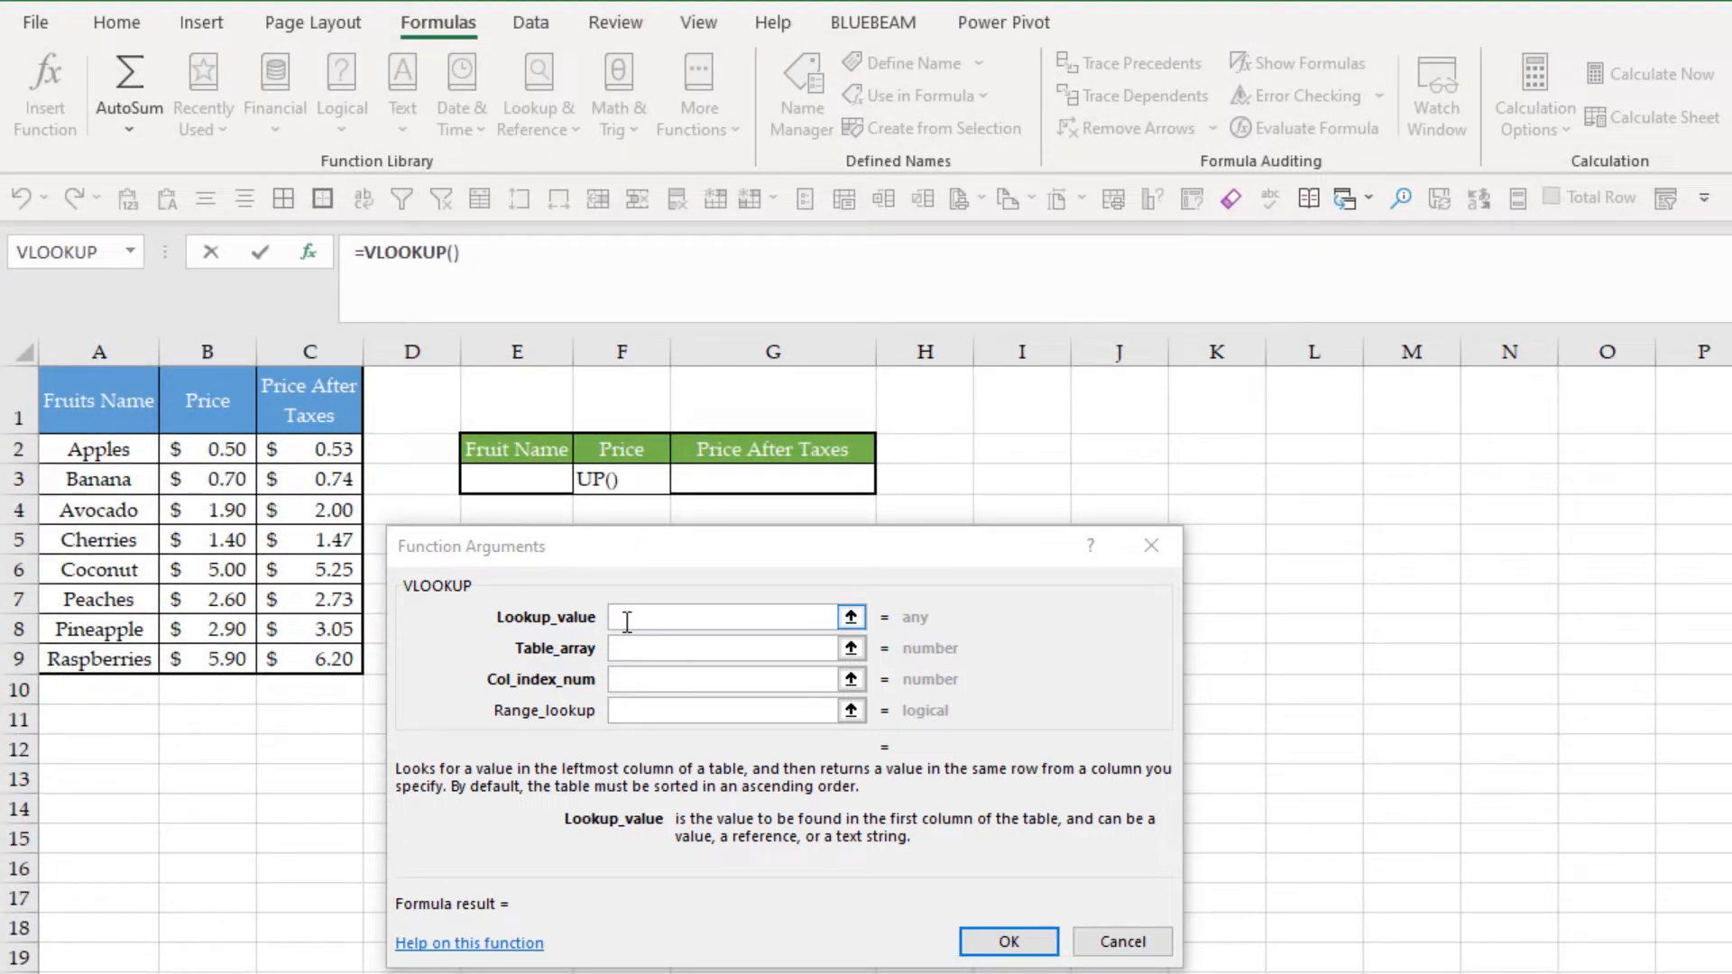
Set the VLOOKUP lookup value to cell E3 and its table array to whole columns A:C.
left_click(626, 617)
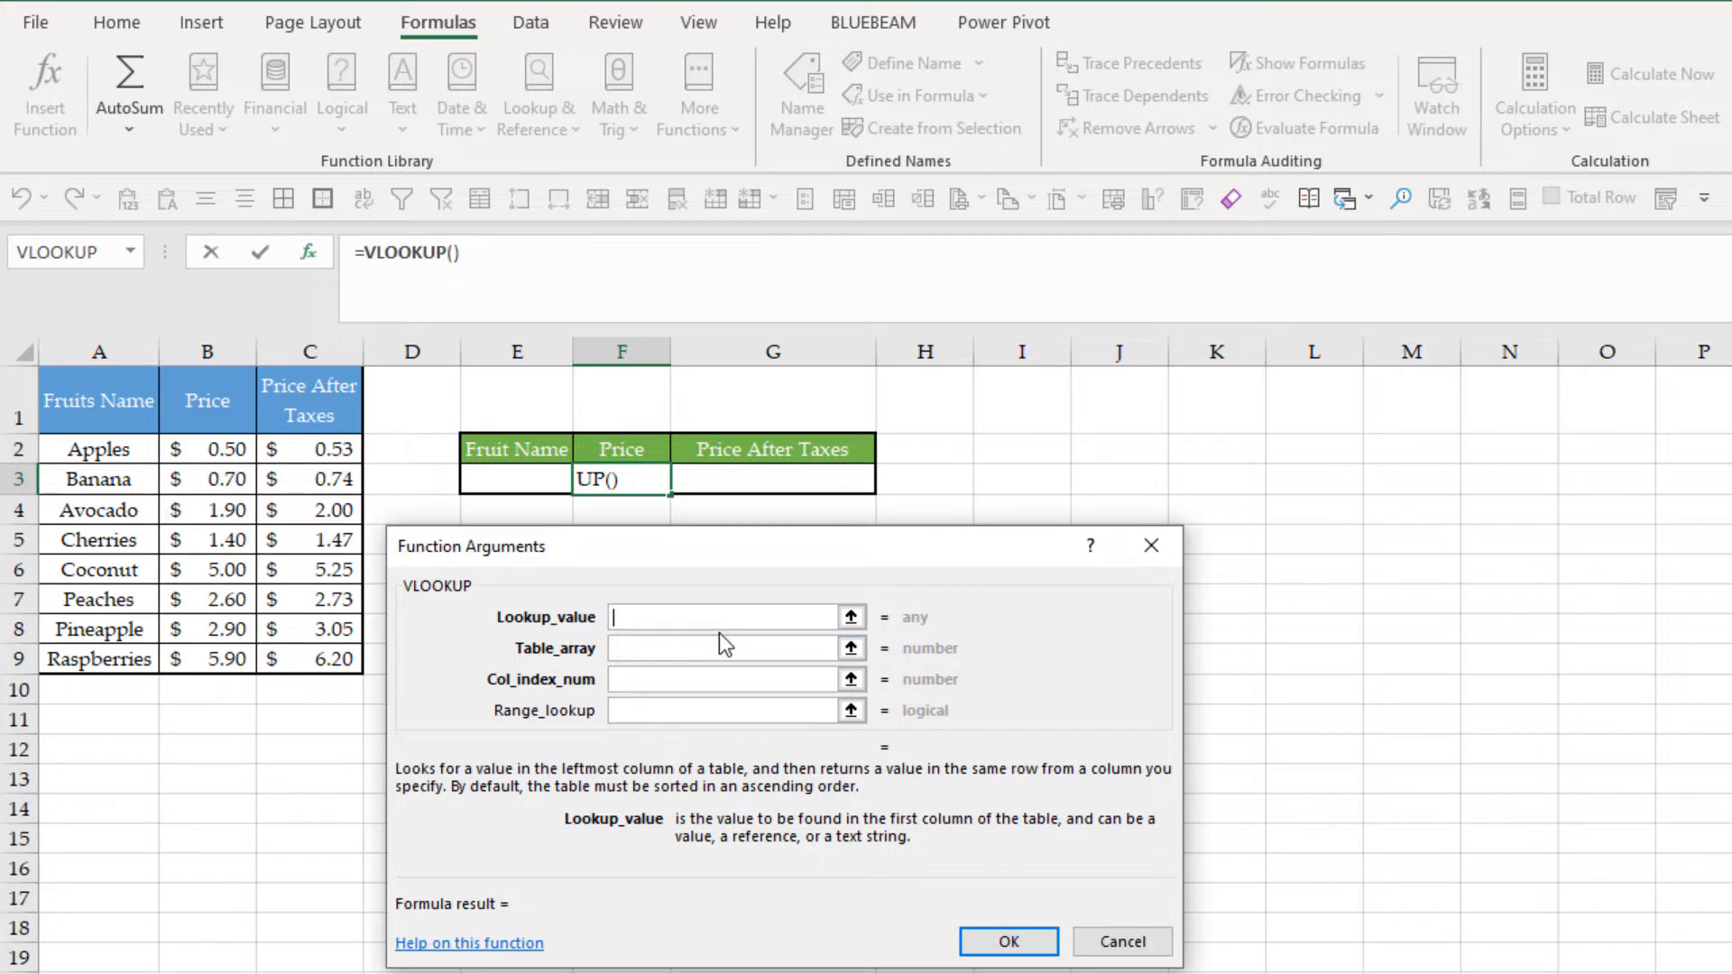
left_click(508, 479)
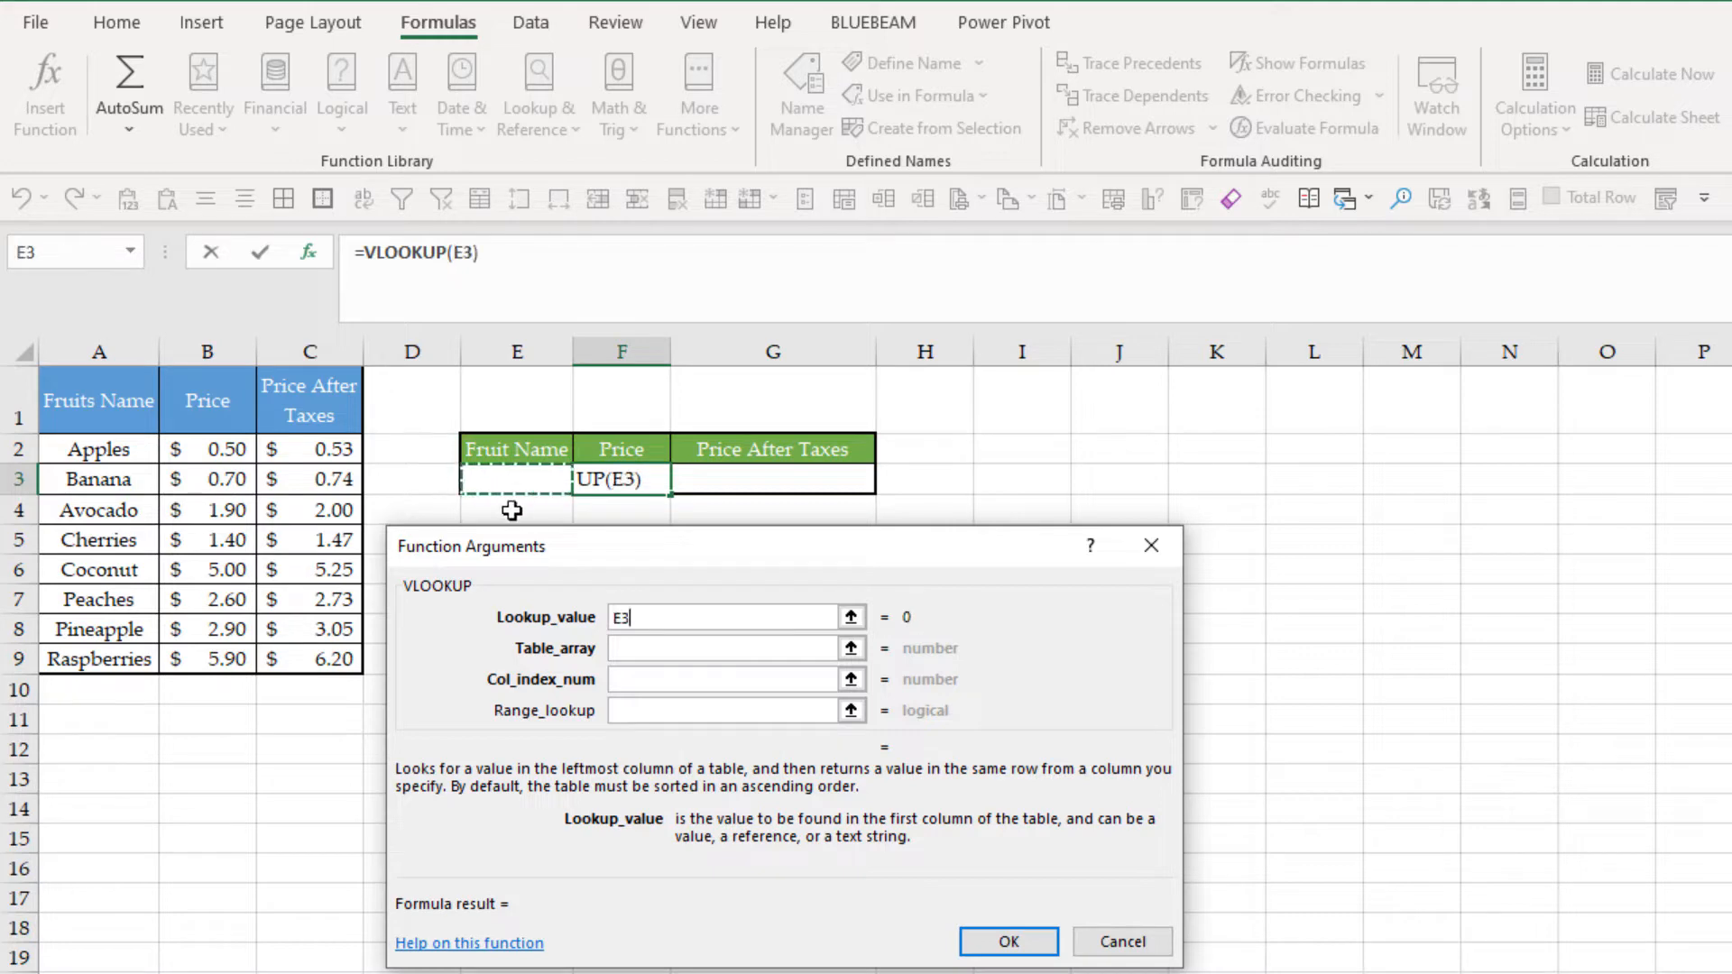
left_click(659, 647)
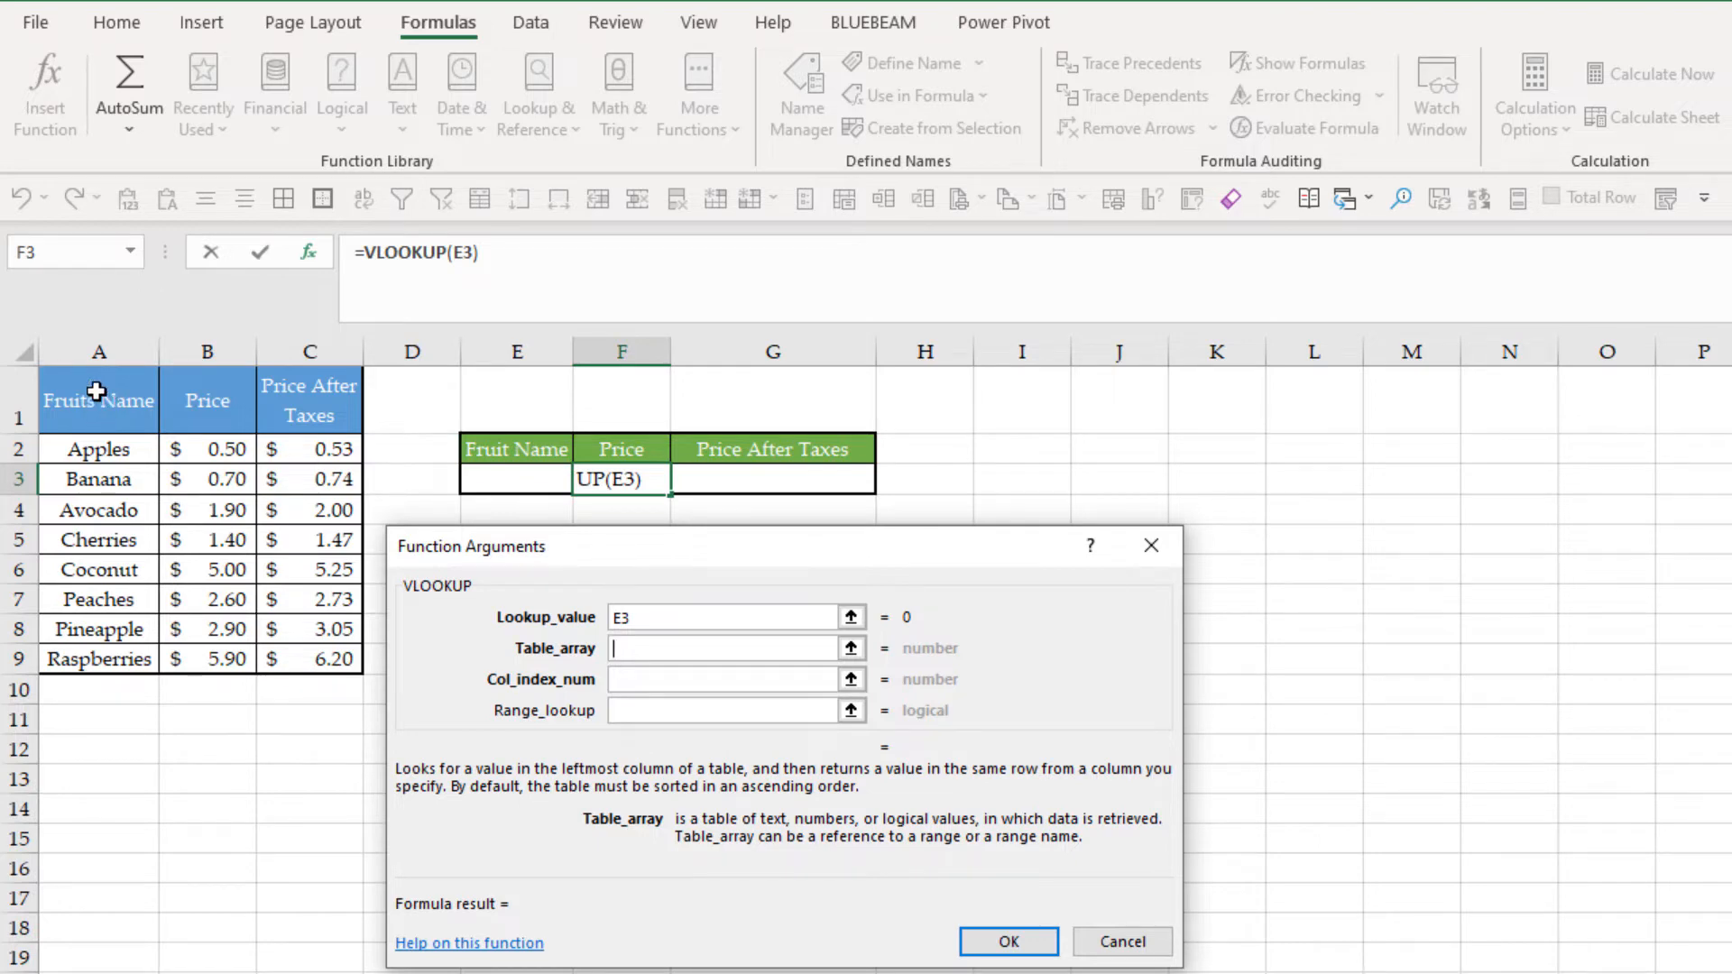
left_click_drag(96, 391, 327, 663)
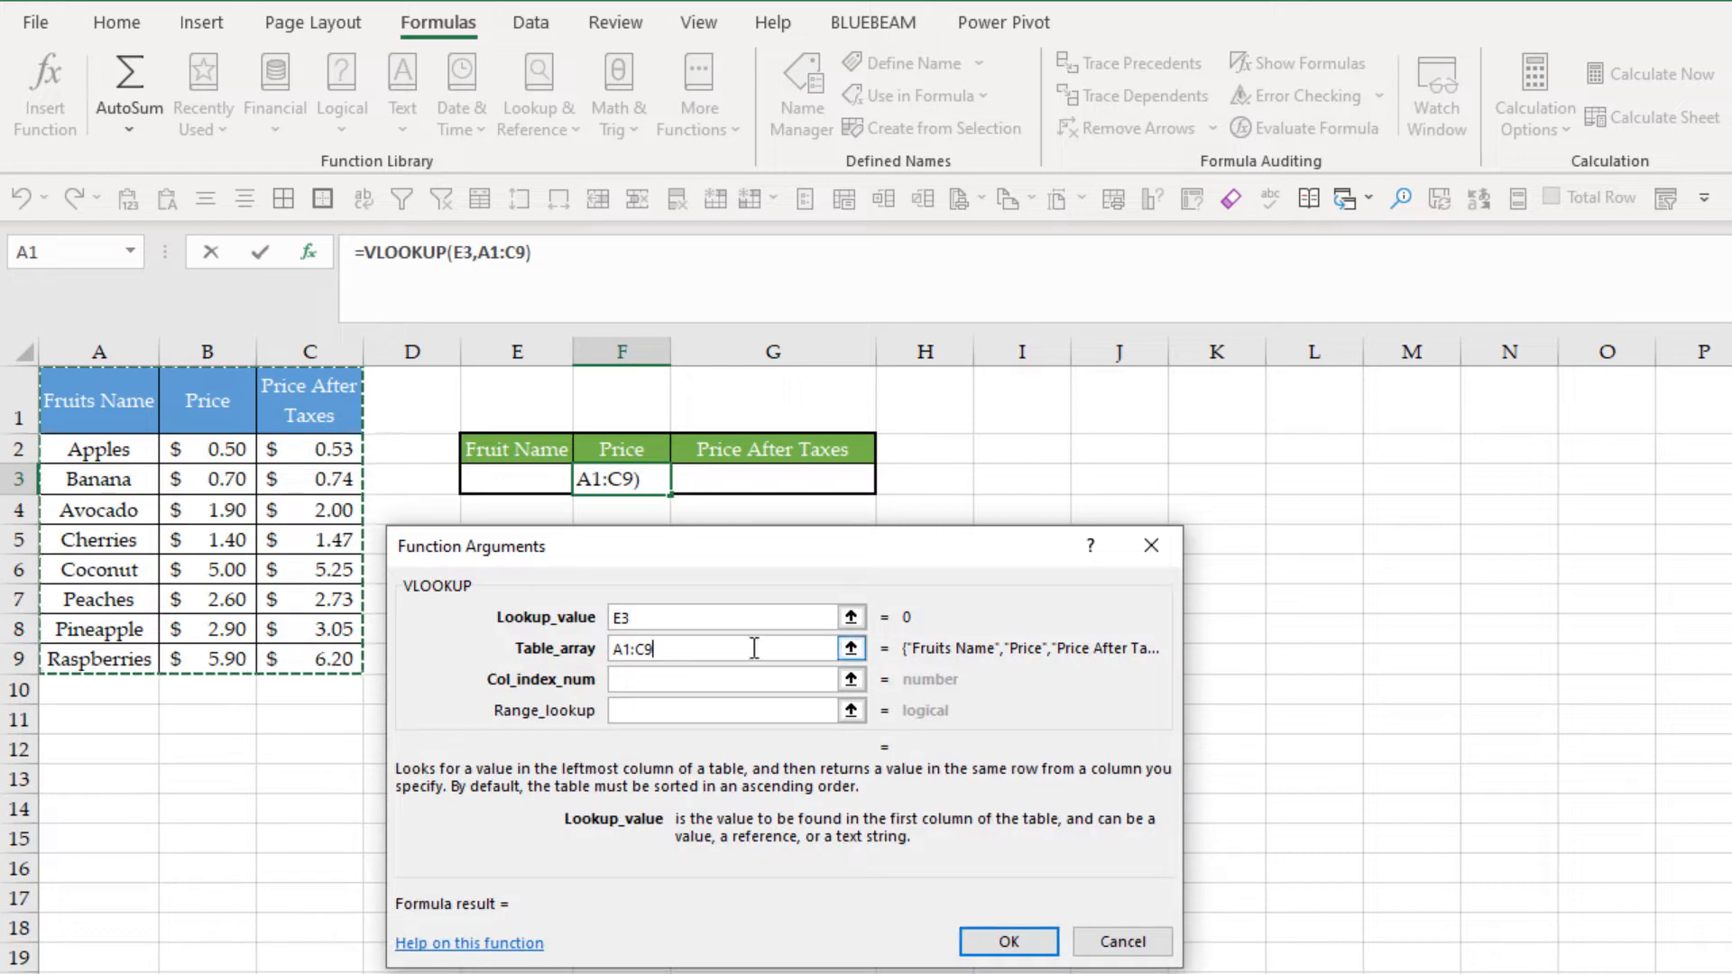
left_click_drag(712, 649, 609, 649)
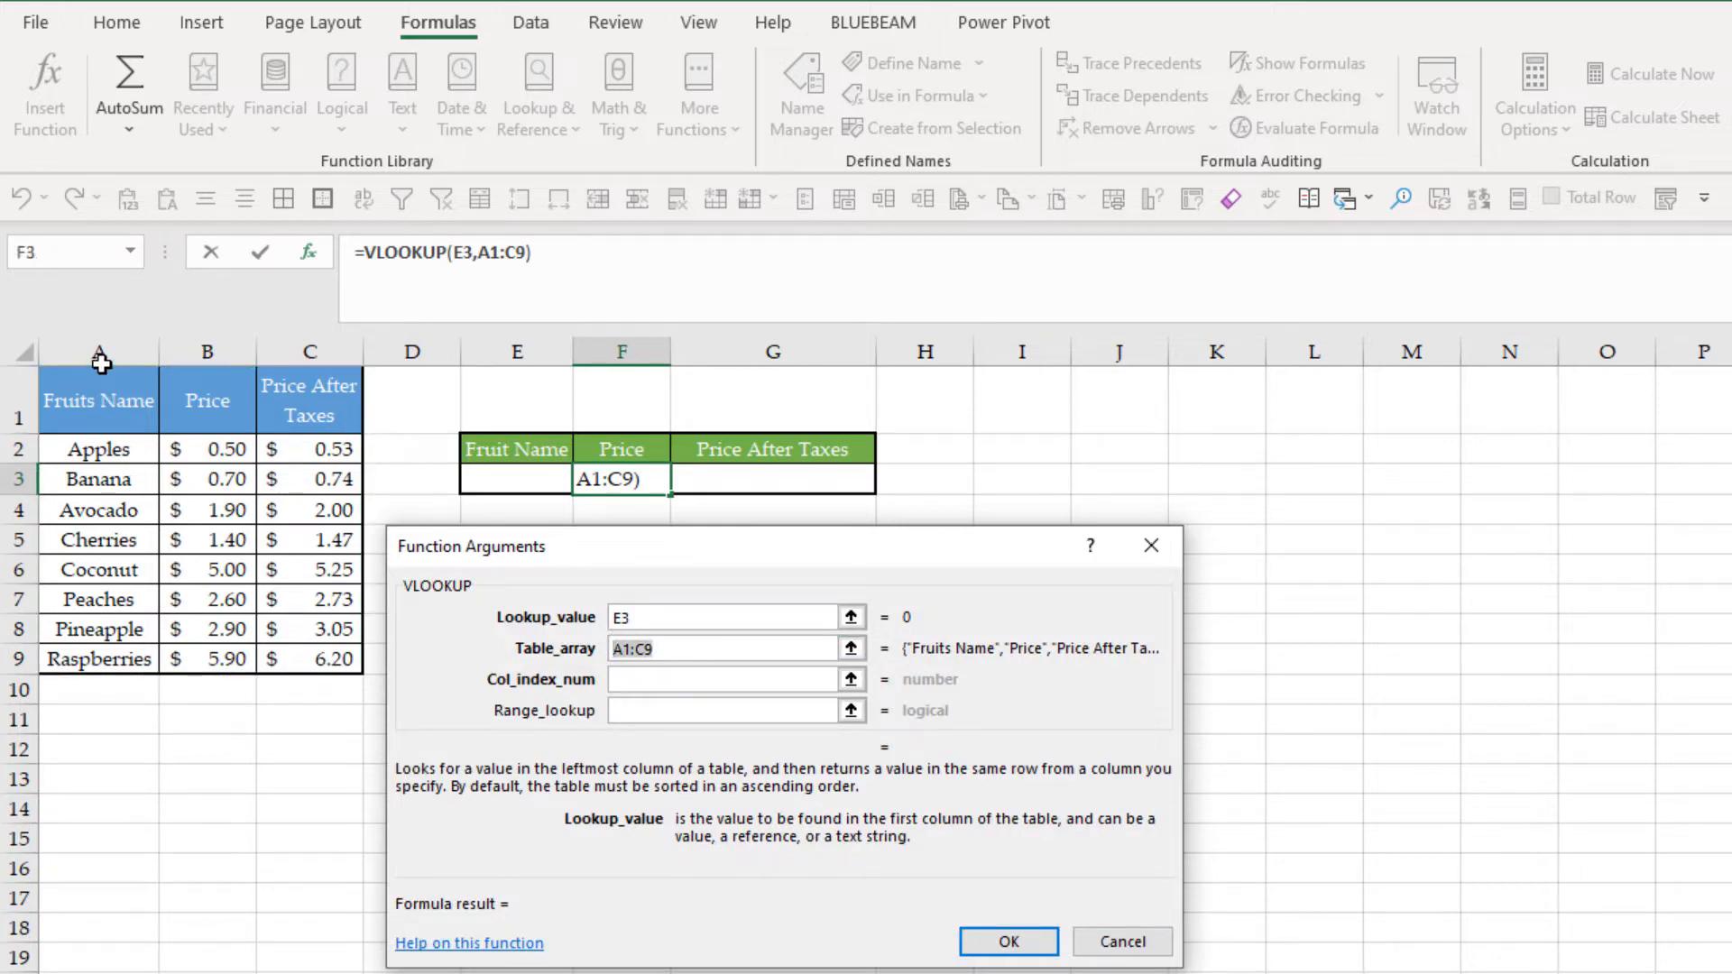
left_click(100, 348)
left_click_drag(100, 348, 298, 348)
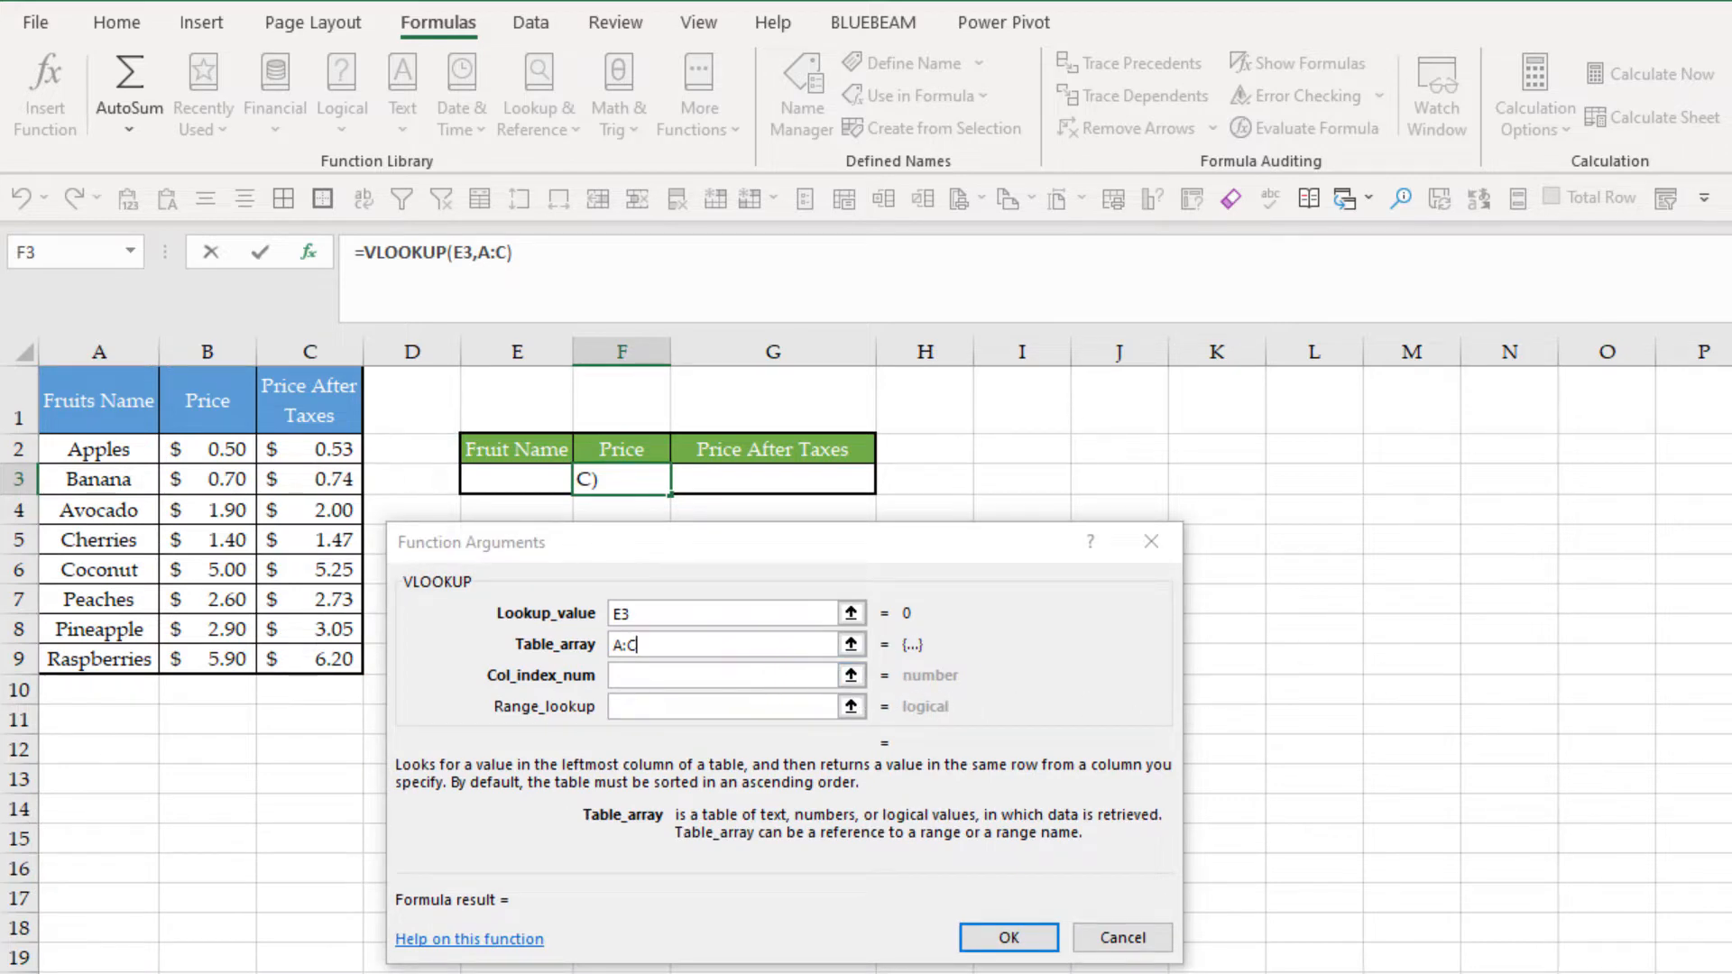
Set the column index number to 2 and the range lookup to False, and complete the Price formula.
key("Tab")
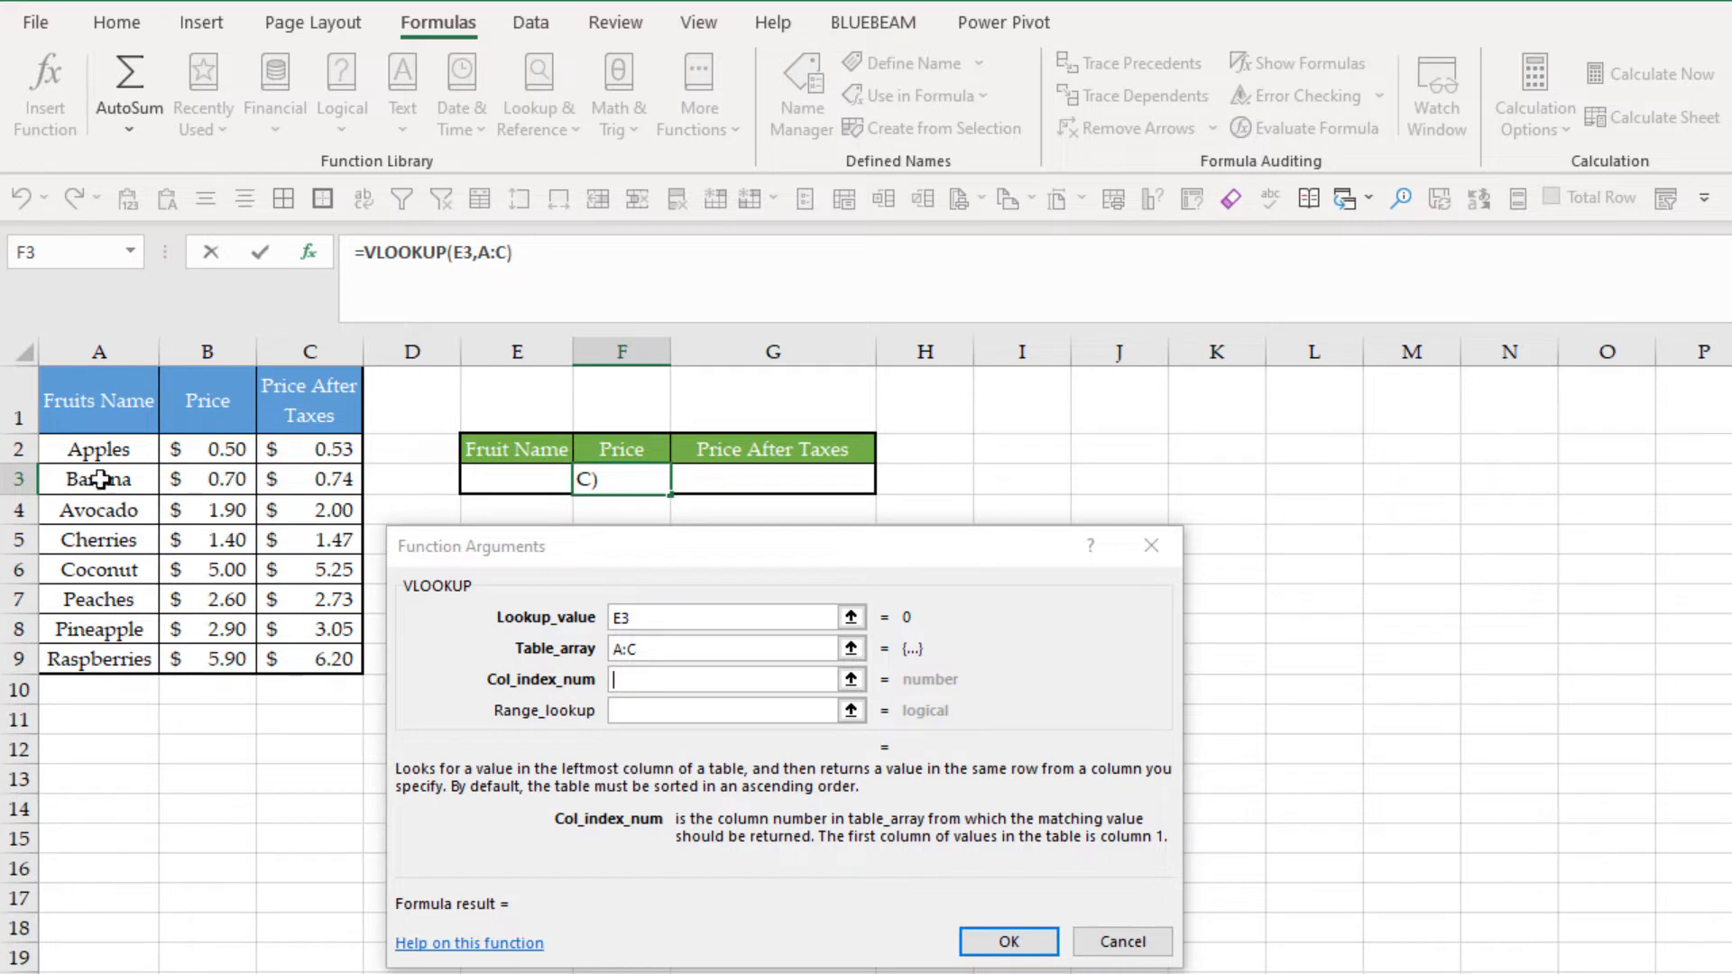
left_click(686, 680)
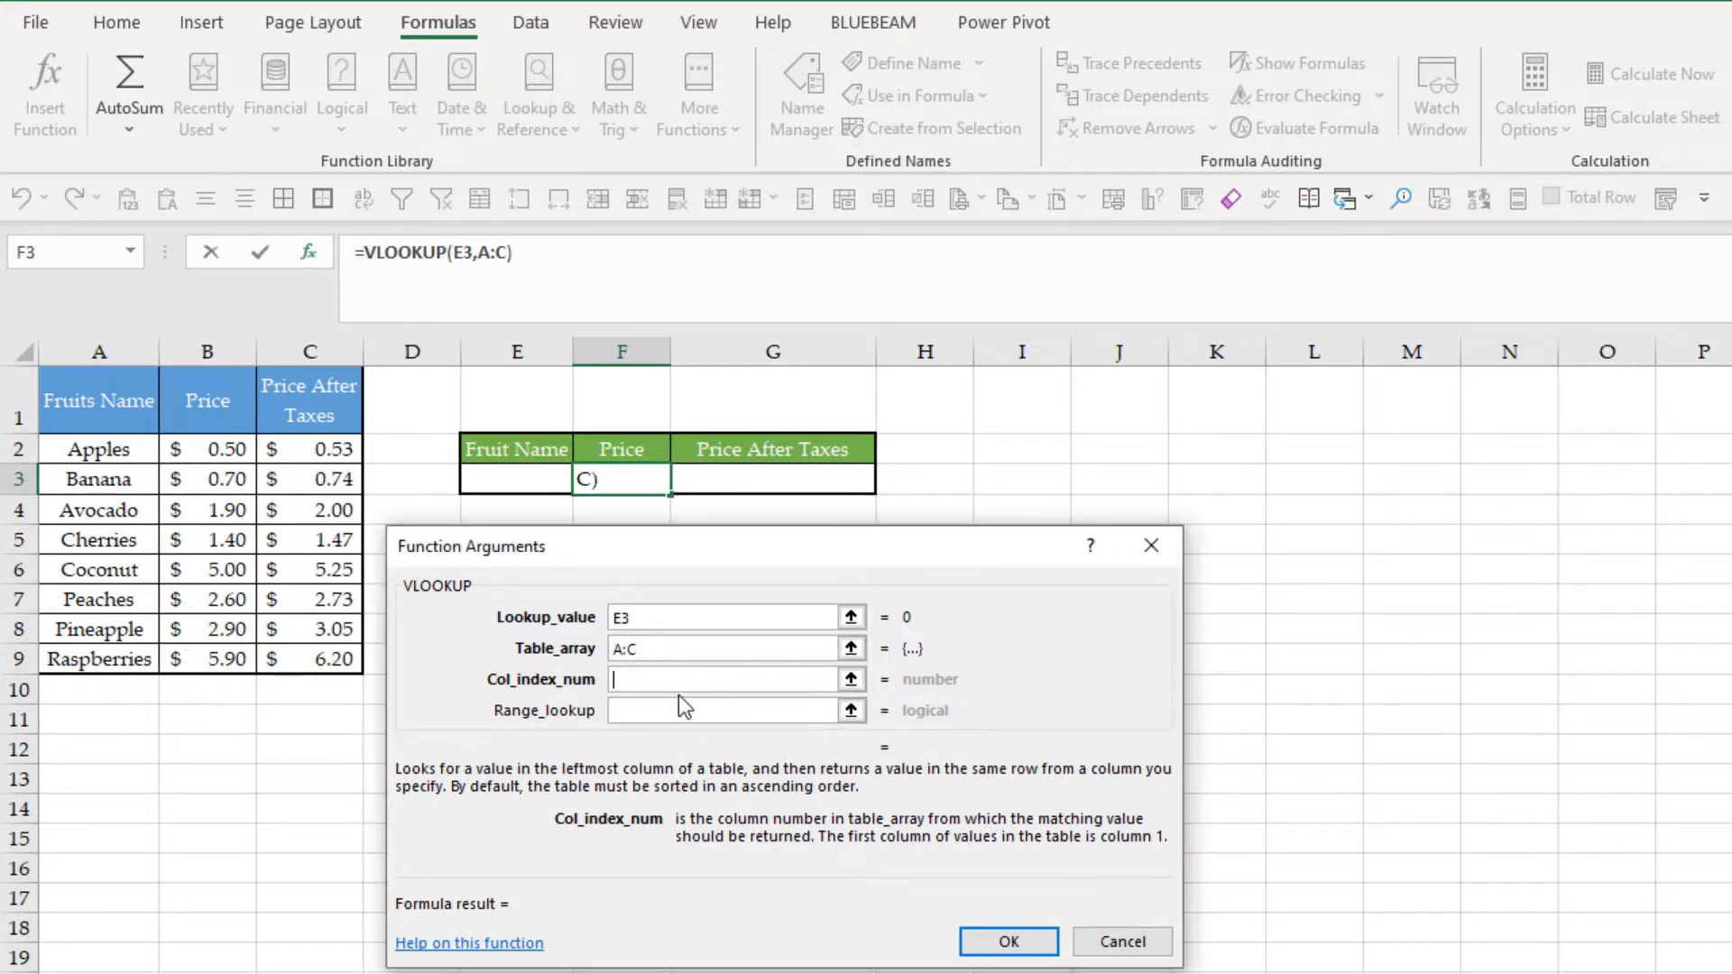
type("2")
key("Tab")
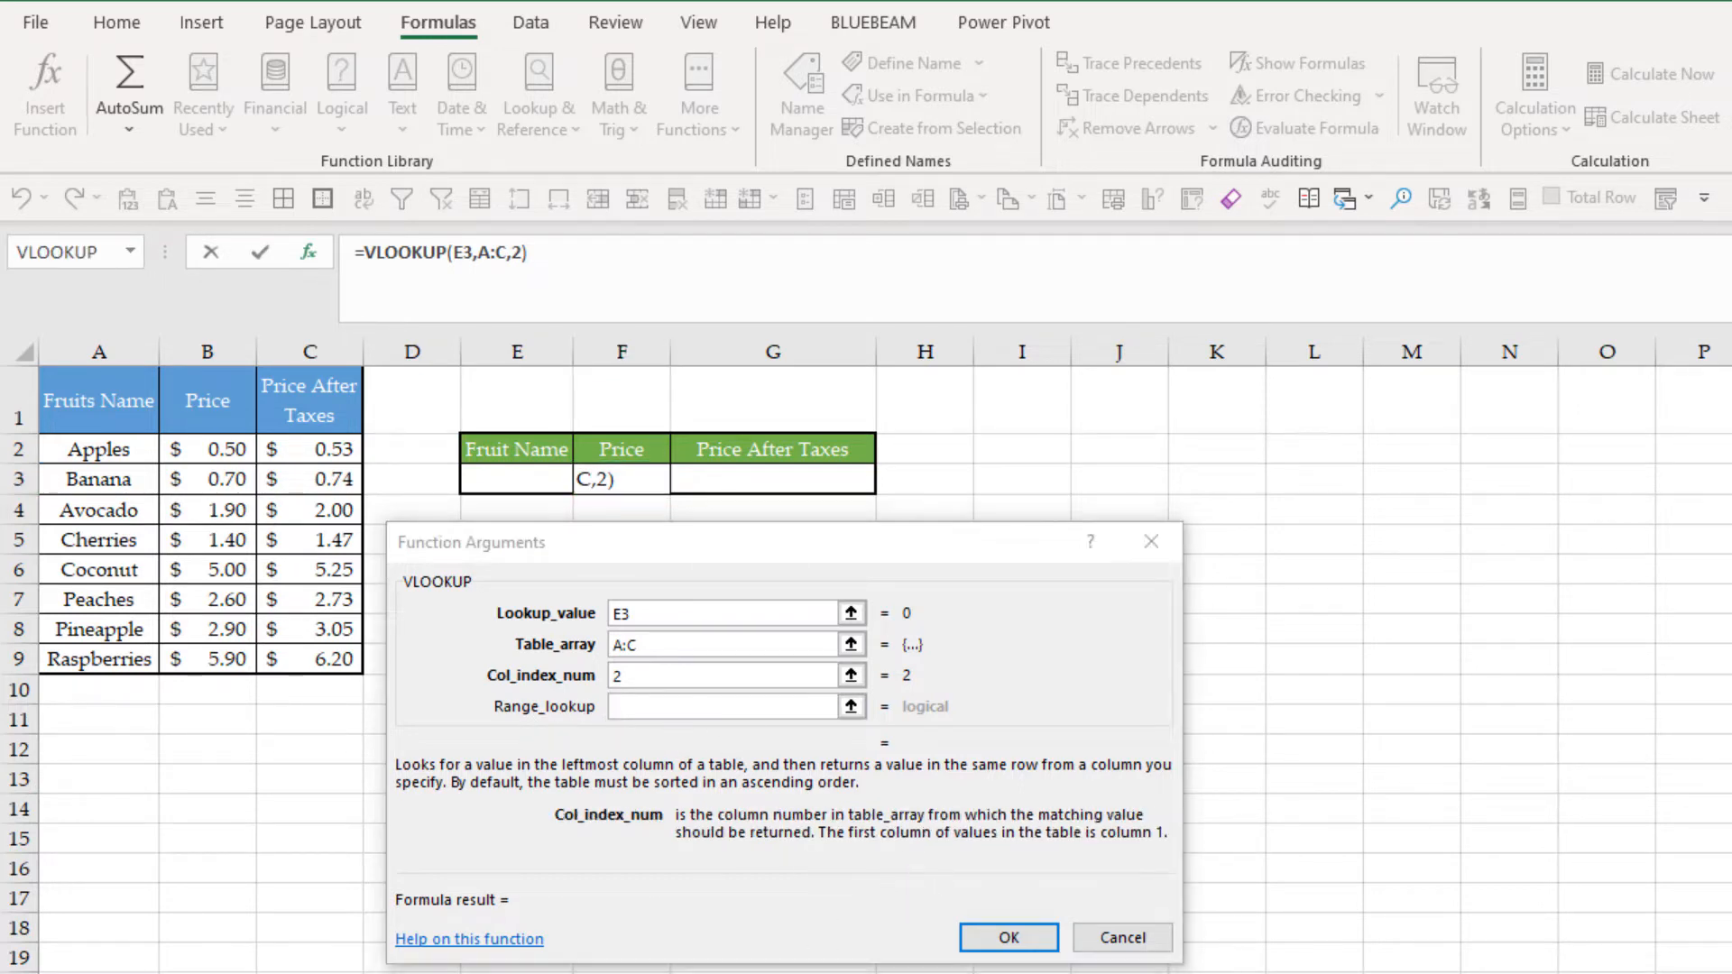
left_click(696, 708)
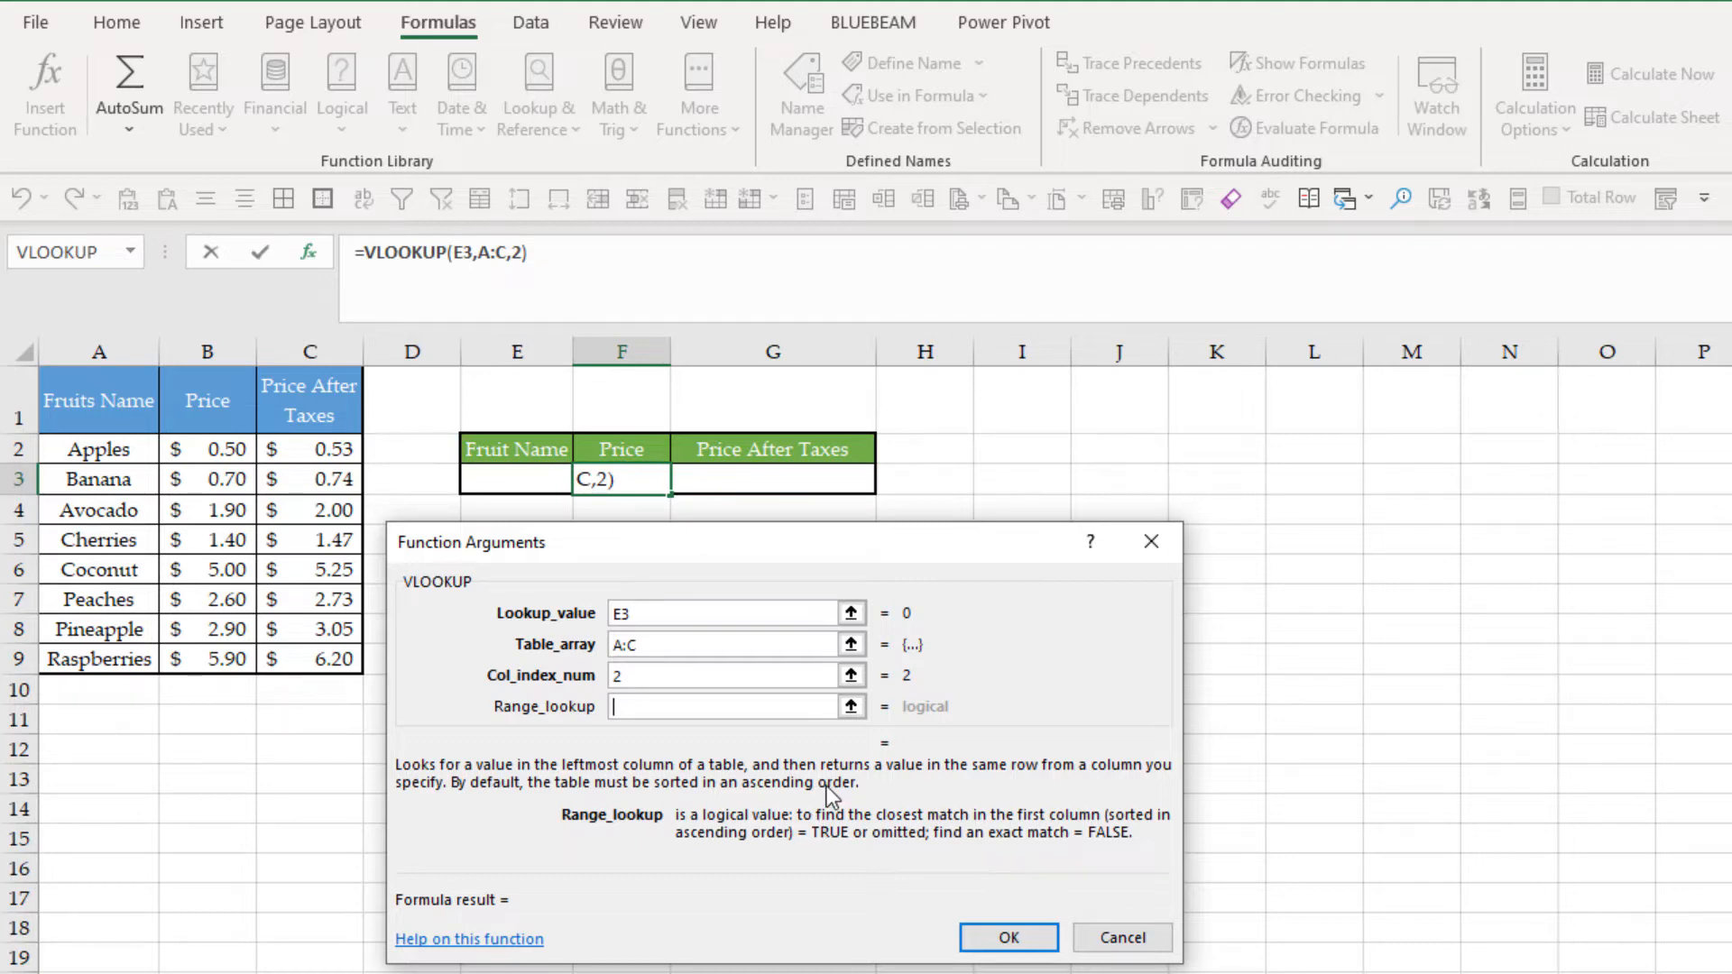
type("False")
key("Return")
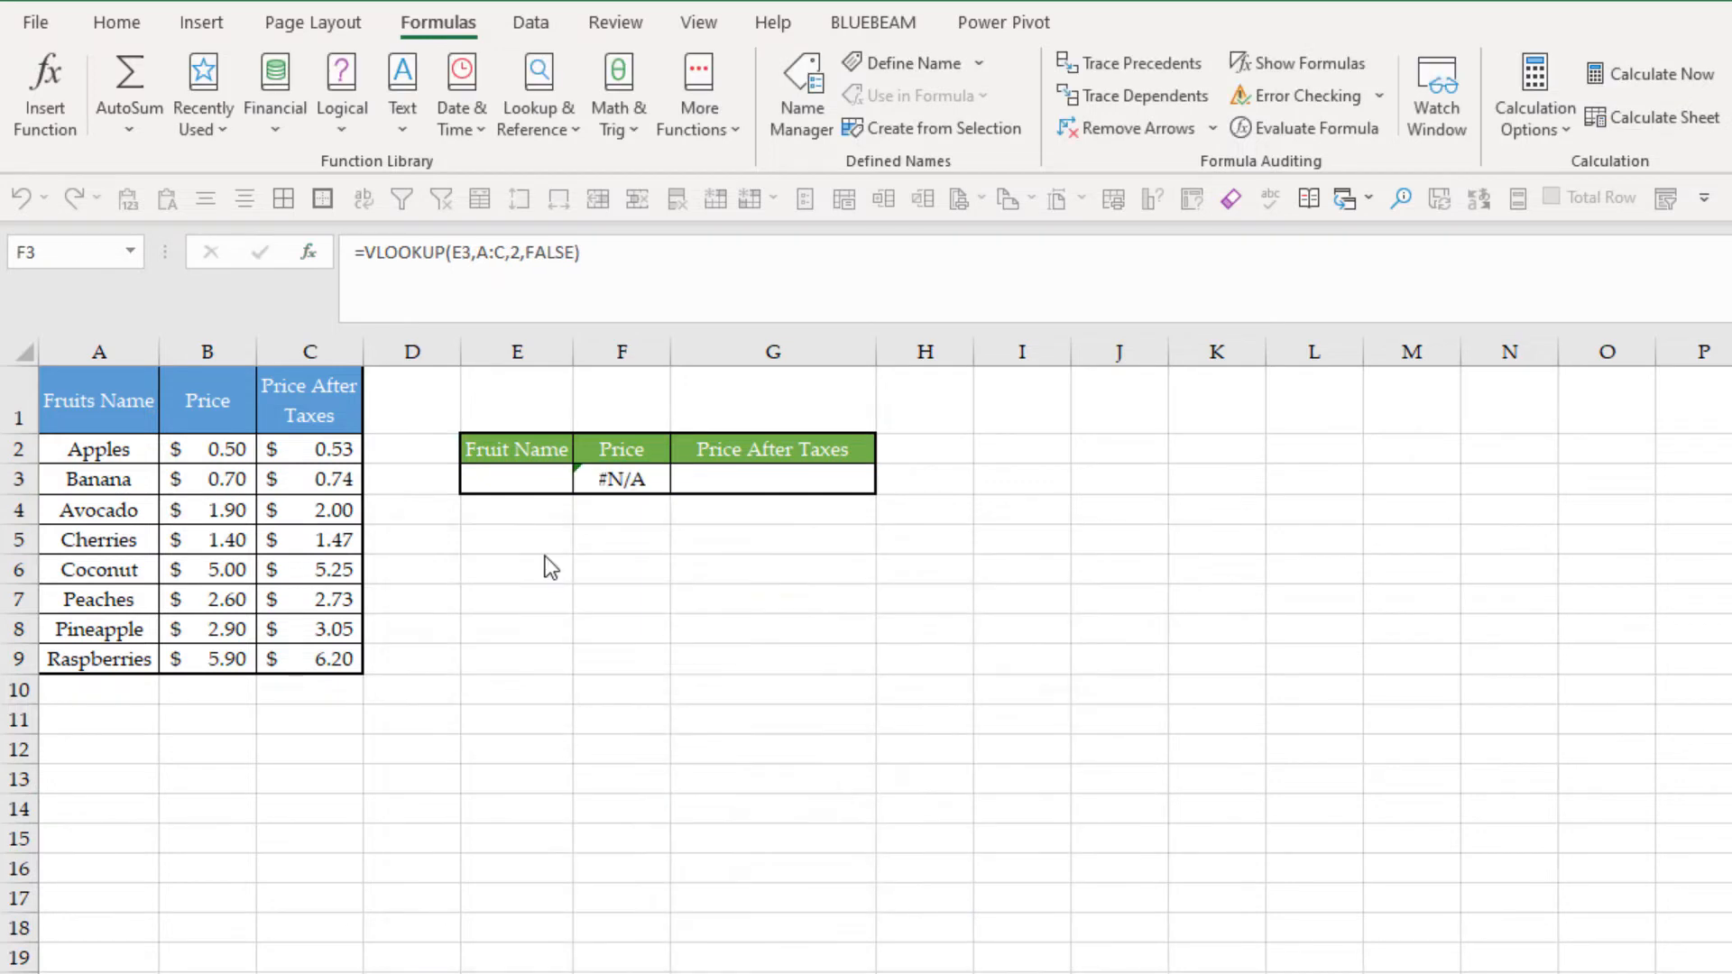
Enter Apples as the fruit name in E3 to test the price lookup.
left_click(495, 481)
type("Apples")
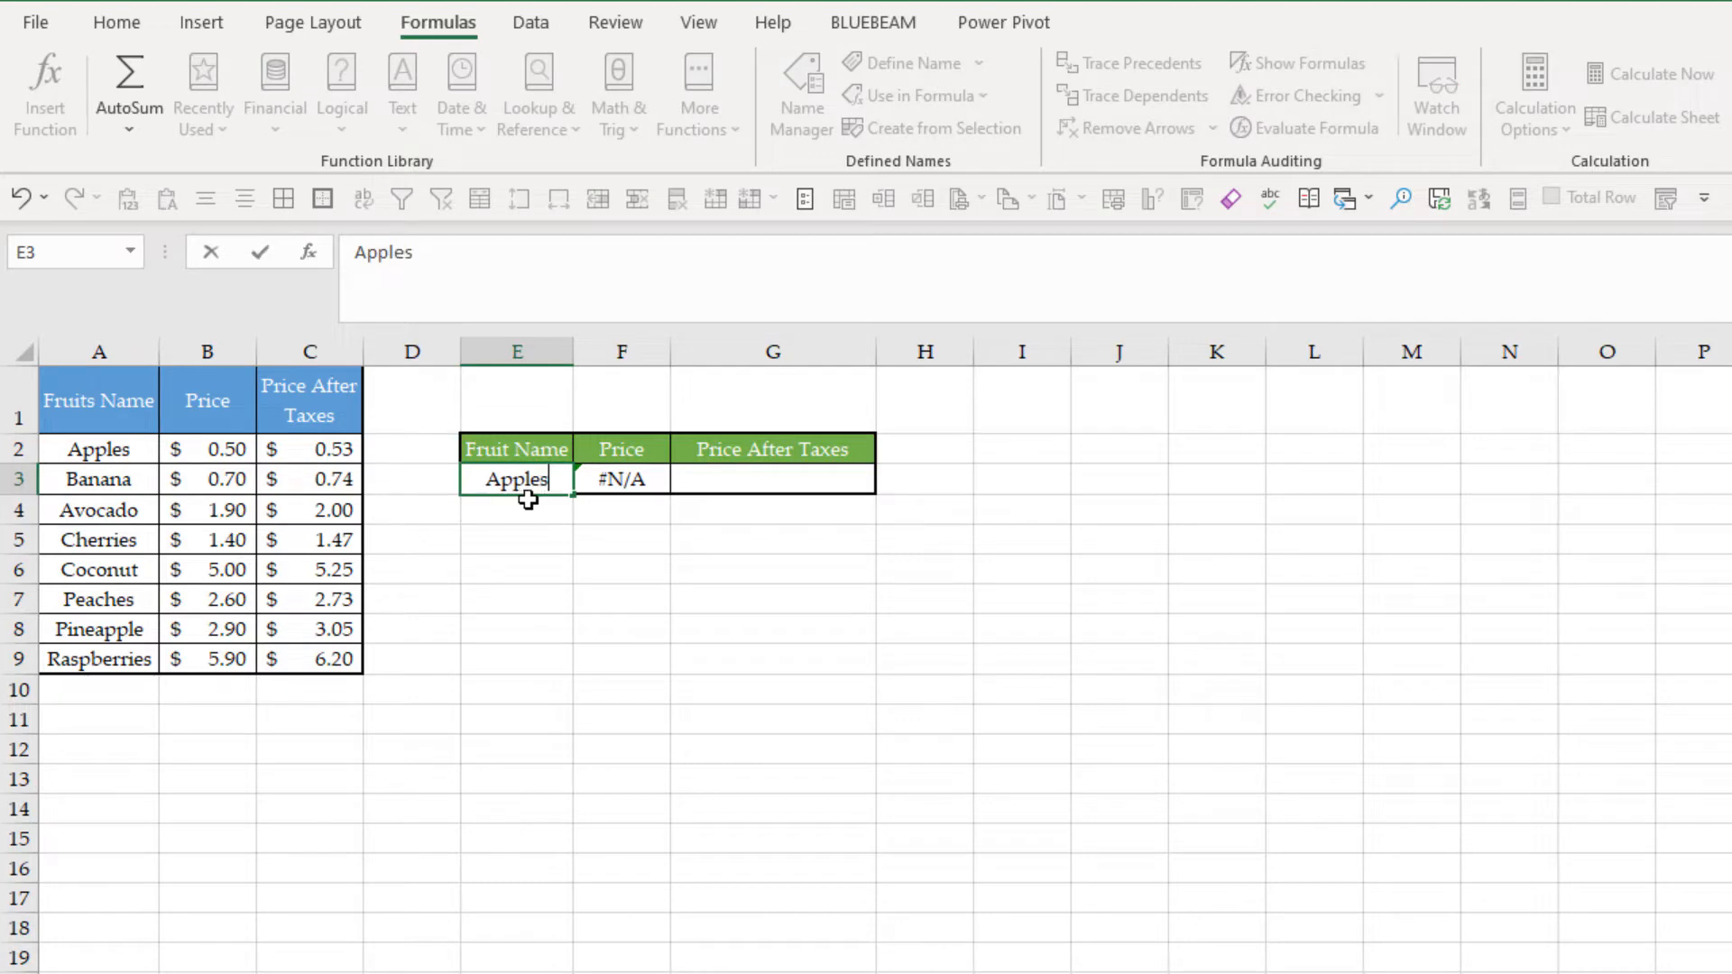
key("Return")
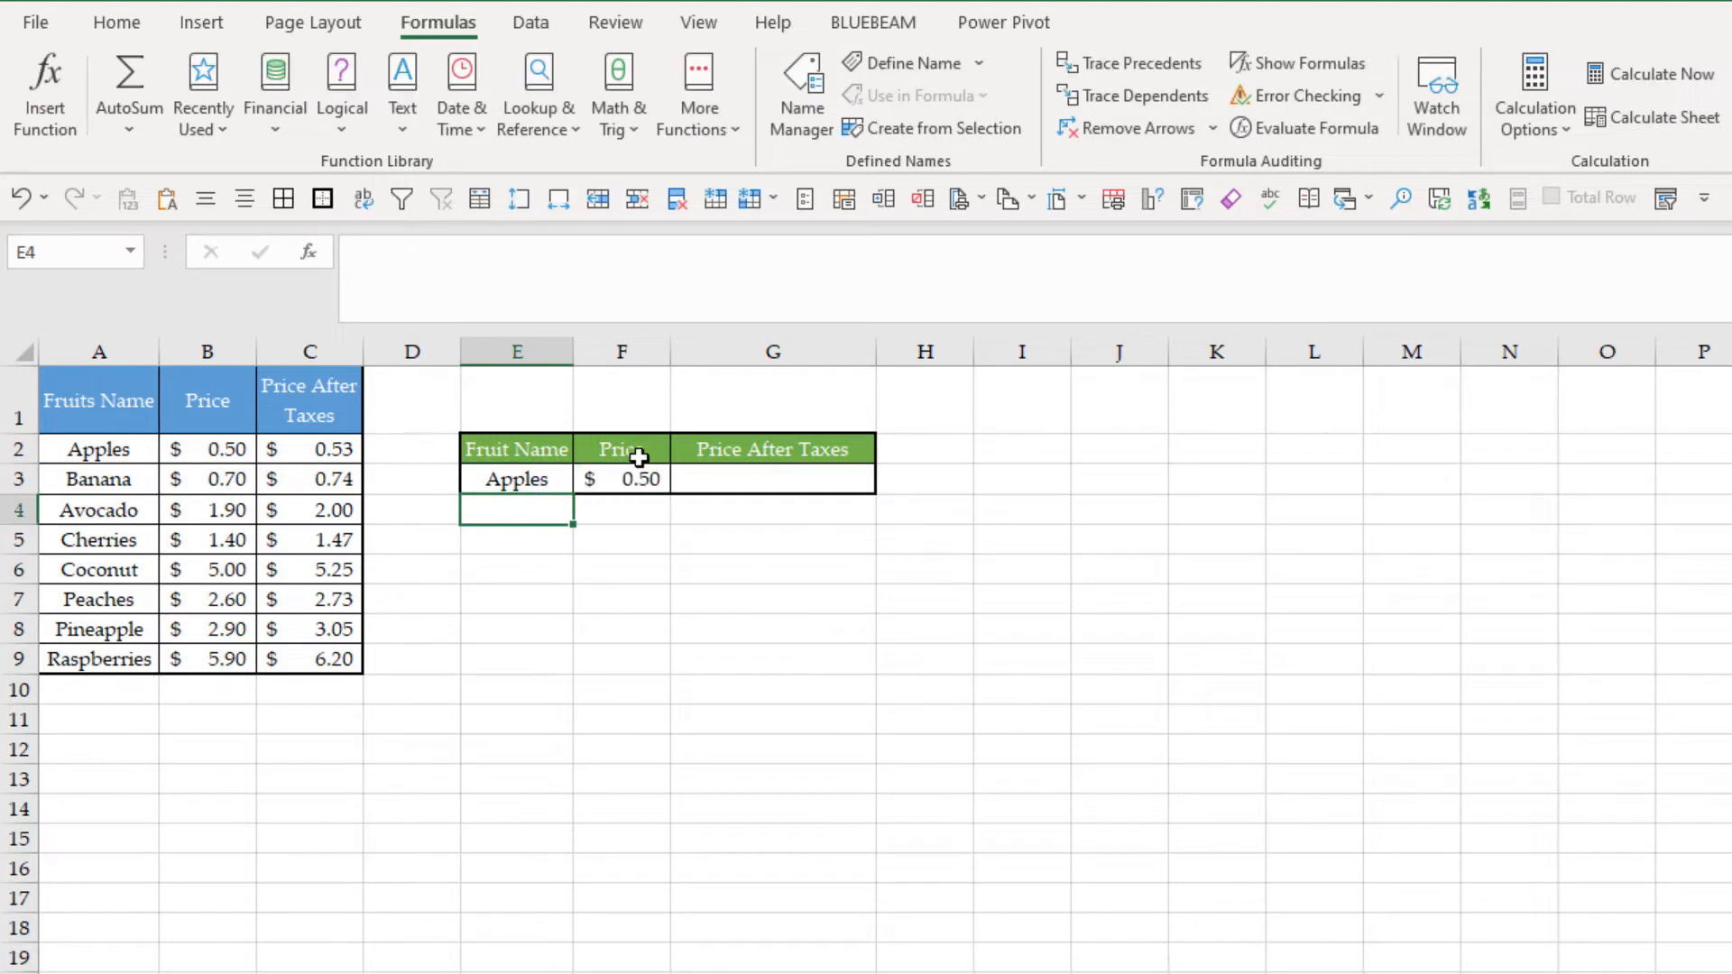
Change the fruit name in E3 to Coconut.
left_click(636, 478)
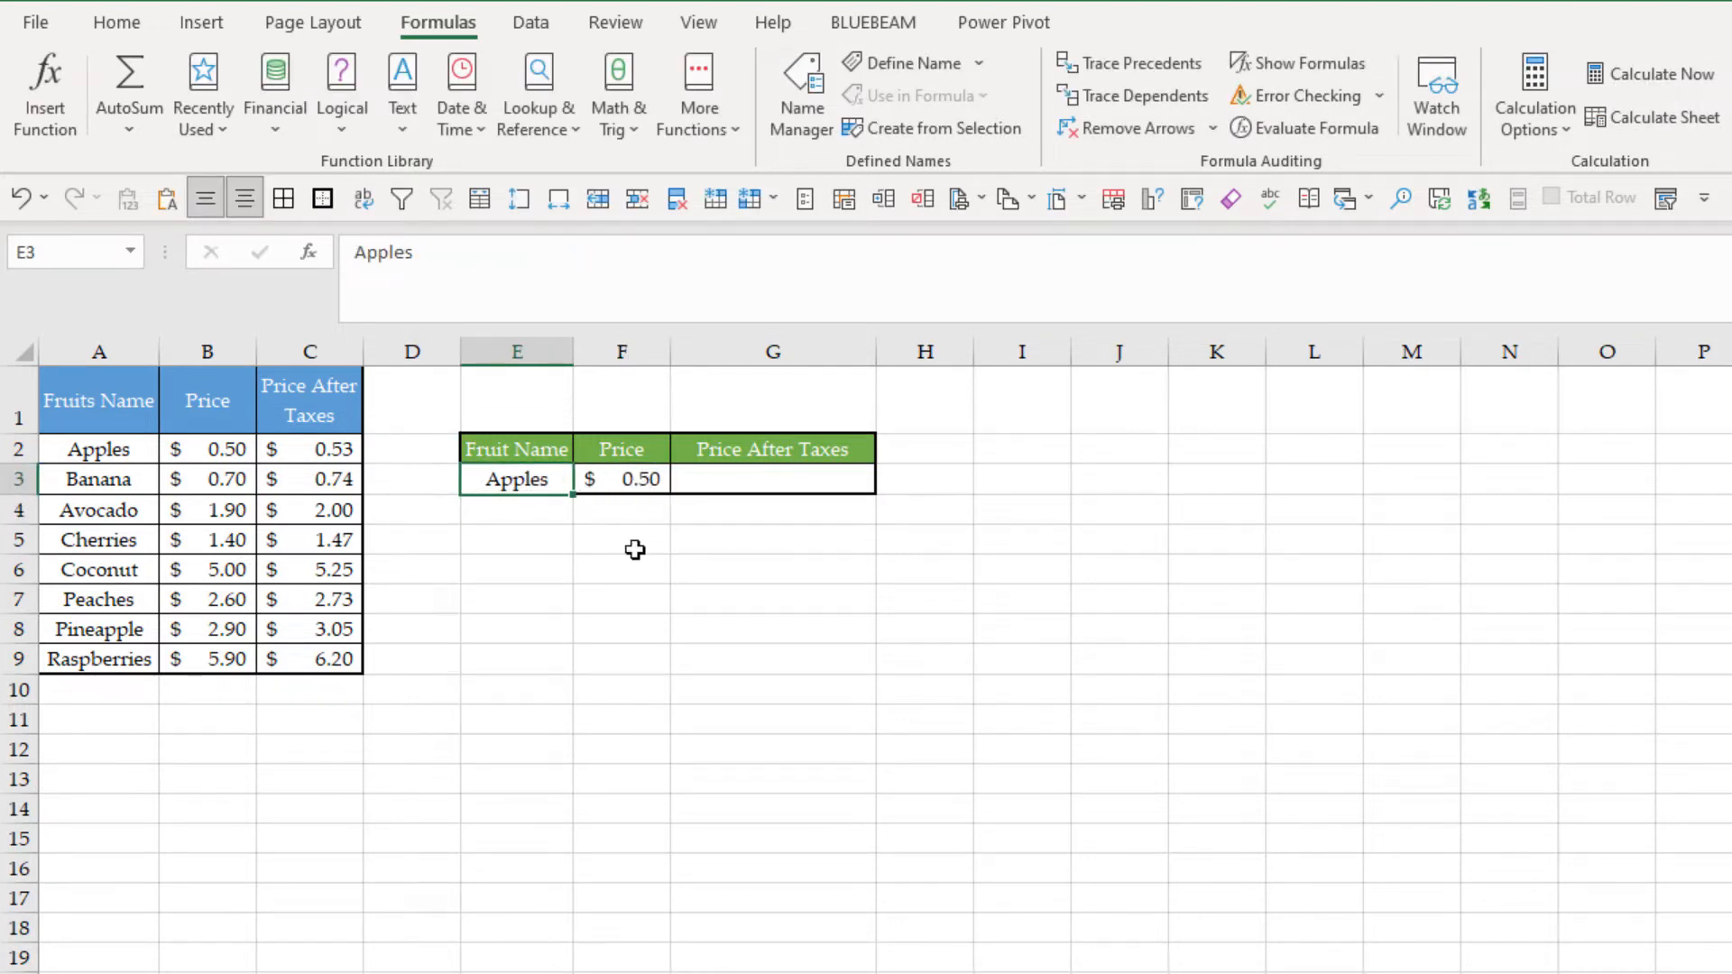
type("Coc")
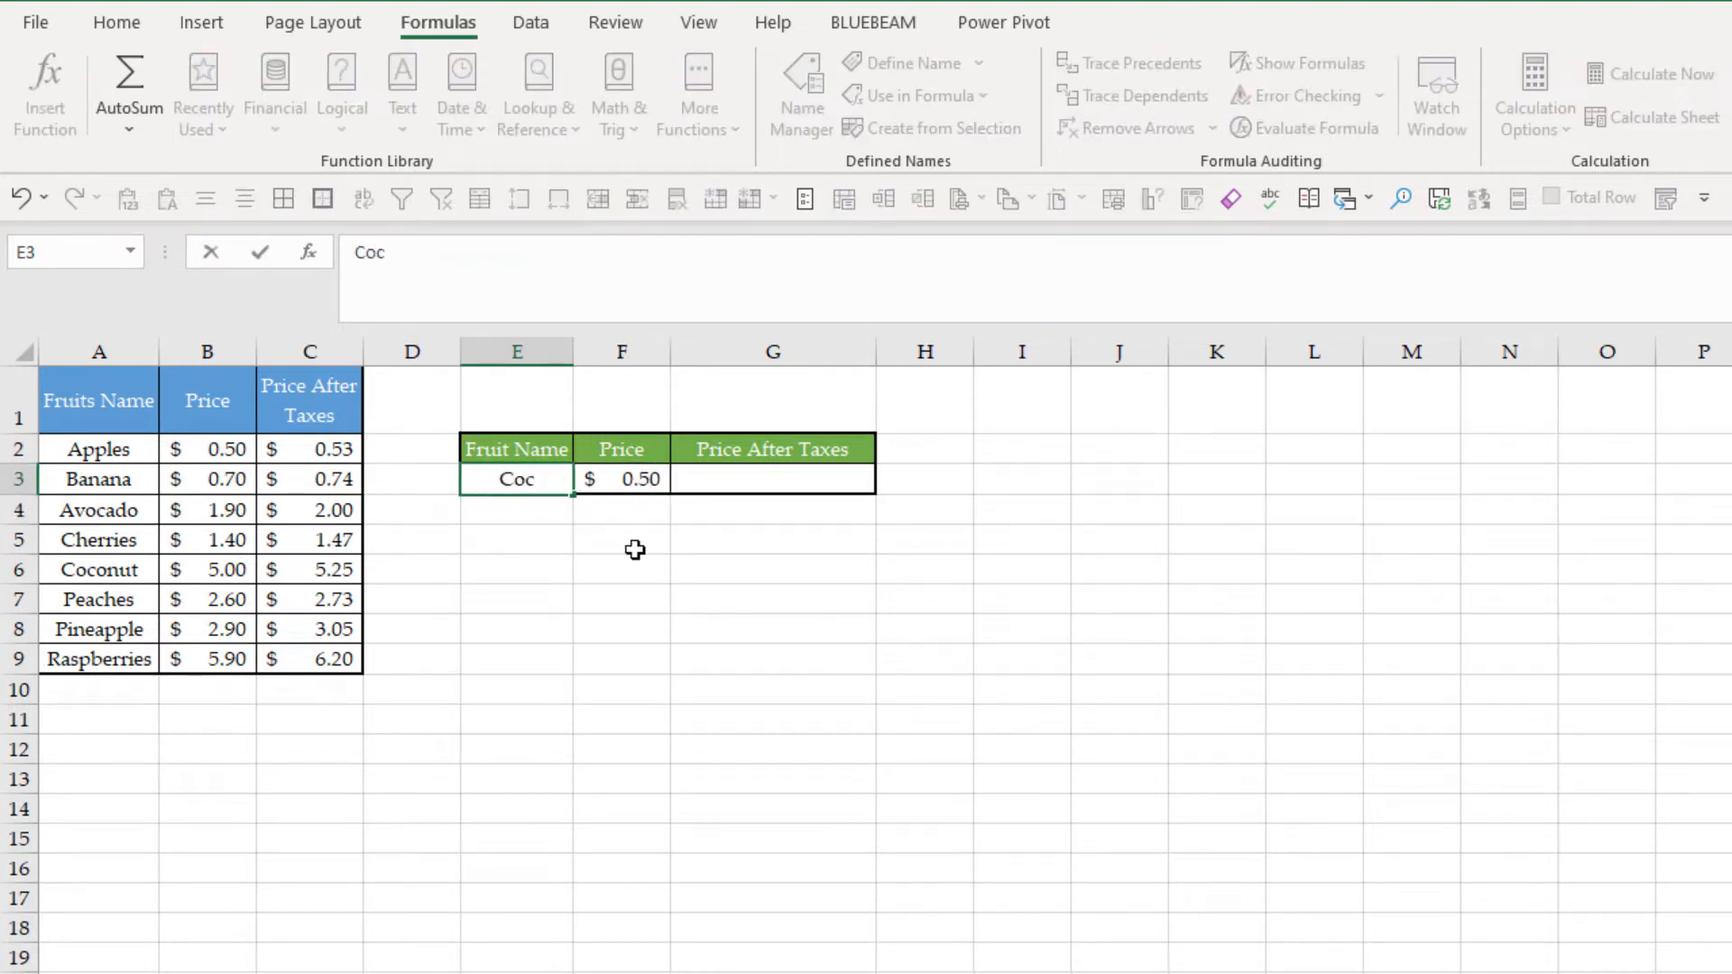
type("onut")
key("Return")
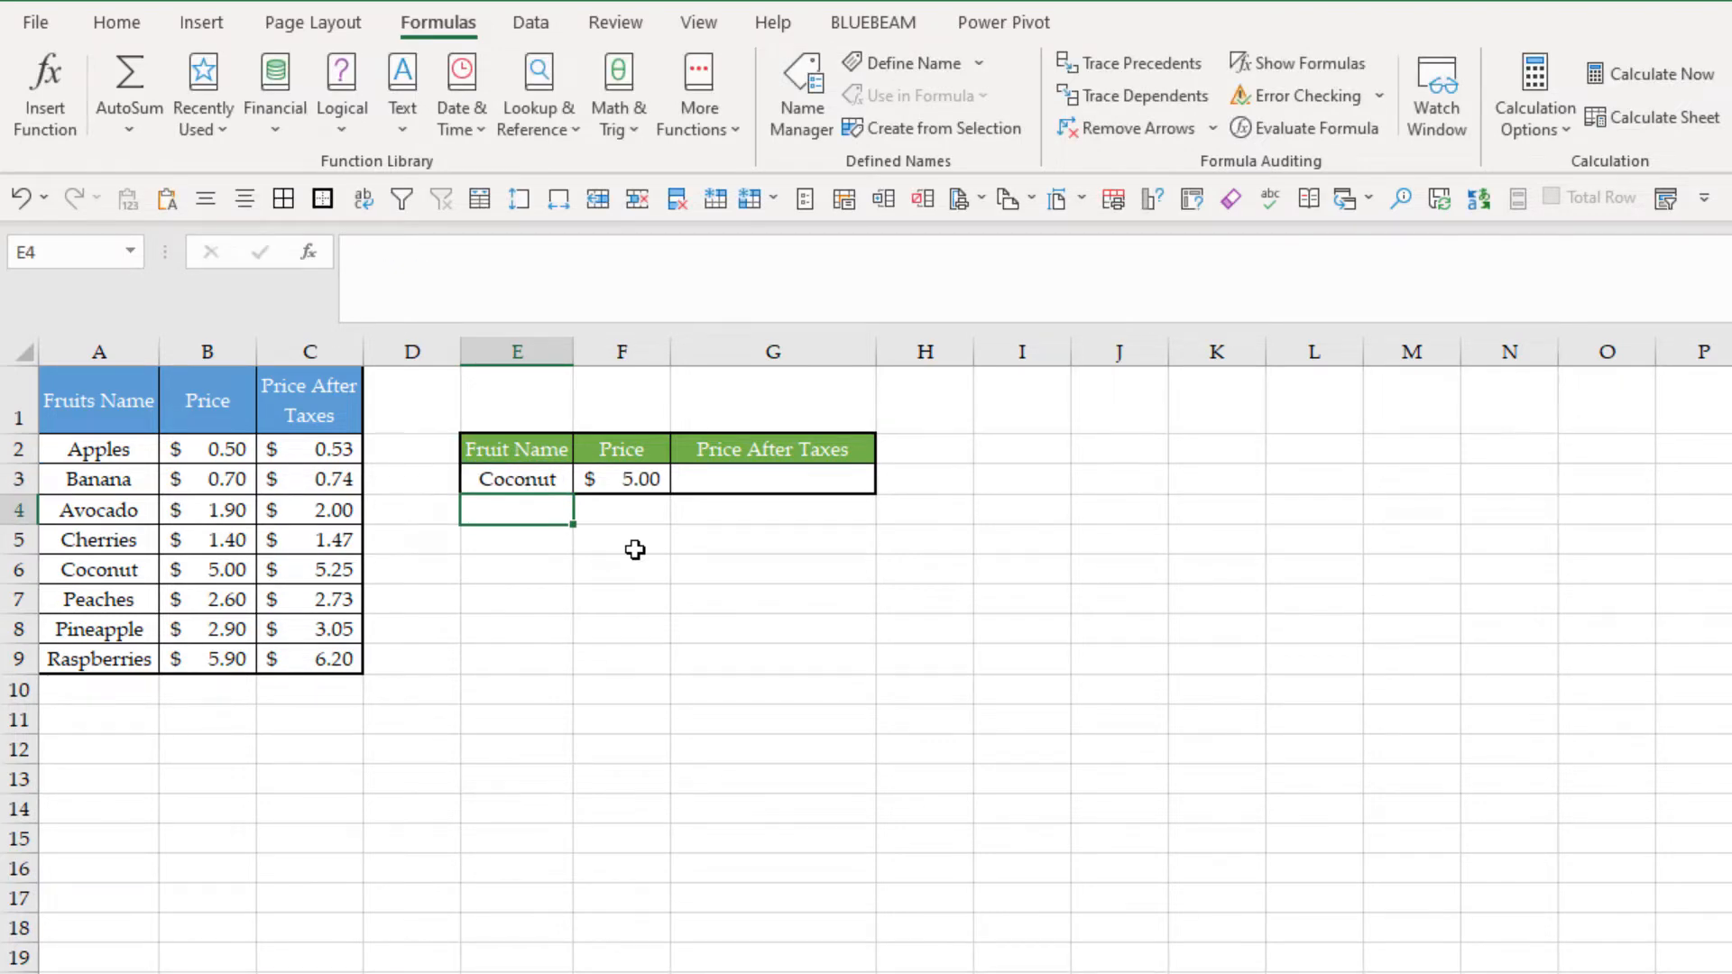
Insert a VLOOKUP in the Price After Taxes cell G3 with lookup value E3 and whole columns A:C as table array.
left_click(631, 477)
key("Right")
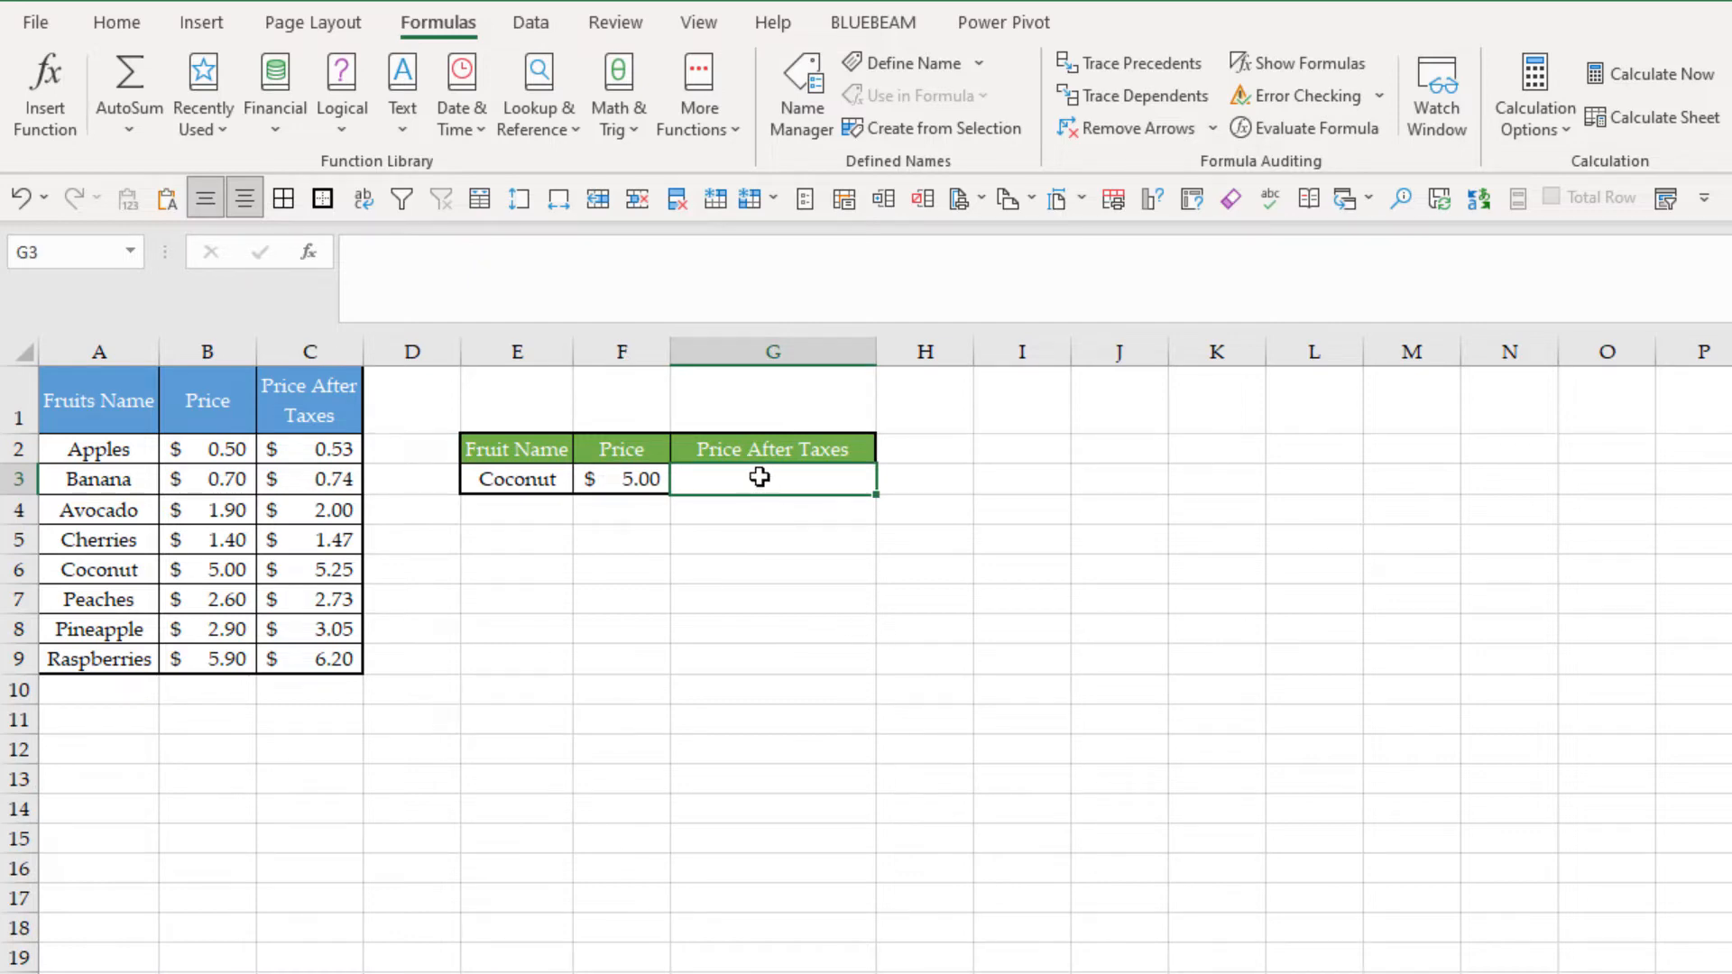
left_click(47, 85)
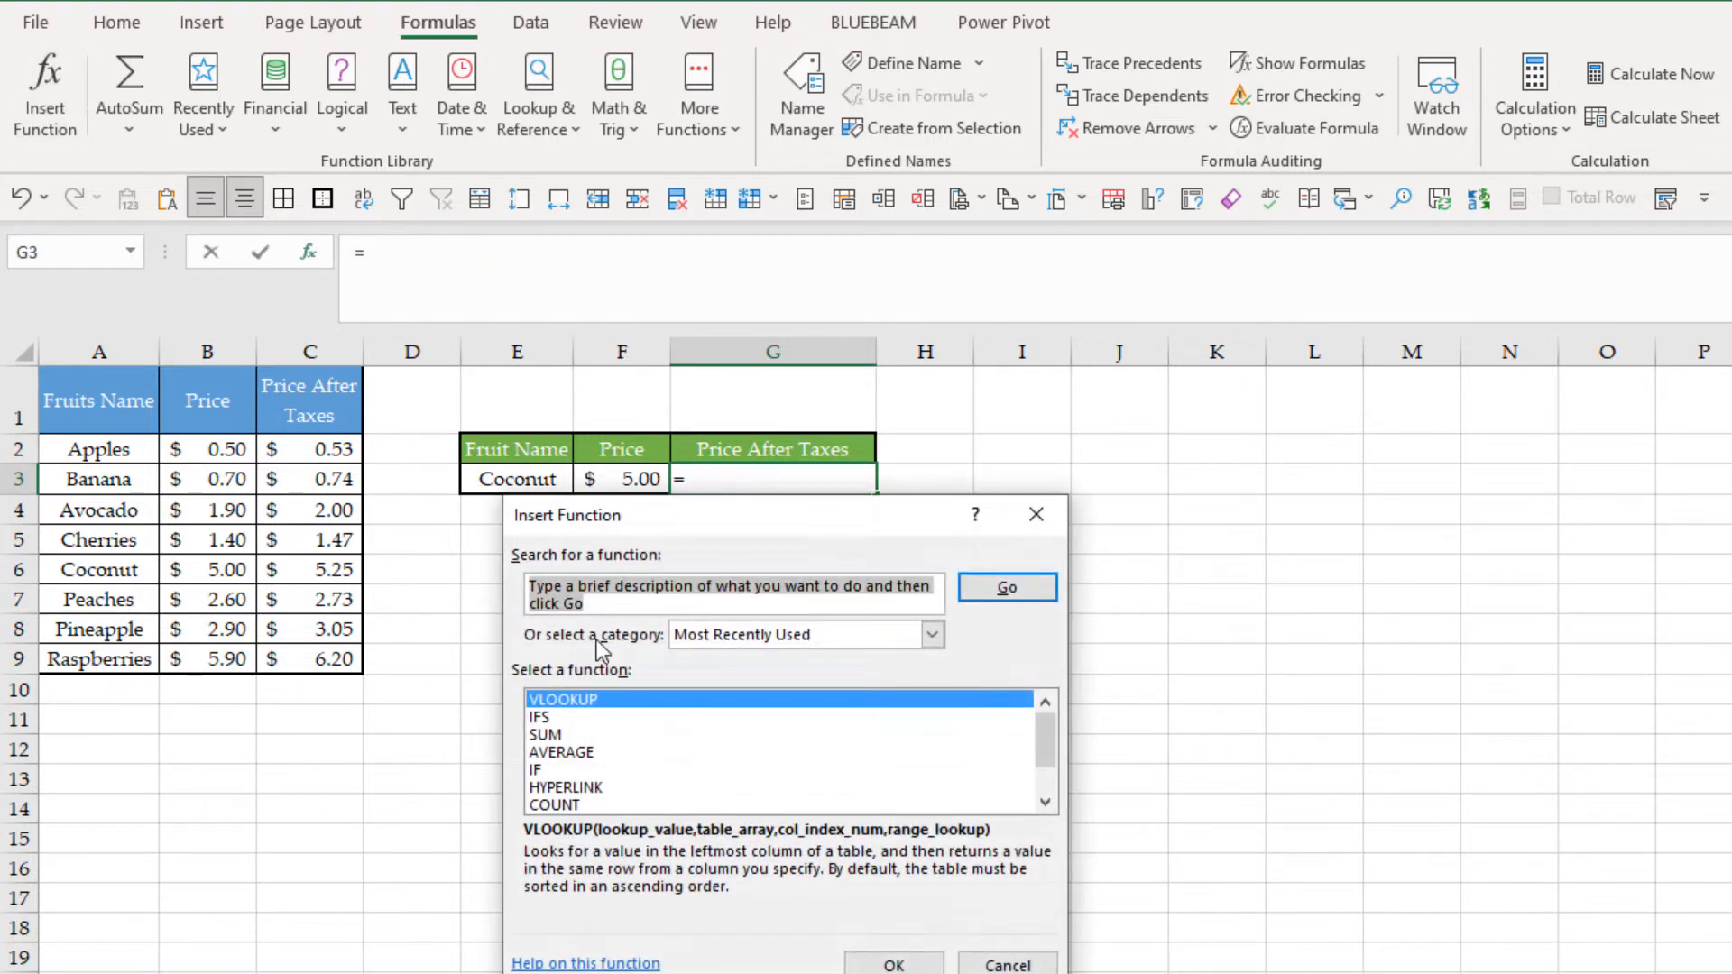
double_click(756, 701)
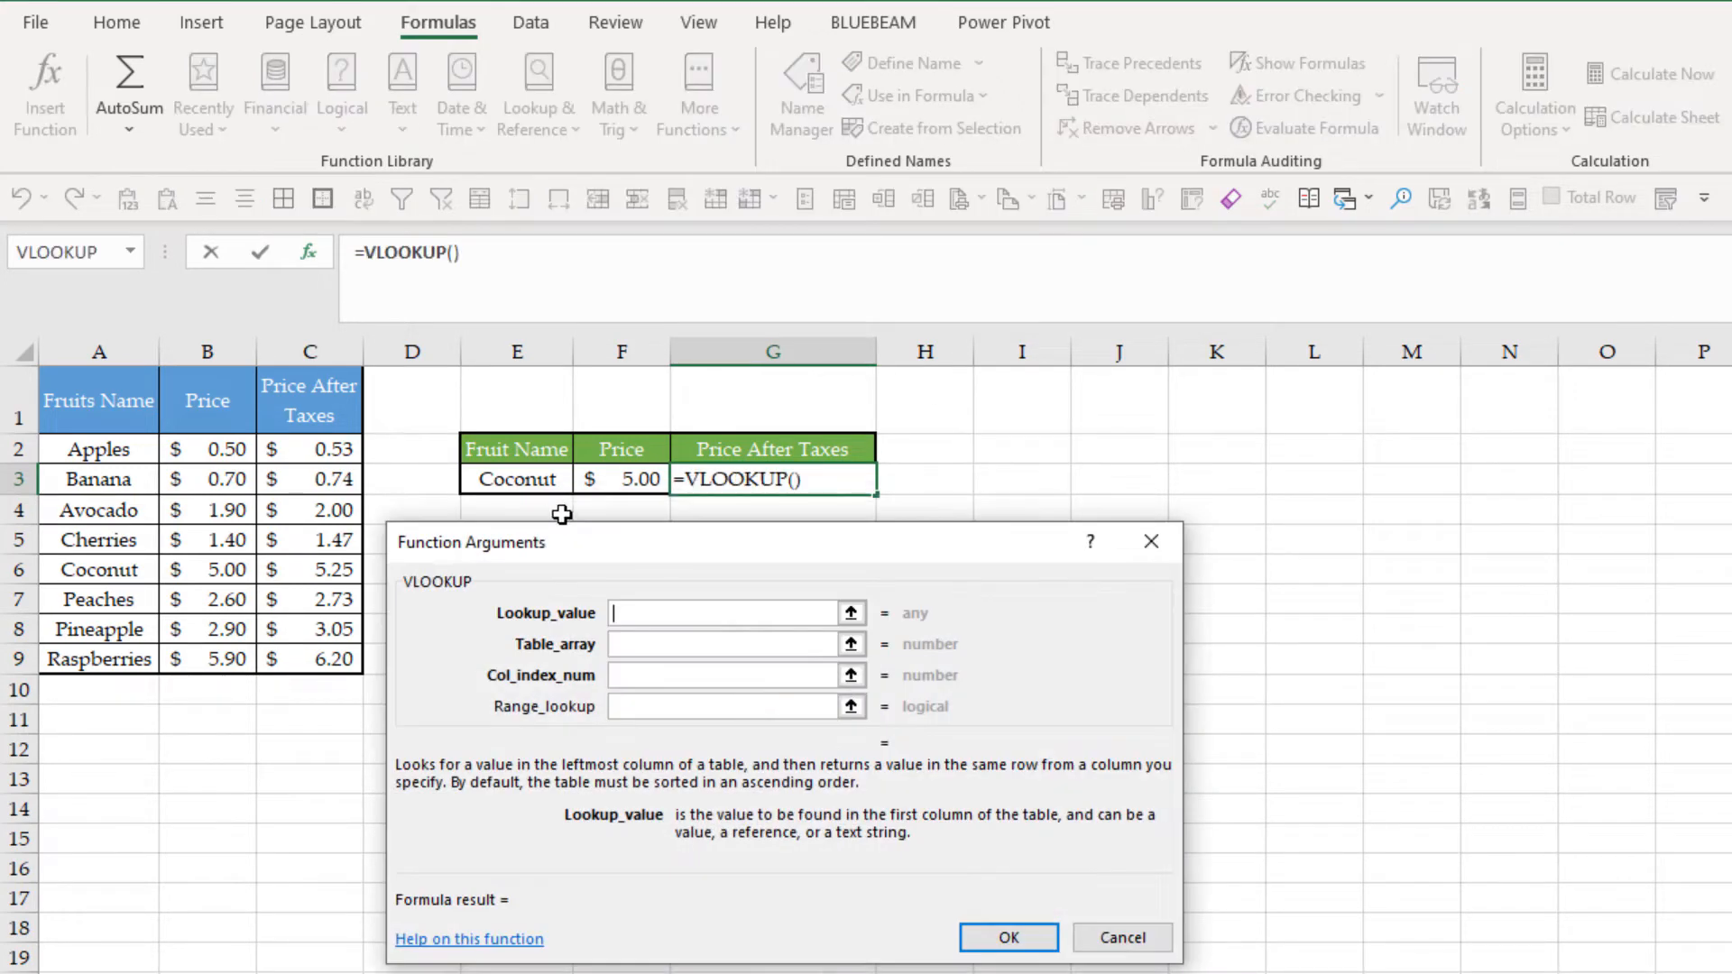
left_click(521, 479)
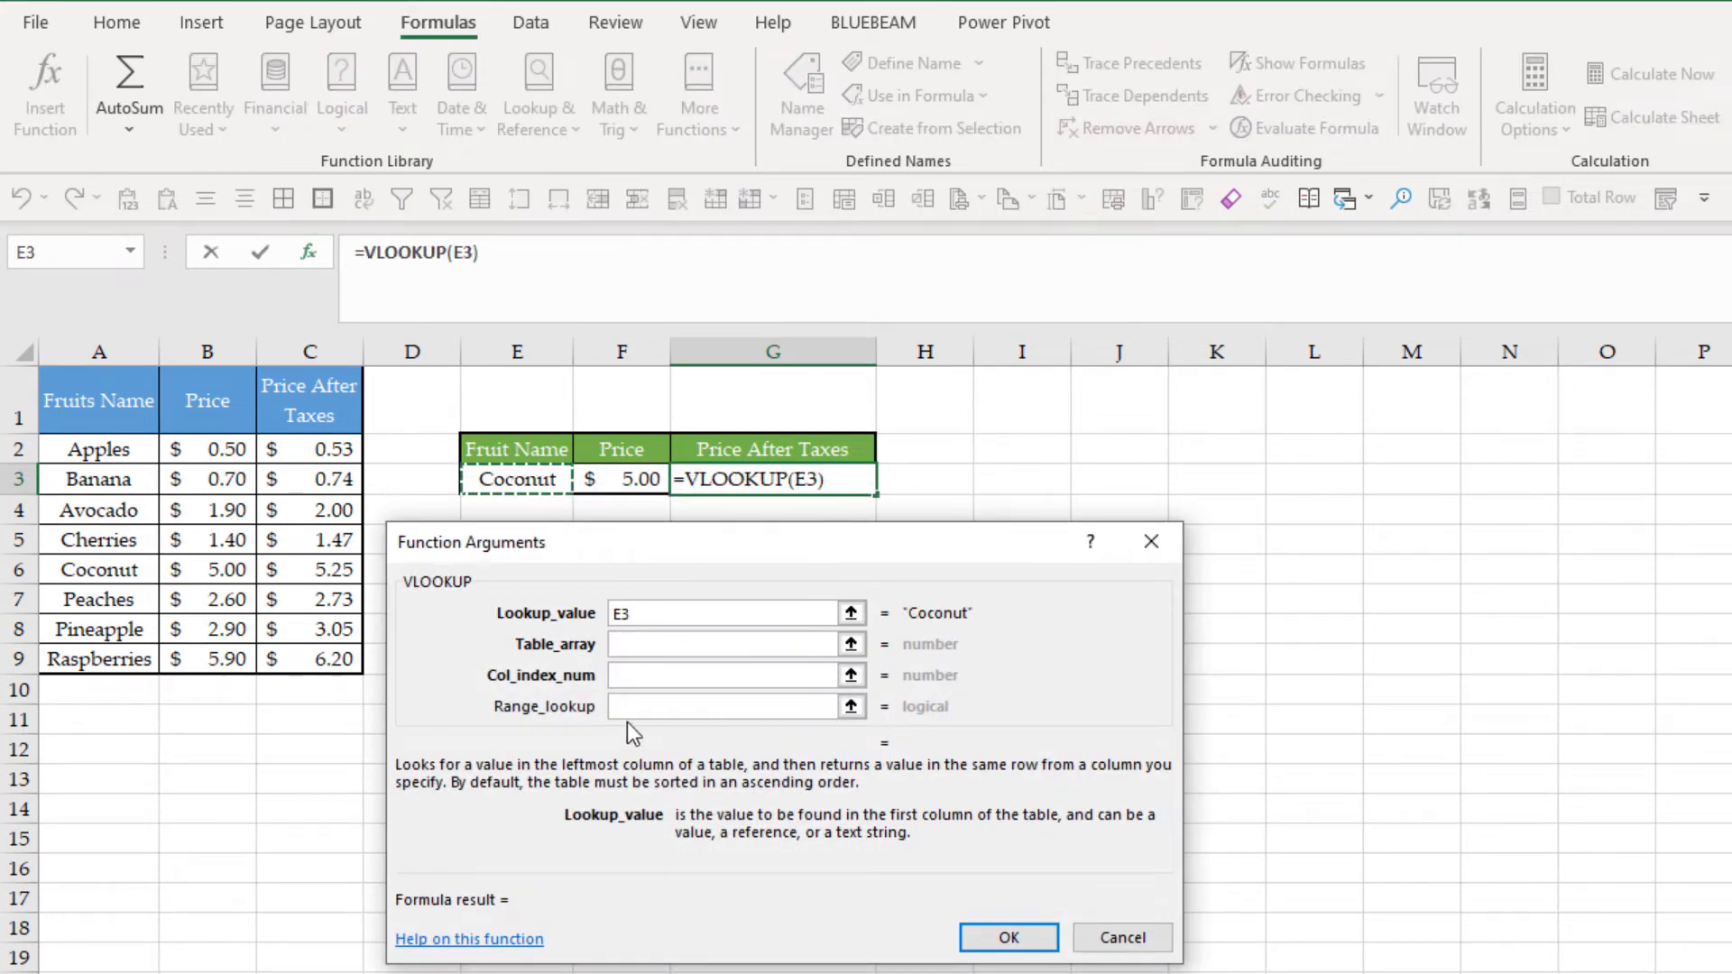
left_click(635, 644)
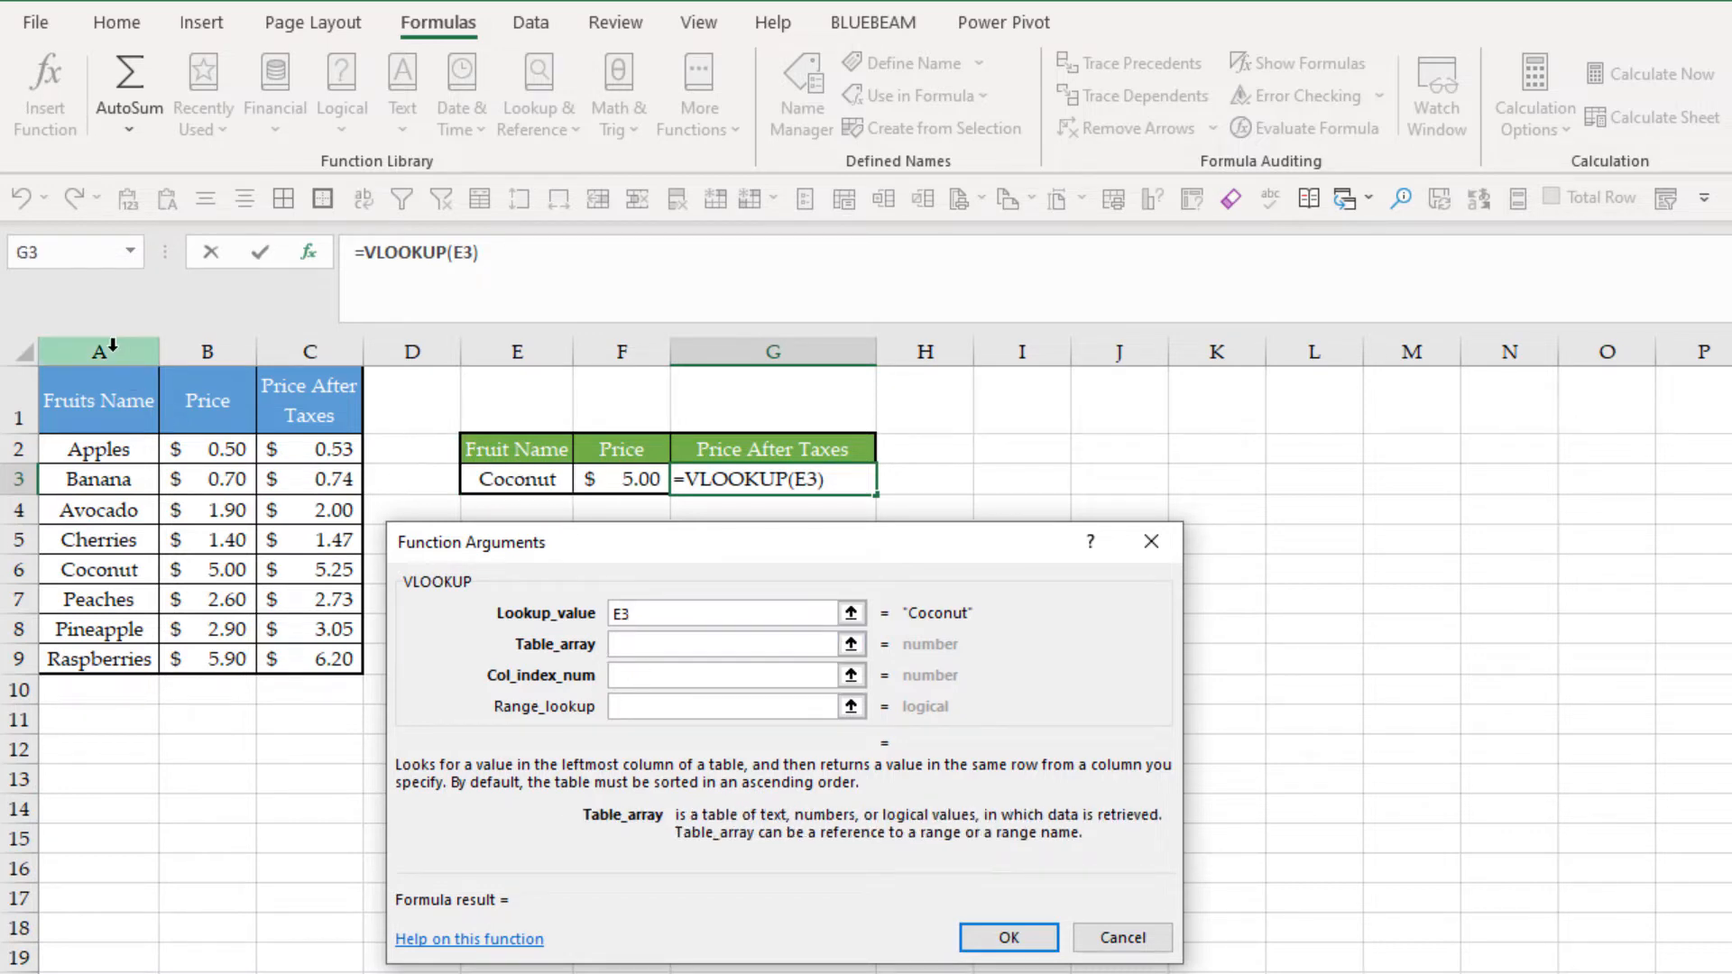
left_click_drag(104, 351, 310, 354)
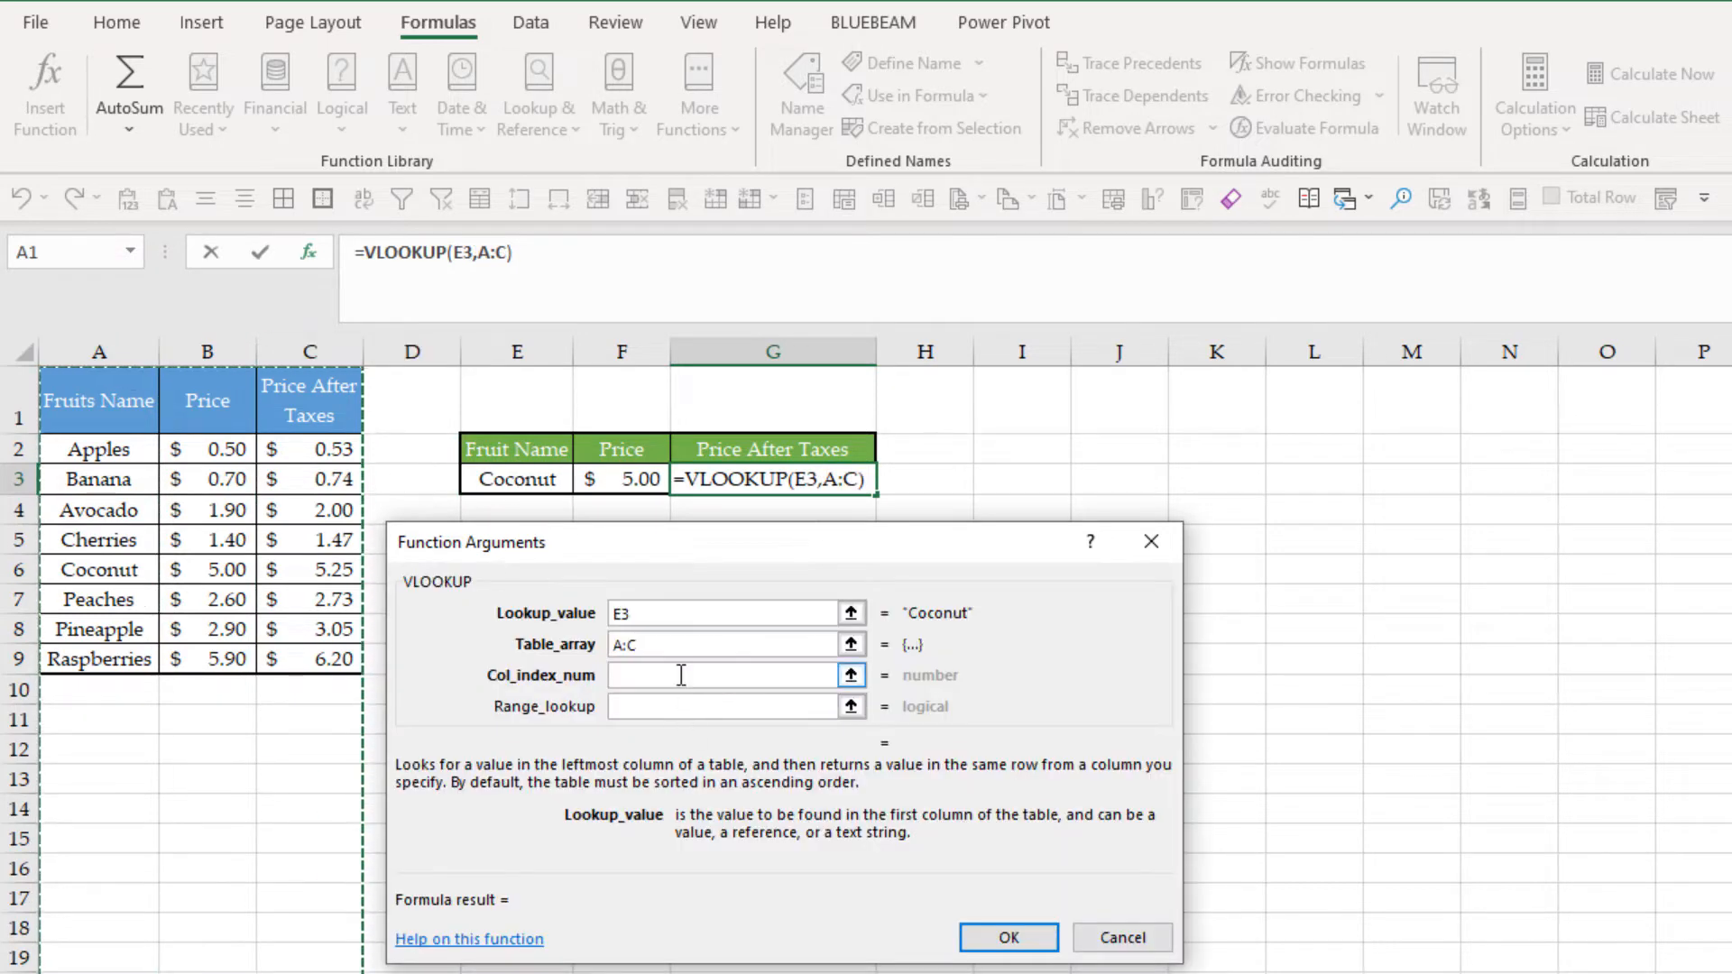
Set the column index number to 3 and the range lookup to False, and complete the Price After Taxes formula.
left_click(681, 675)
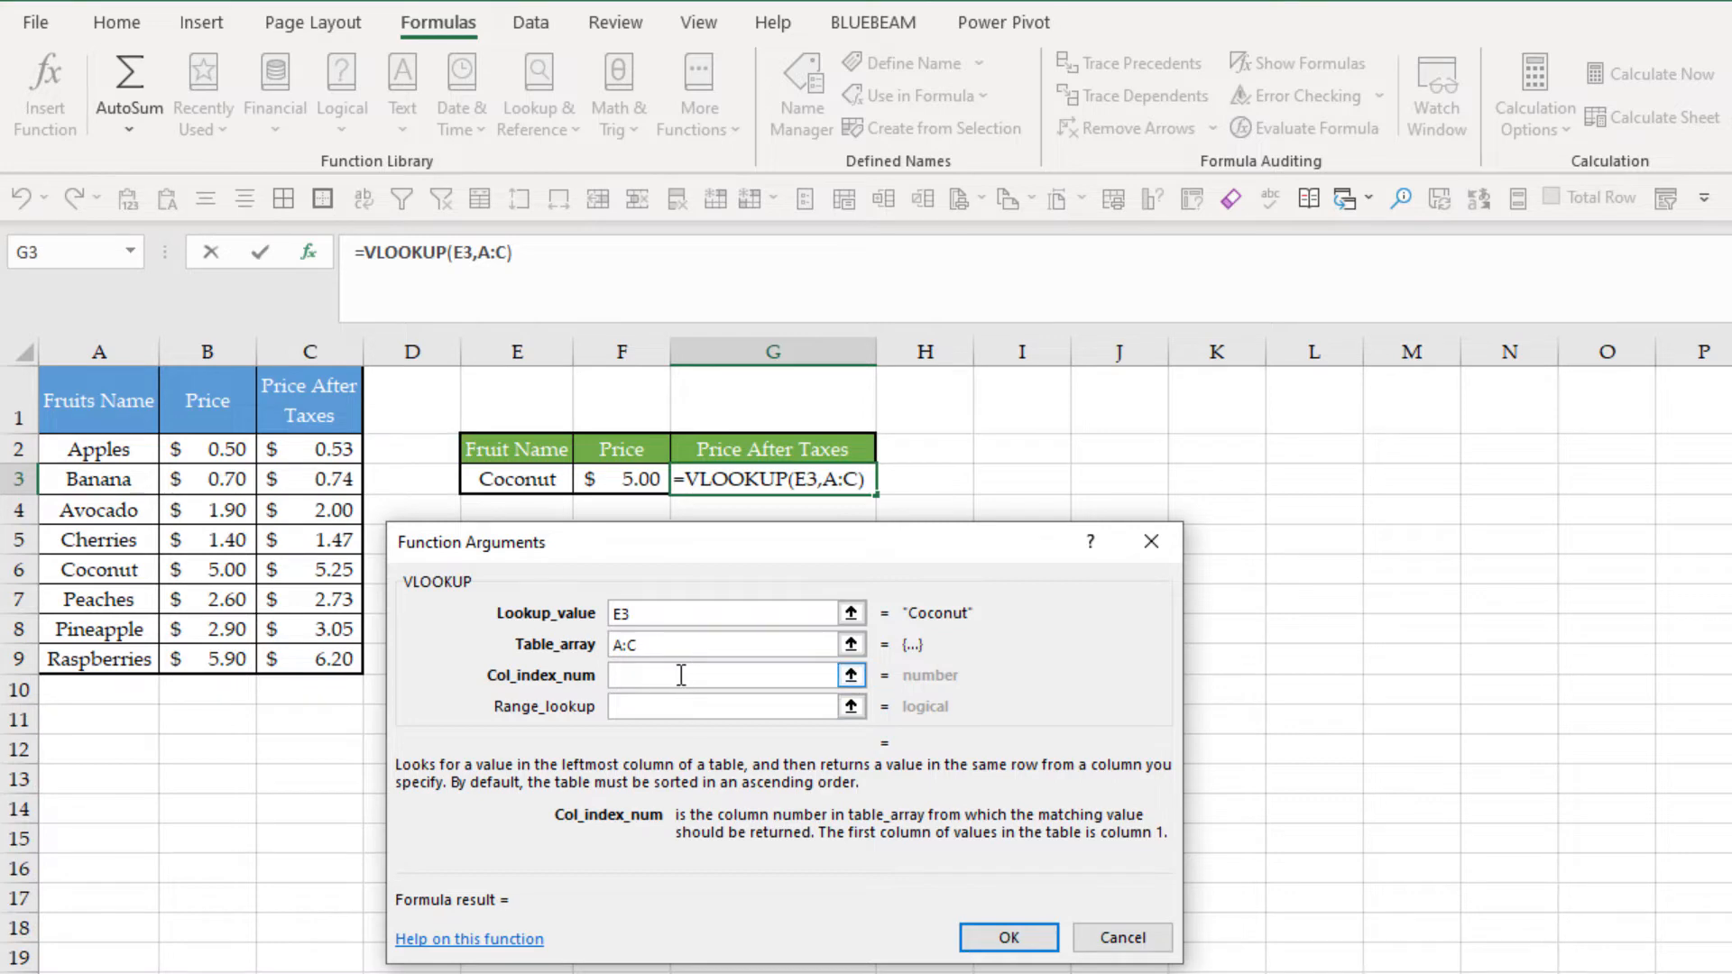
type("3")
key("Tab")
type("Fals")
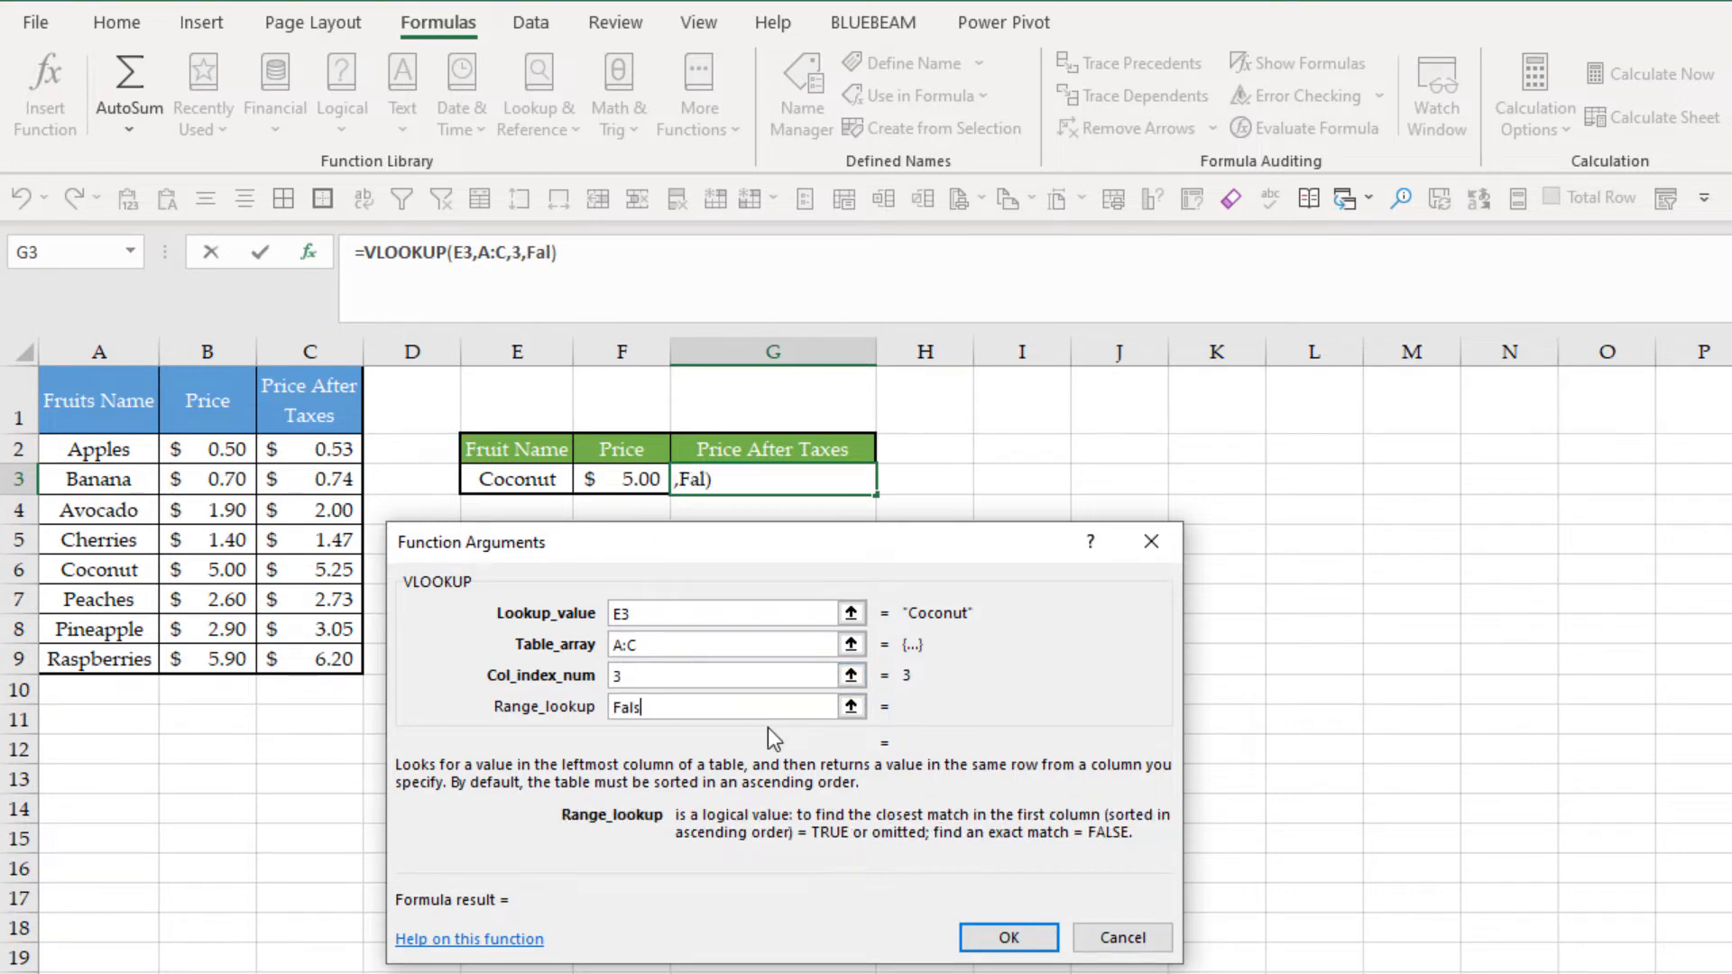
type("e")
key("Return")
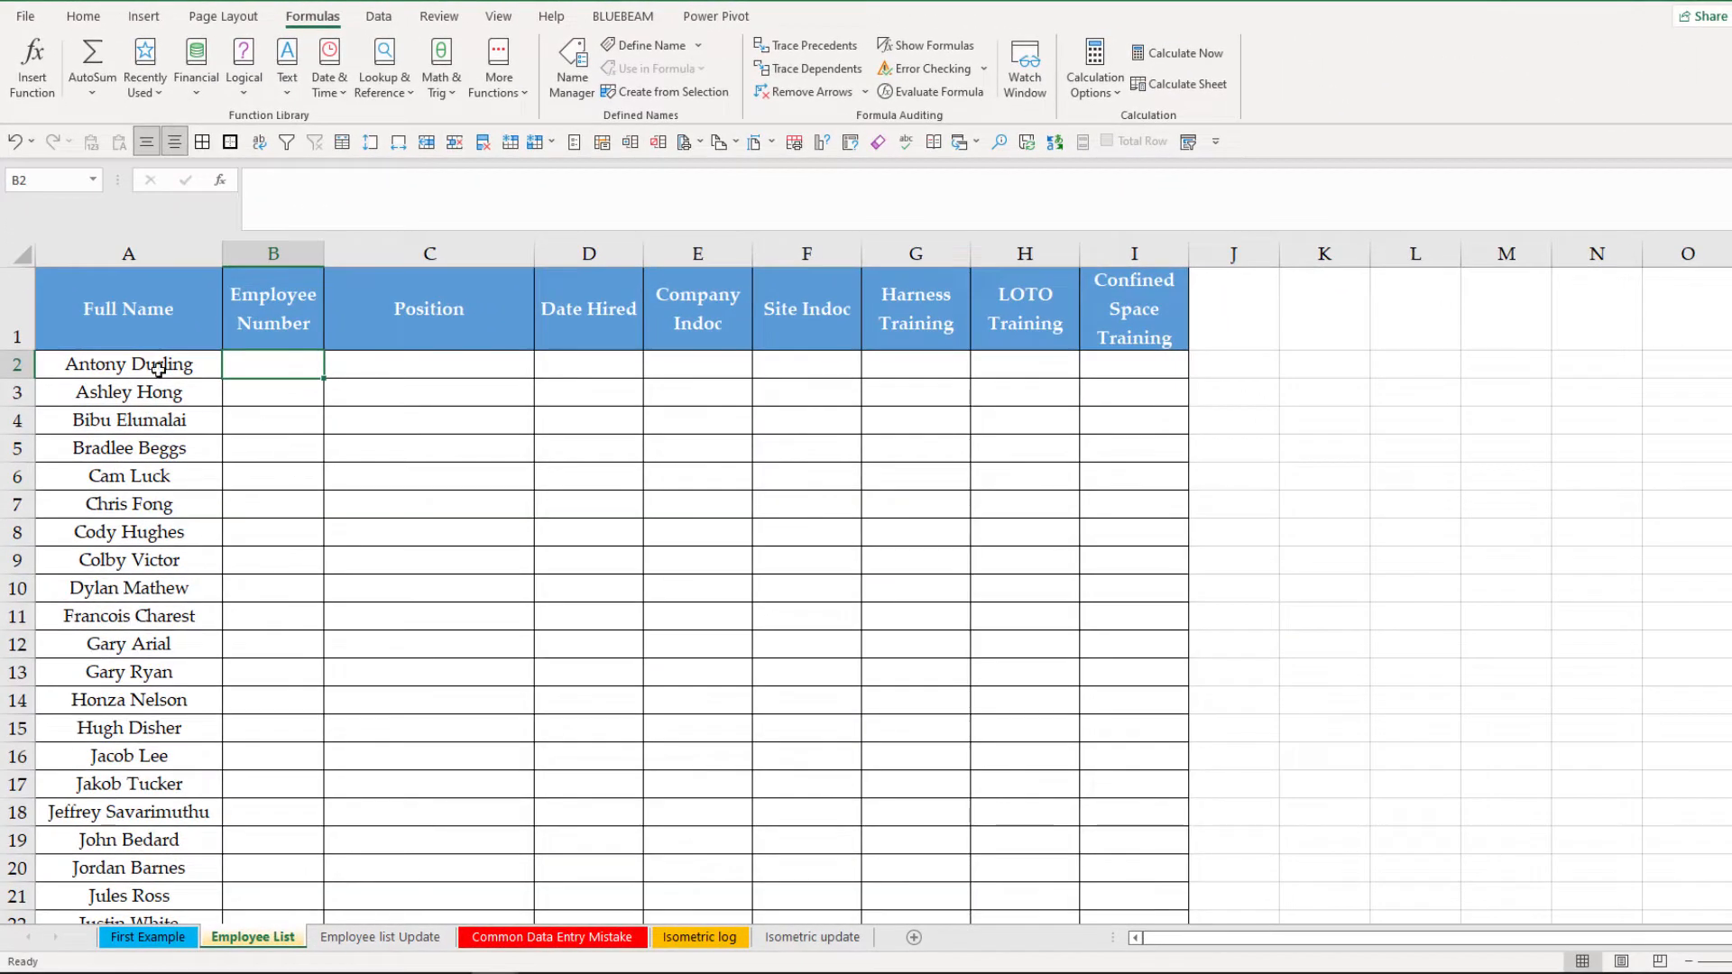
Examine the empty columns of the Employee List sheet and the source data on the Employee list Update sheet.
left_click(160, 323)
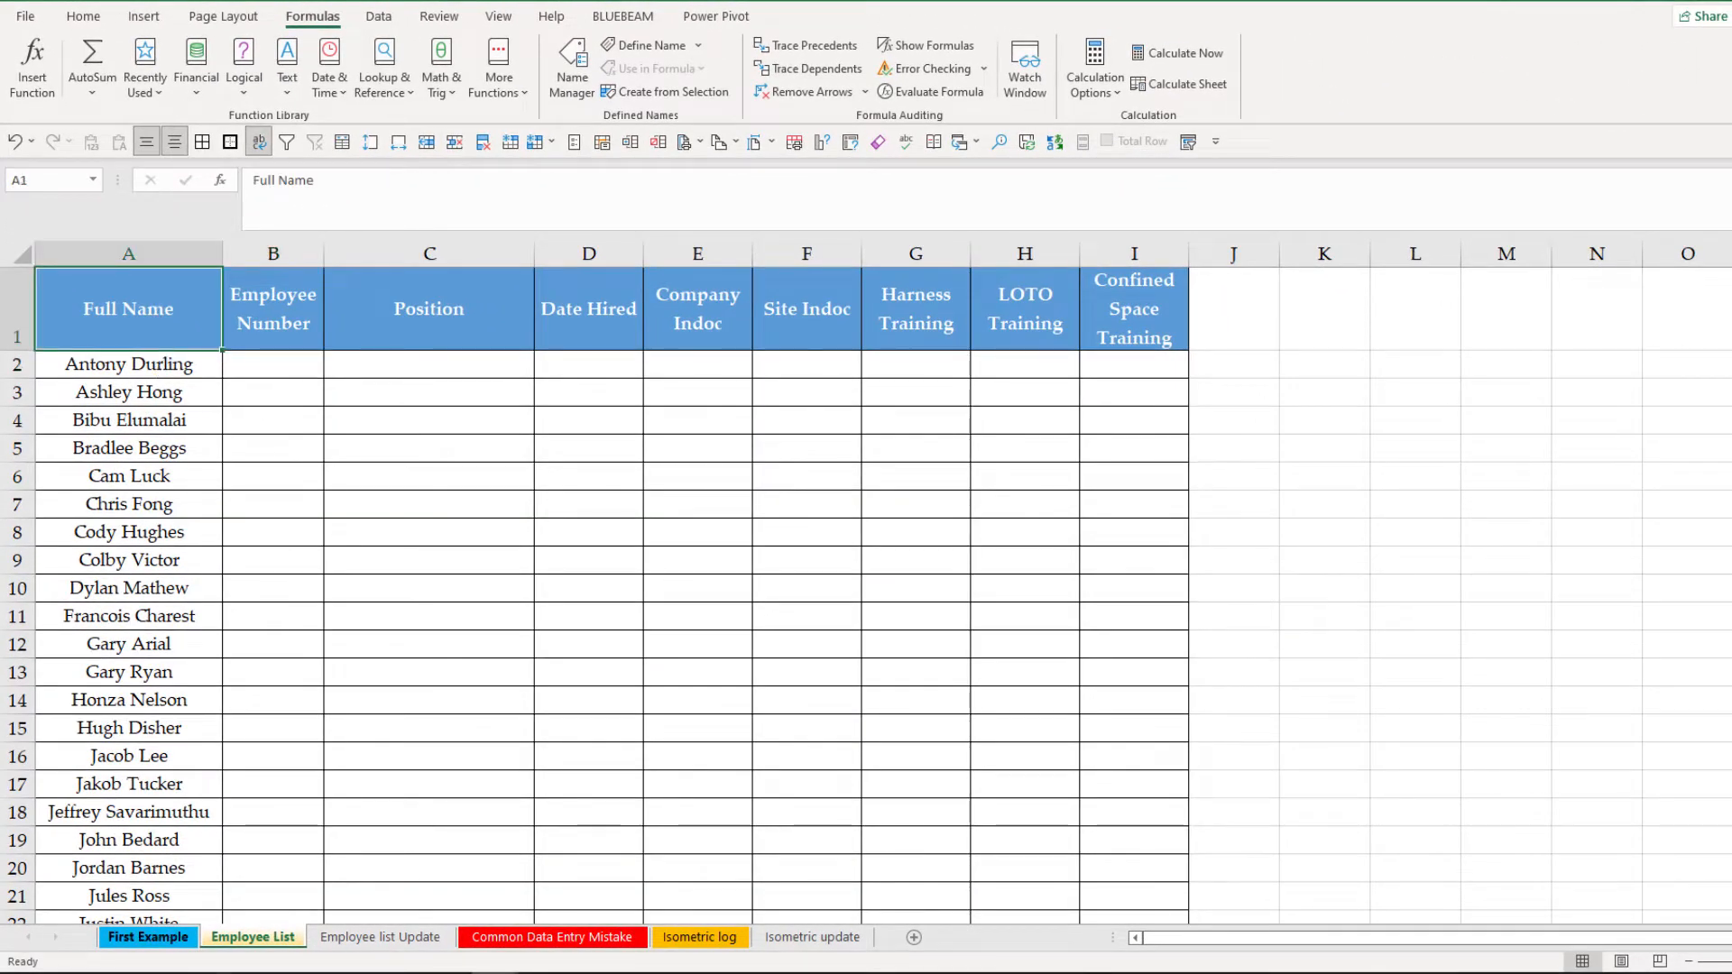
left_click(295, 363)
mouse_move(295, 363)
left_mouse_down()
mouse_move(1017, 333)
mouse_move(1102, 414)
mouse_move(1080, 877)
left_mouse_up()
left_click(271, 646)
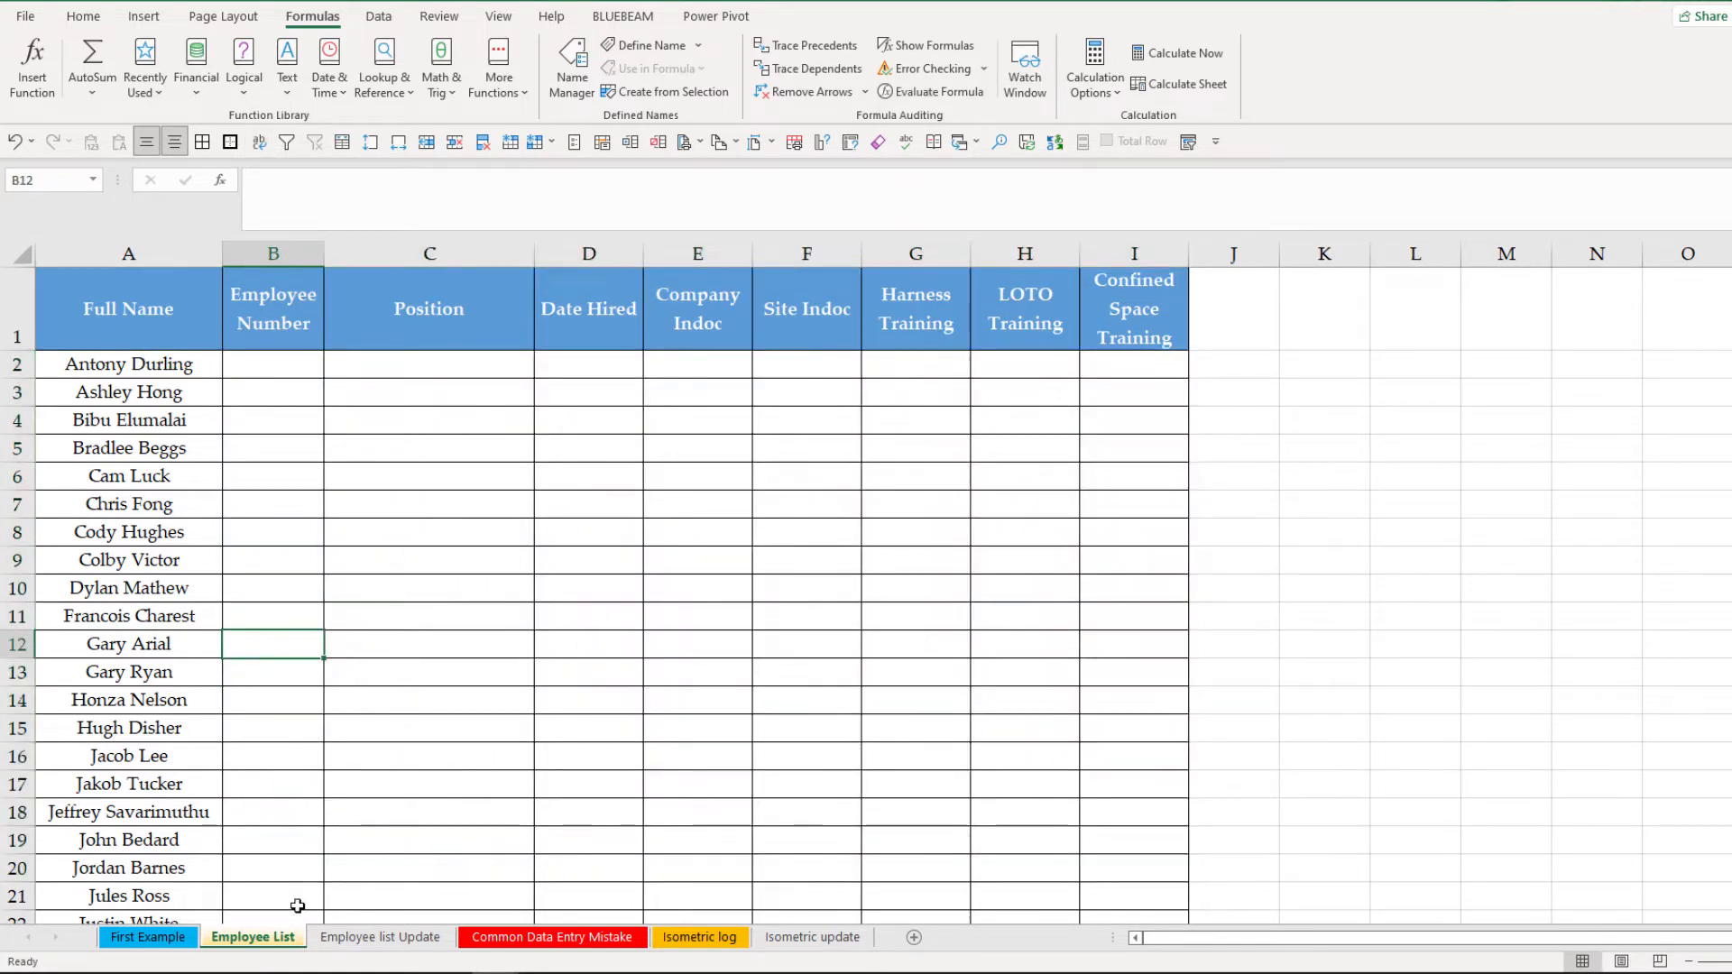
left_click(376, 941)
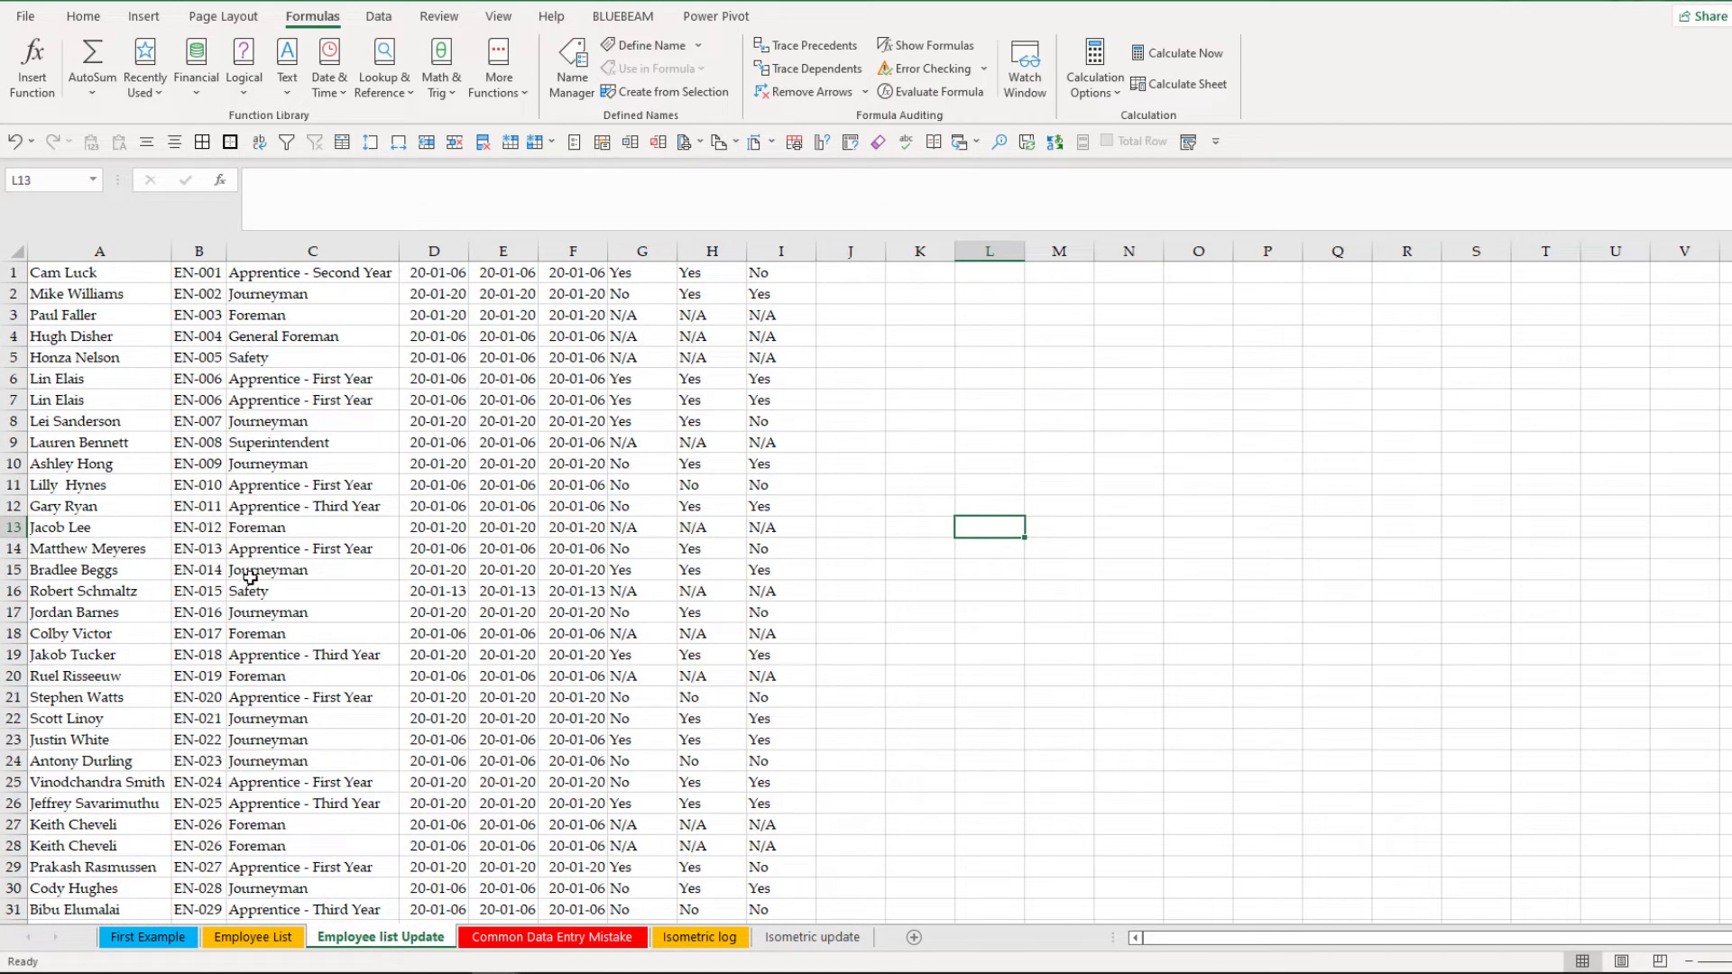
scroll(225, 540, "down", 7)
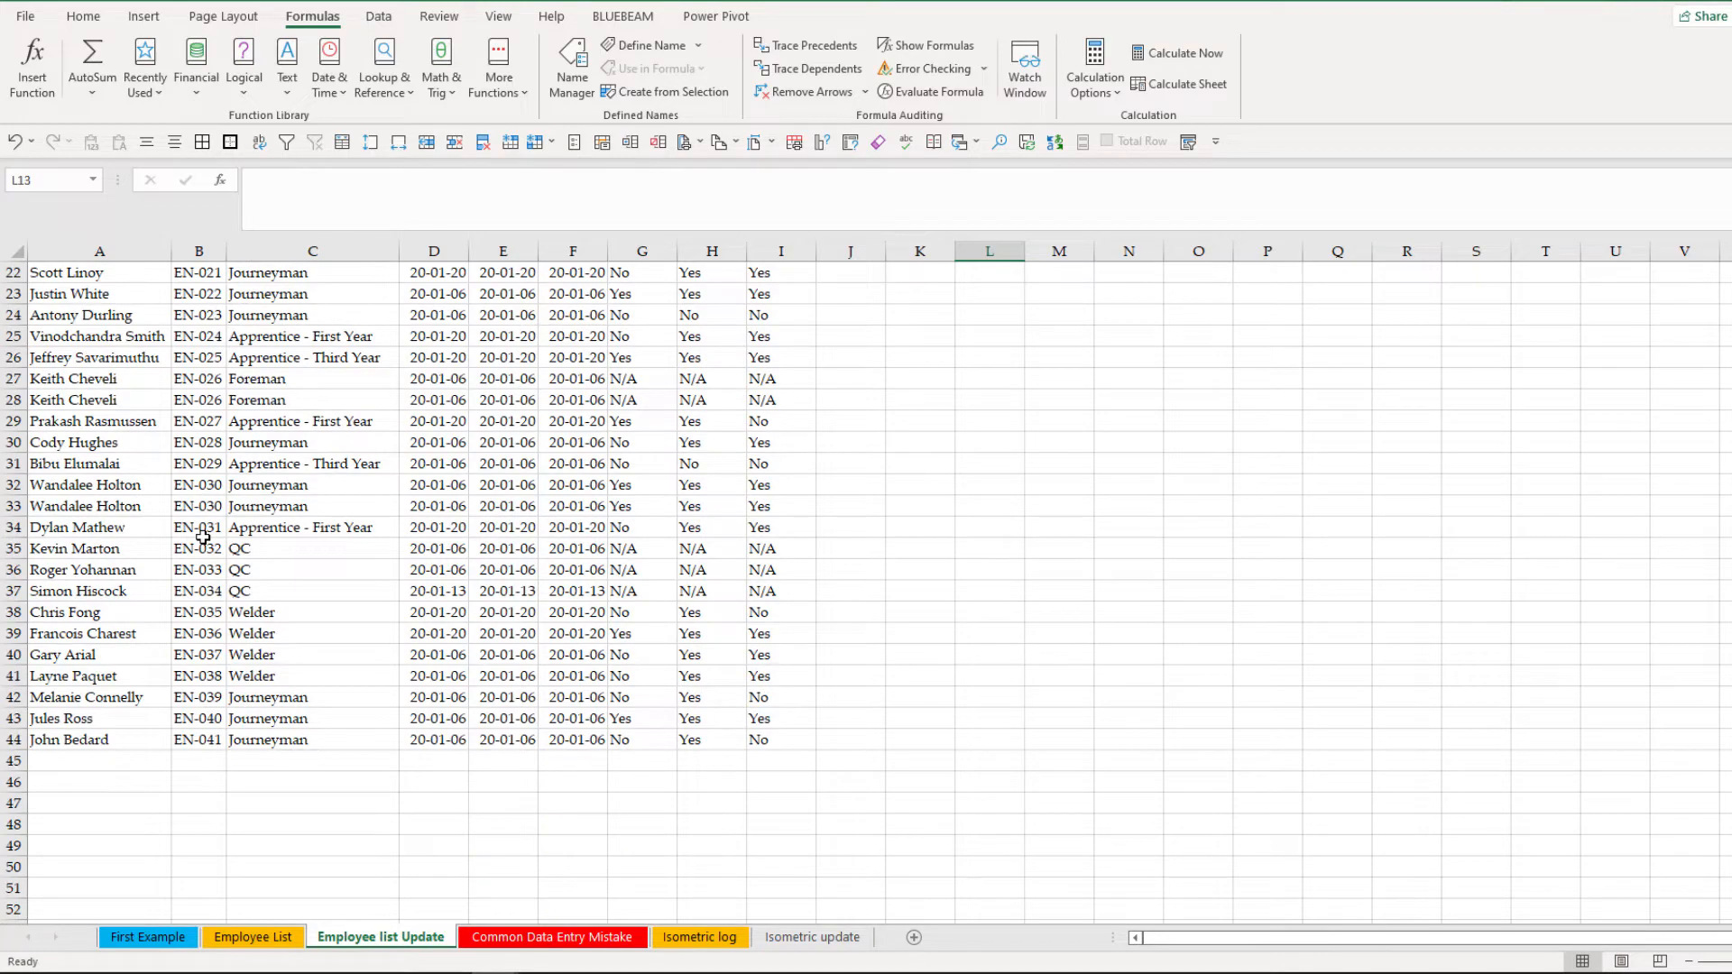
key("ctrl+Page_Up")
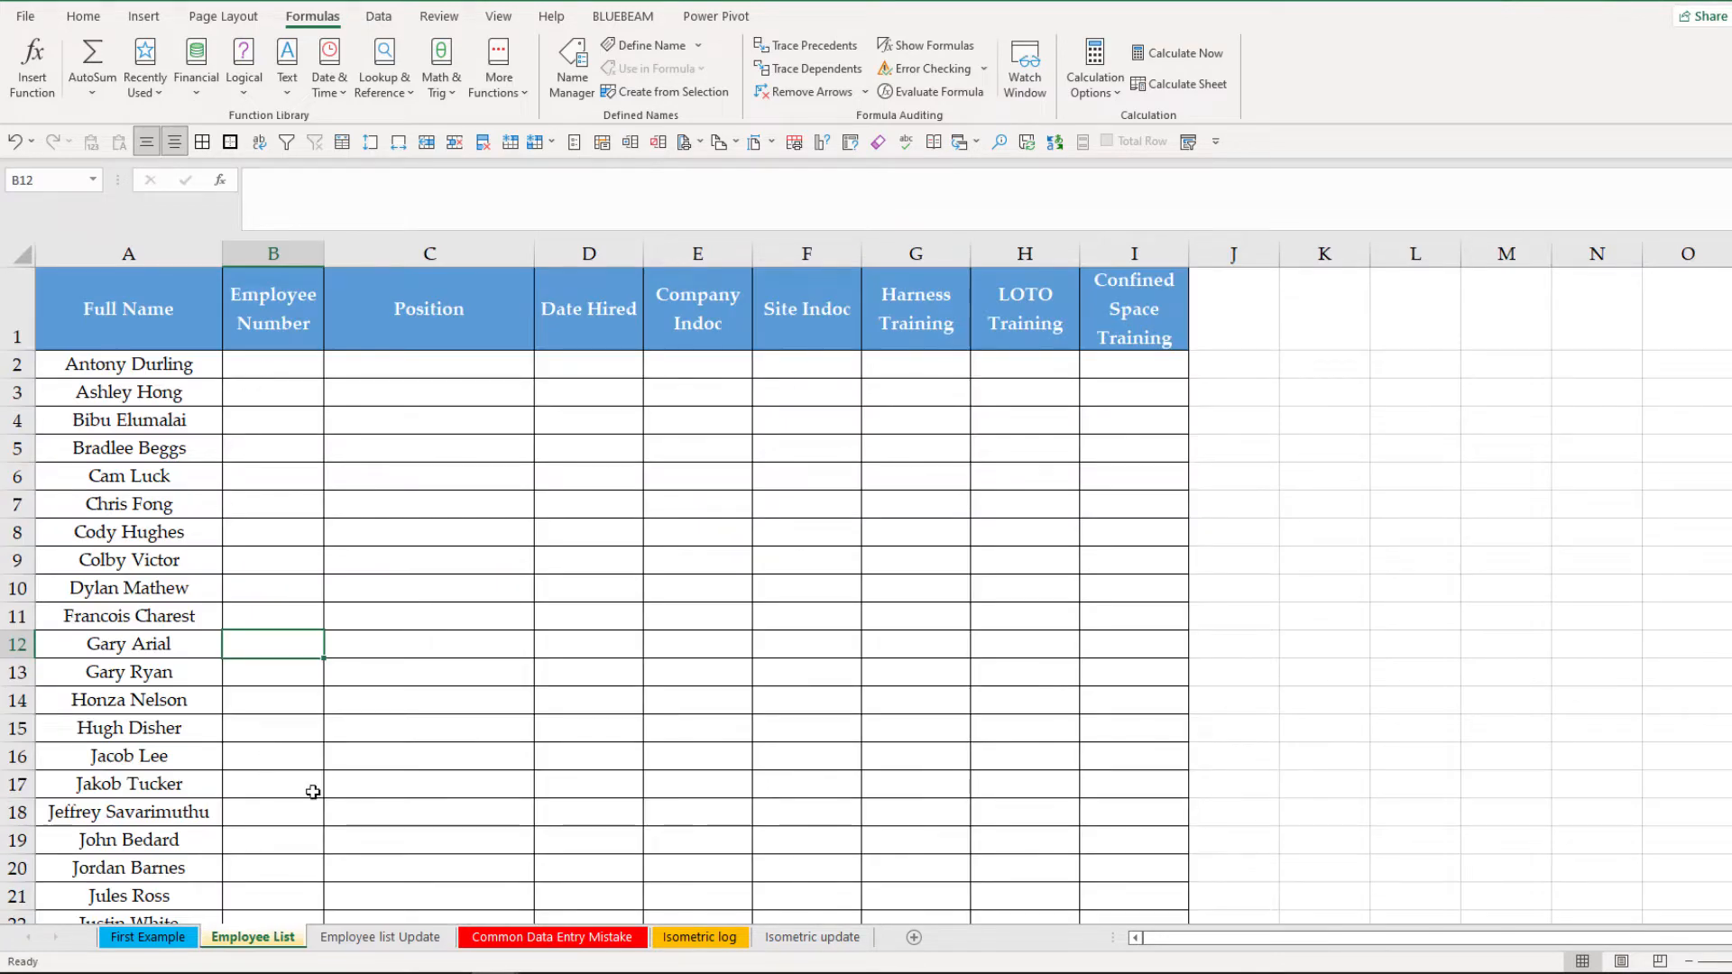
left_click(363, 940)
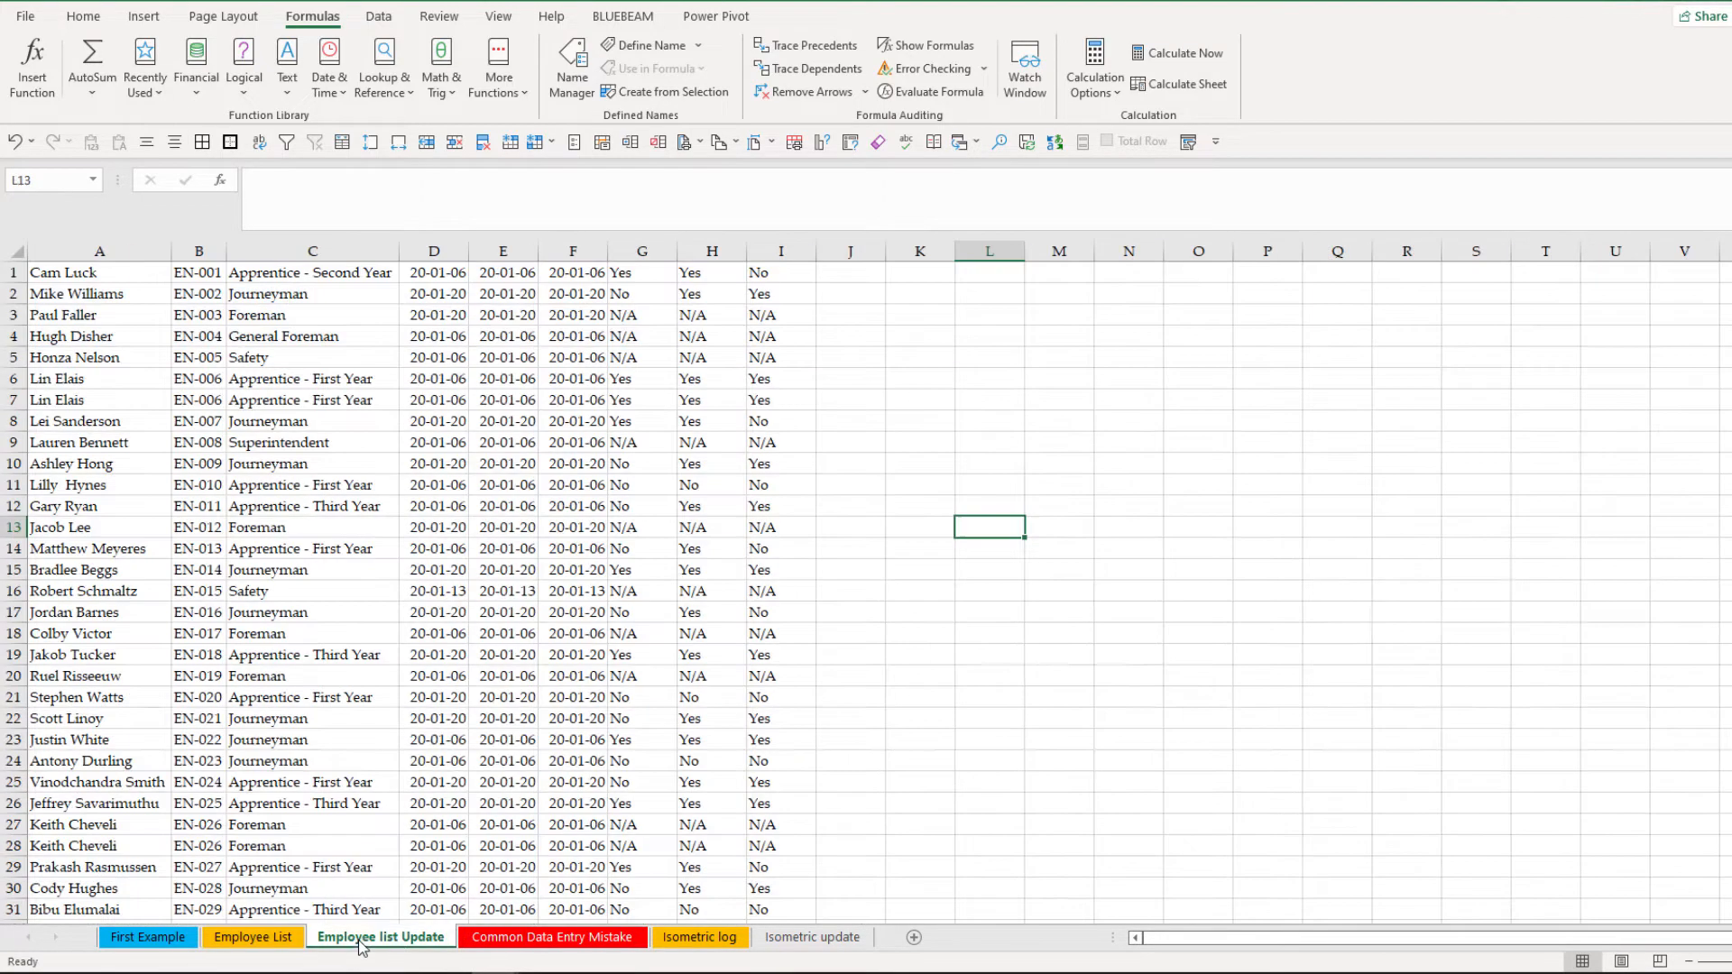
left_click(281, 940)
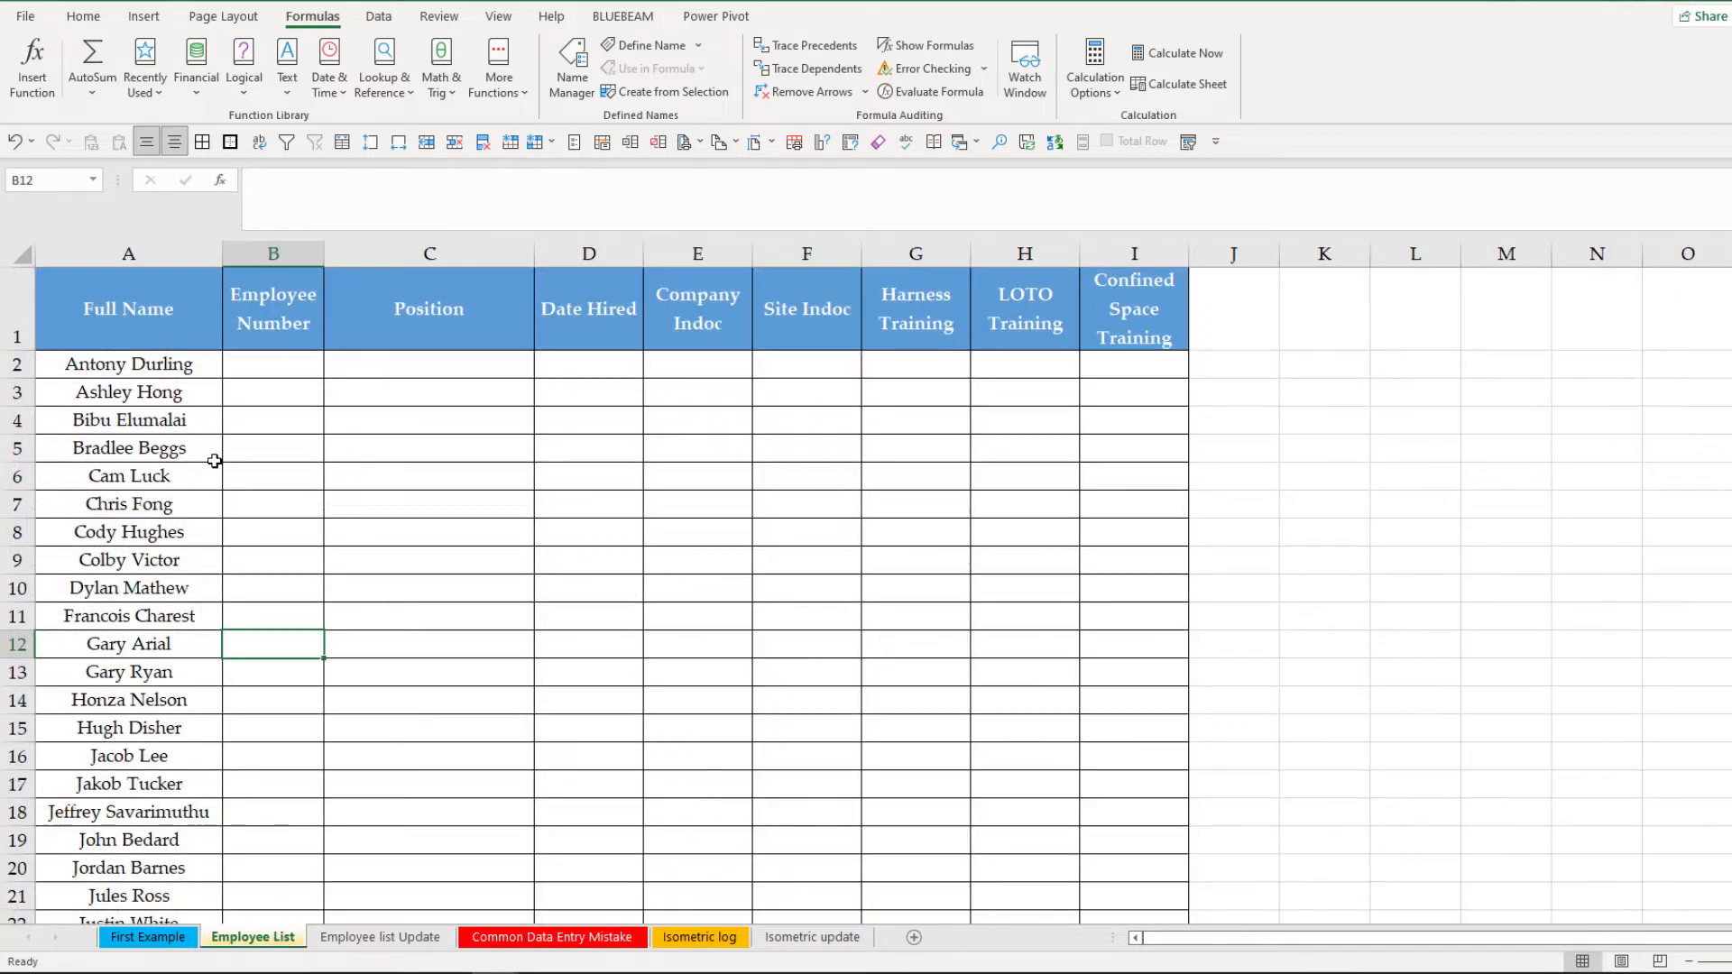
Insert a VLOOKUP in Employee Number cell B2 of the Employee List sheet with A2 as the lookup value.
left_click(249, 375)
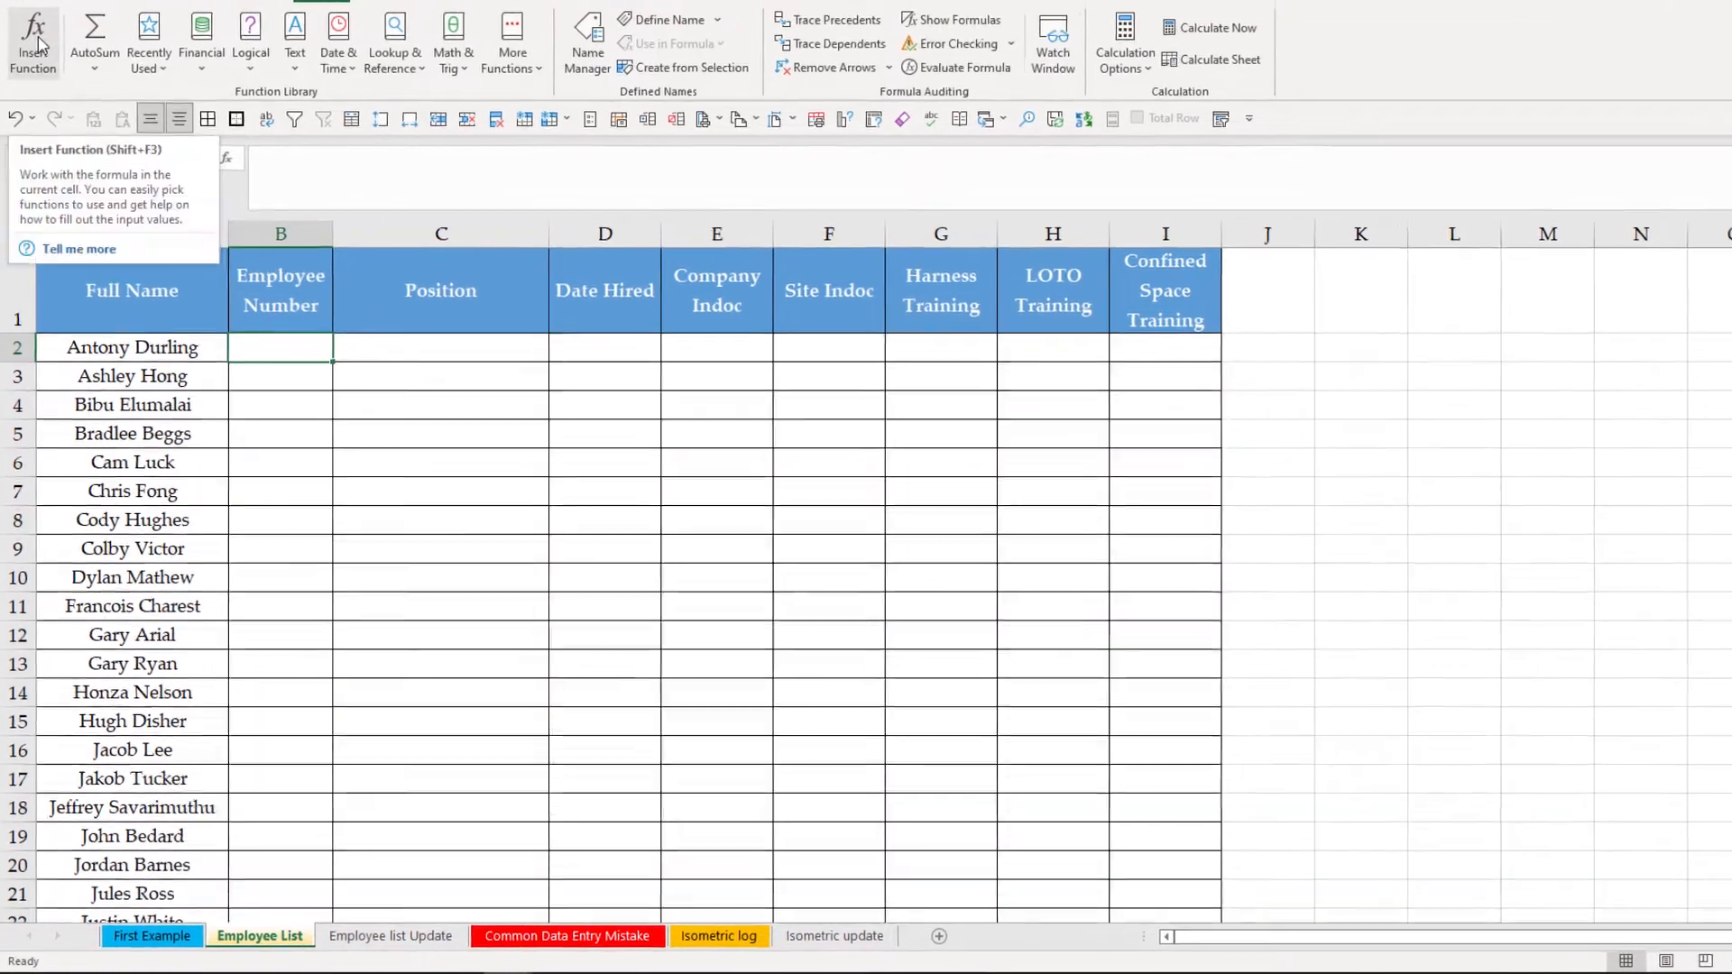
left_click(32, 65)
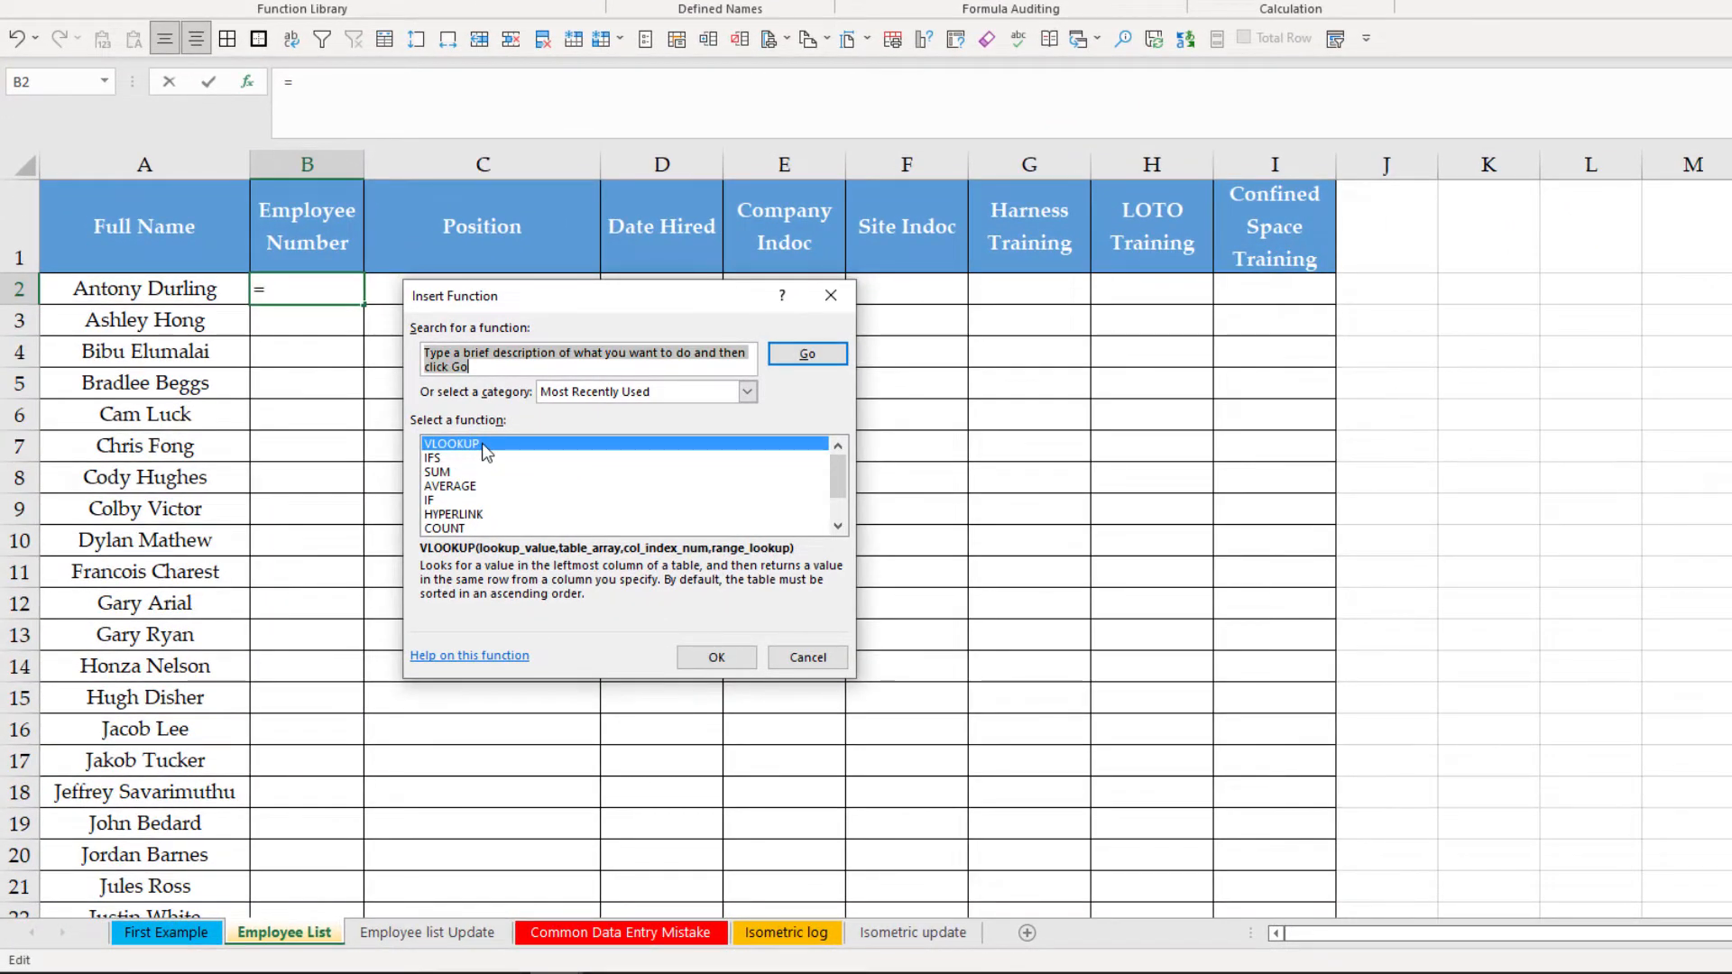
double_click(484, 449)
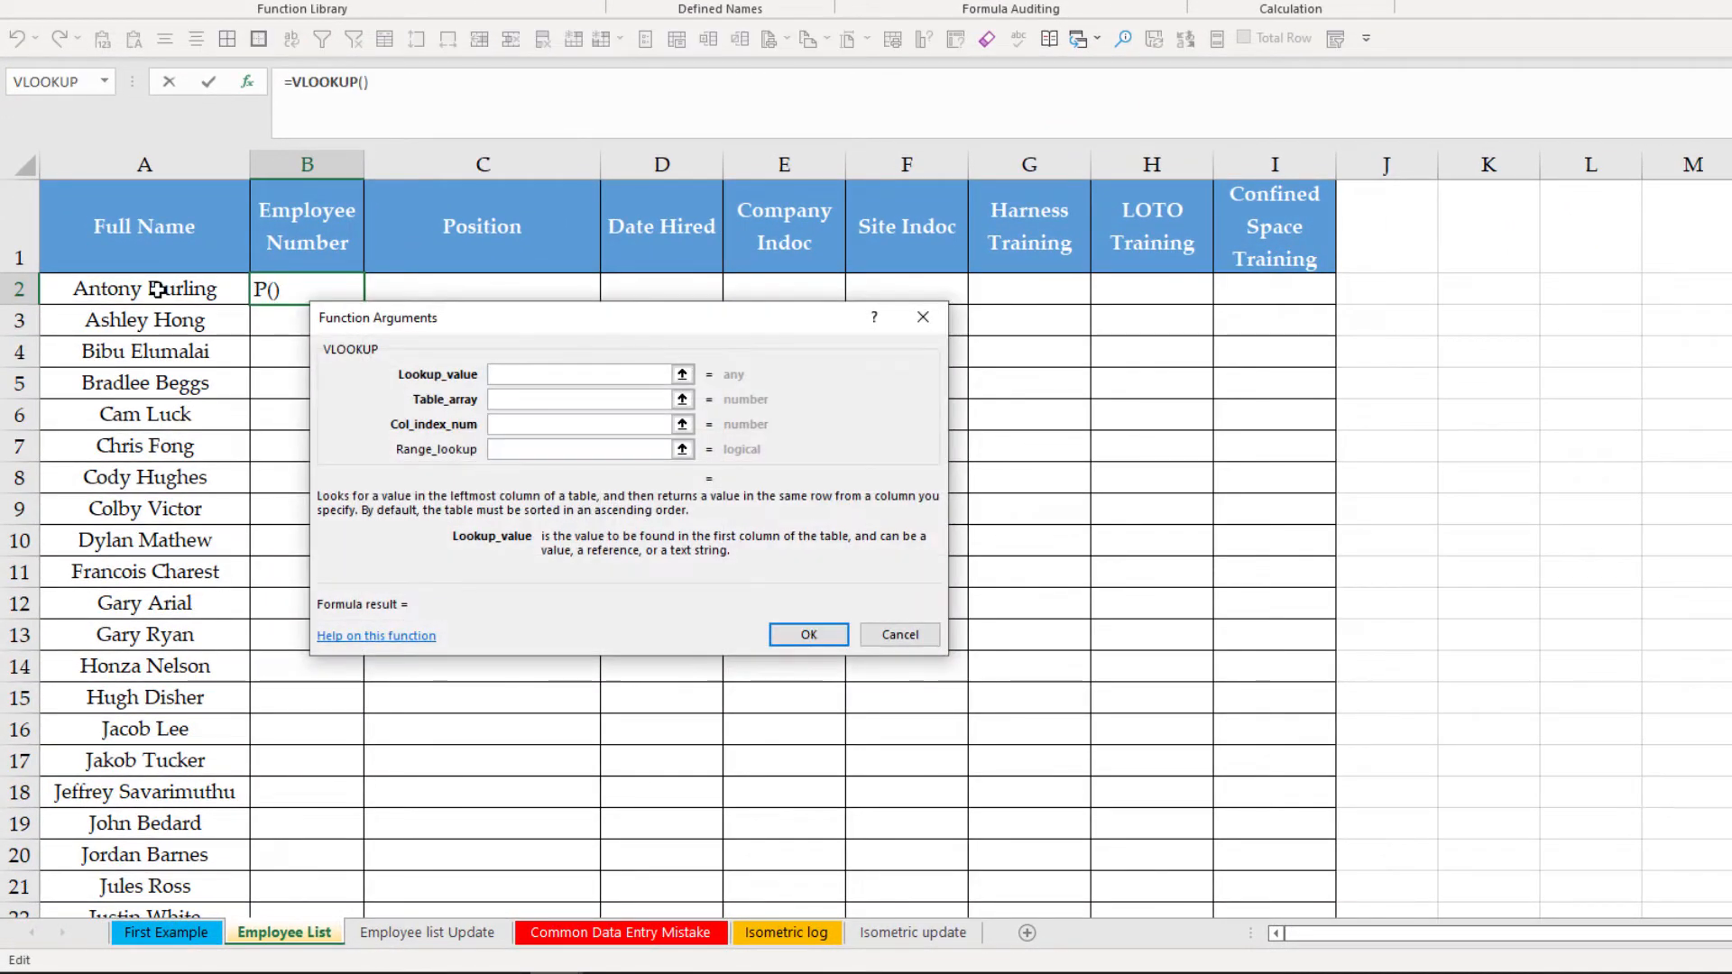
left_click(158, 289)
key("Tab")
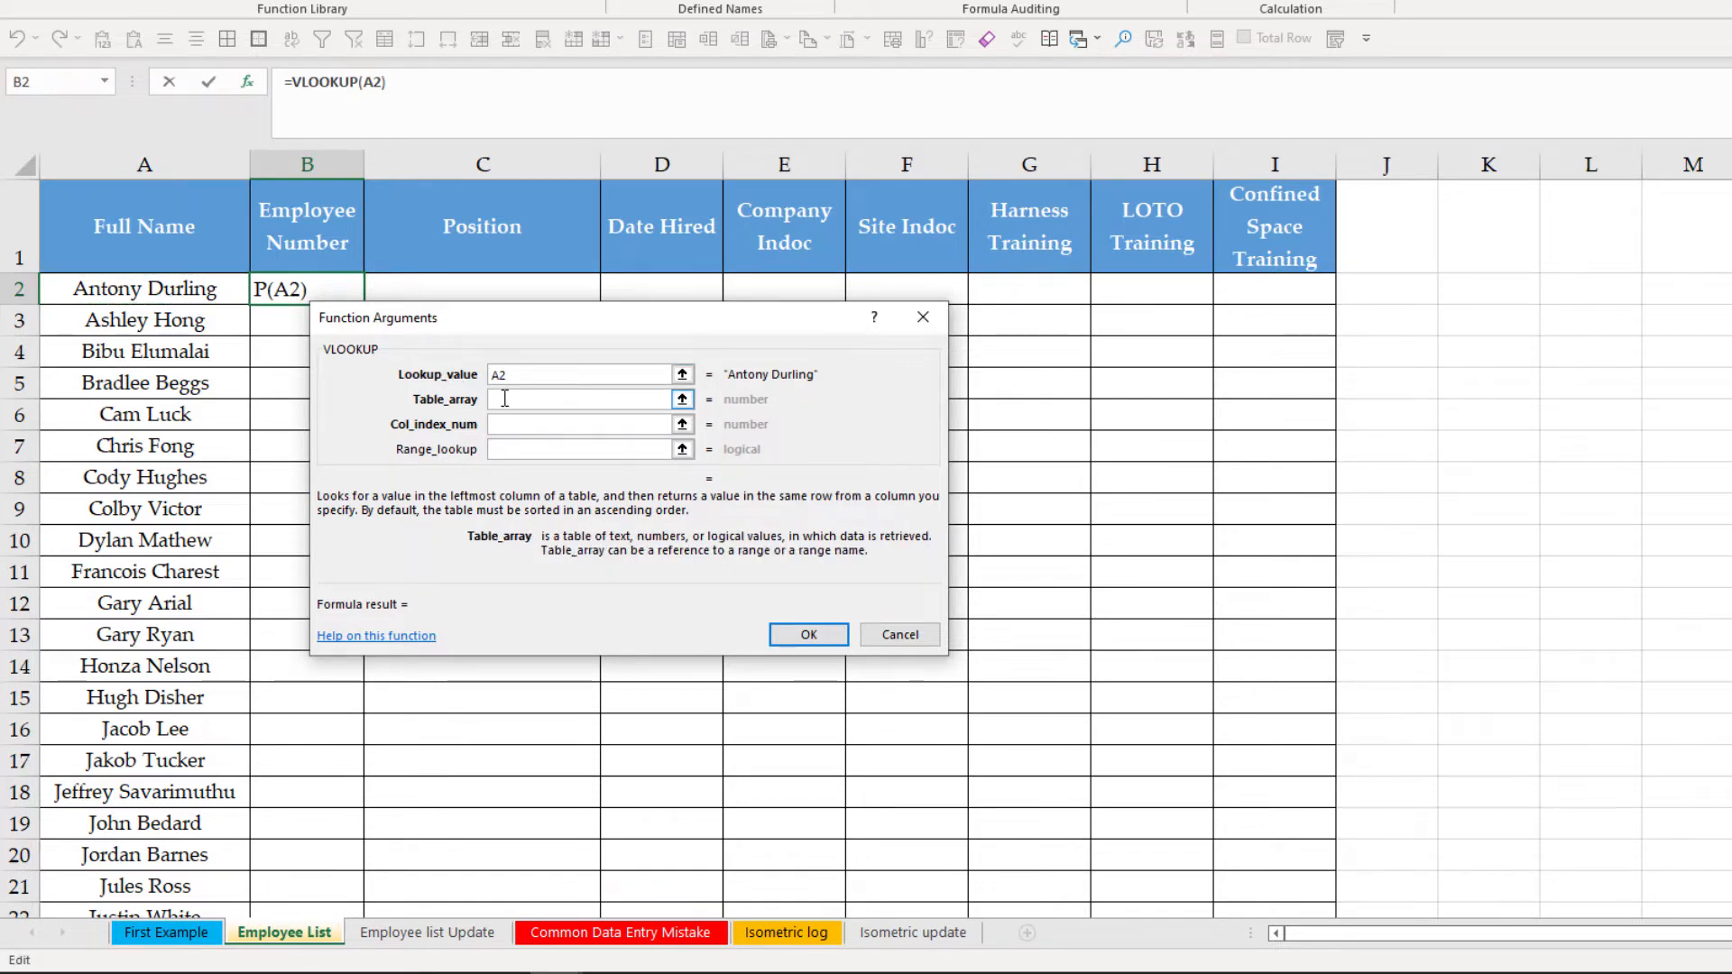
Set the VLOOKUP table array to whole columns A:I of the Employee list Update sheet.
left_click(433, 941)
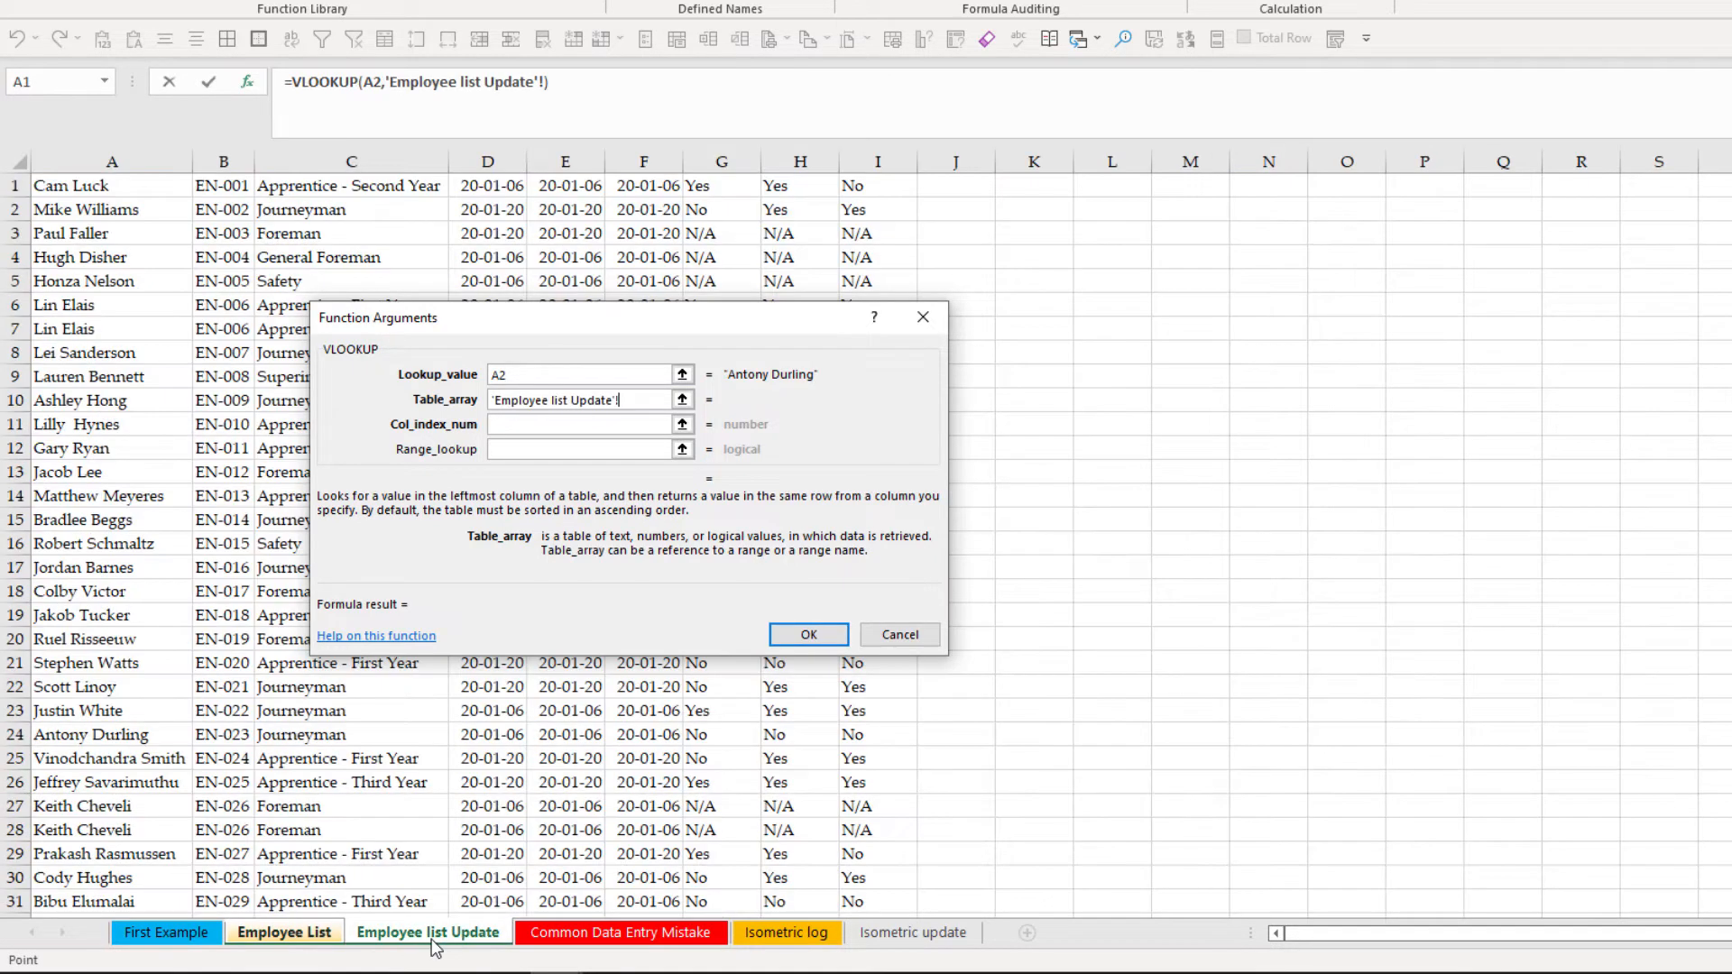
left_click_drag(112, 161, 860, 161)
left_click(575, 424)
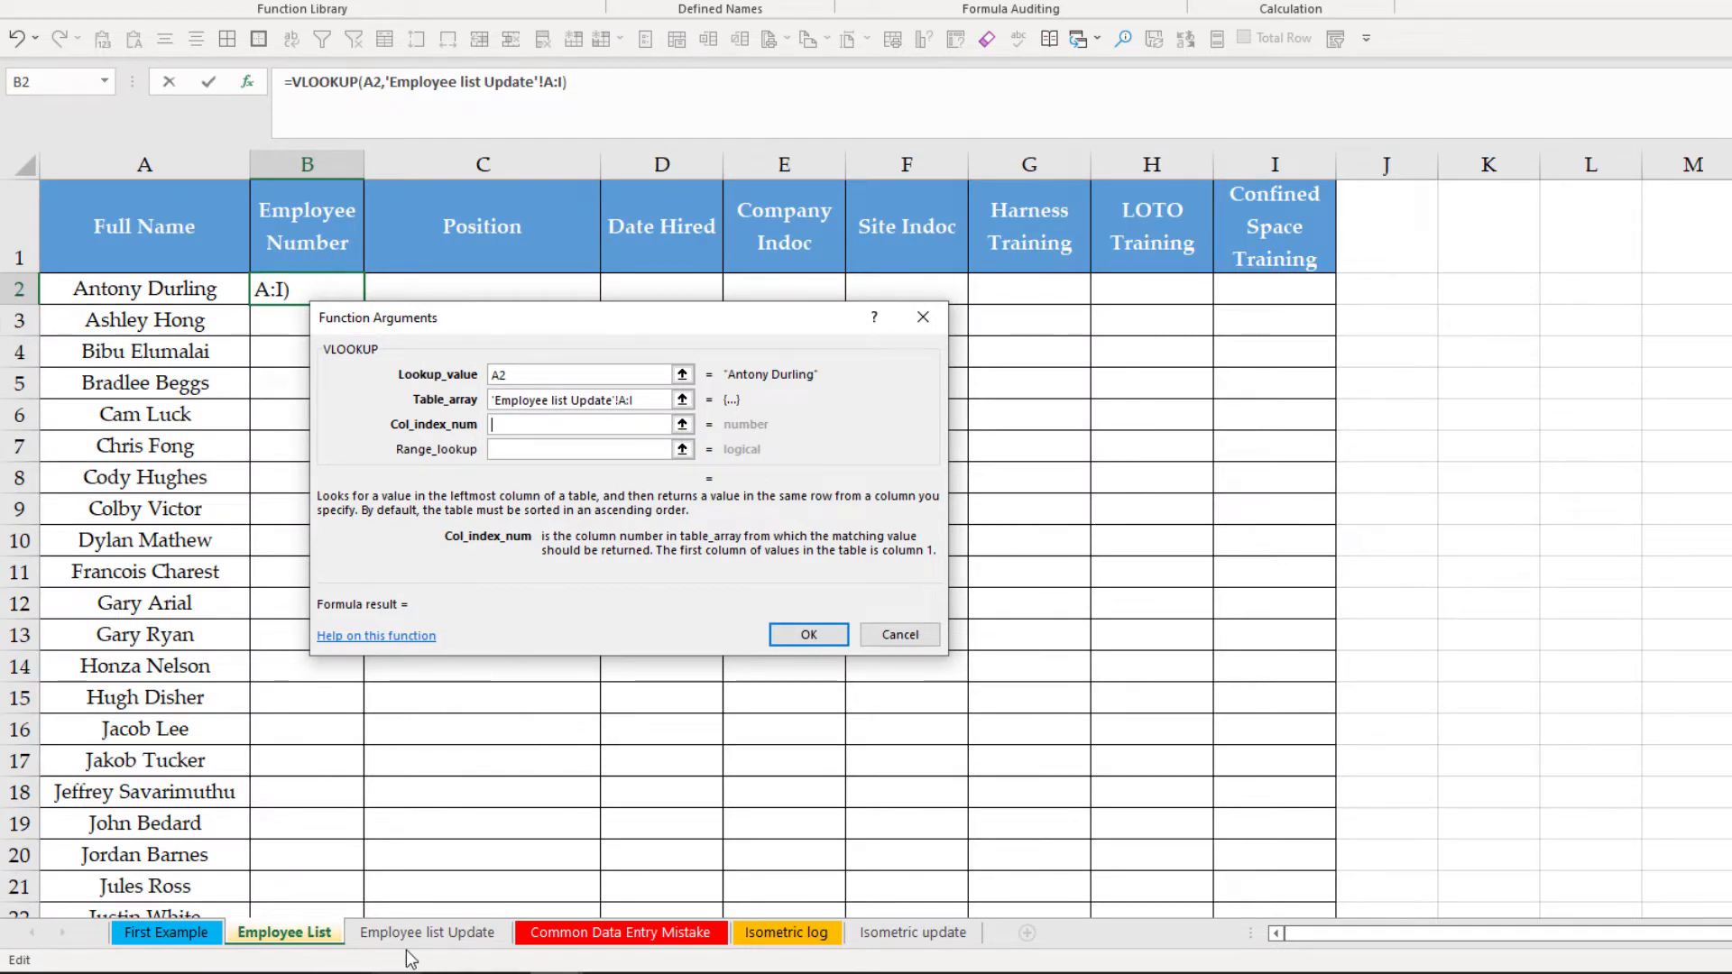
left_click(650, 397)
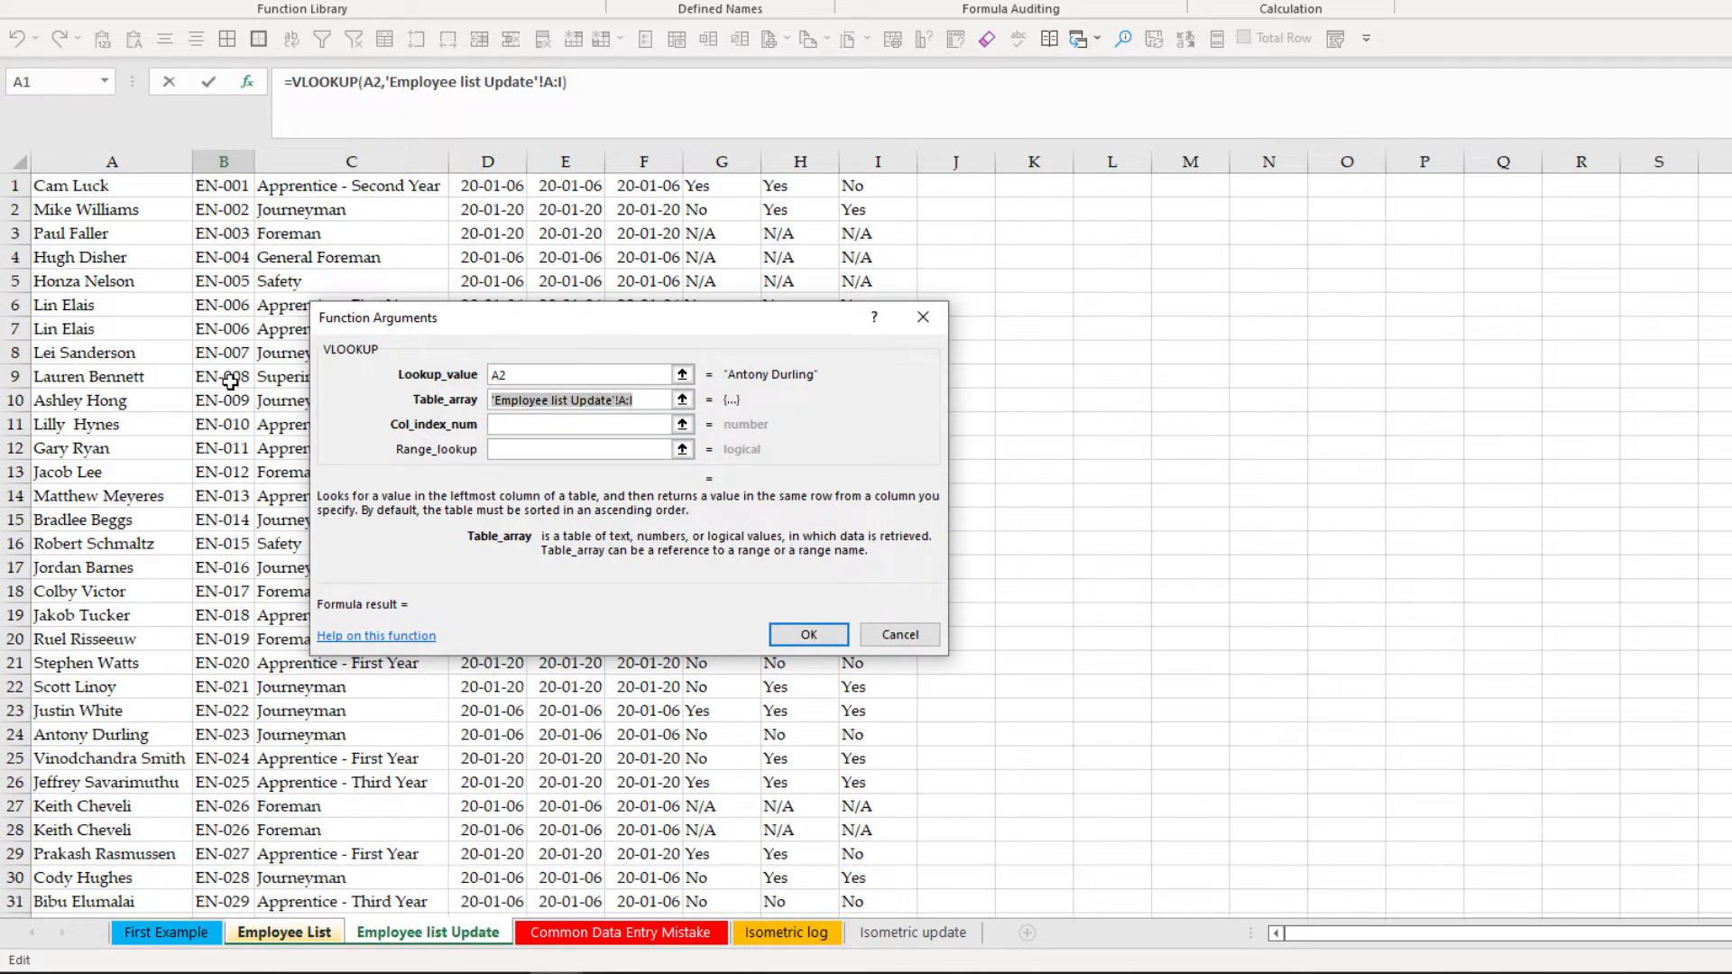
Set the column index number to 2 and the range lookup to false, and complete the Employee Number formula.
left_click(632, 425)
type("2")
left_click(581, 444)
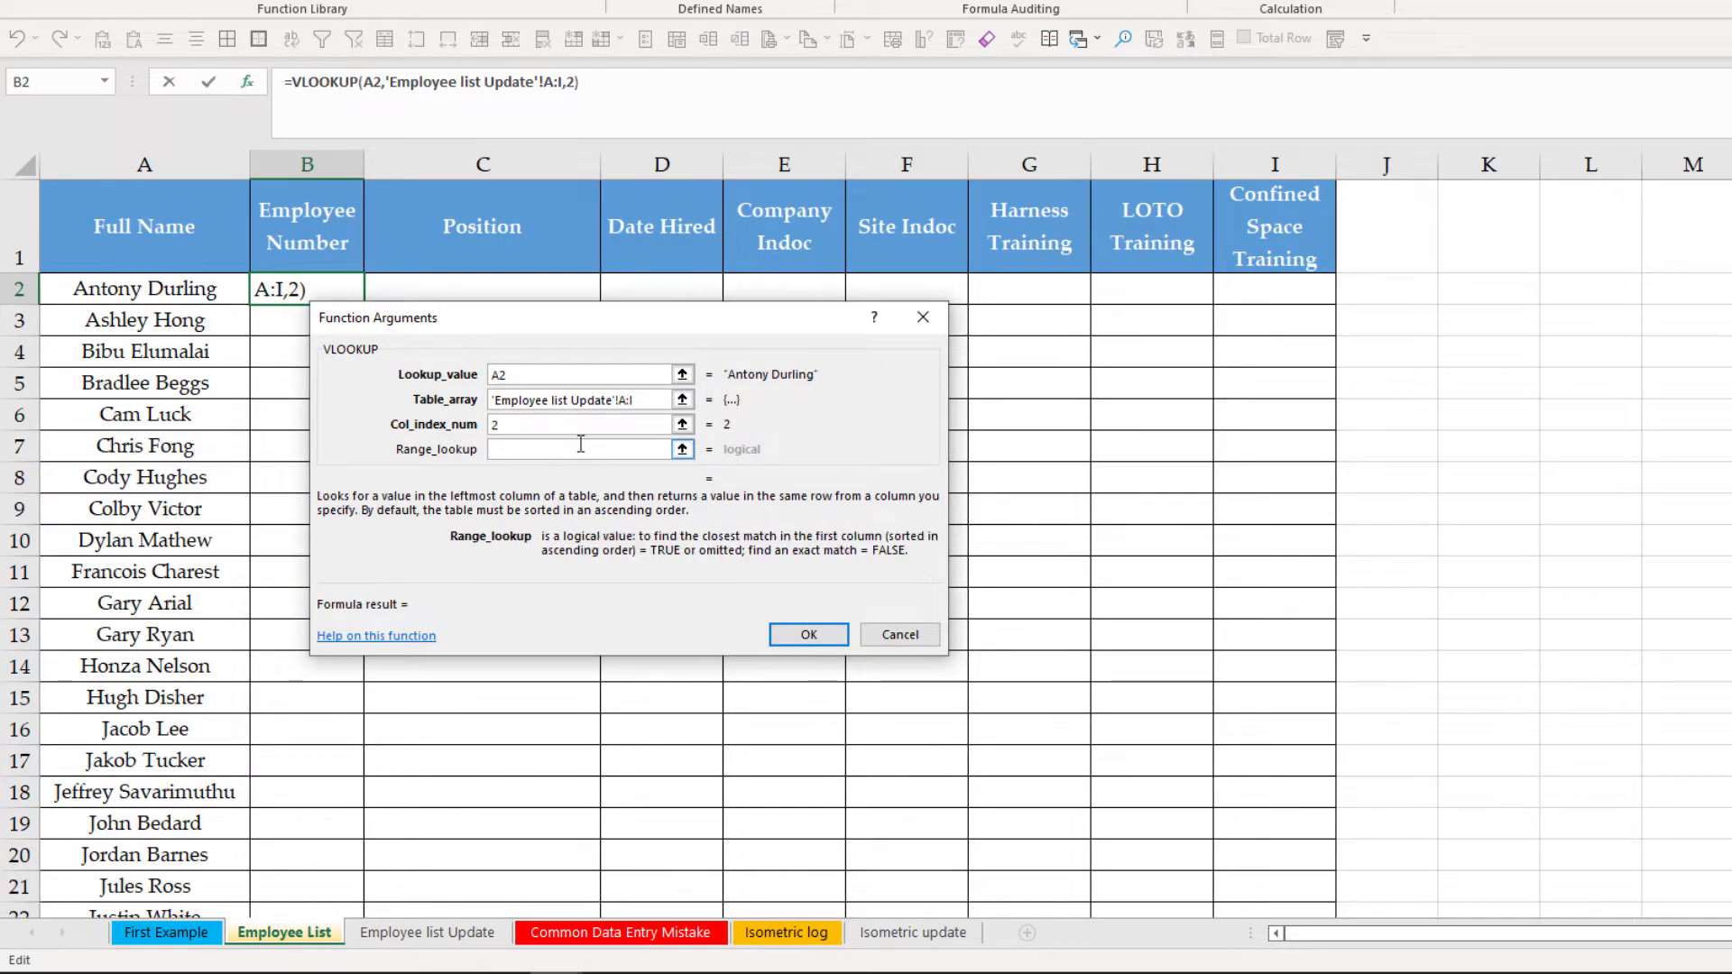
type("false")
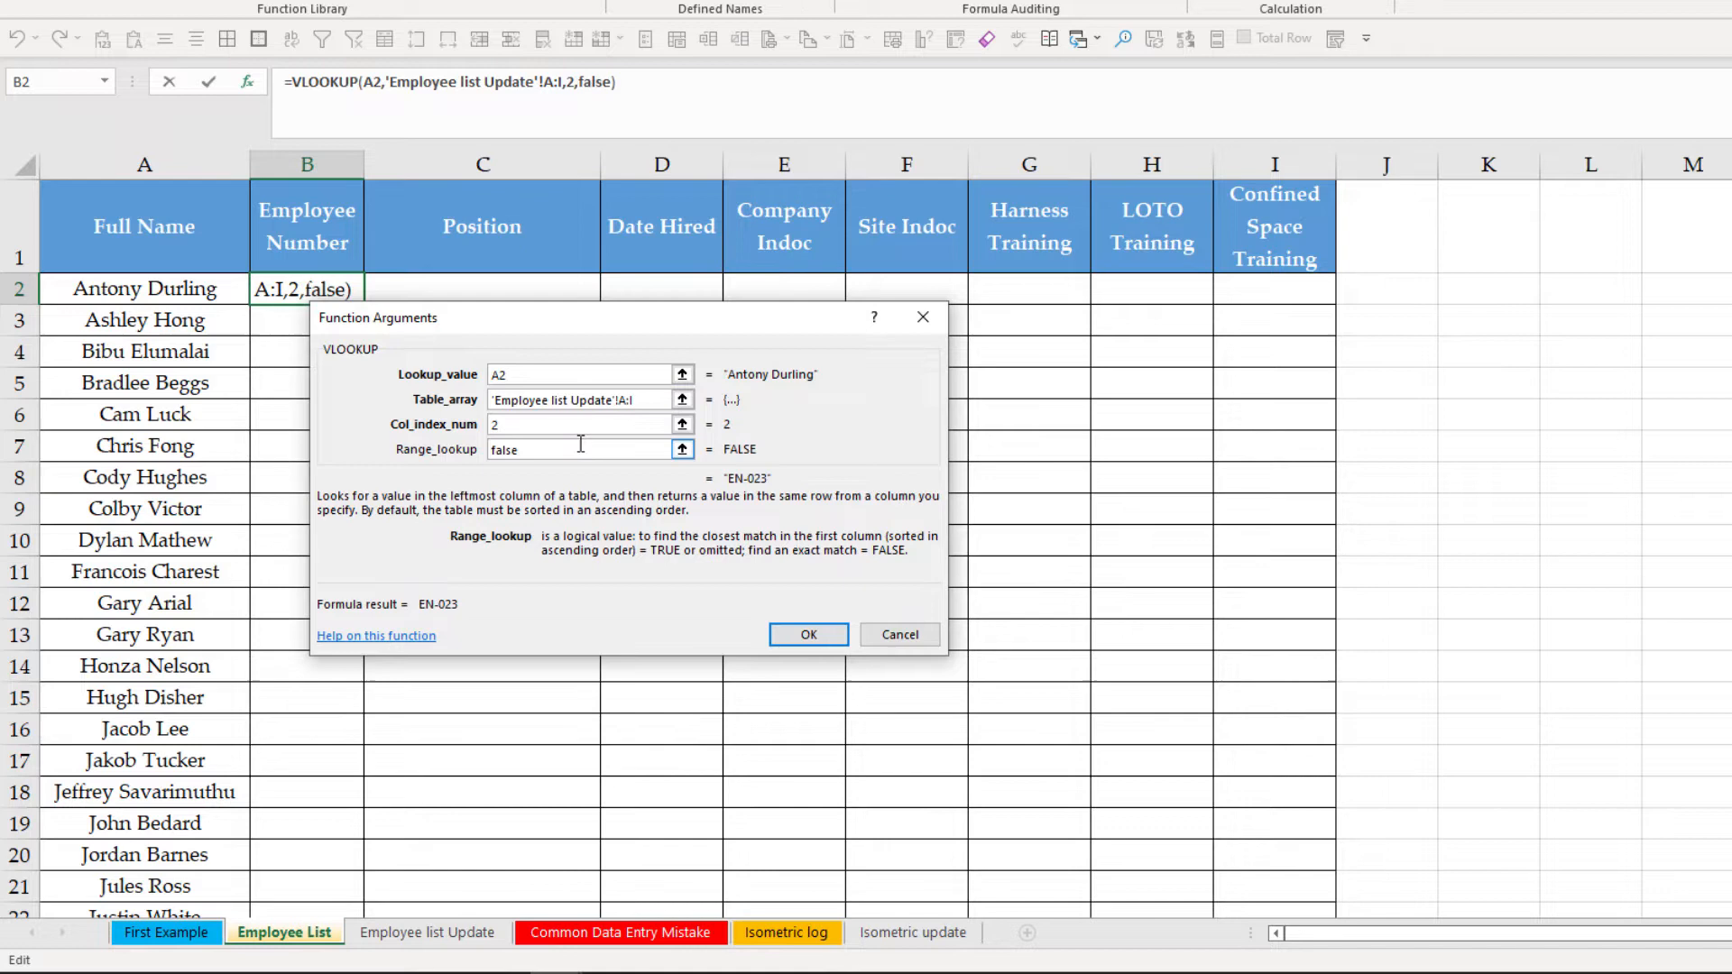
left_click(808, 635)
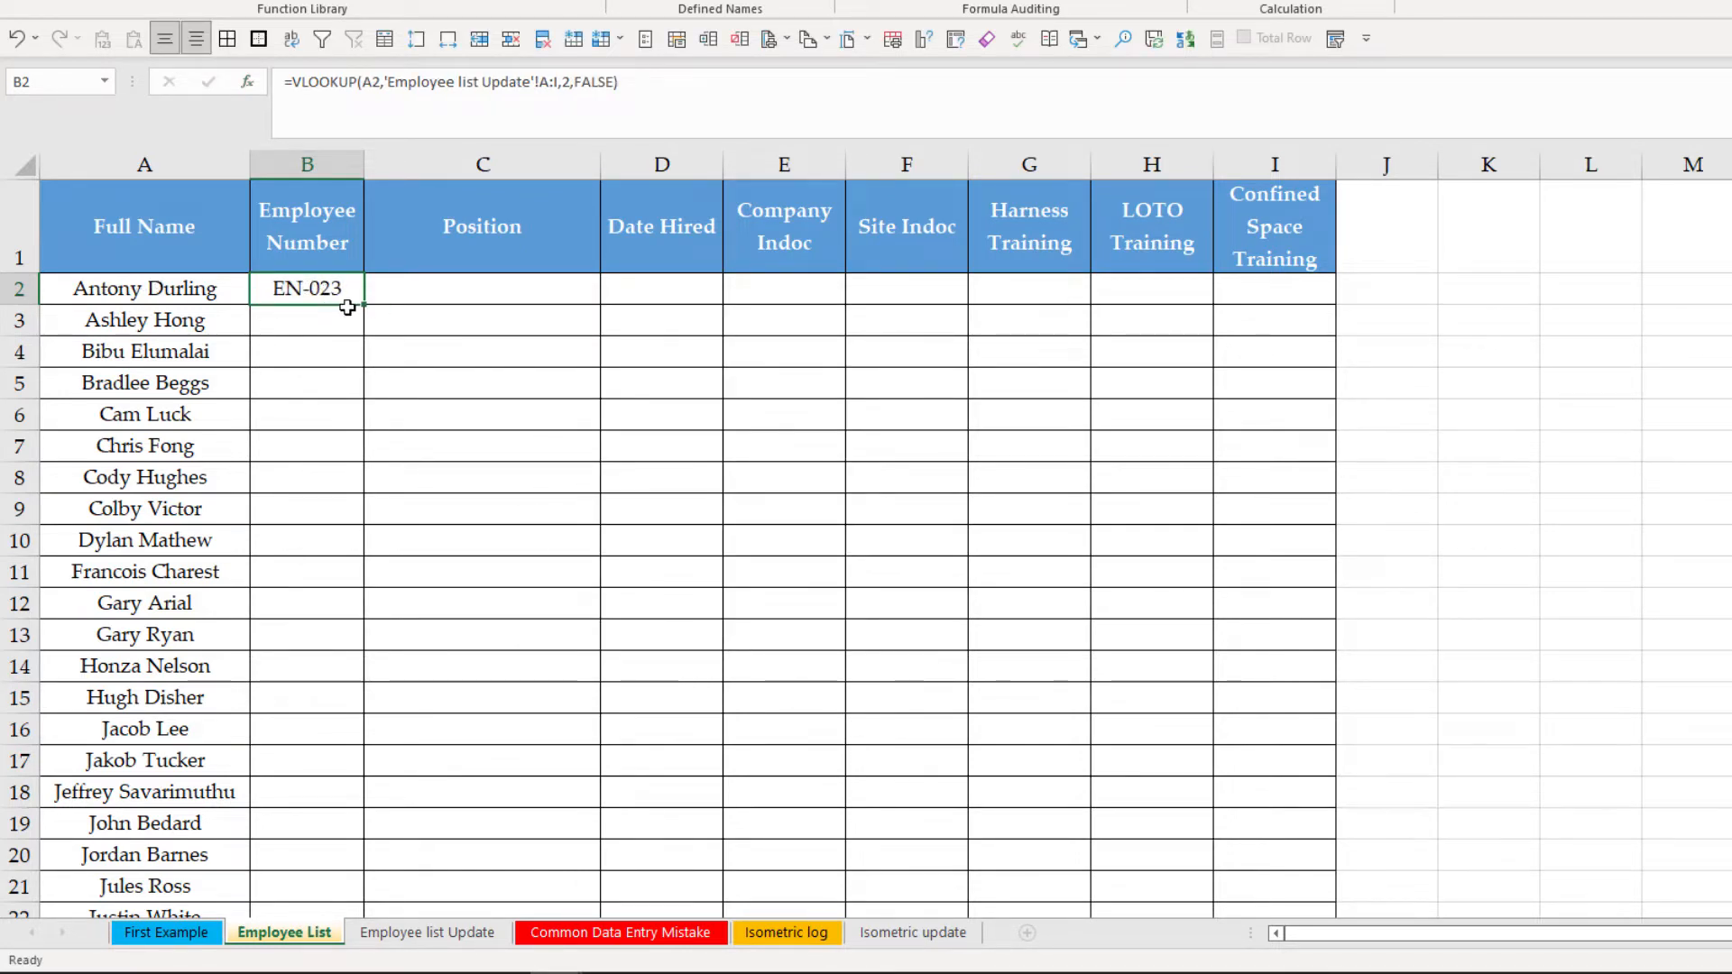
Fill the Employee Number formula from B2 down to the last employee row and check the filled column.
scroll(262, 580, "down", 1)
scroll(269, 586, "up", 1)
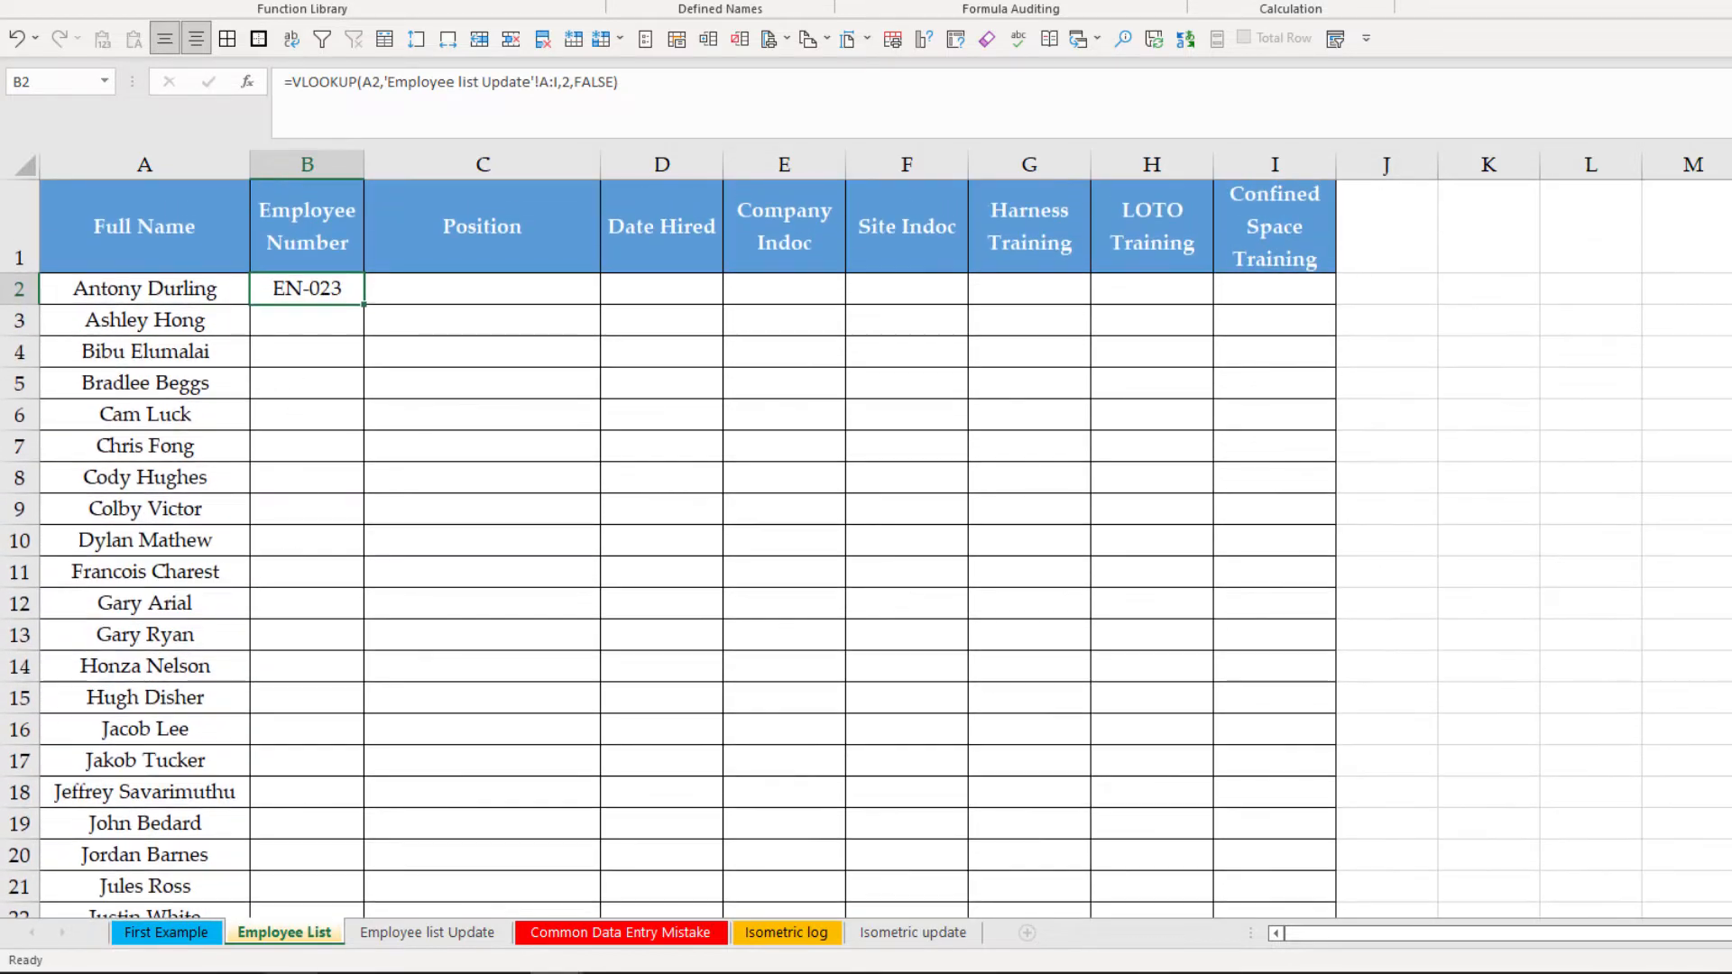
double_click(365, 305)
scroll(313, 532, "down", 6)
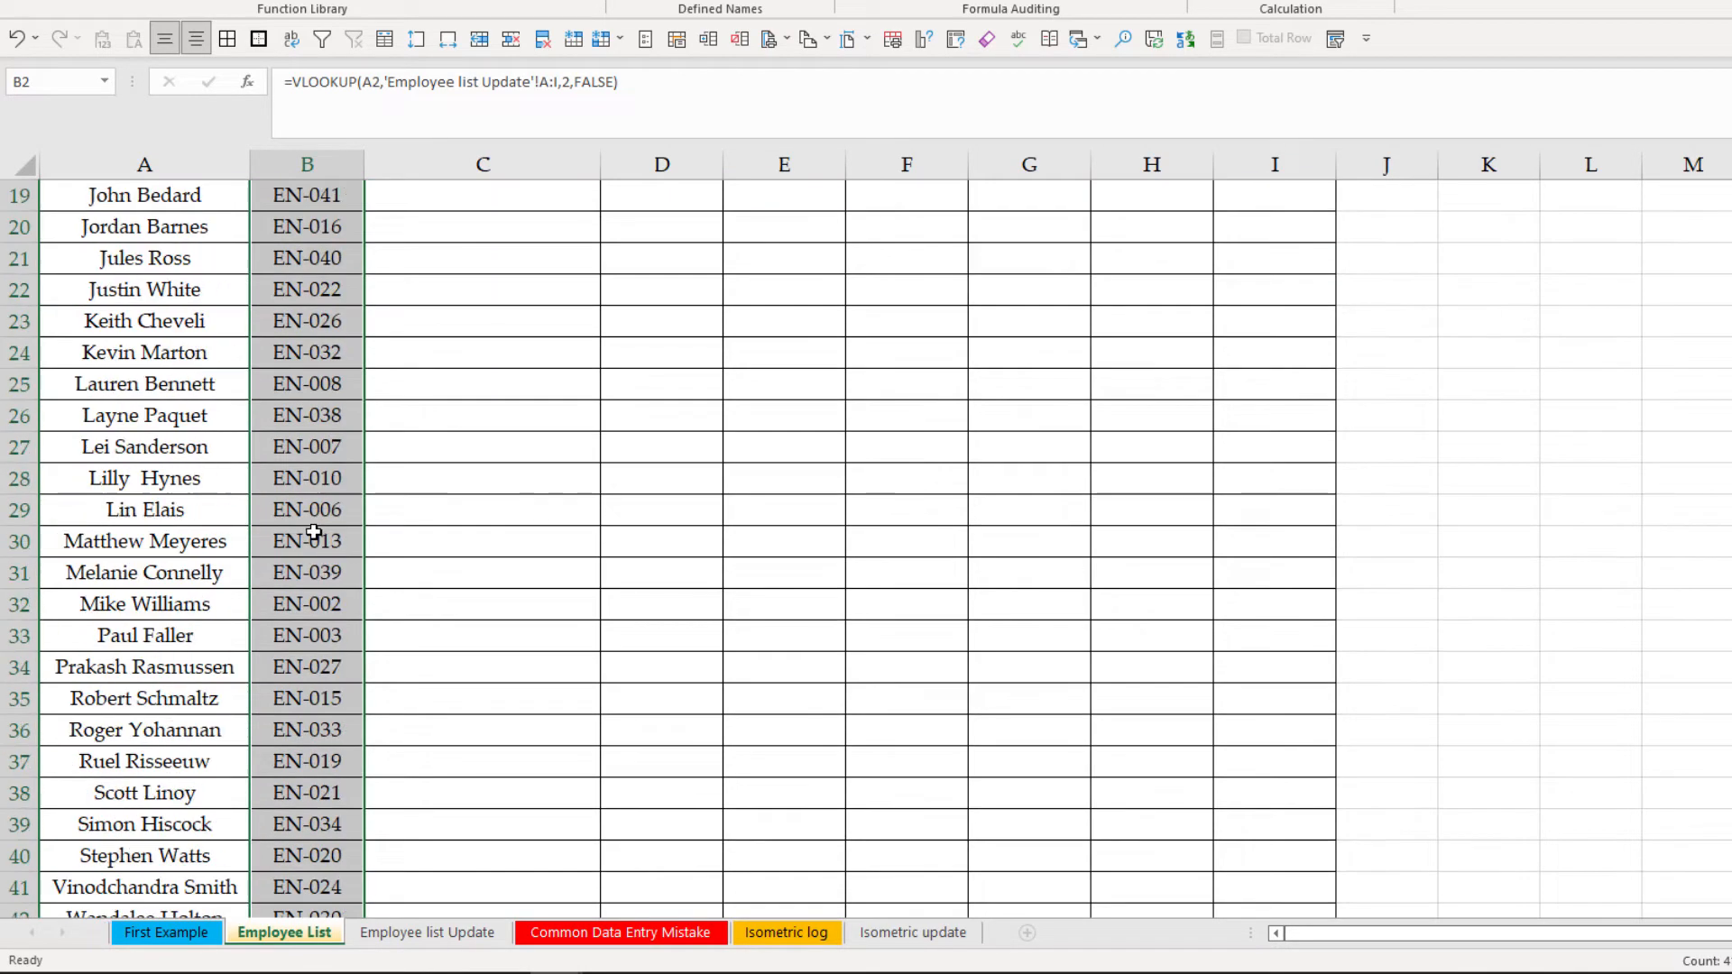
scroll(313, 533, "down", 5)
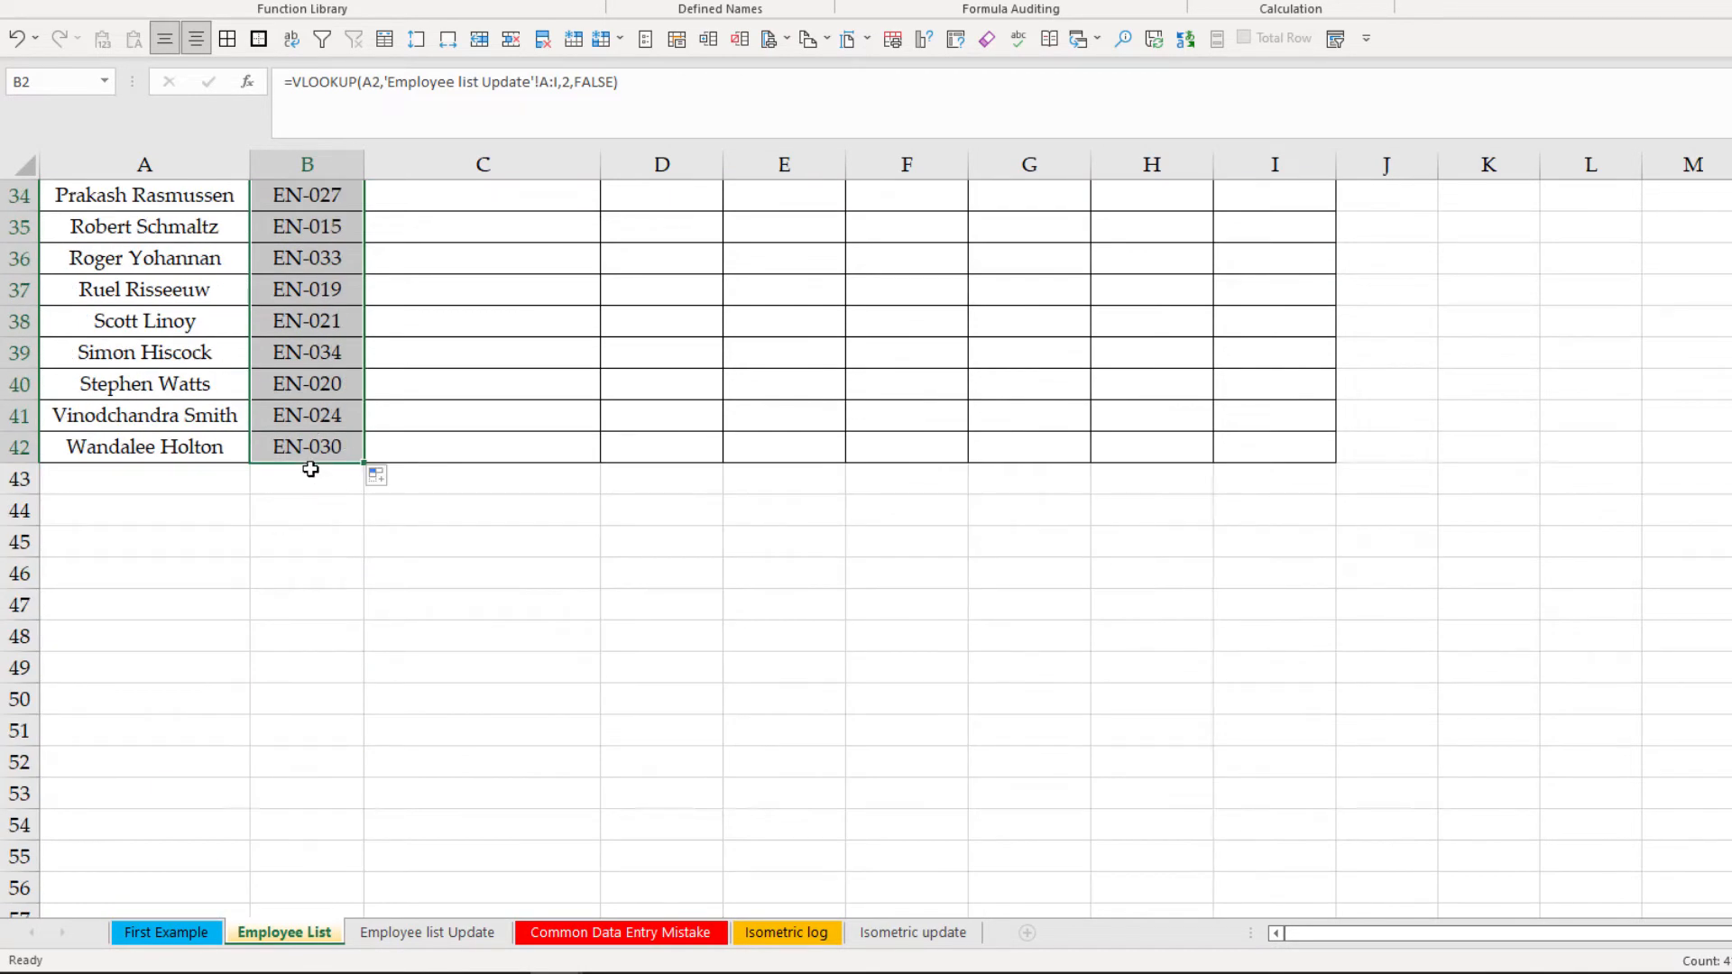
Start a VLOOKUP in Position cell C2 of the Employee List sheet with A2 as the lookup value.
scroll(317, 451, "up", 11)
left_click(548, 296)
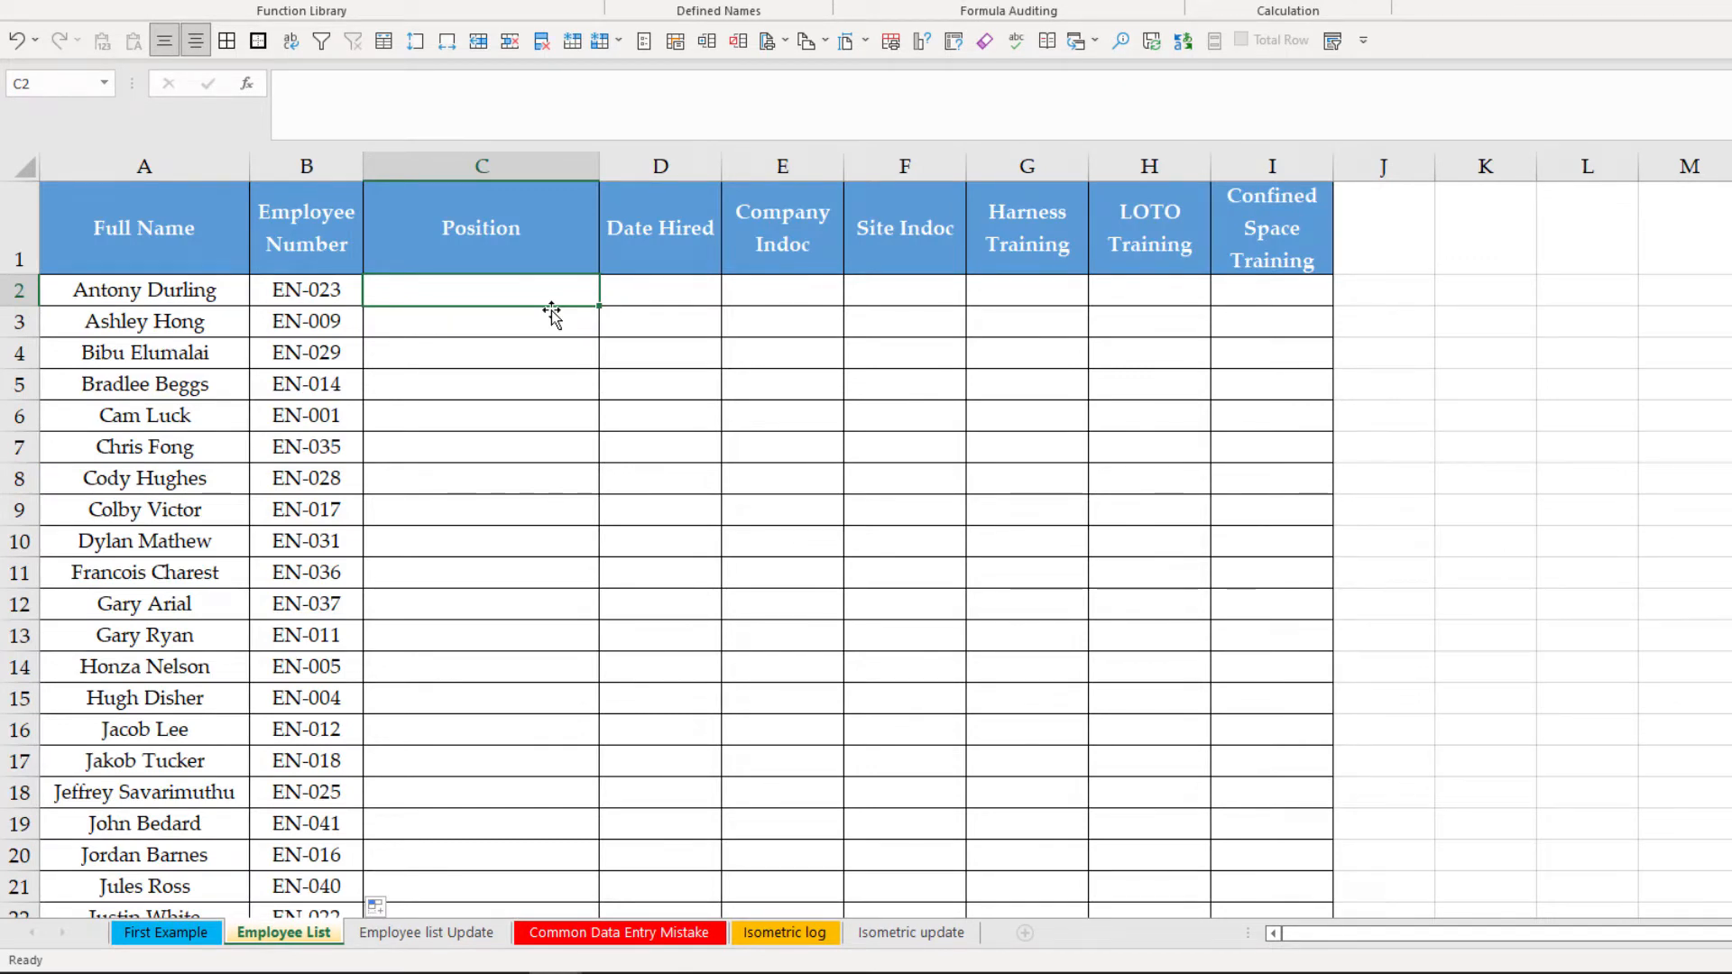
type("=")
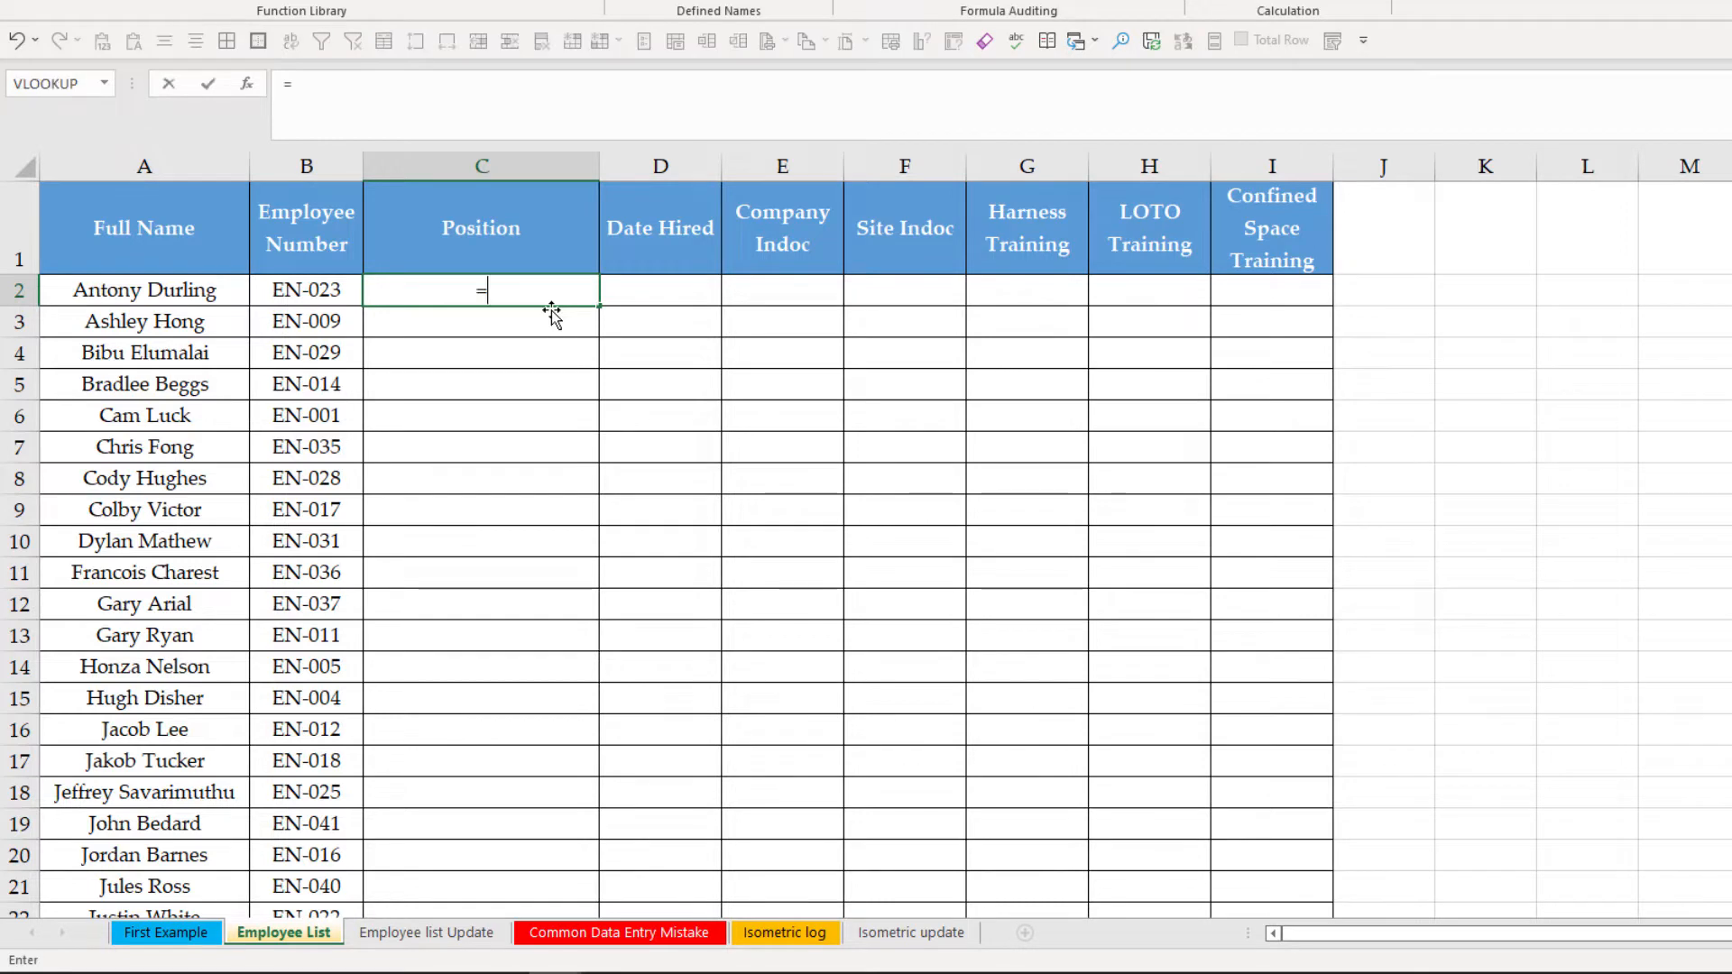
type("vl")
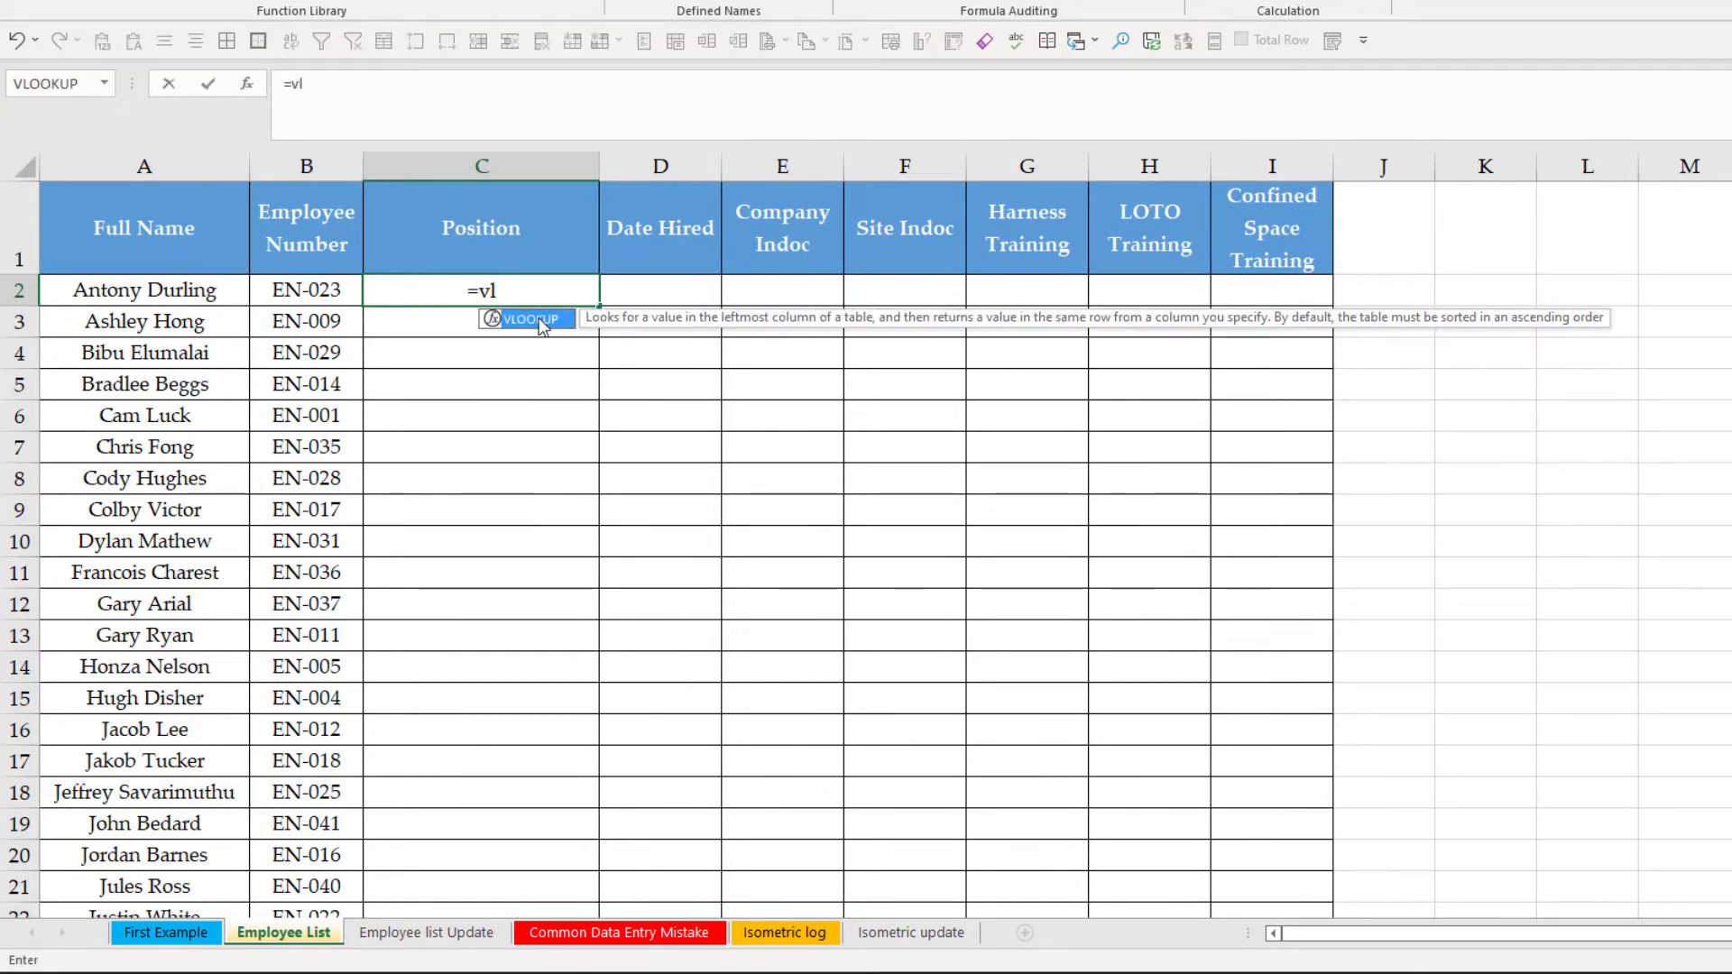
double_click(542, 321)
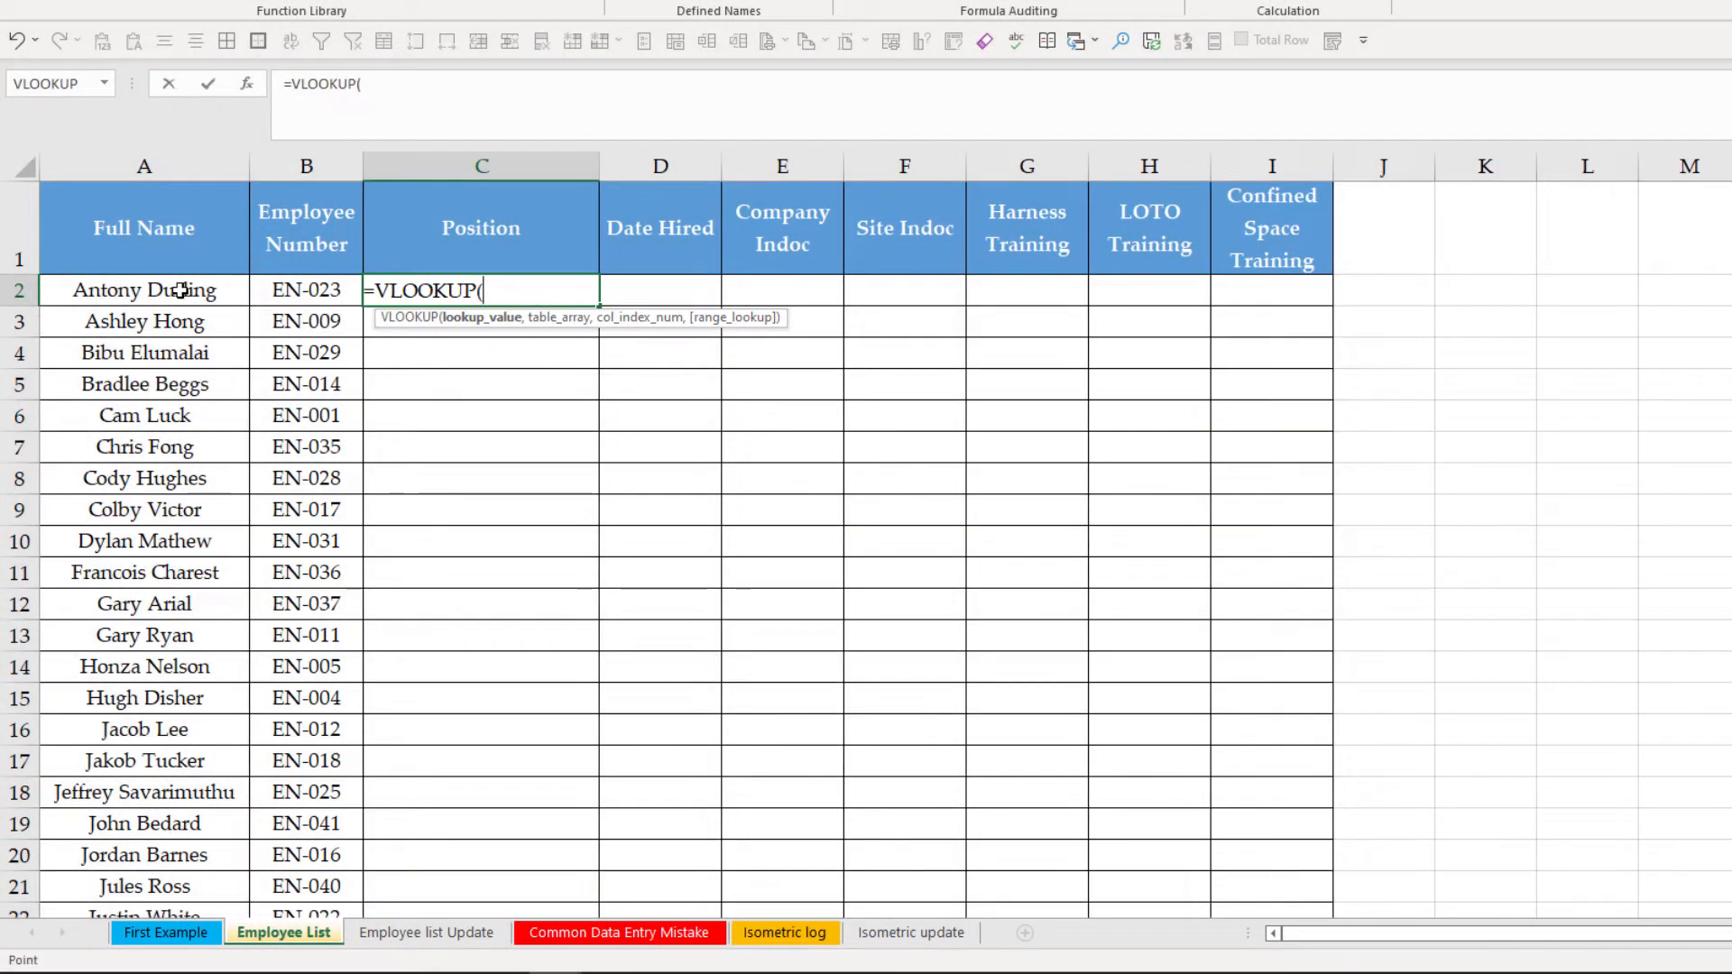
left_click(180, 290)
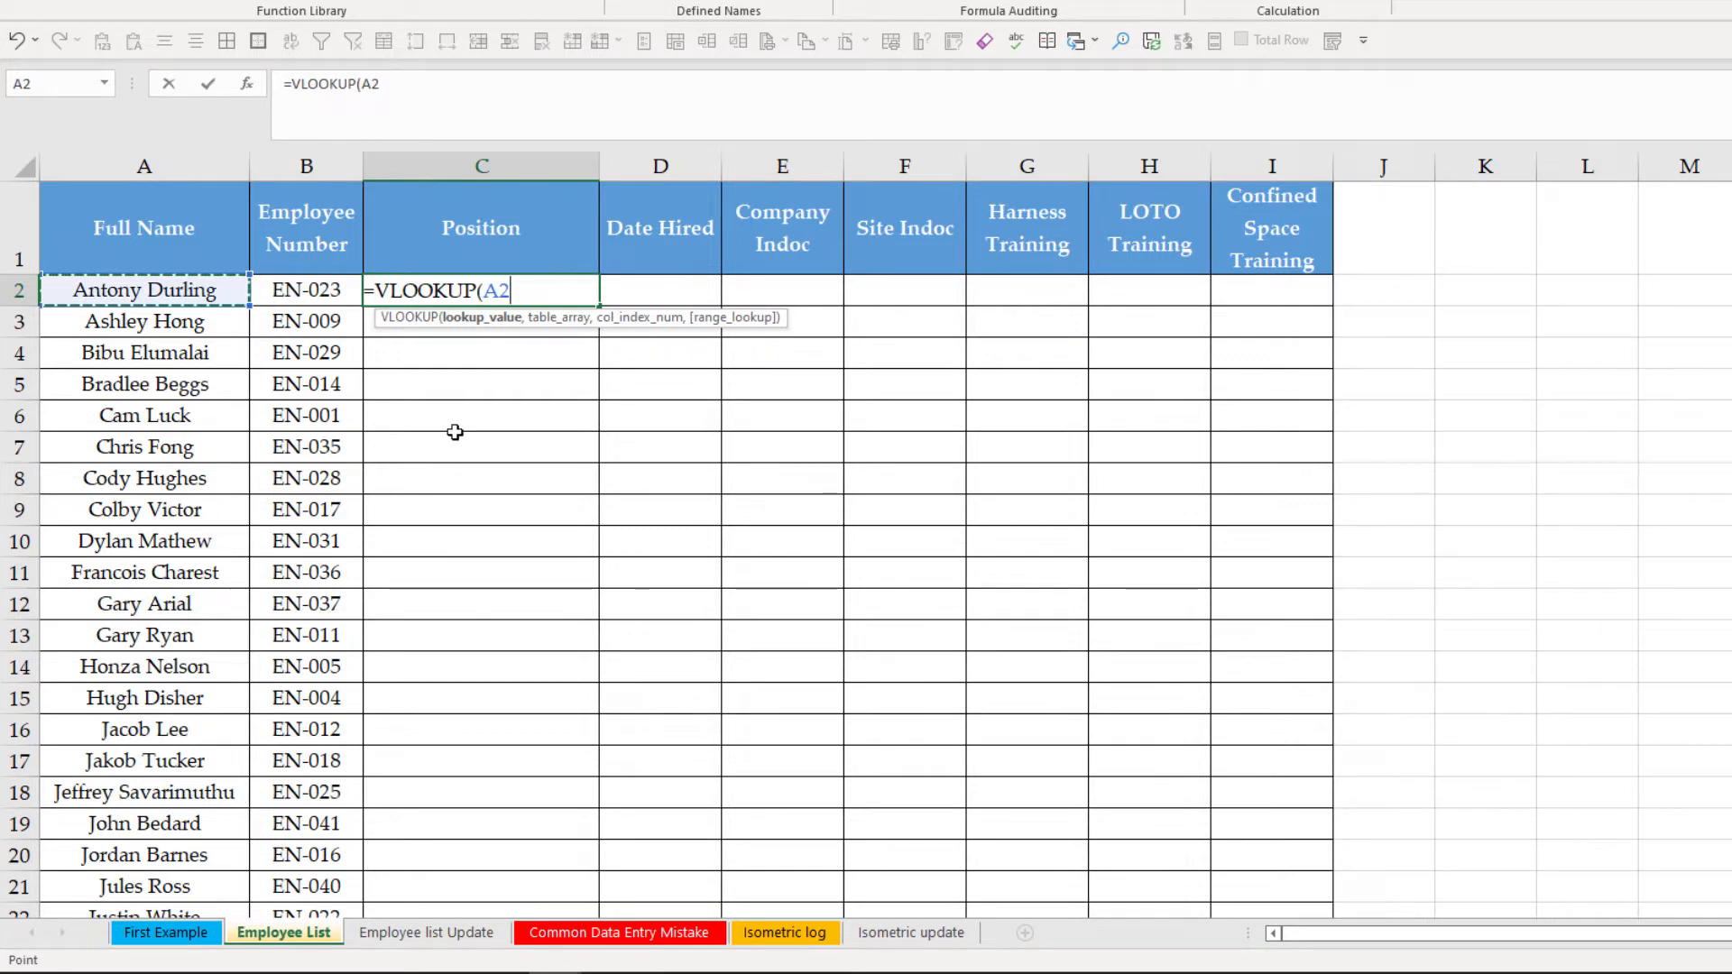
type(",")
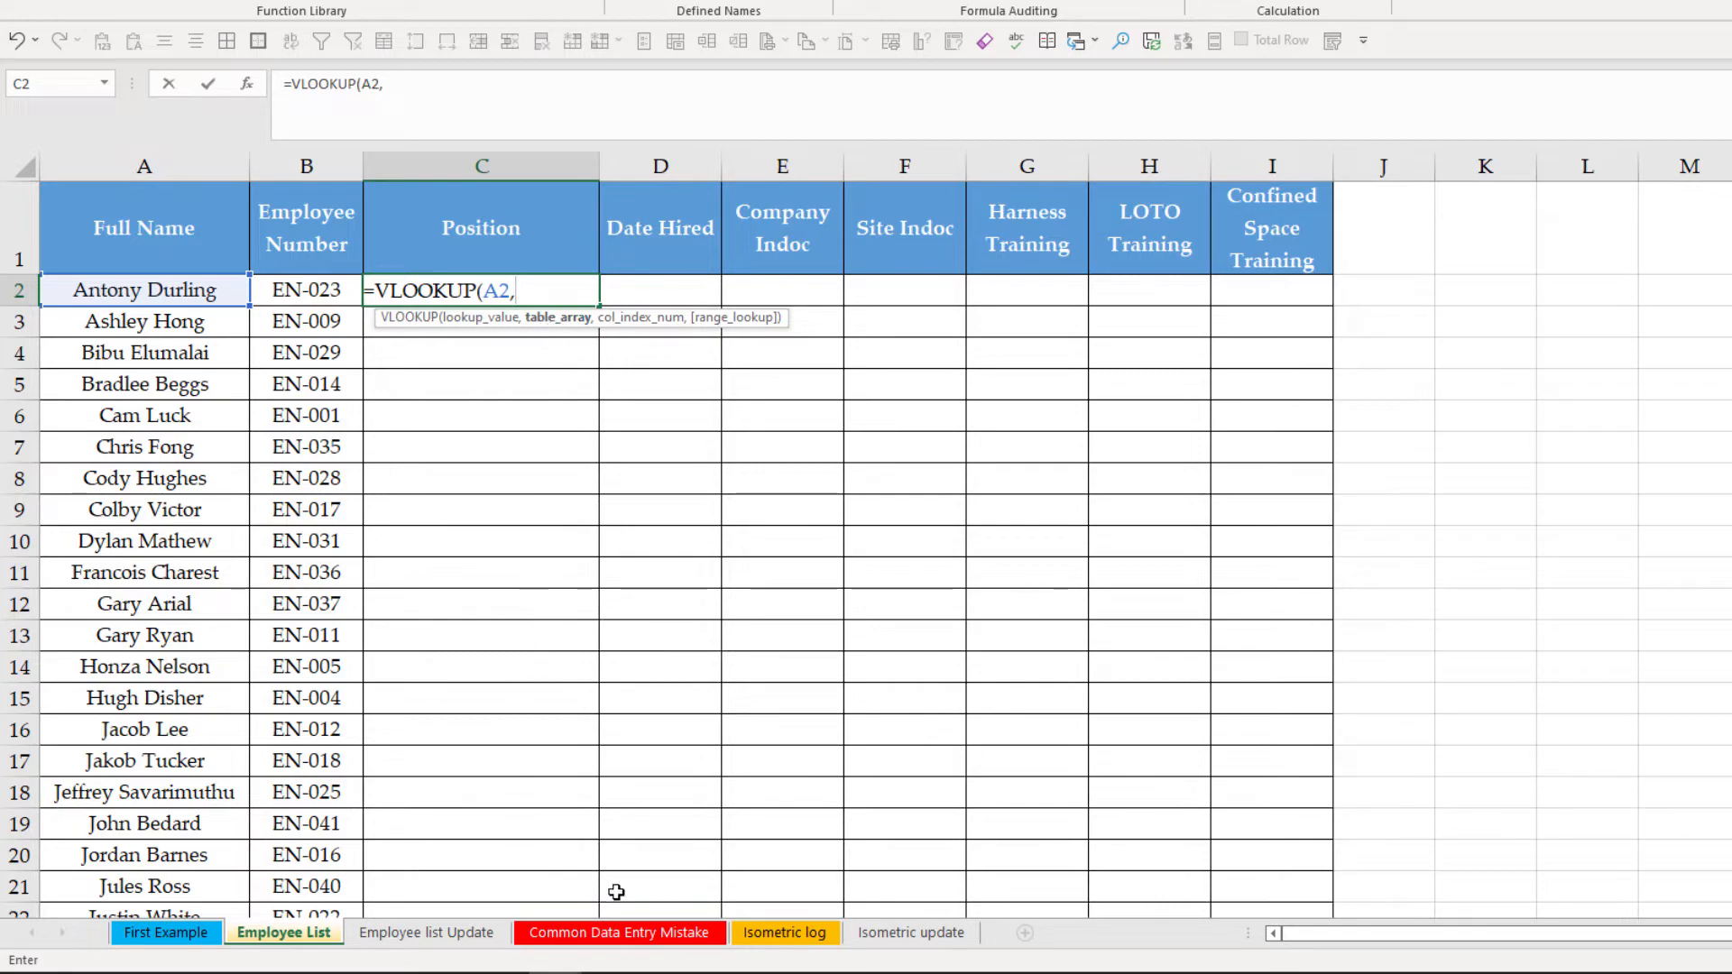
Complete the Position formula with table array A:I of the Employee list Update sheet, column index 3 and range lookup false.
left_click(418, 935)
left_click_drag(112, 163, 866, 164)
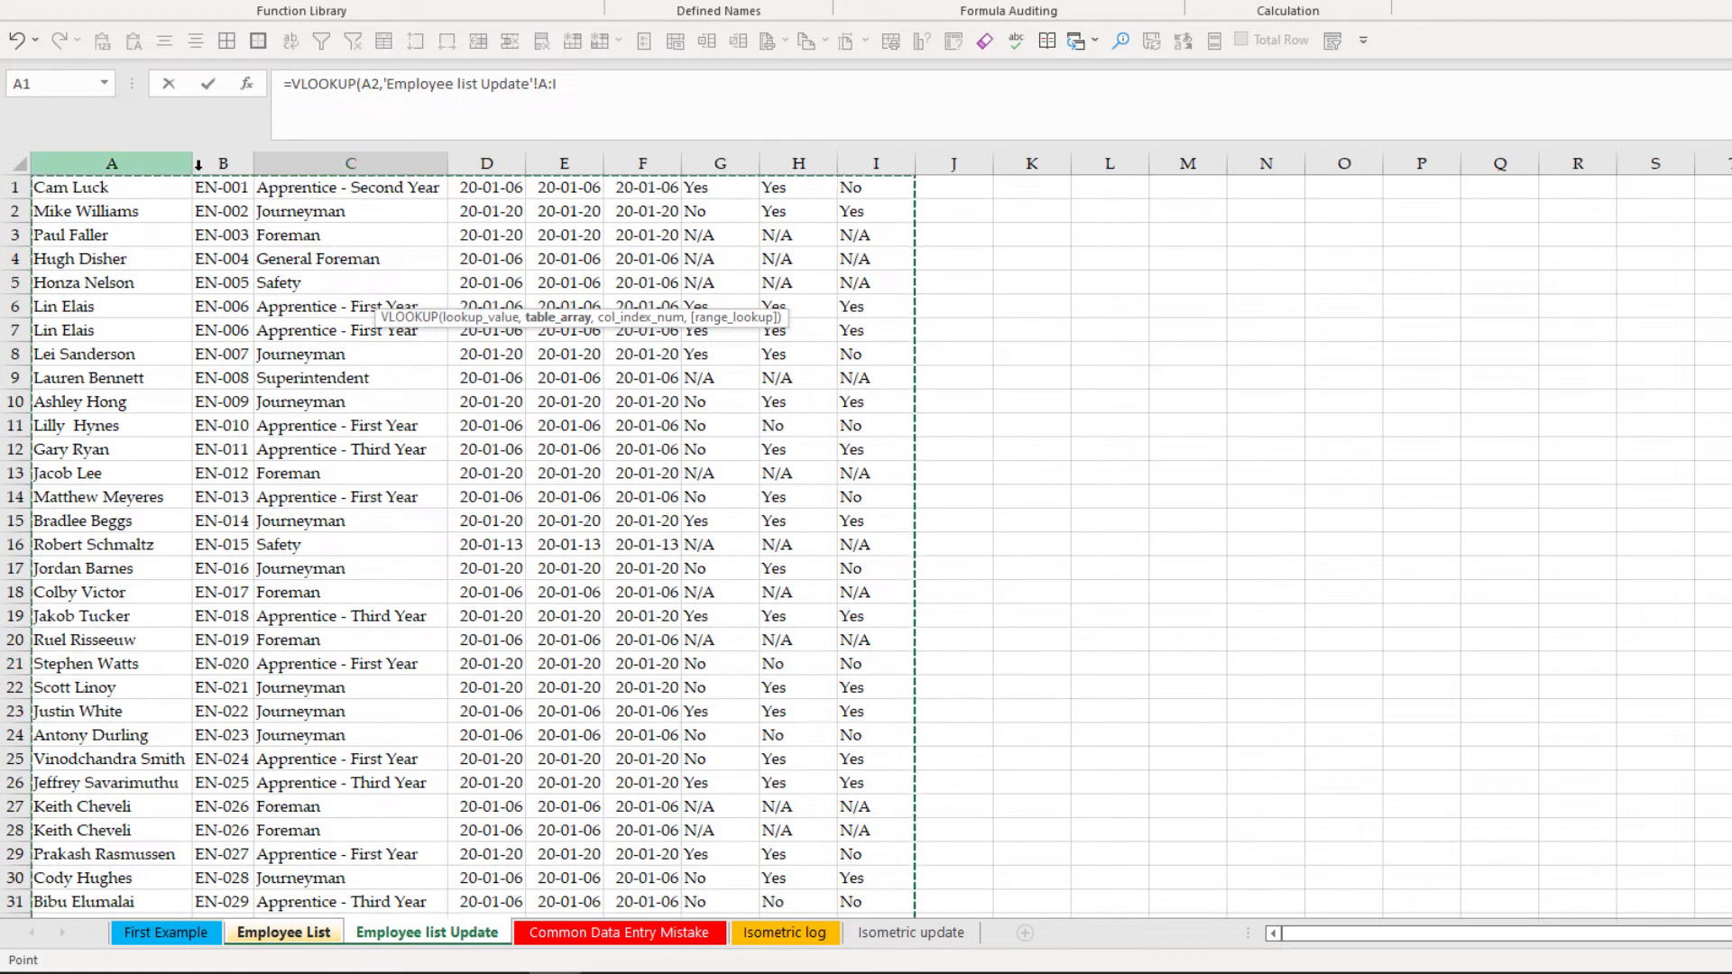
type(",")
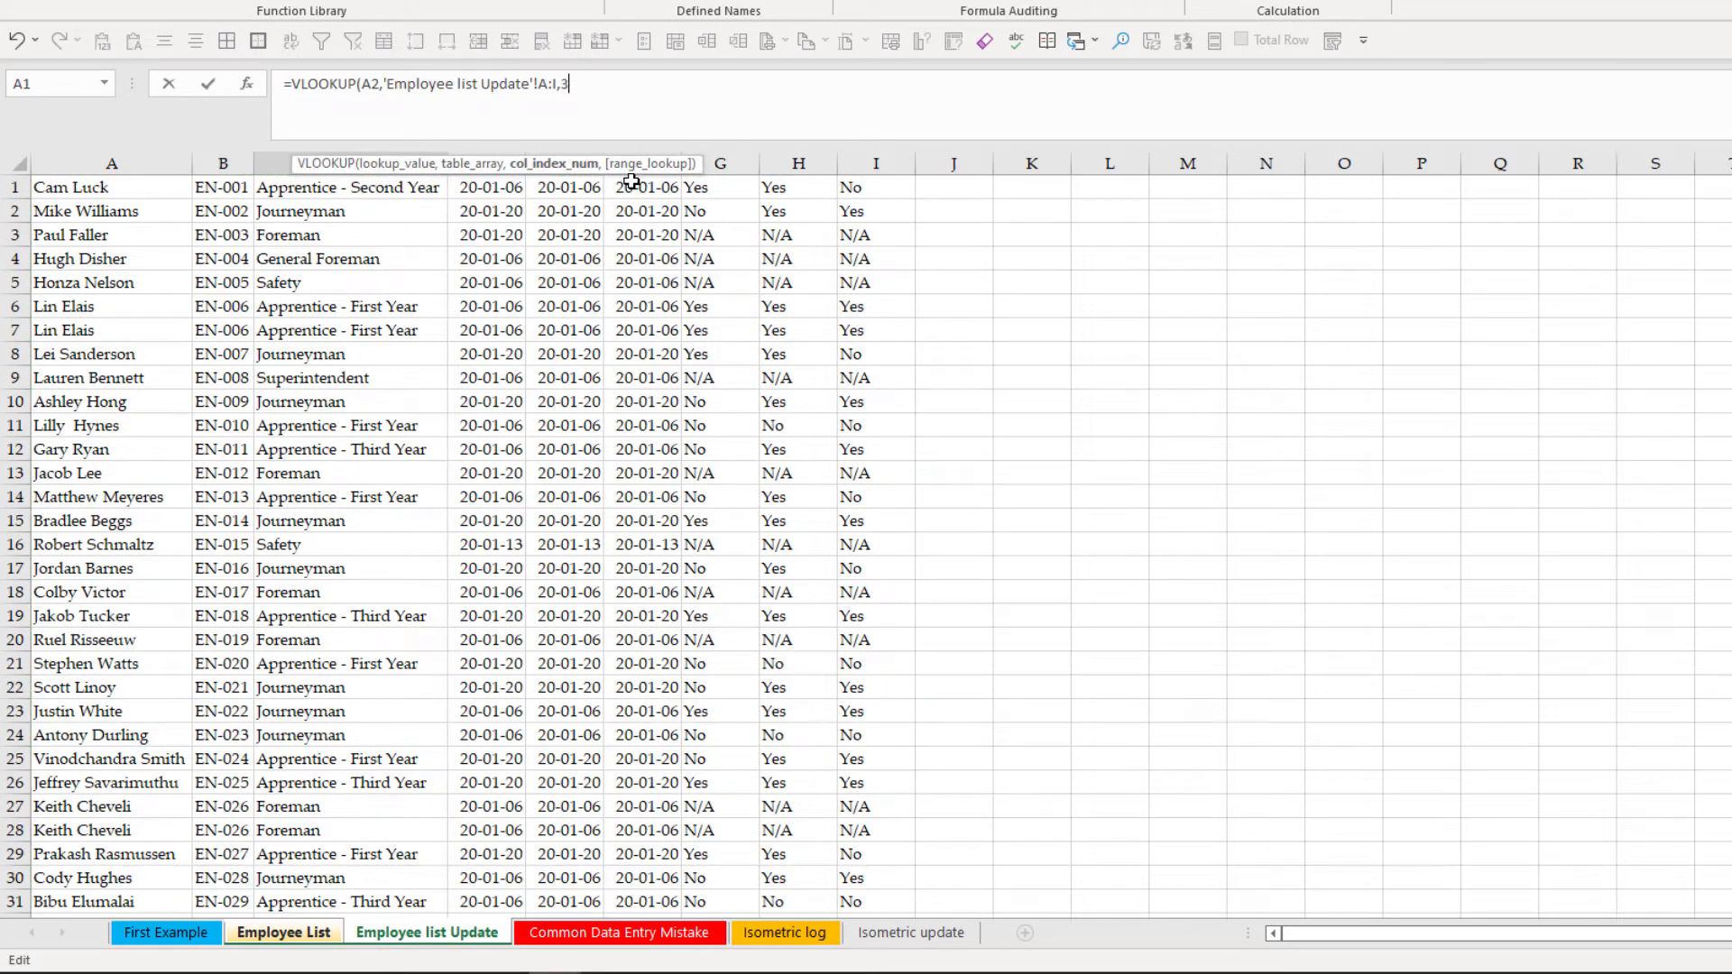
type("3,false")
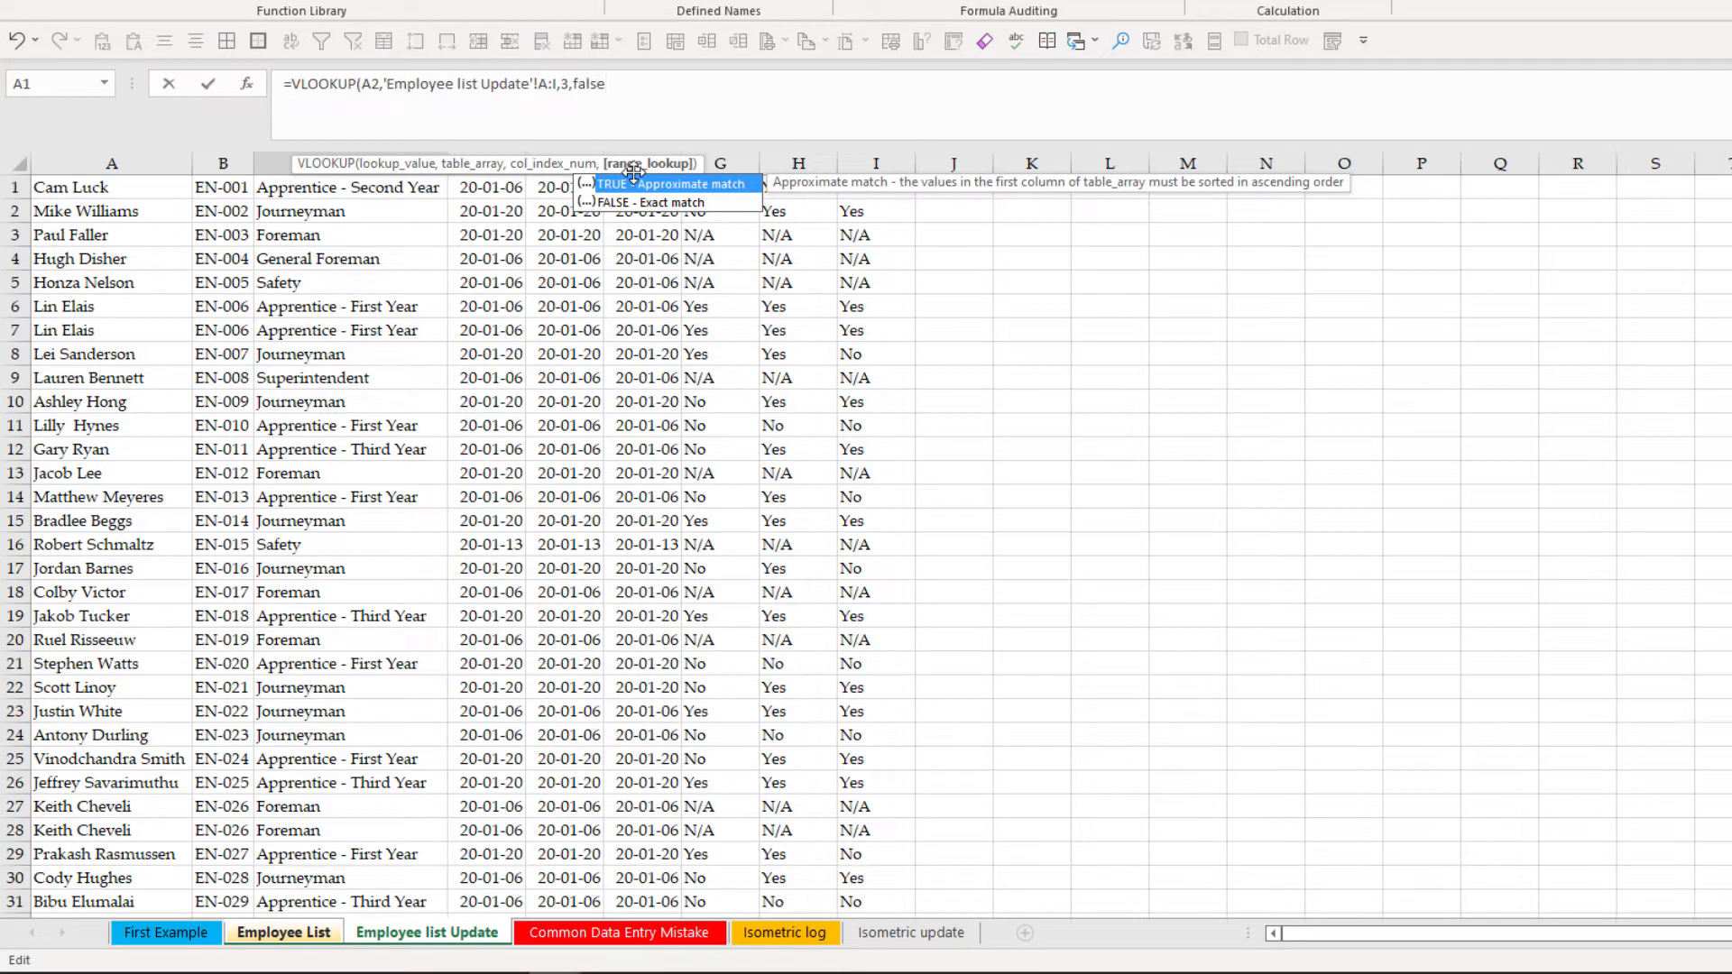
type(")")
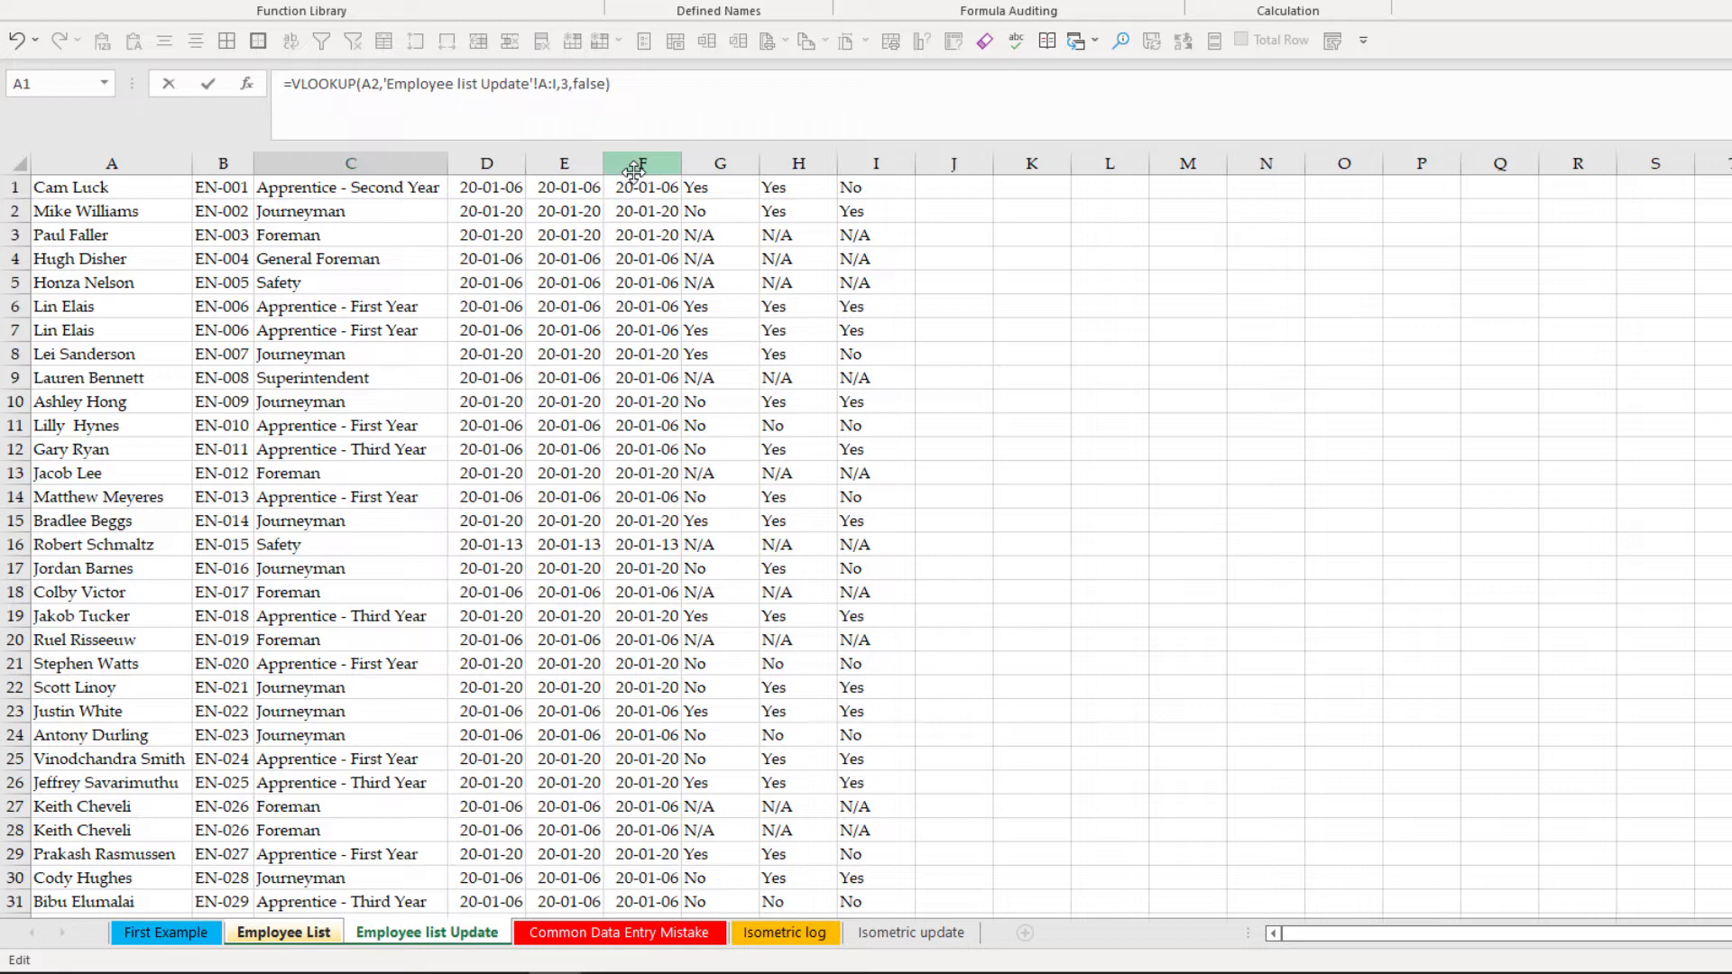
key("Return")
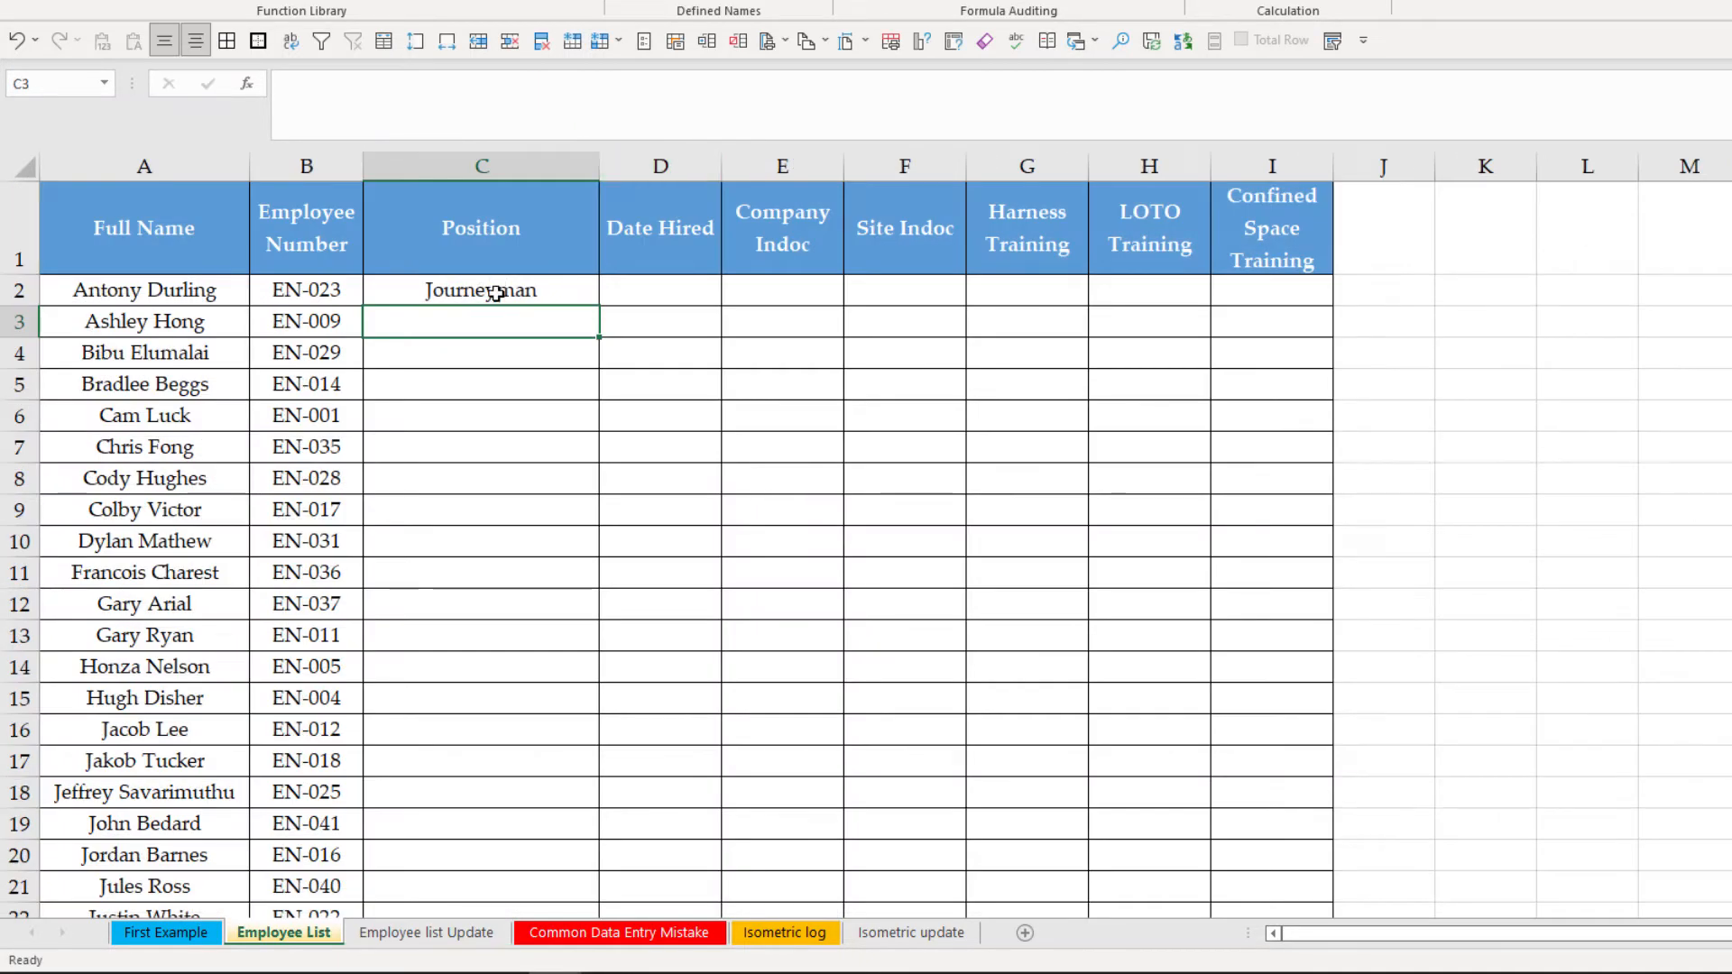
Fill the Position formula from C2 down to the last employee row and check the filled column.
key("Up")
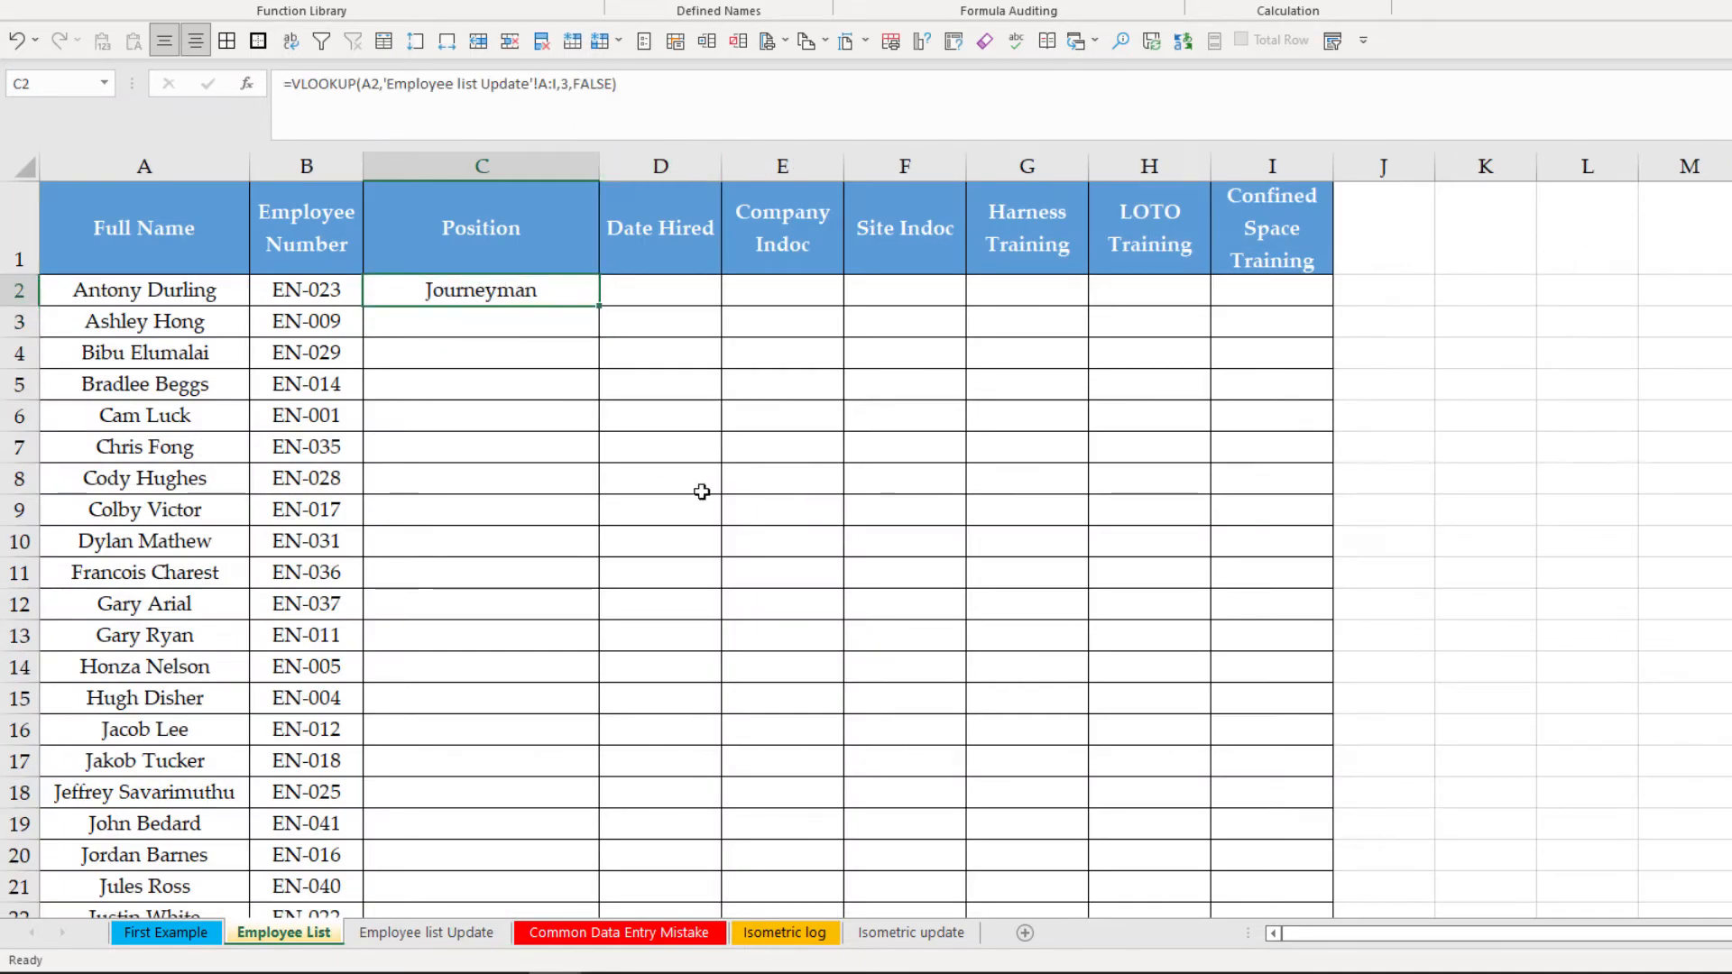
double_click(603, 306)
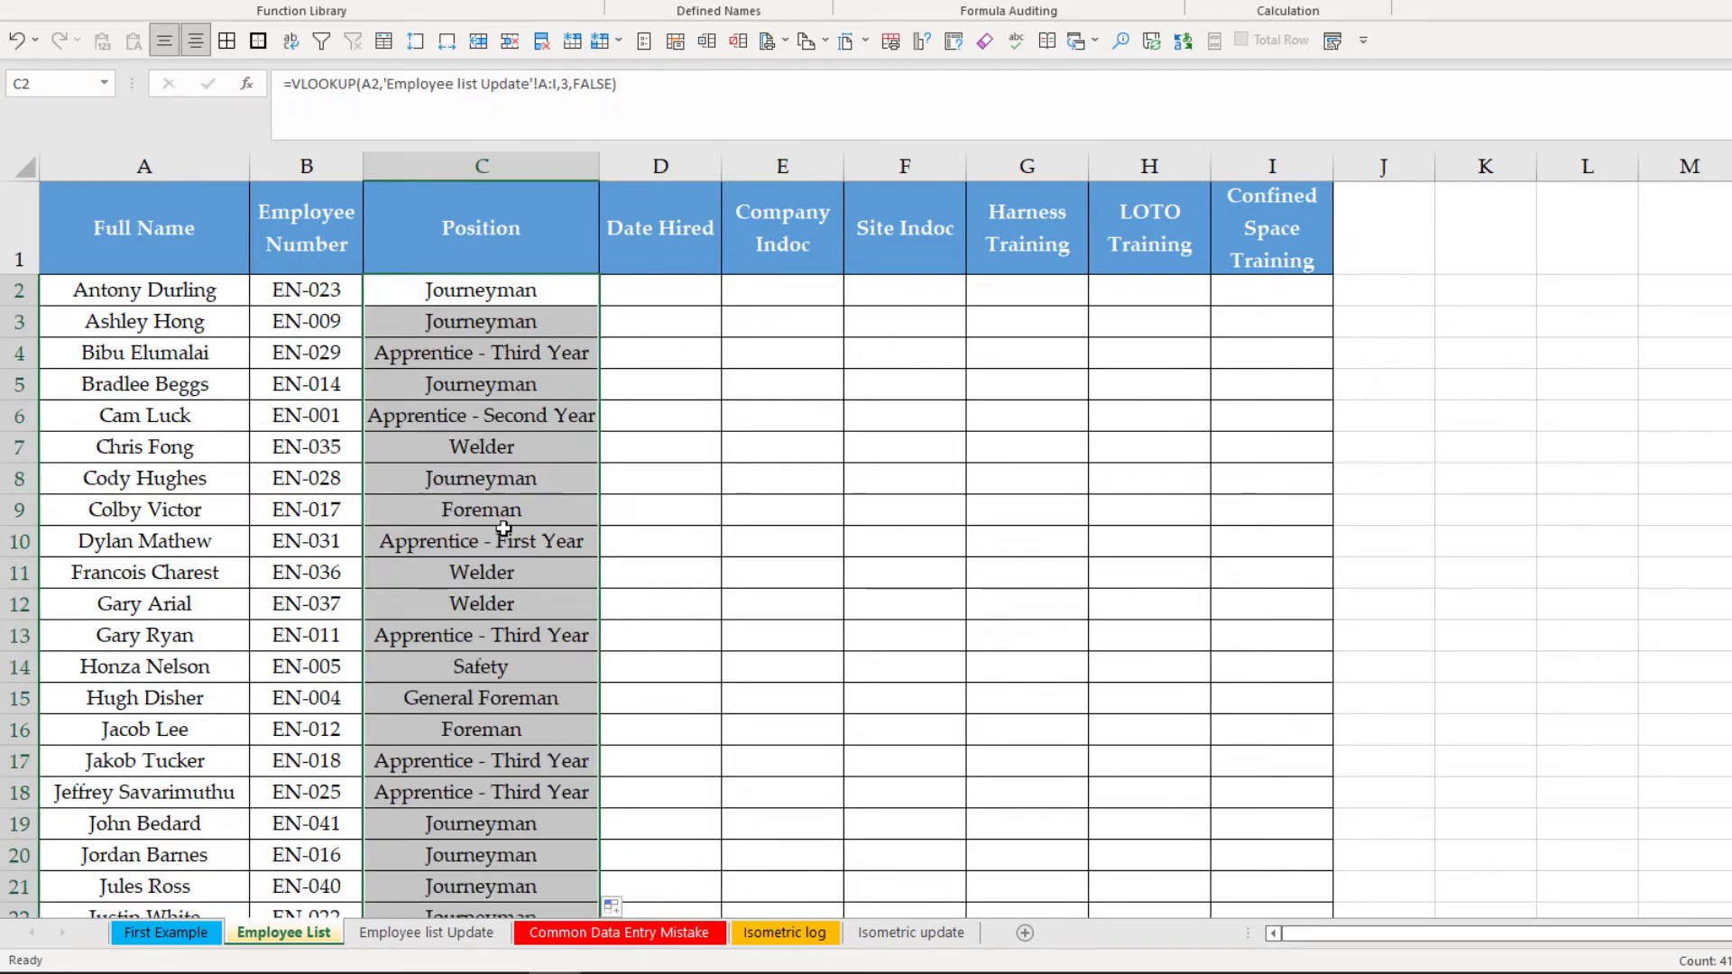
scroll(503, 554, "down", 1)
scroll(504, 554, "down", 9)
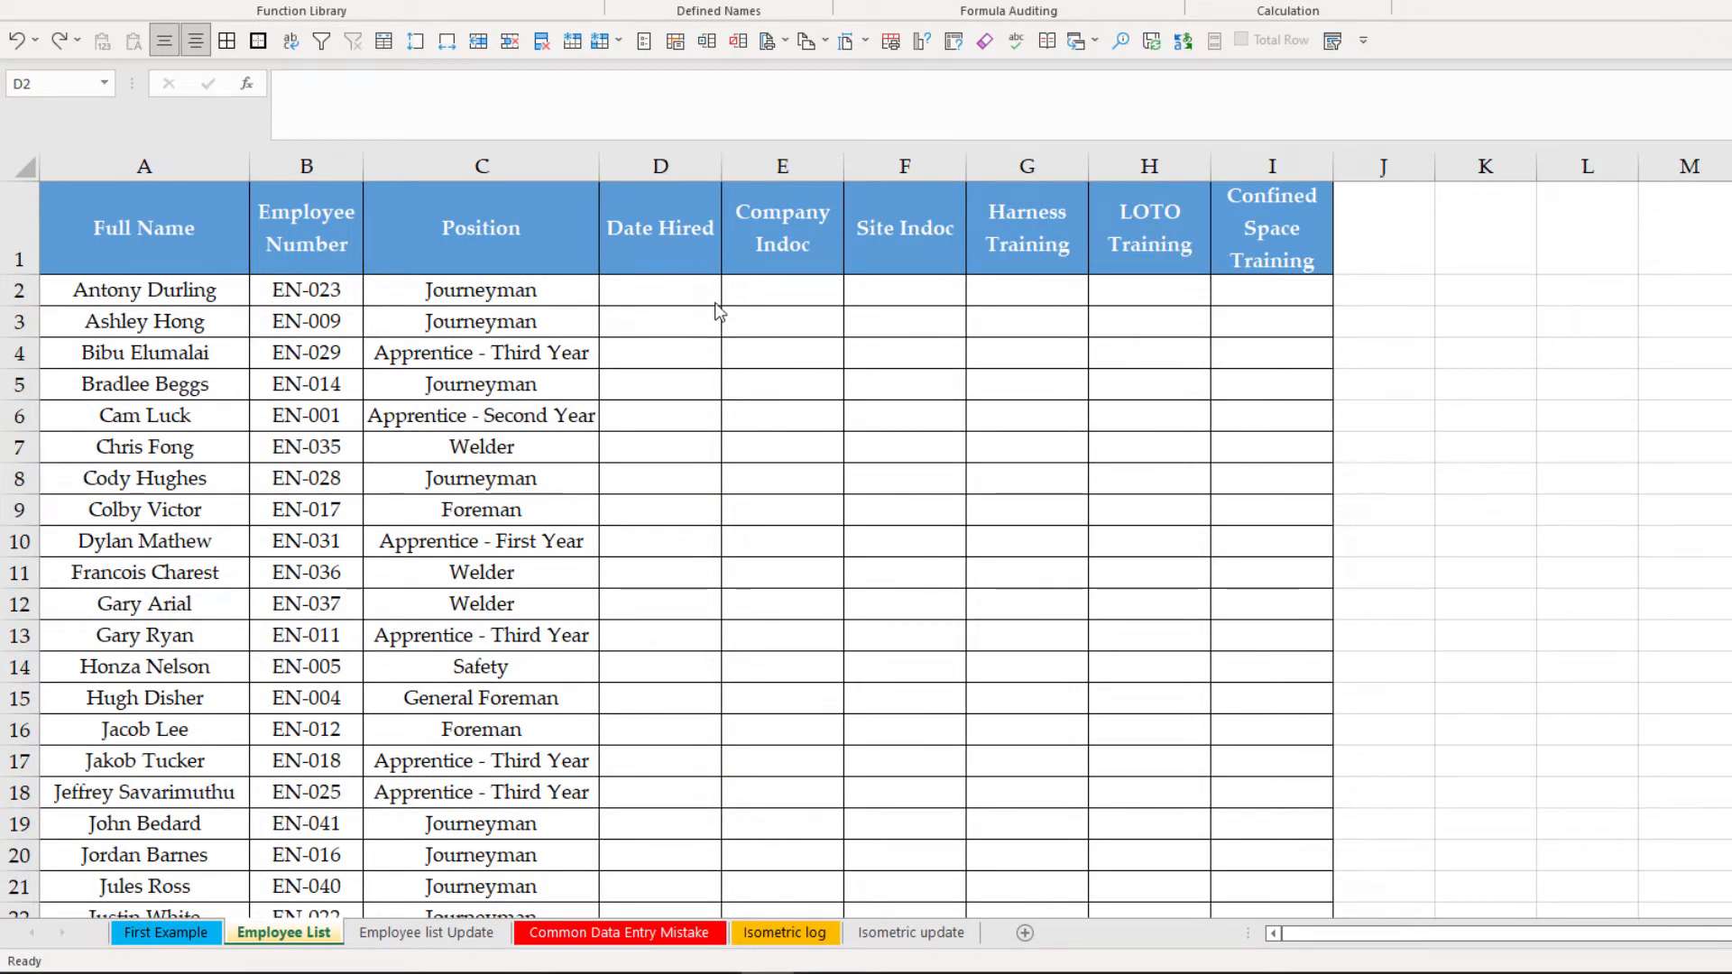
Copy the formula text of Position cell C2 unchanged into Date Hired cell D2.
left_click(677, 300)
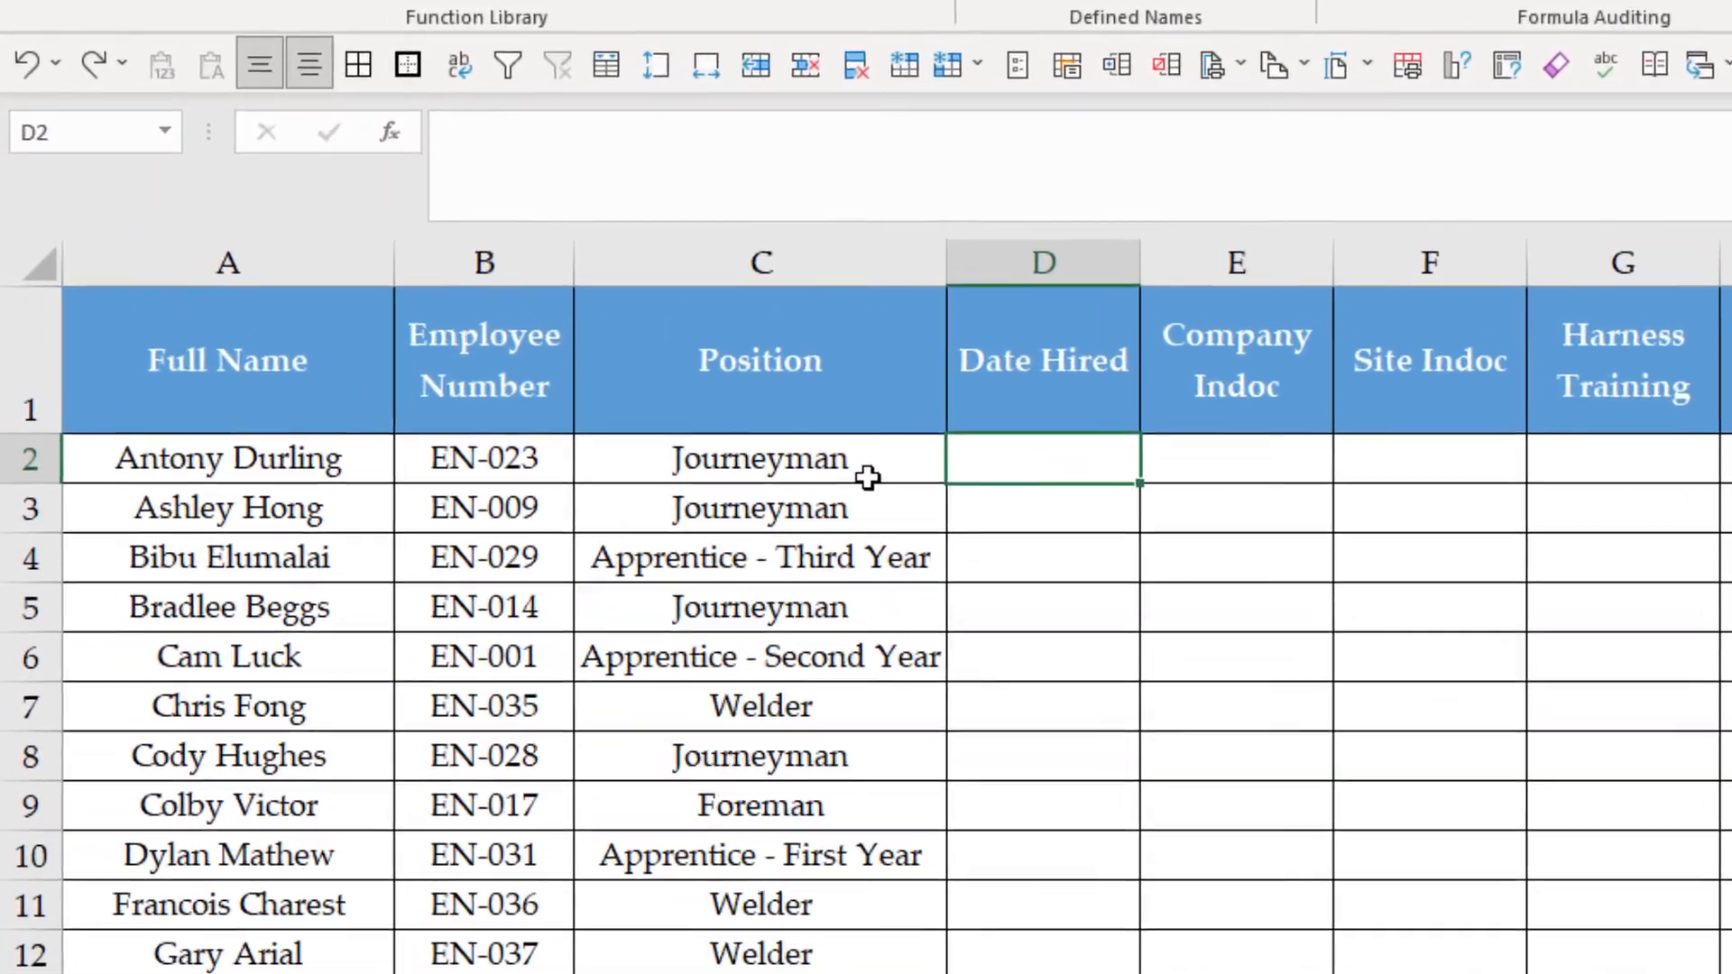
left_click(547, 301)
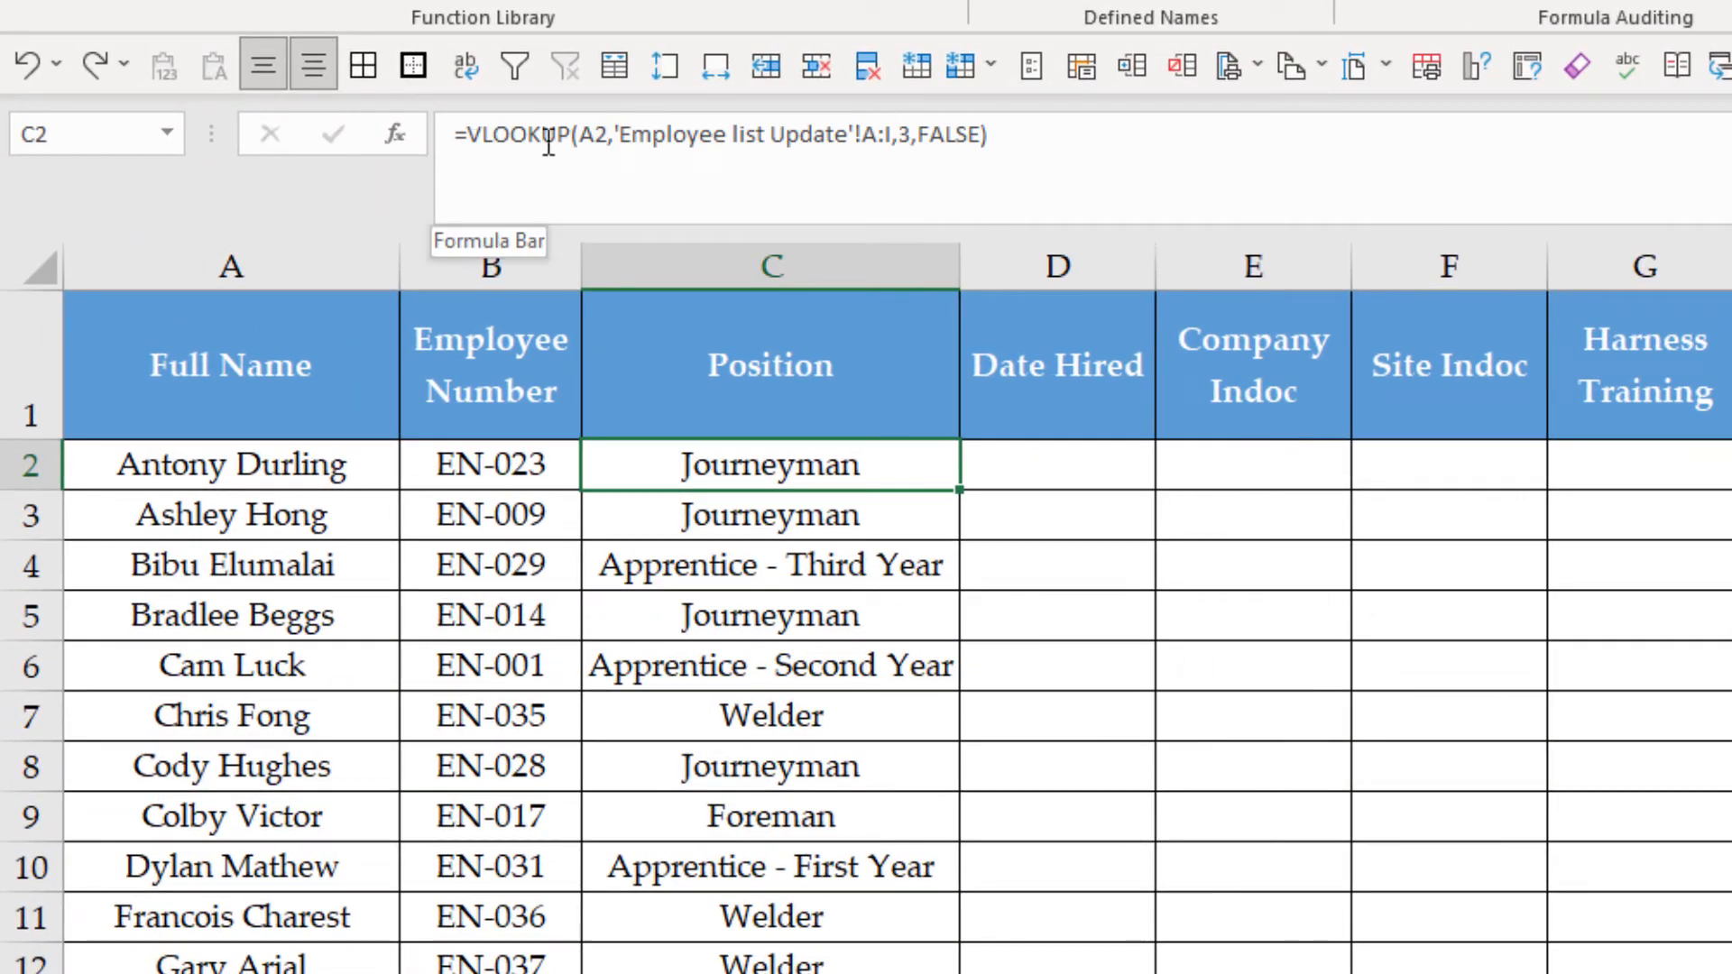
left_click_drag(1044, 143, 454, 145)
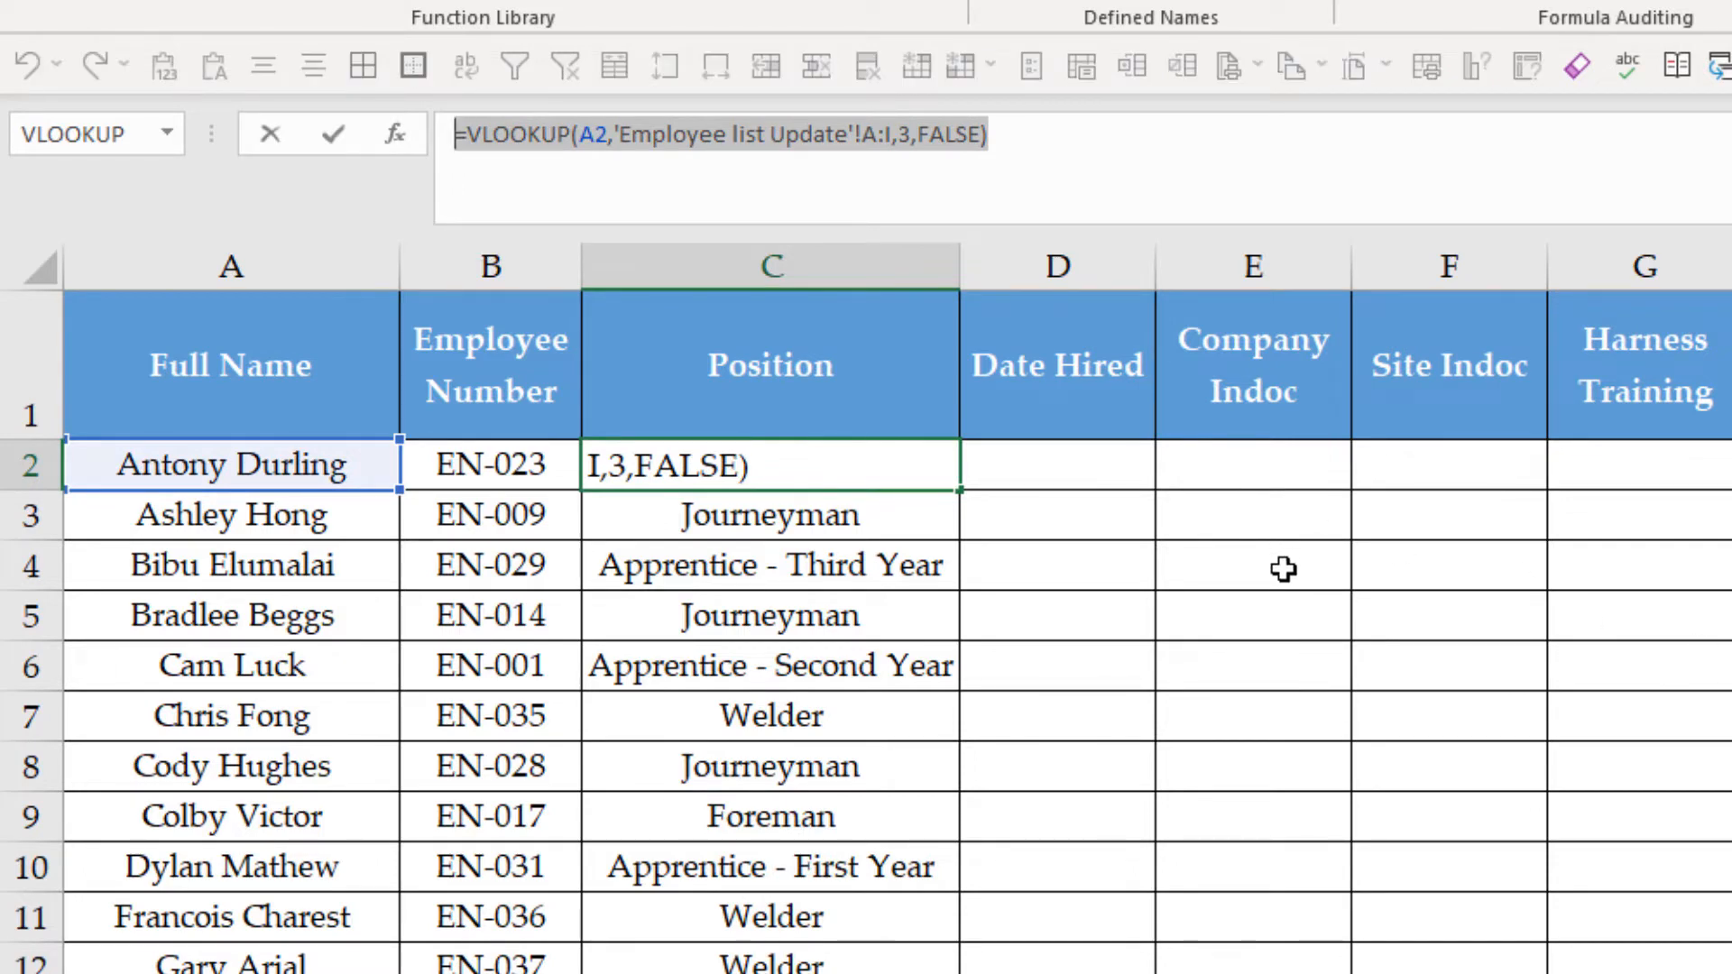
key("Escape")
left_click(1078, 470)
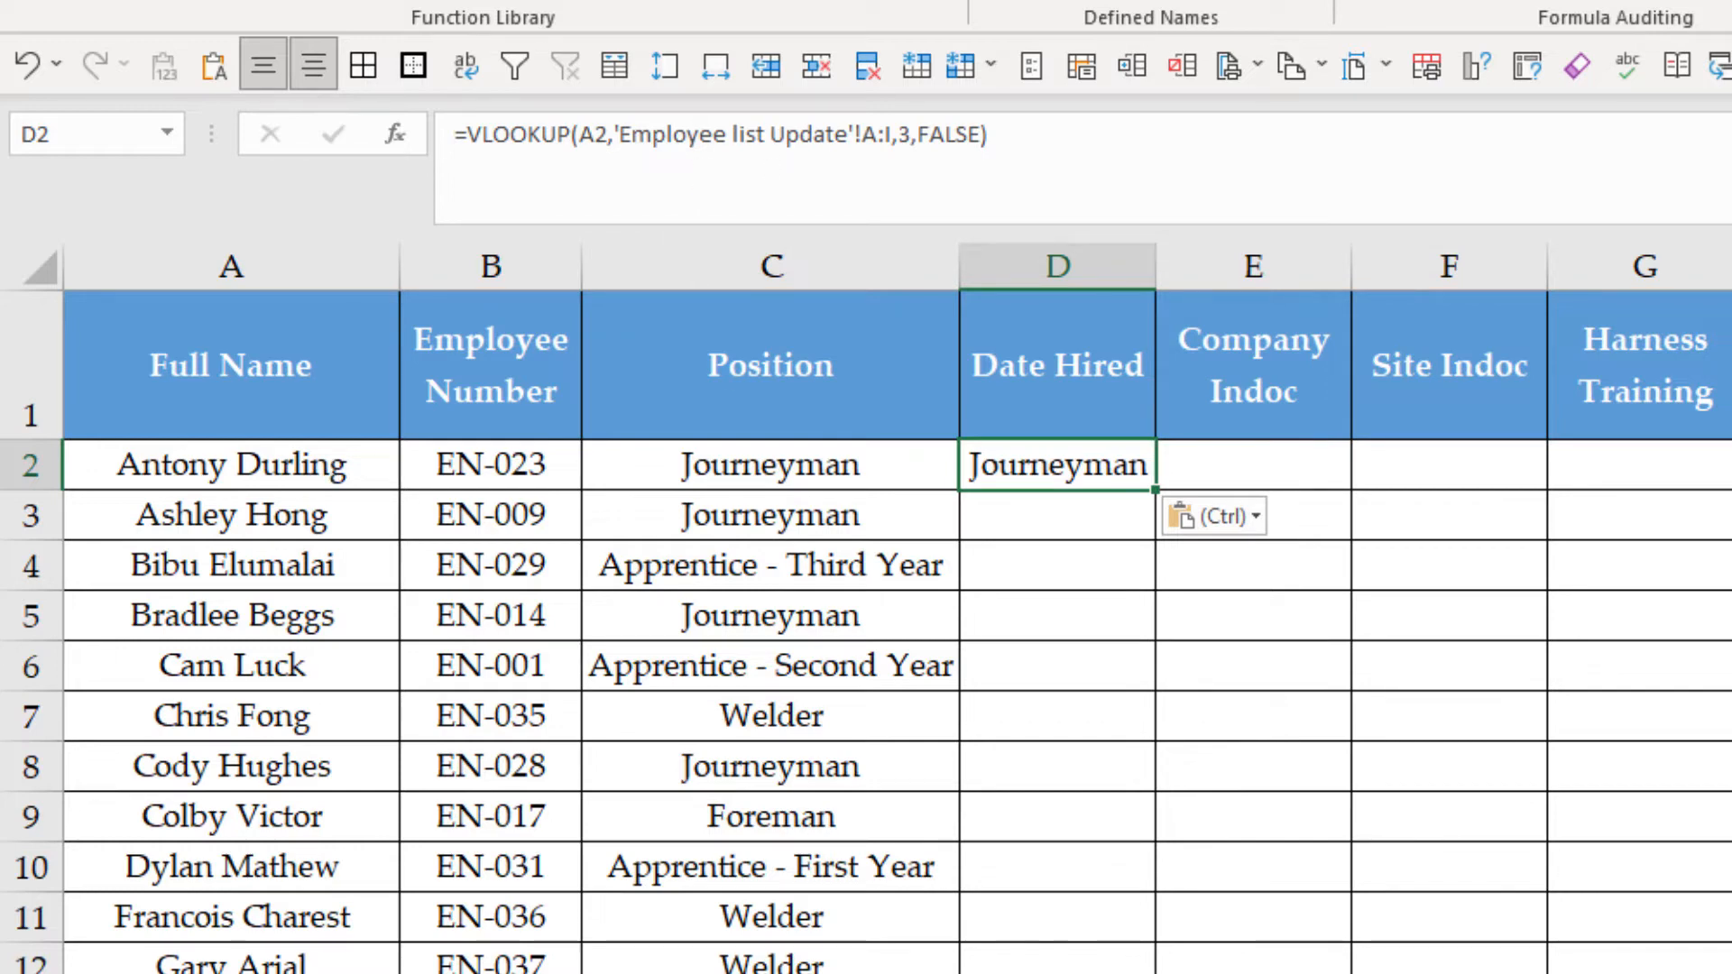
Set the column index number in the Date Hired formula to 4 and fill it down to the last employee row.
left_click(906, 135)
key("BackSpace")
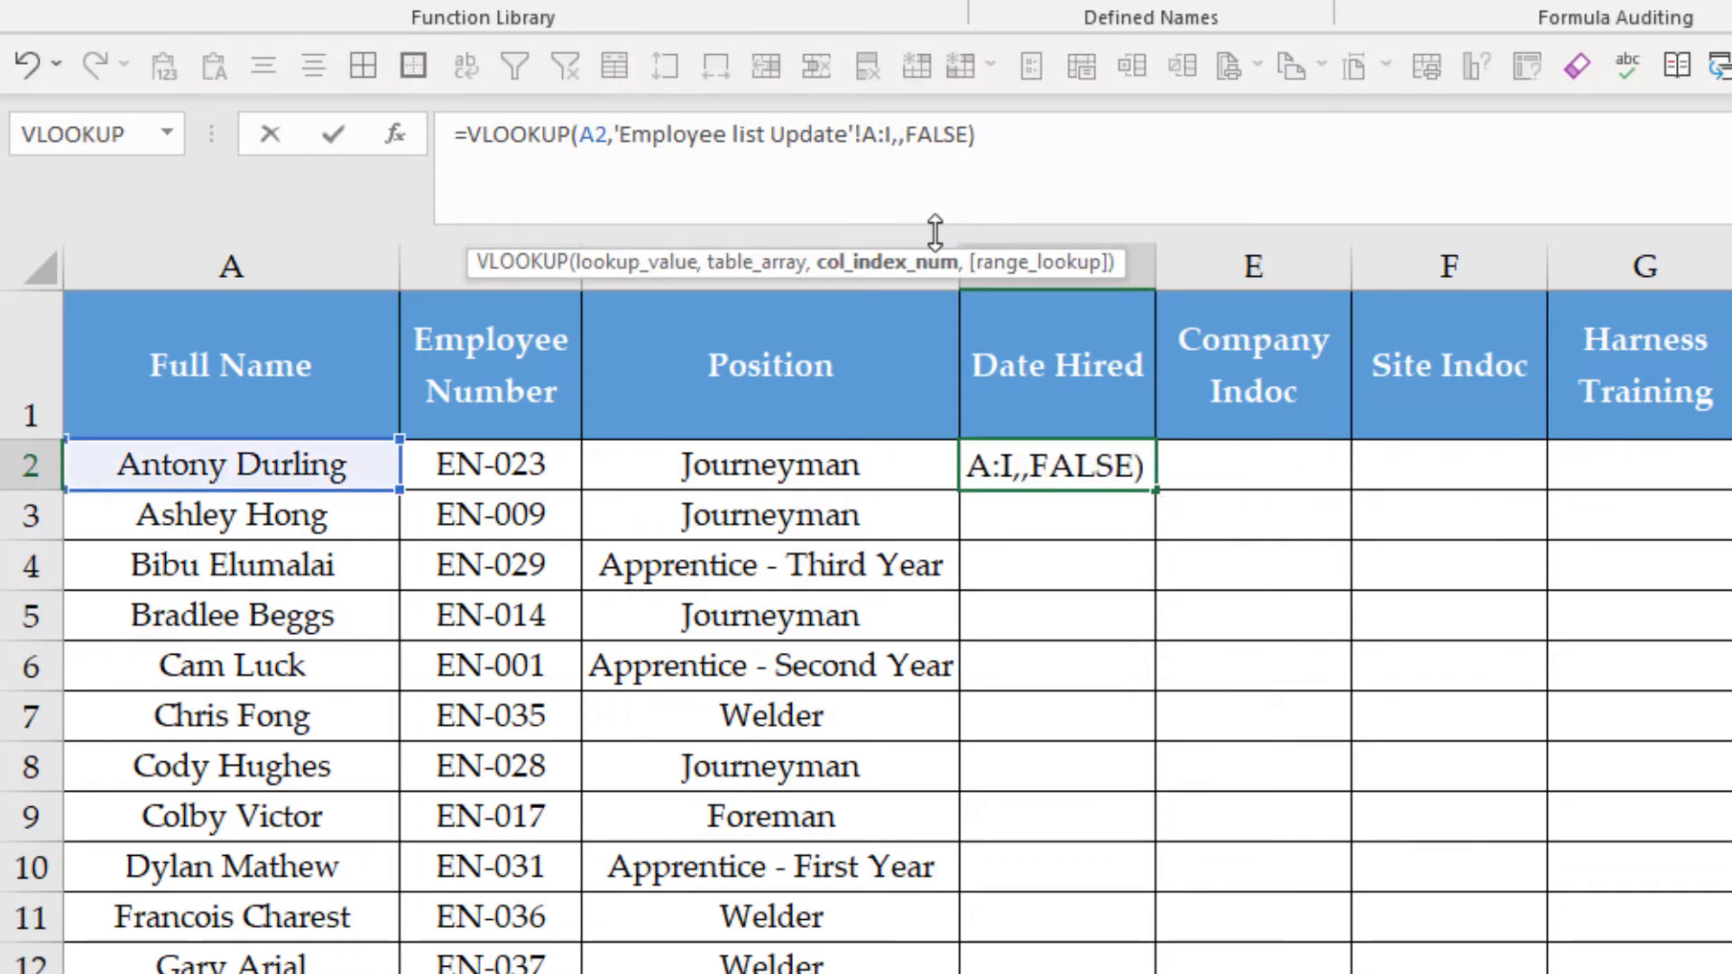
type("4")
key("Return")
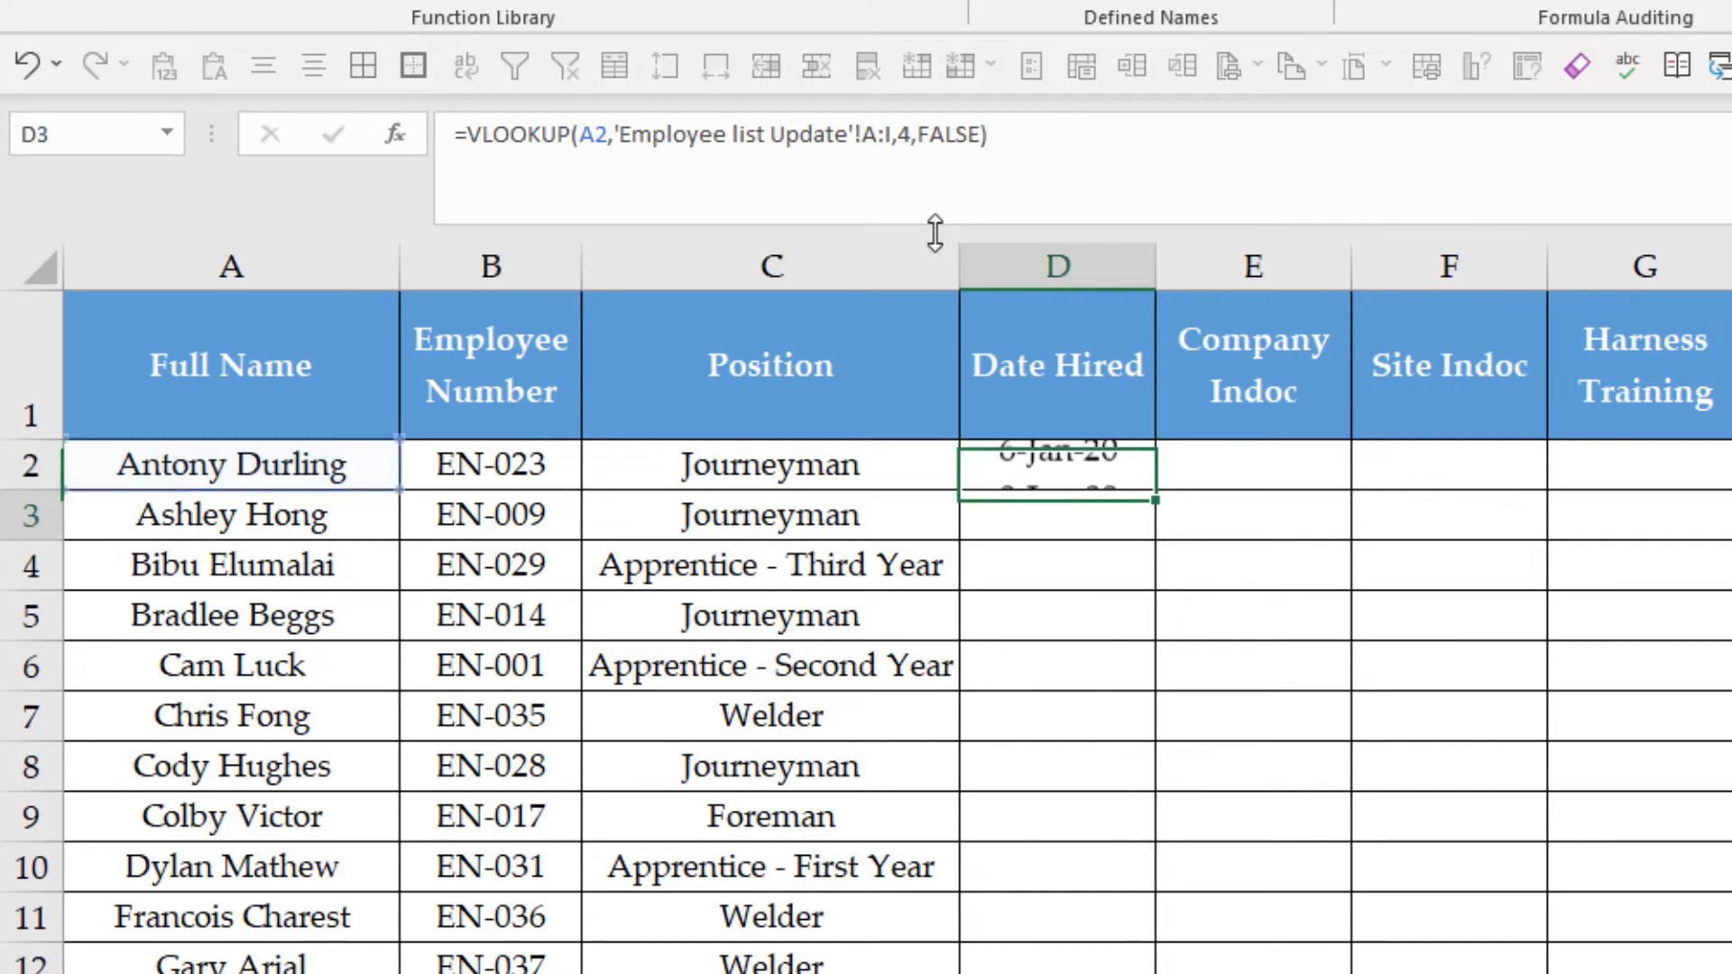
left_click(1119, 469)
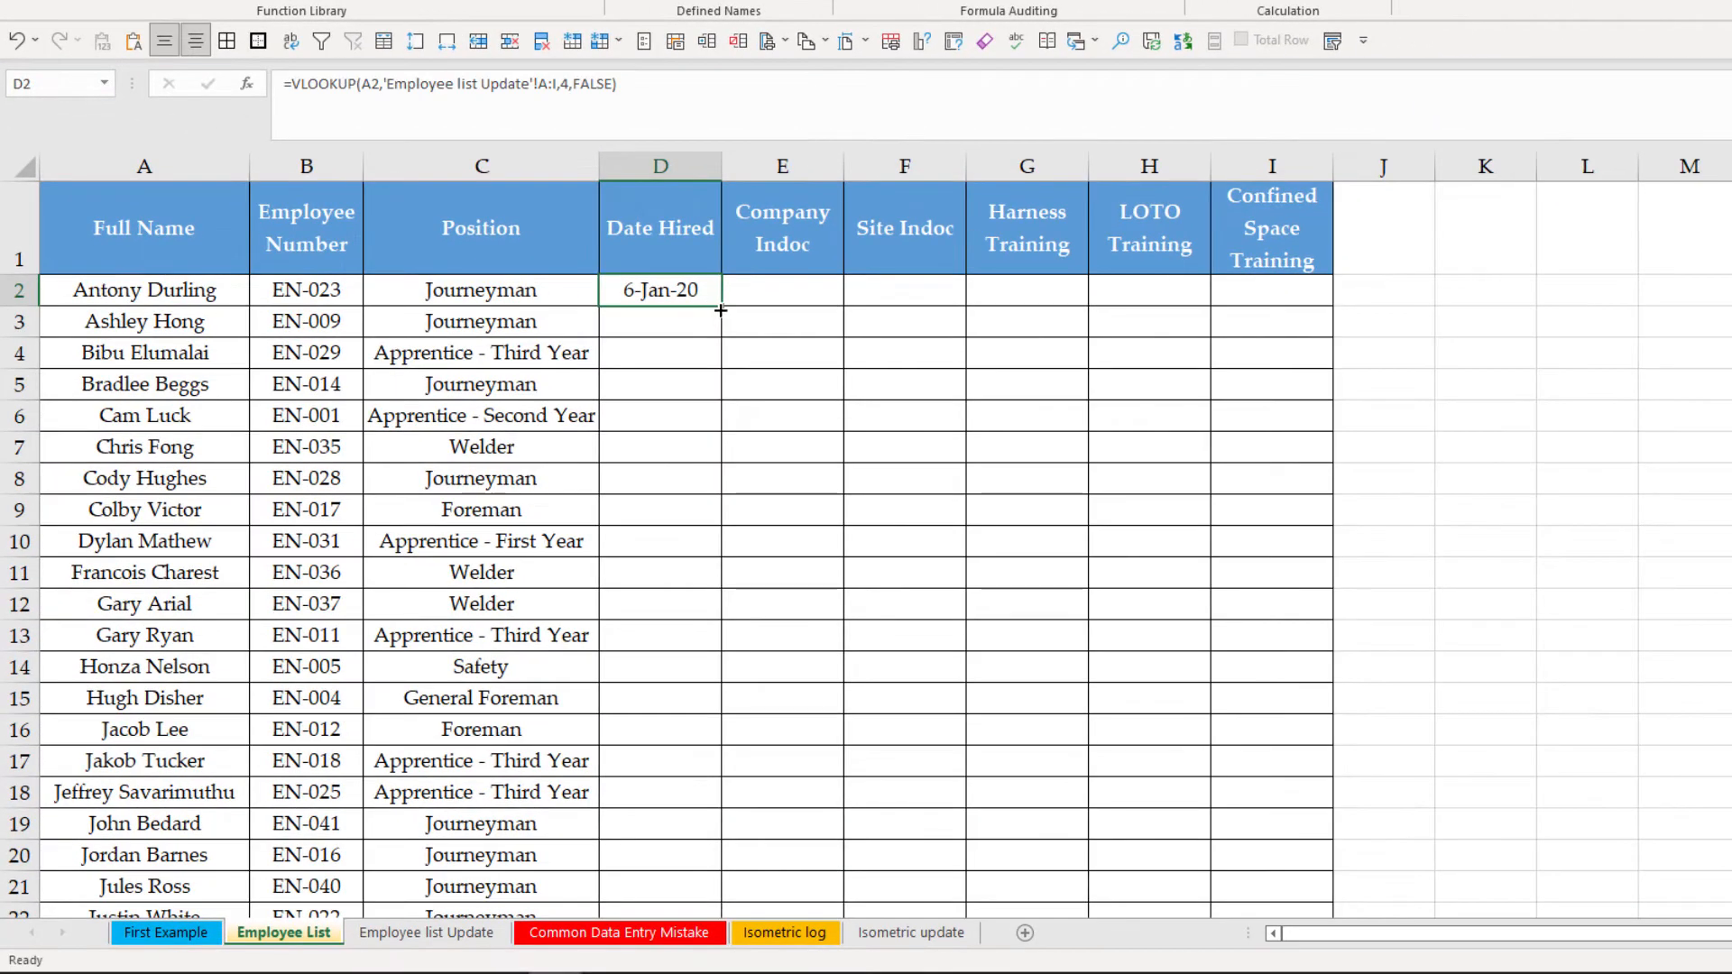
double_click(721, 310)
Compare the header row A1:I1 of the Employee List sheet with the column headers on the Employee list Update sheet.
left_click(178, 230)
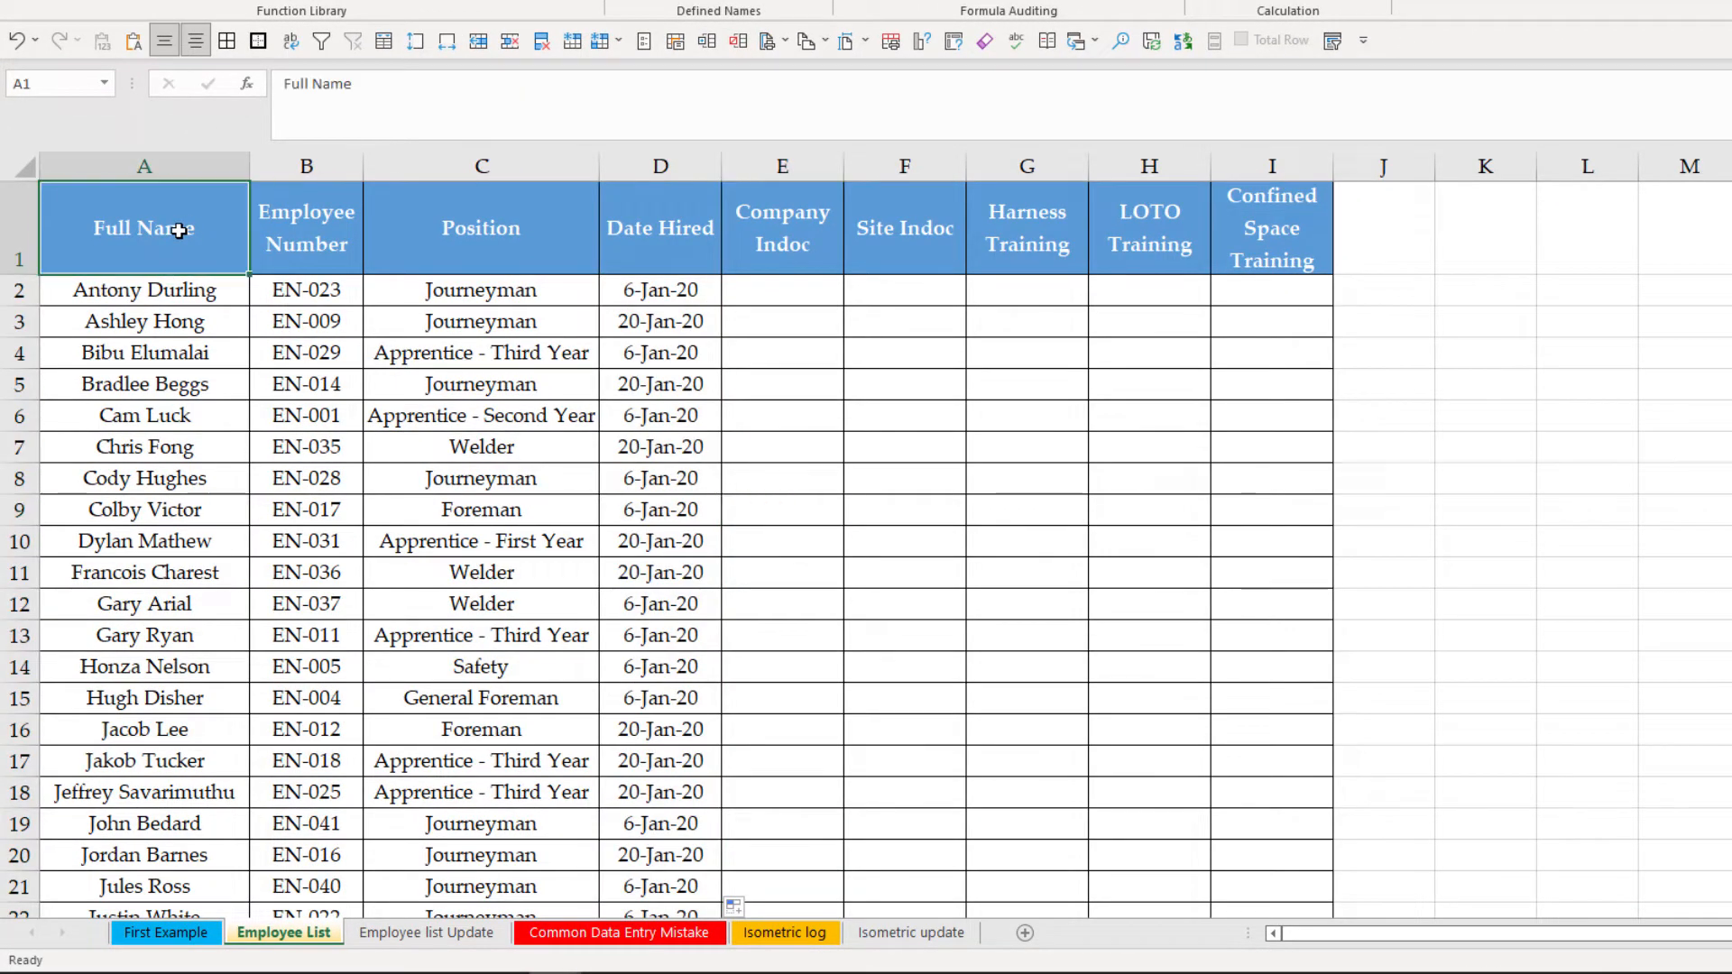
left_click_drag(178, 230, 1272, 230)
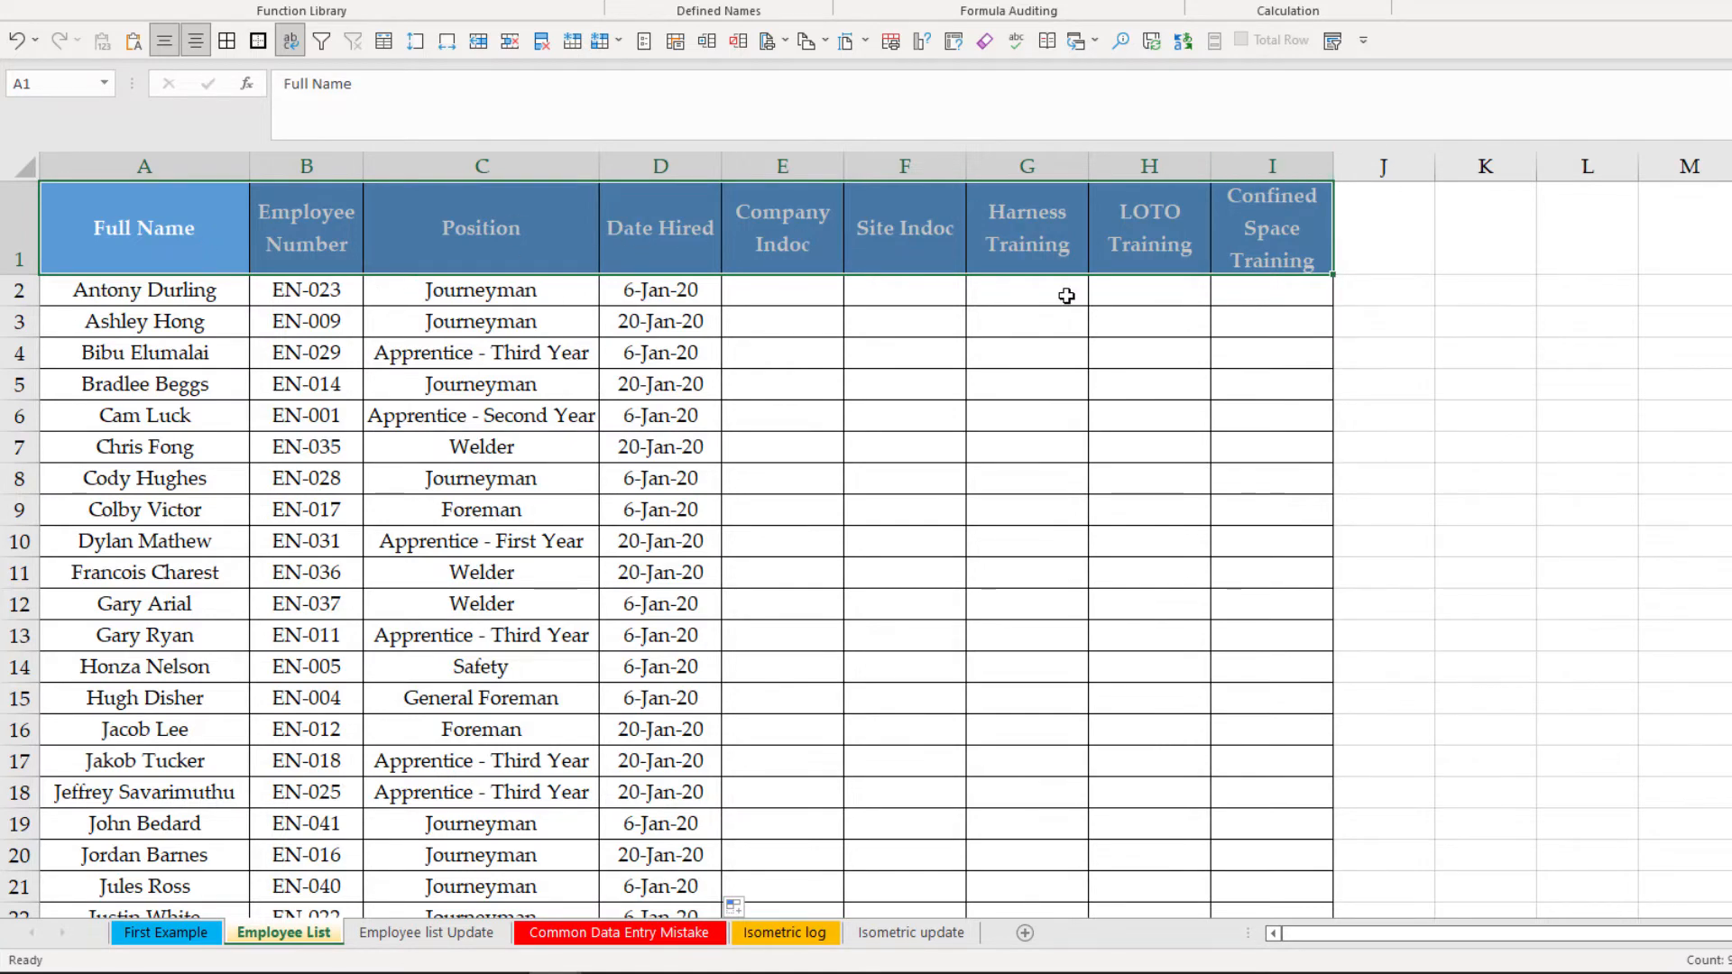
left_click(426, 933)
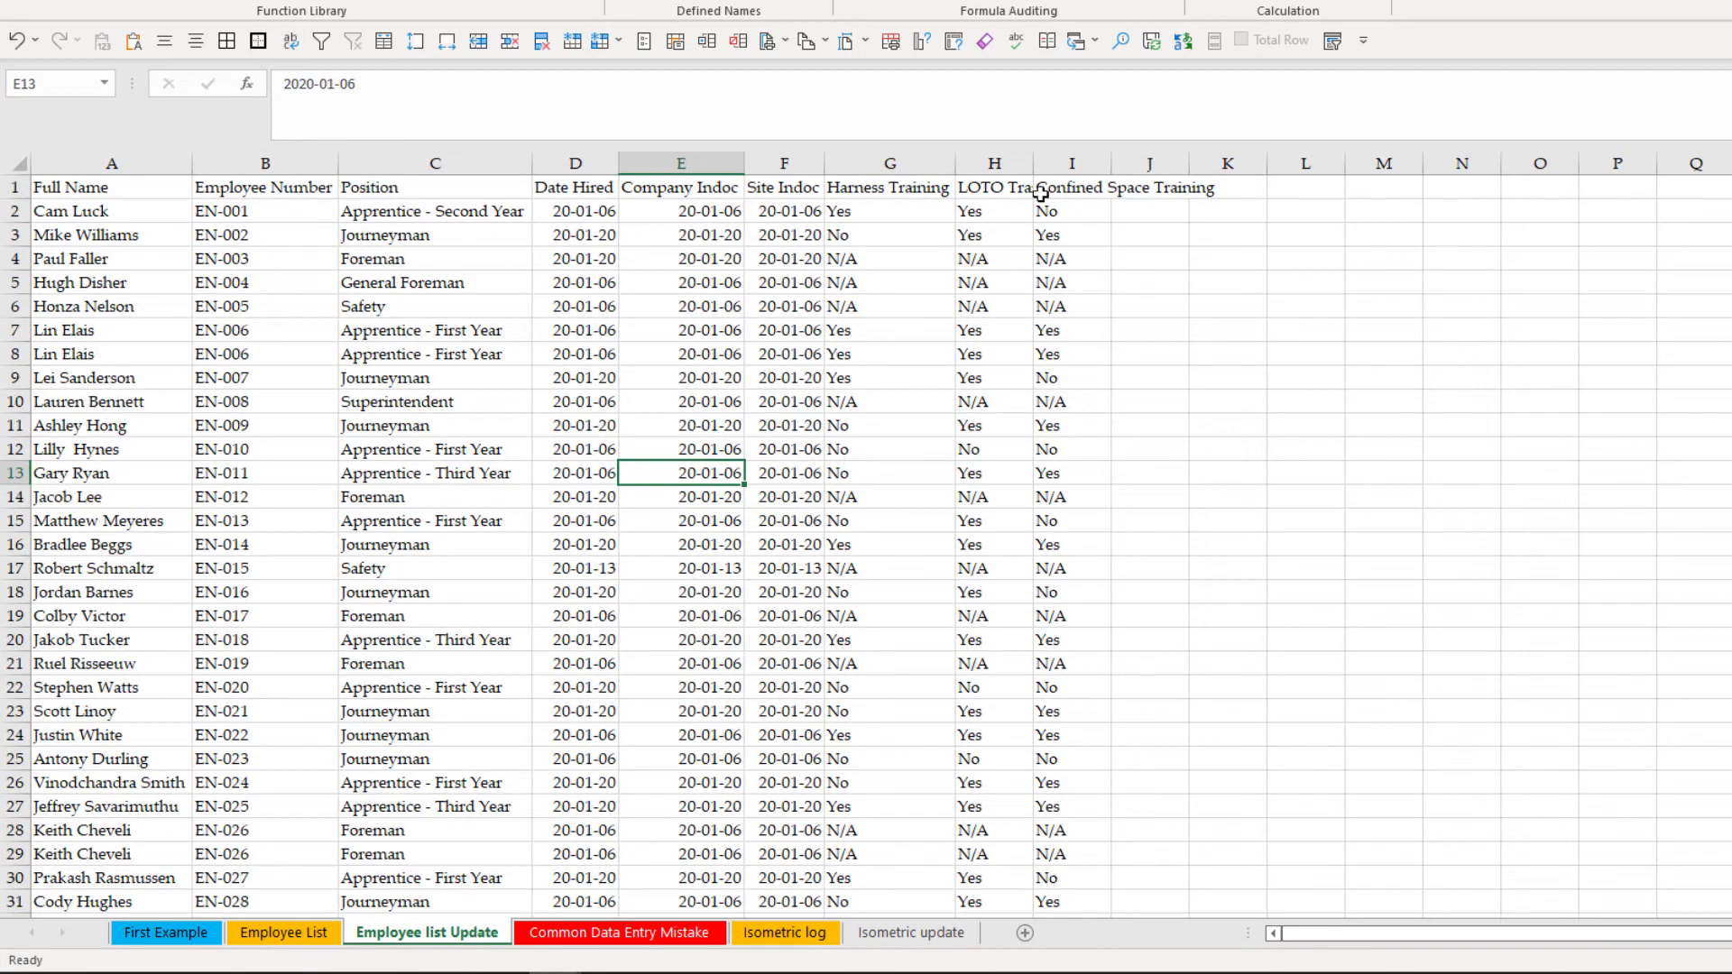
left_click(284, 933)
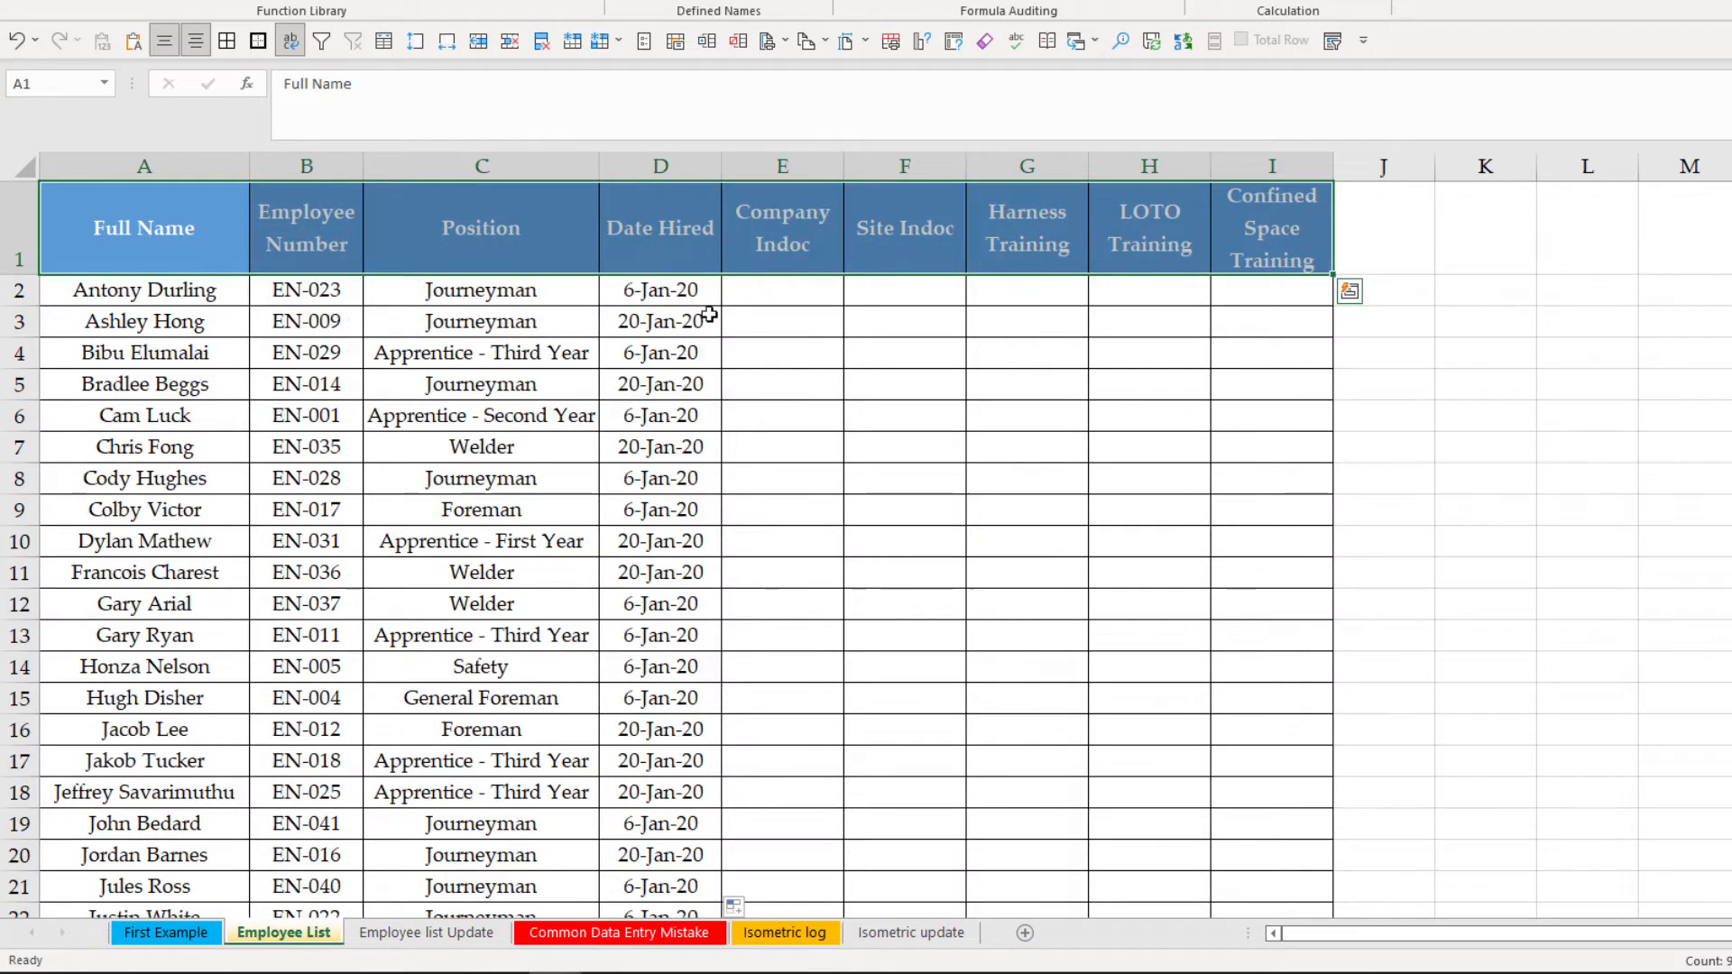
Copy the formula text of Date Hired cell D2 unchanged into Company Indoc cell E2.
left_click(661, 293)
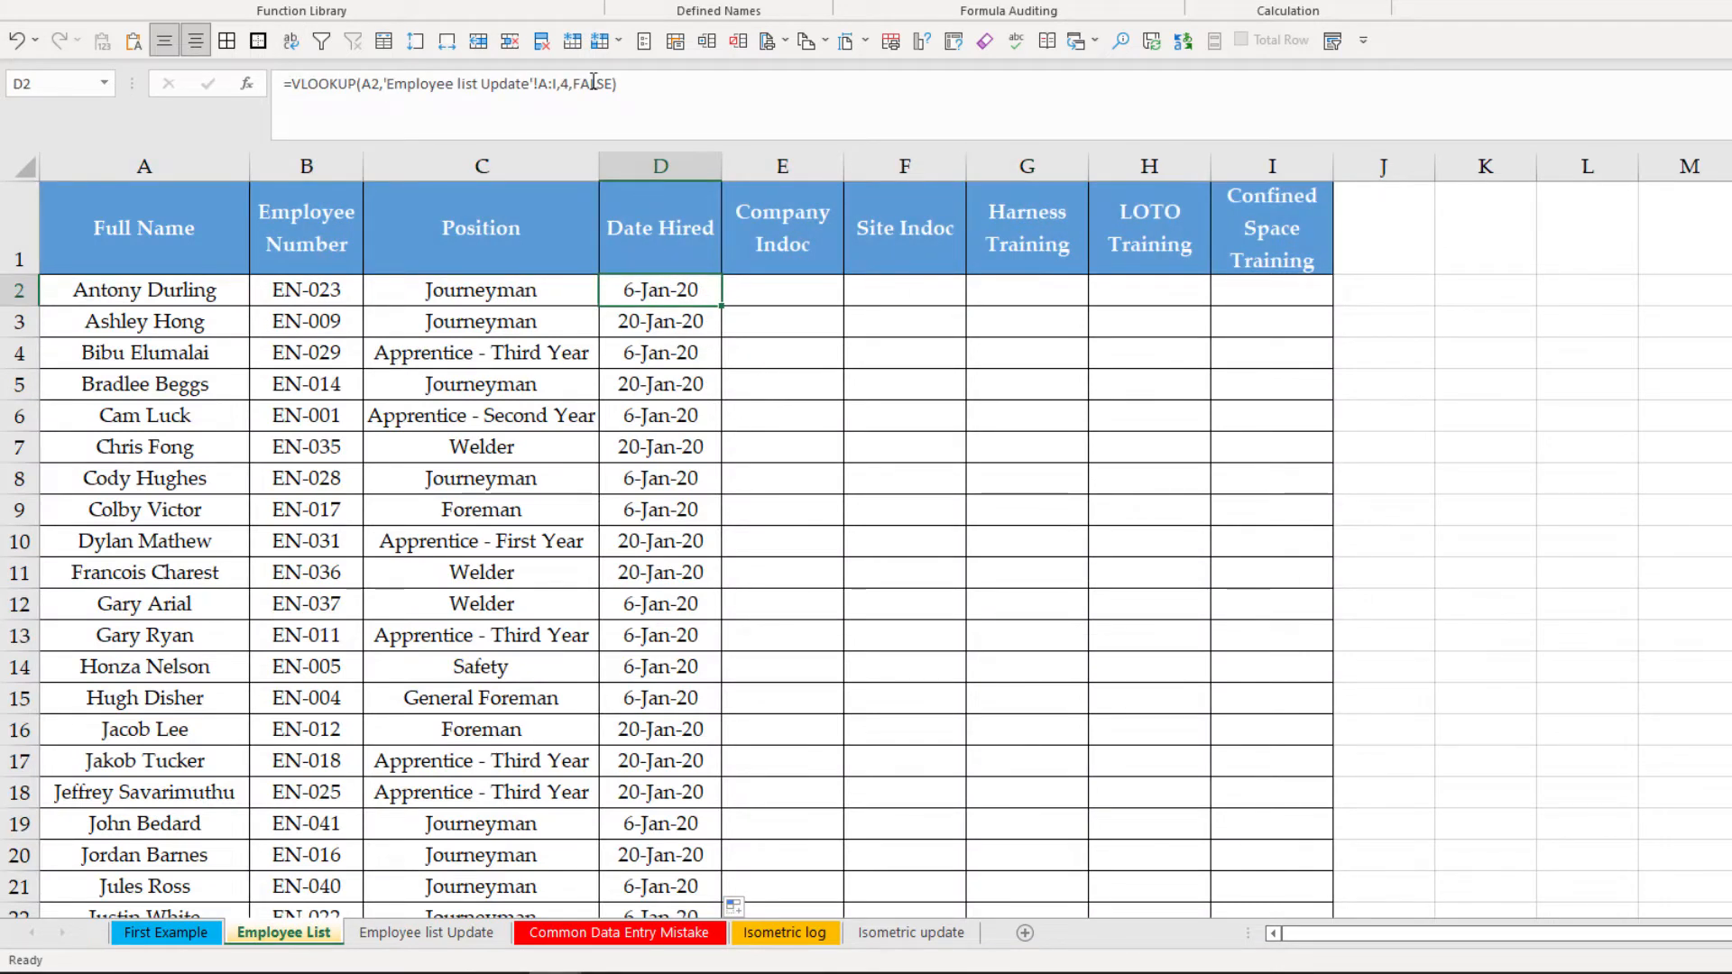
left_click_drag(619, 85, 282, 90)
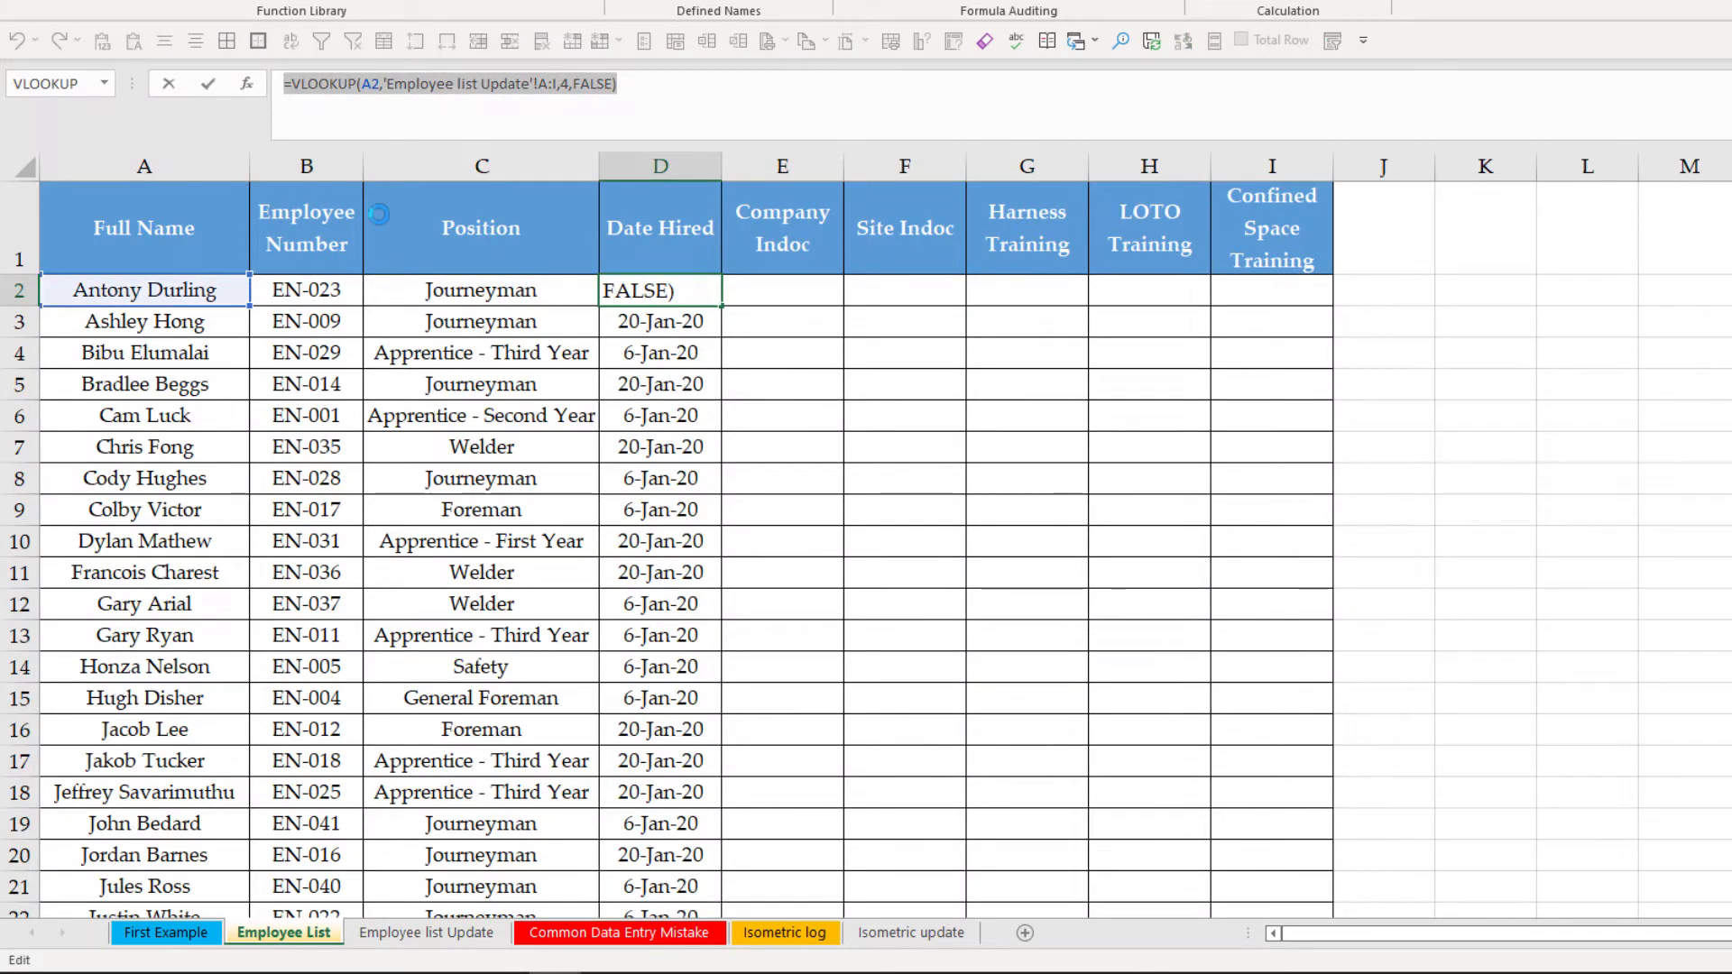
key("ctrl+c")
key("Escape")
left_click(770, 287)
key("ctrl+v")
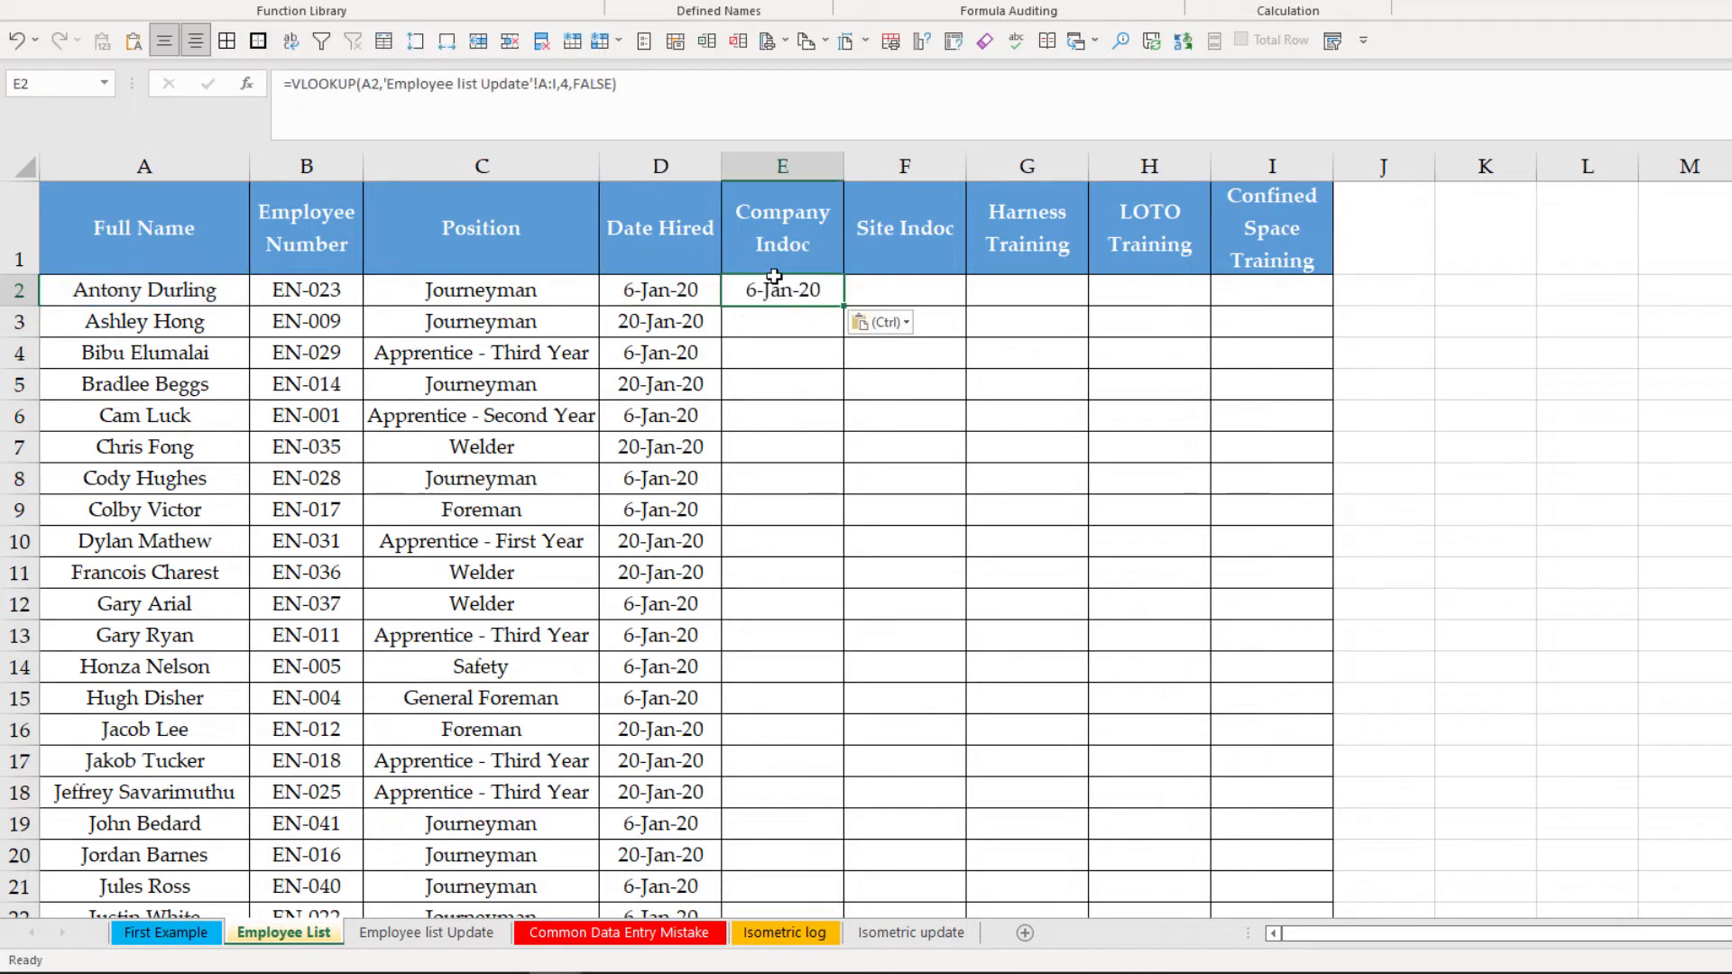
Set the column index number in the Company Indoc formula to 5 and fill it down to the last employee row.
left_click(573, 91)
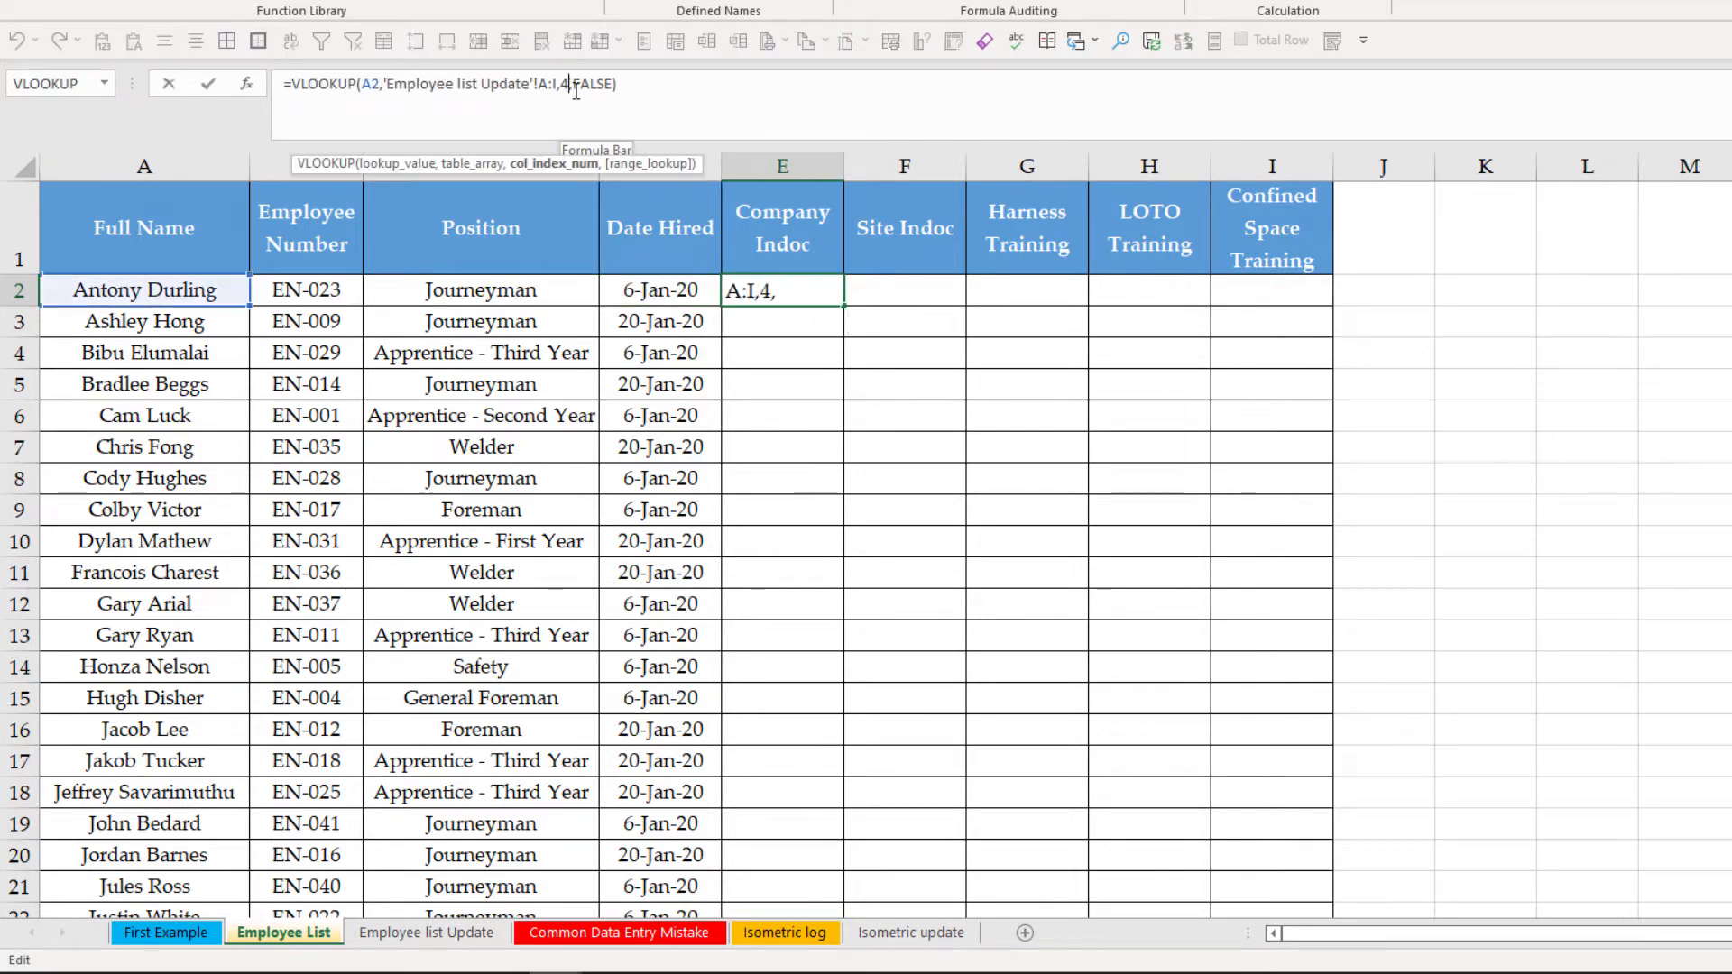
key("BackSpace")
type("5")
key("Return")
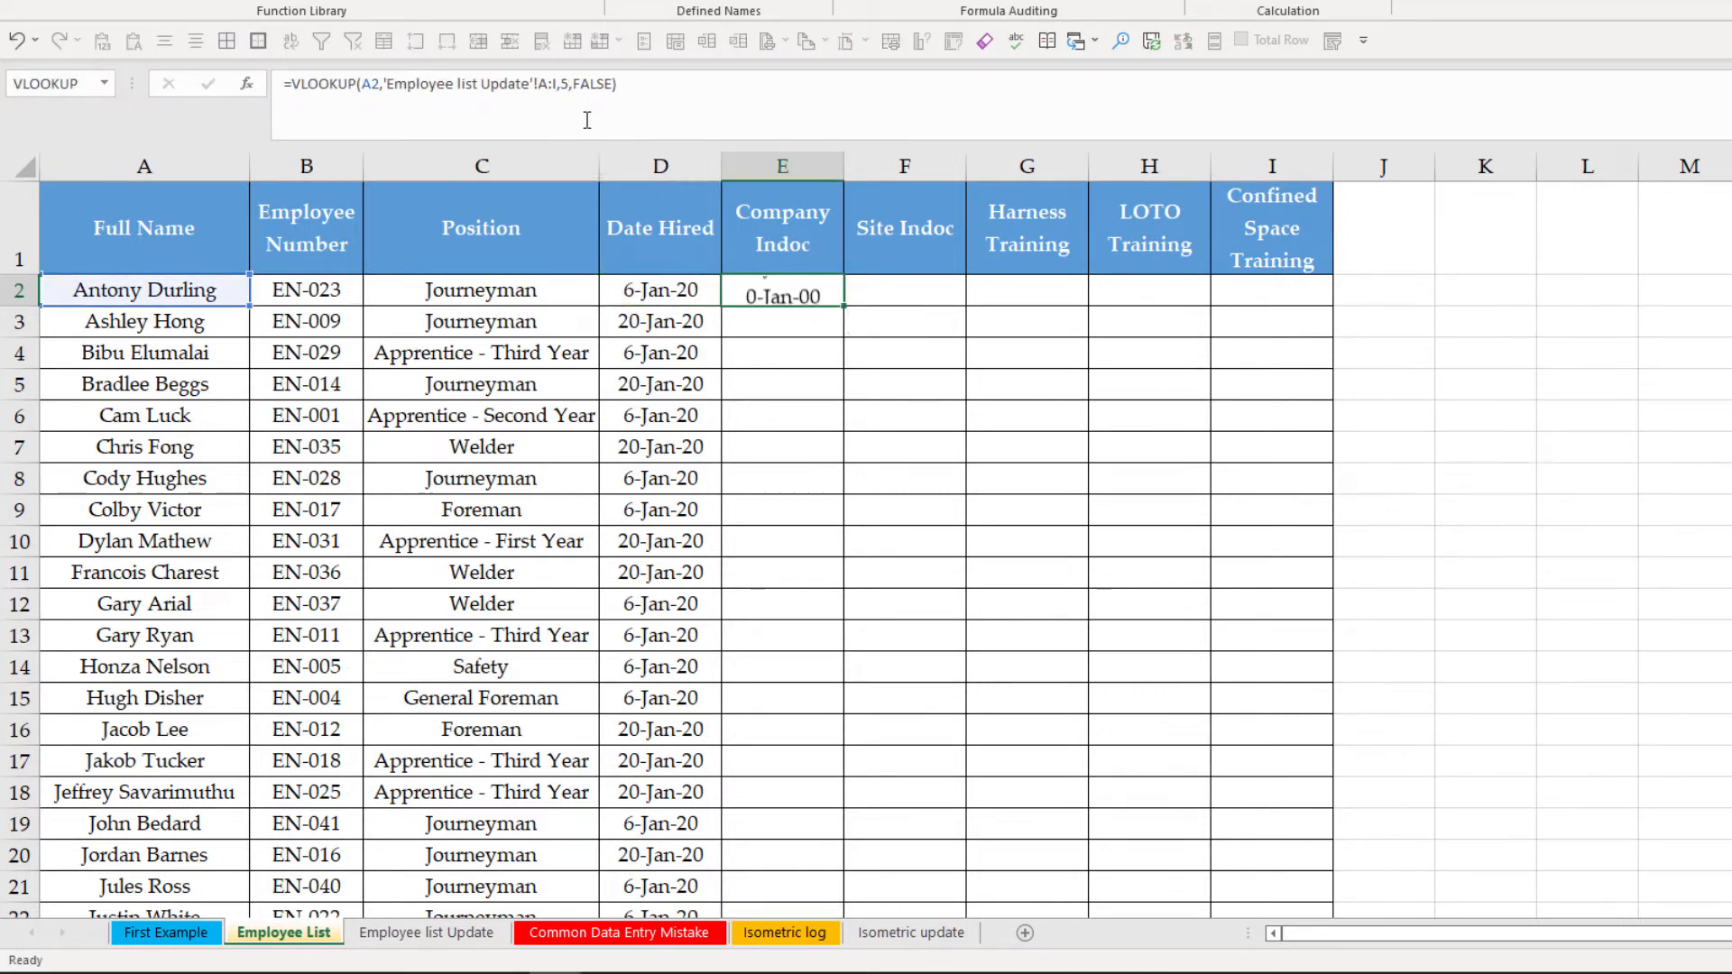
left_click(782, 289)
double_click(843, 306)
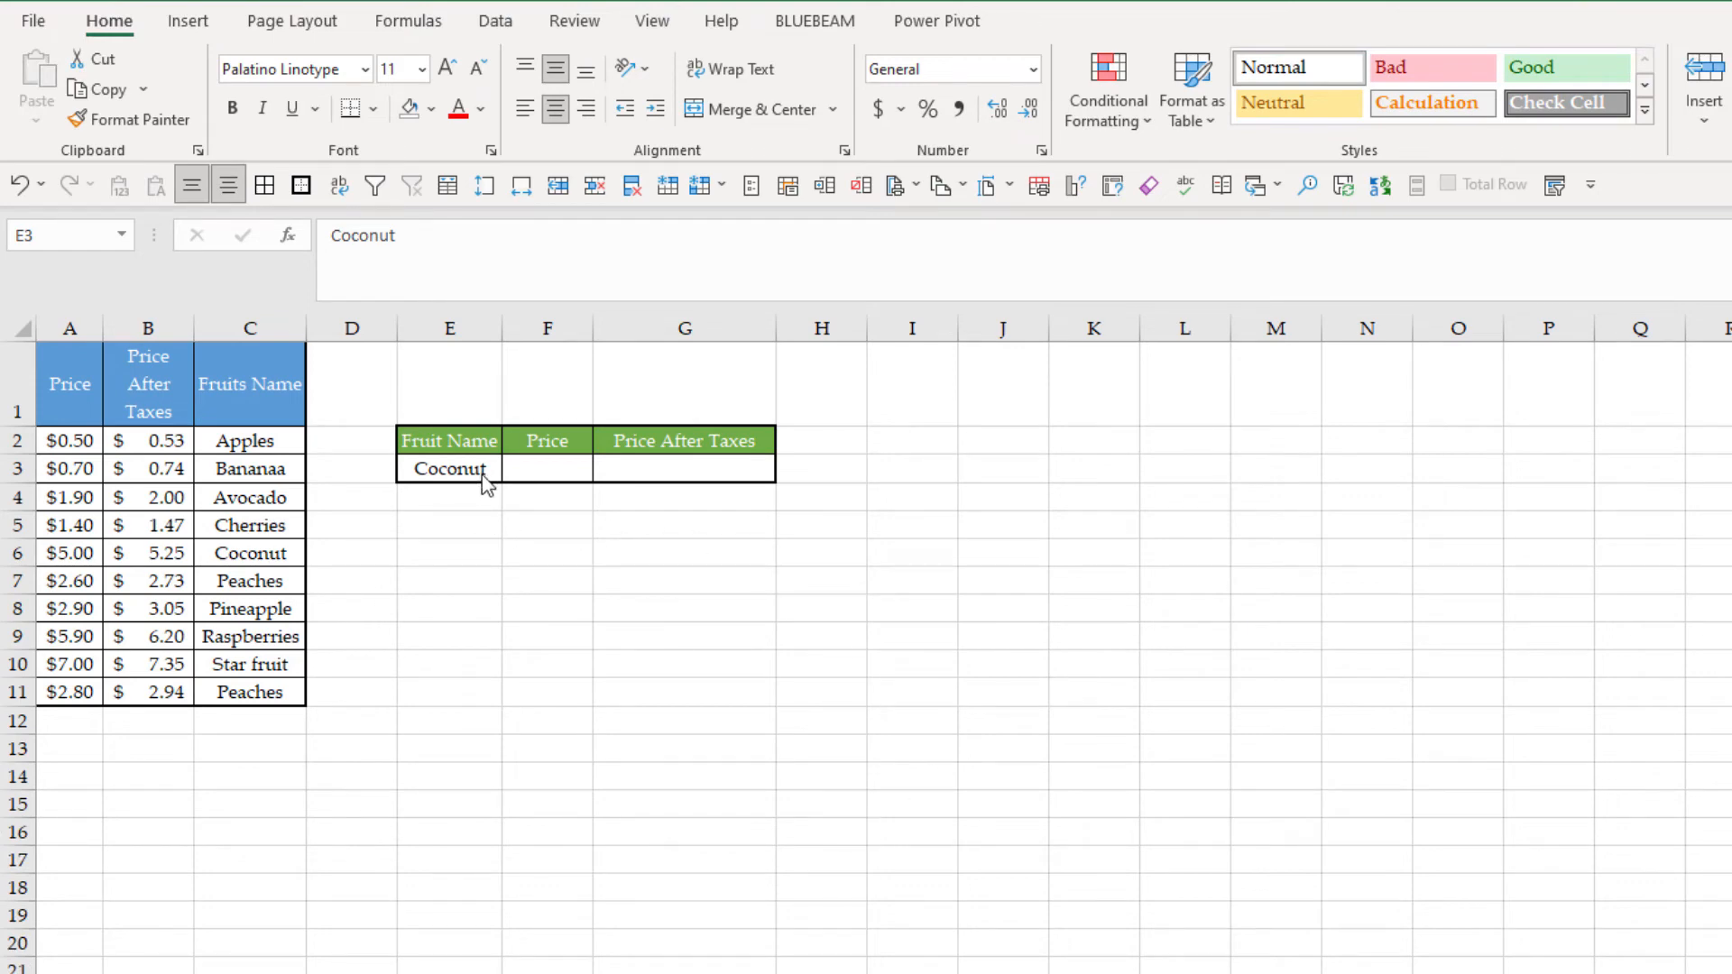
Insert a VLOOKUP function in Price cell F3 with lookup value E3 and columns A:C as the table array.
left_click(516, 468)
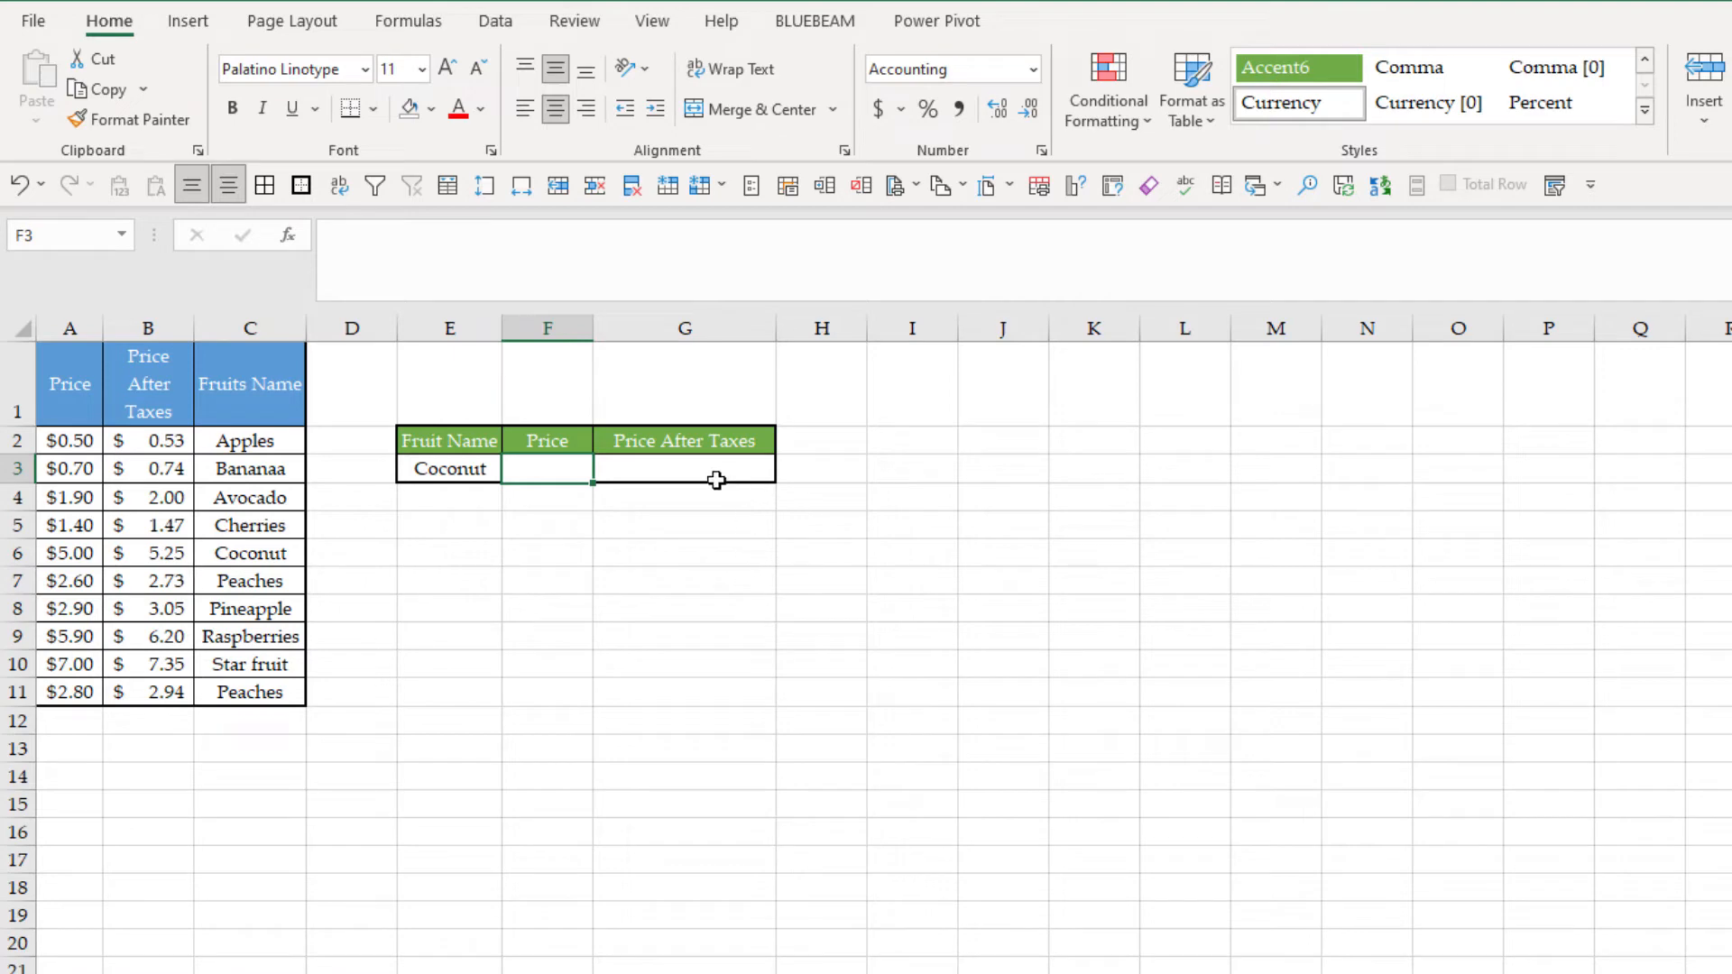
left_click(420, 21)
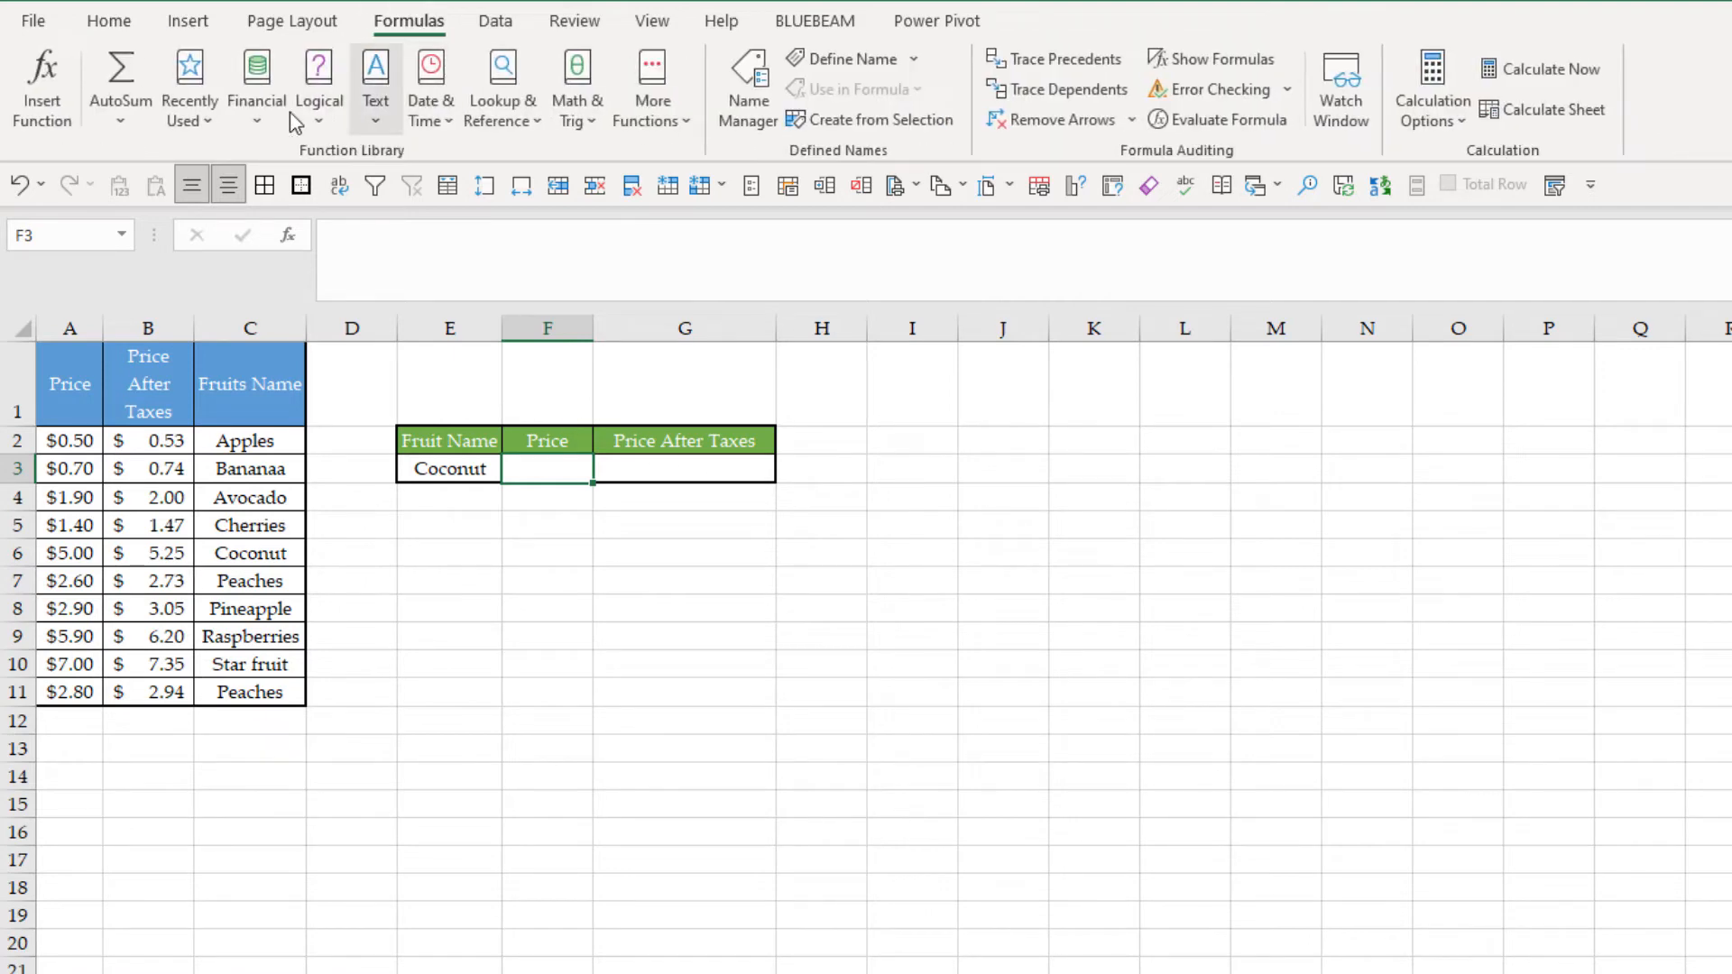
left_click(77, 90)
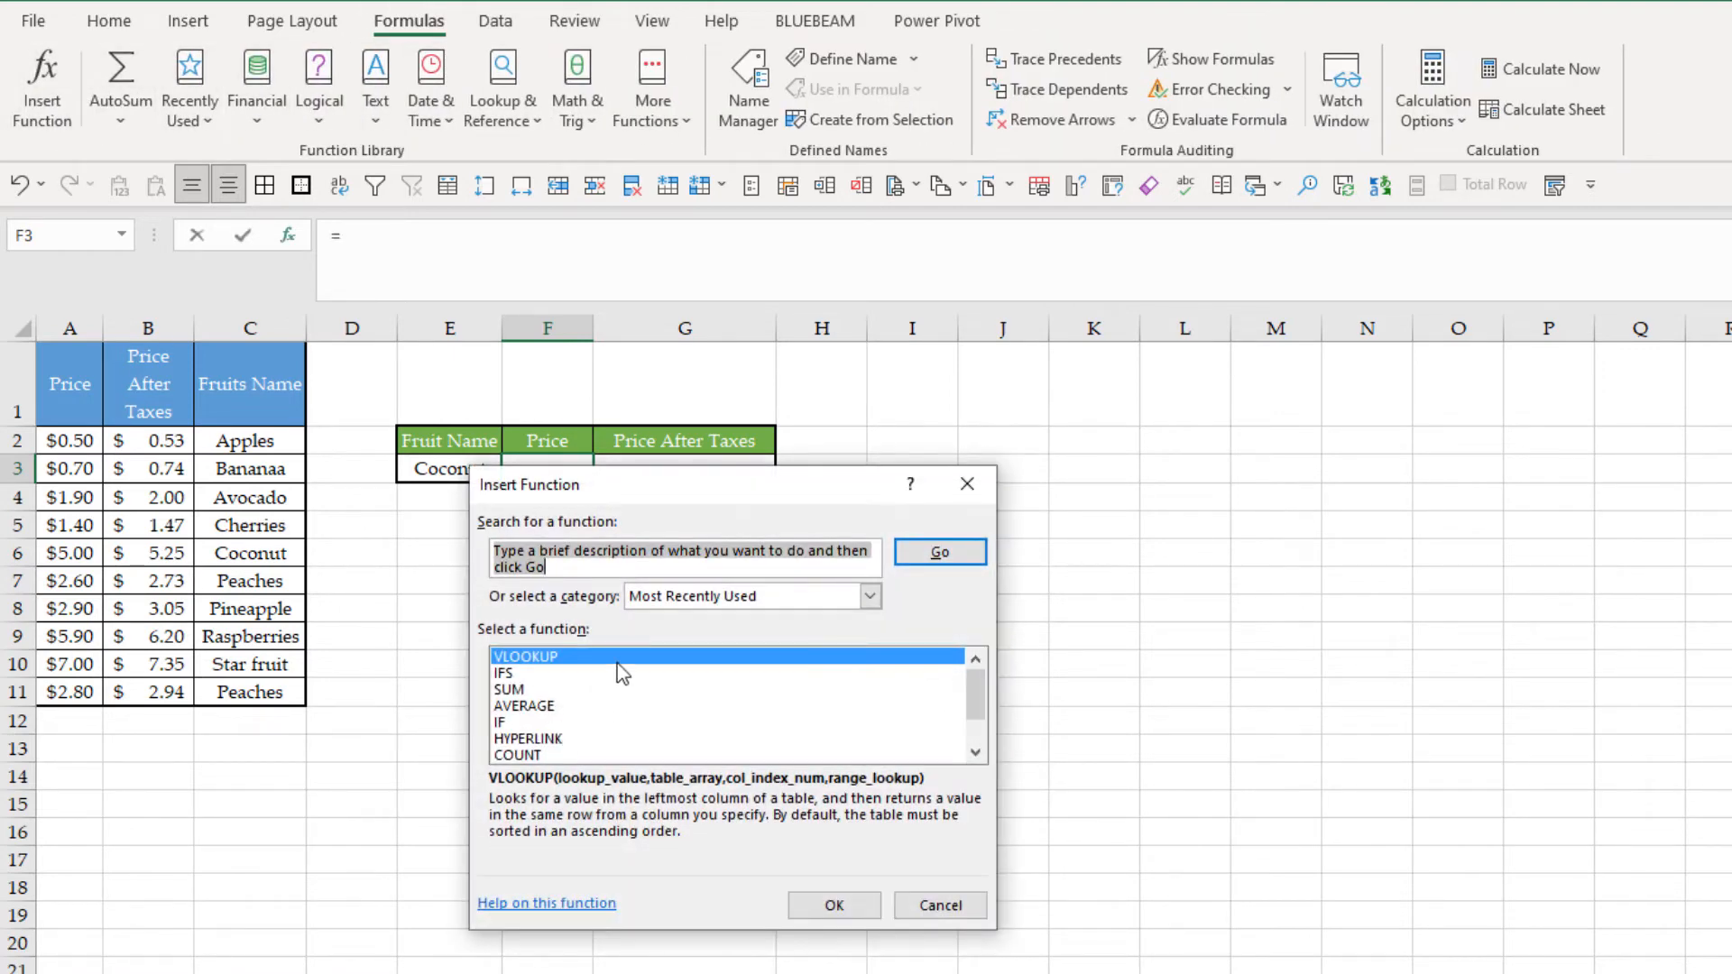
double_click(618, 661)
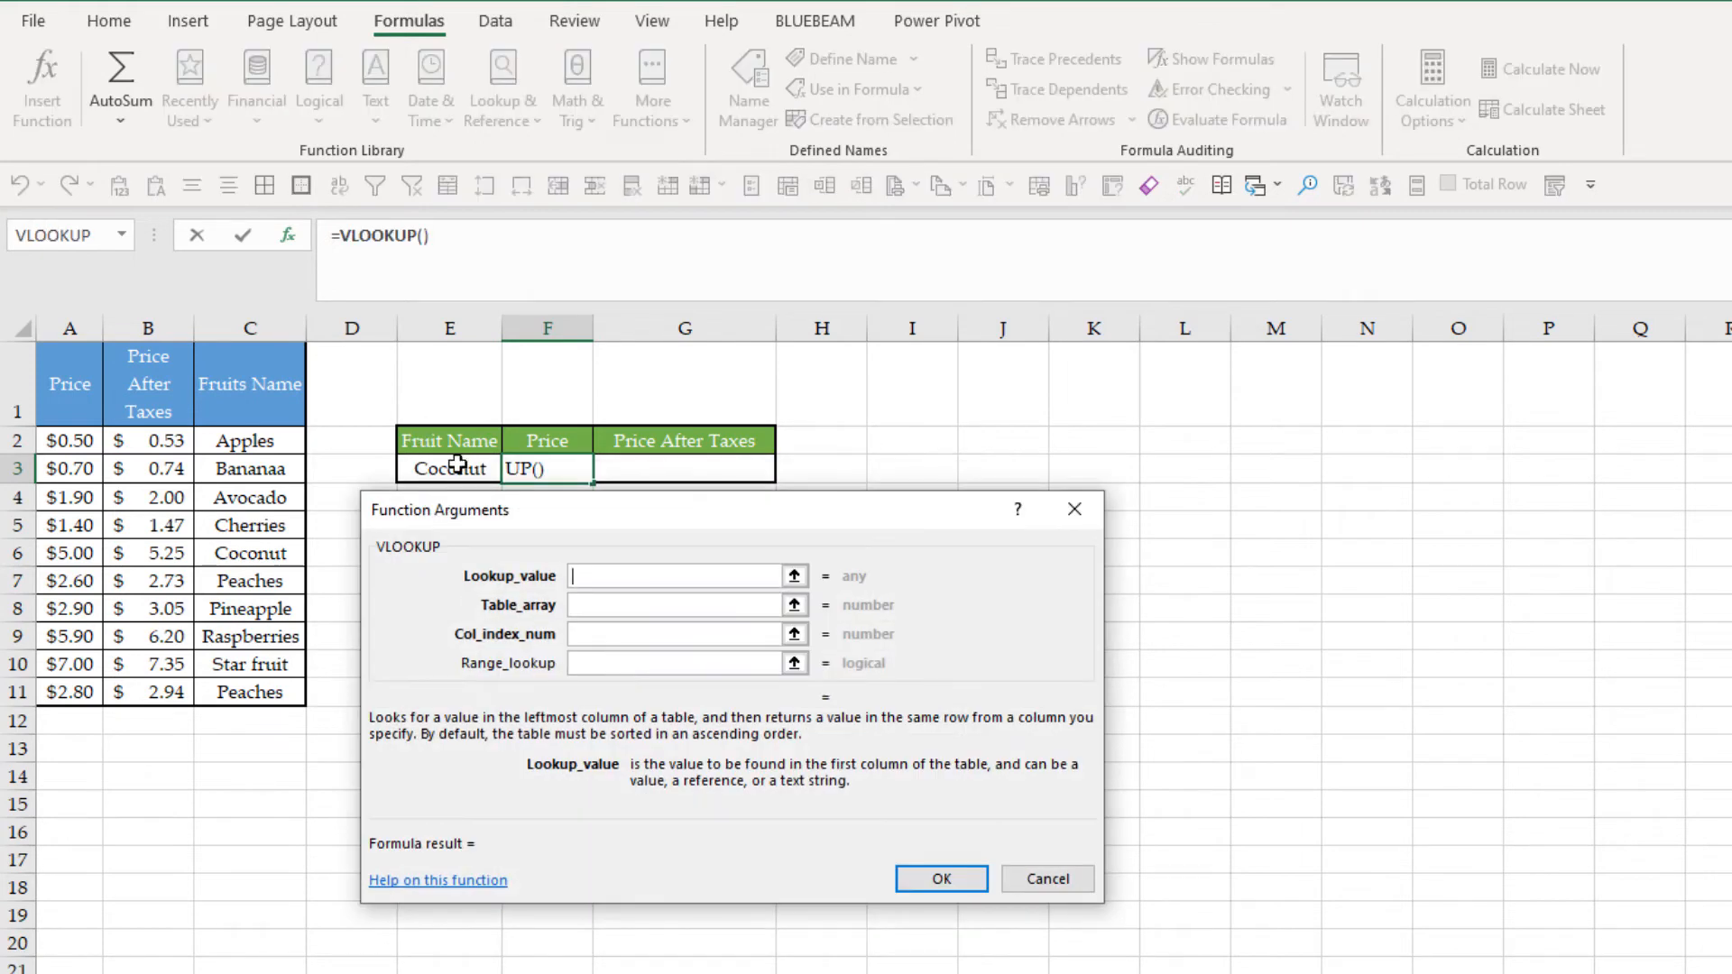
left_click(458, 465)
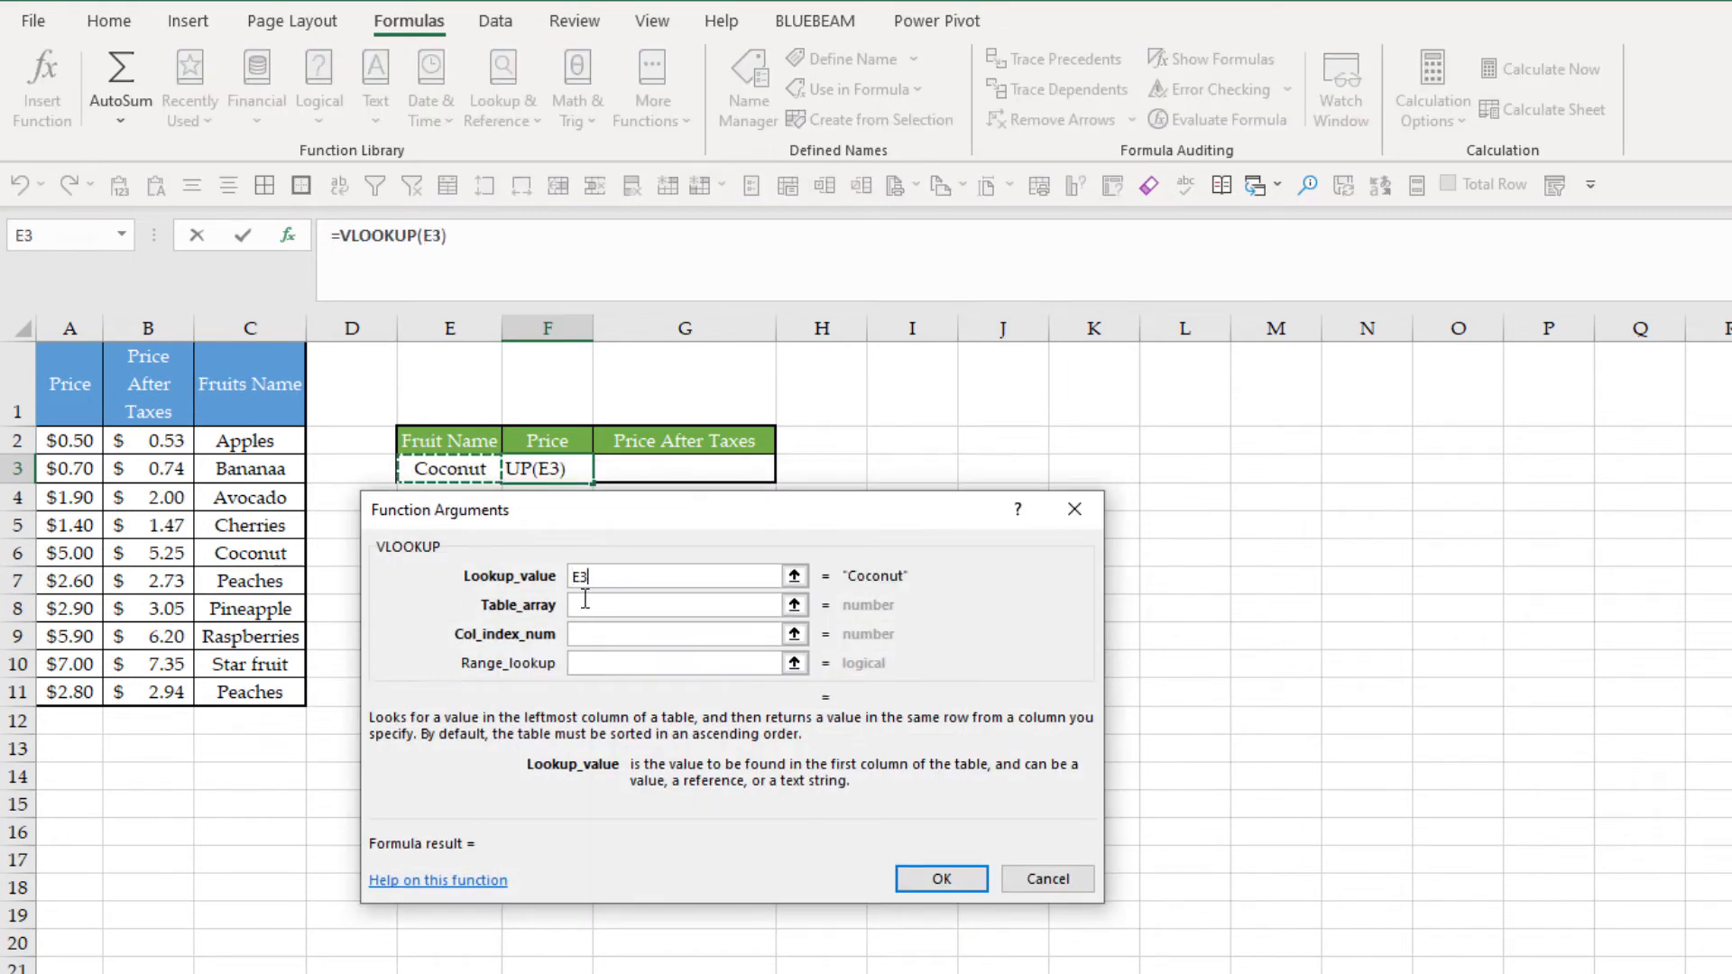
left_click(619, 606)
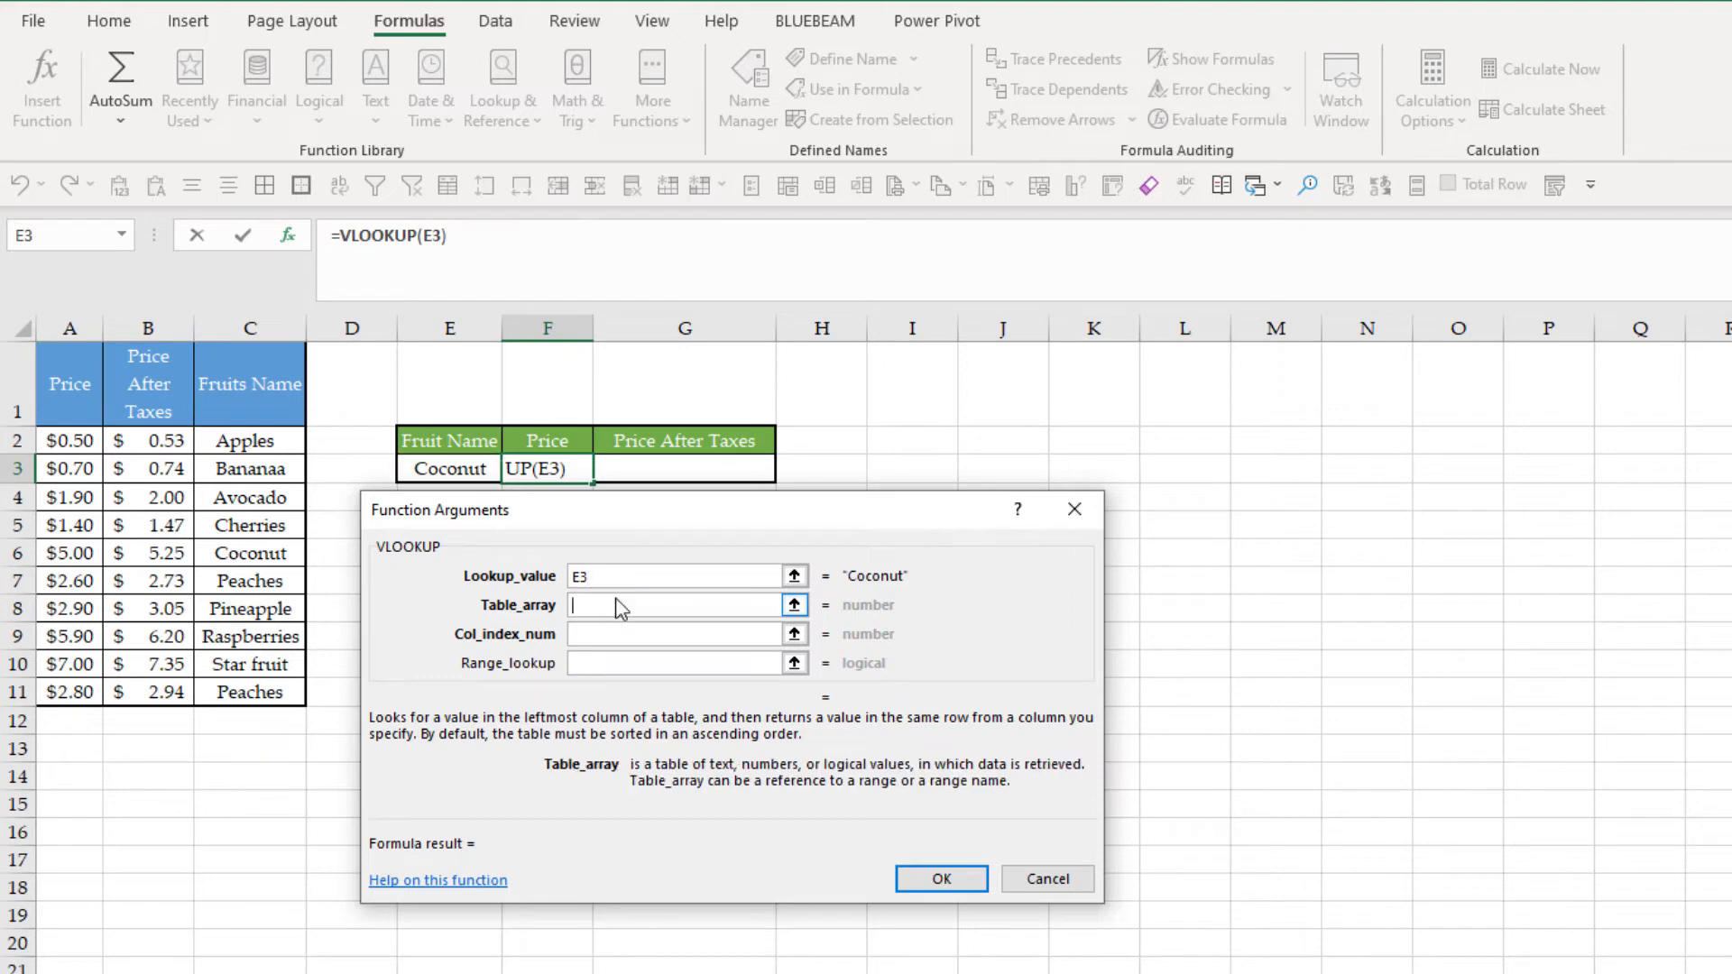
left_click_drag(67, 328, 208, 336)
Set the VLOOKUP's column index number to 1 and range lookup to FALSE, and enter the formula in F3.
key("Tab")
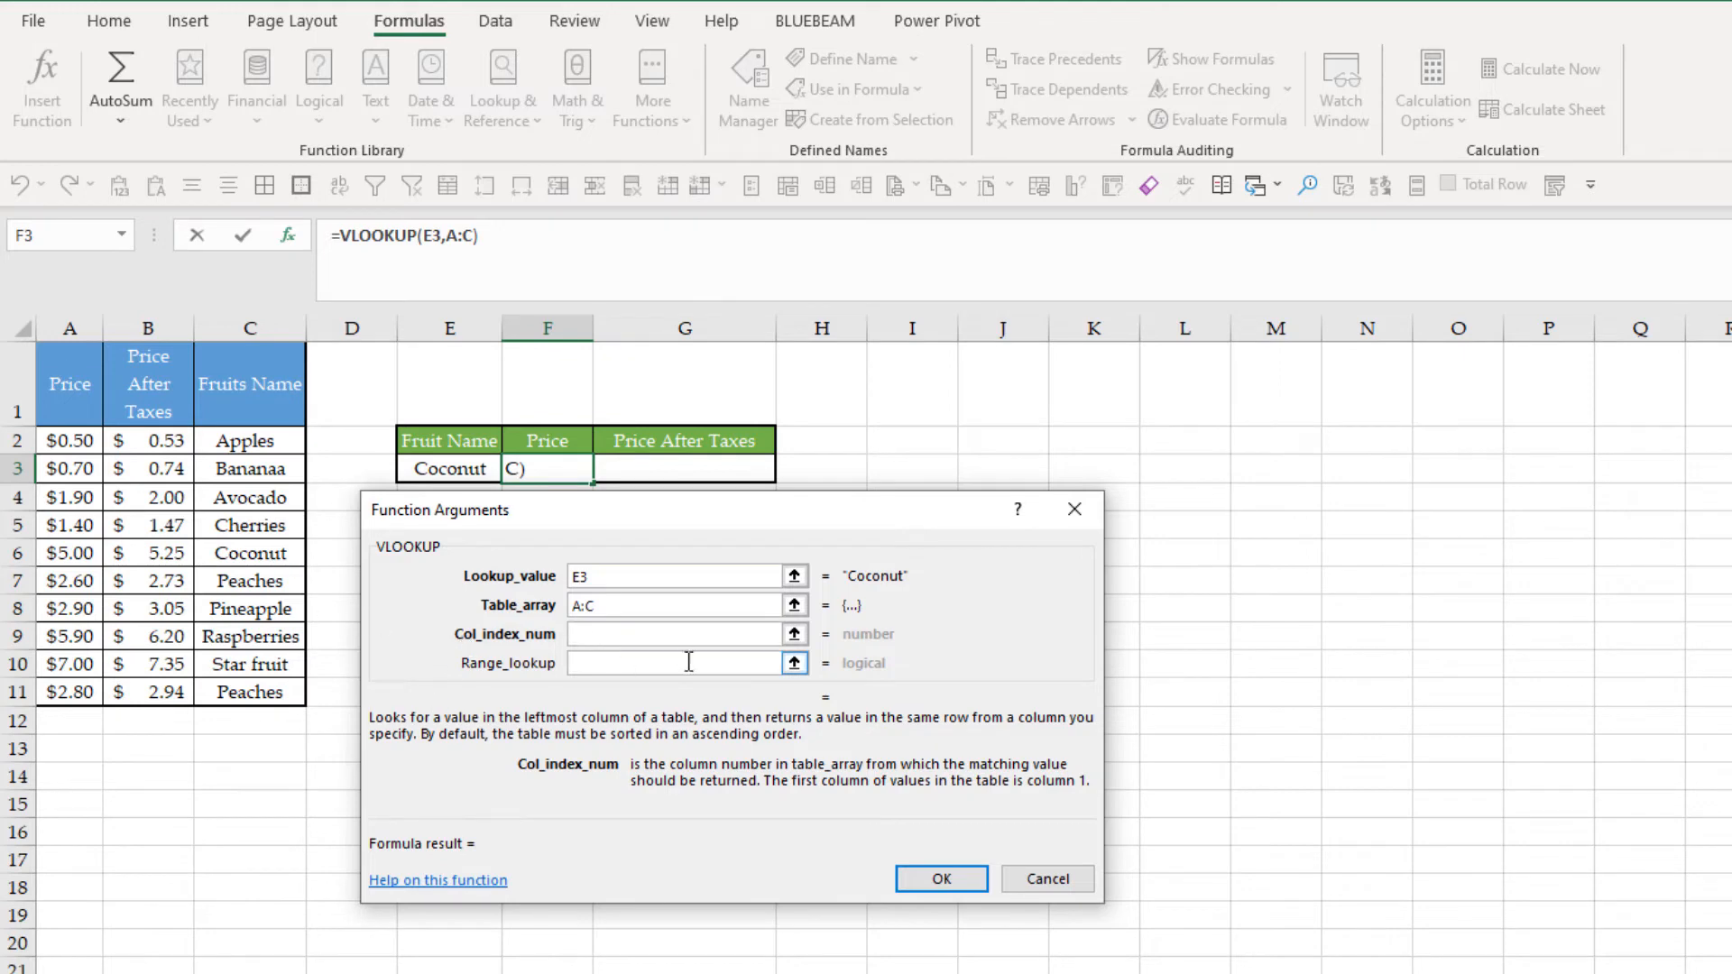
type("1")
left_click(646, 666)
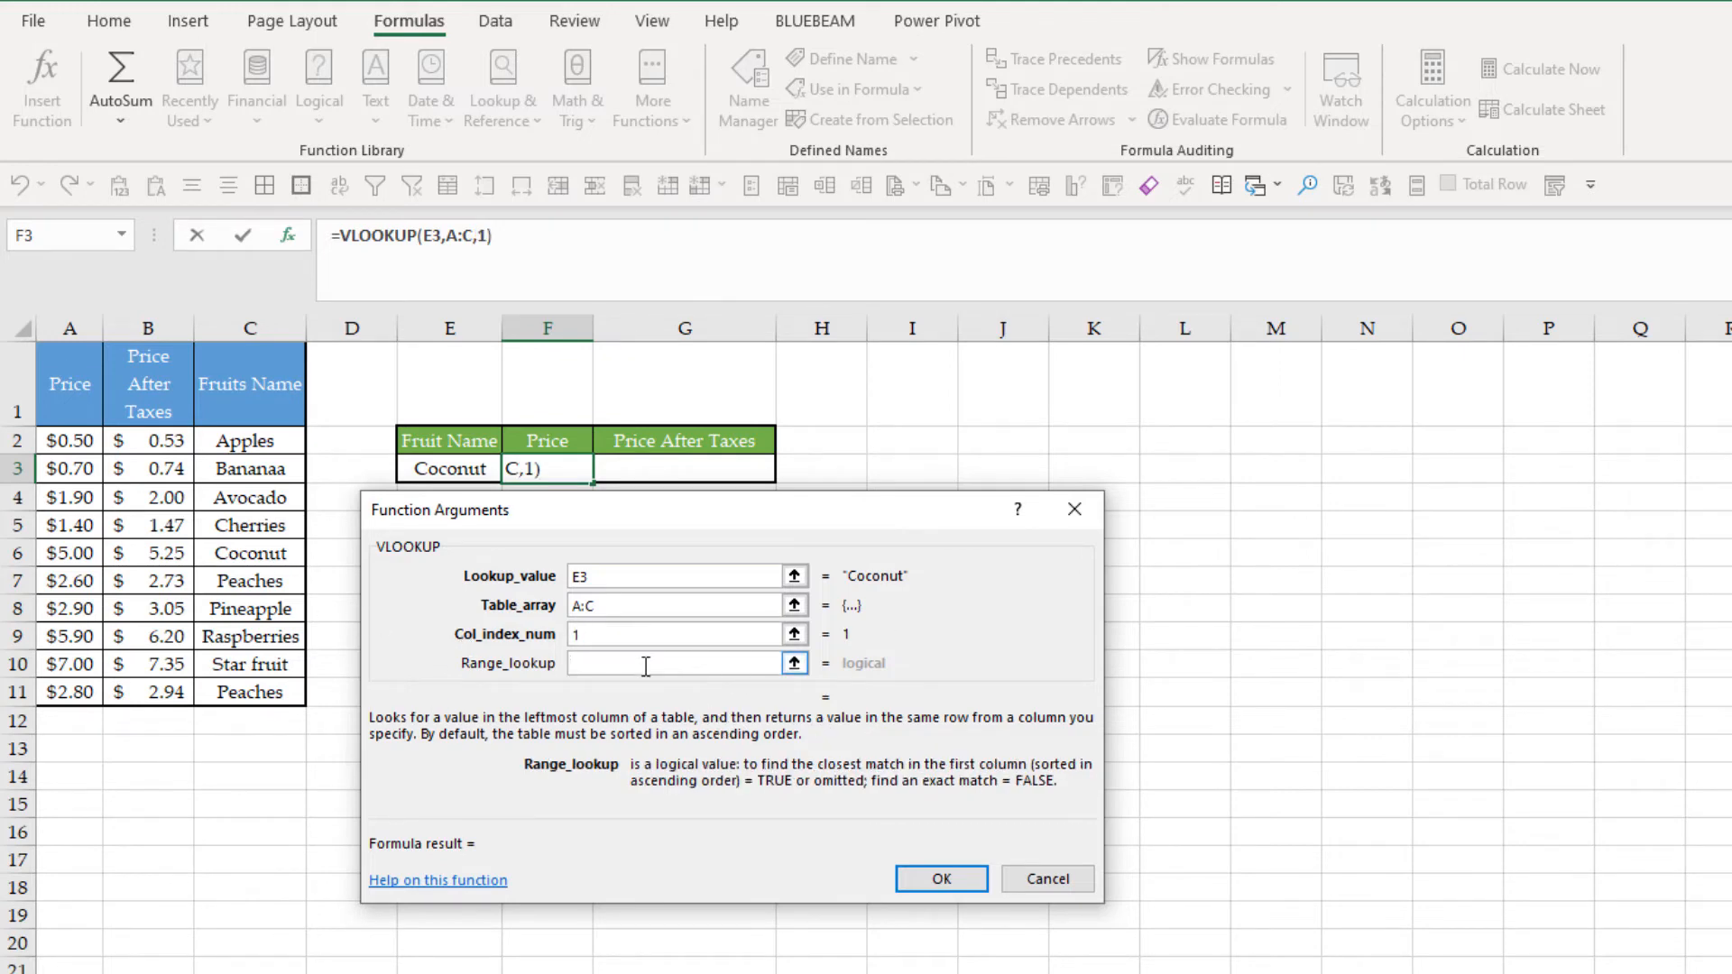
type("fals")
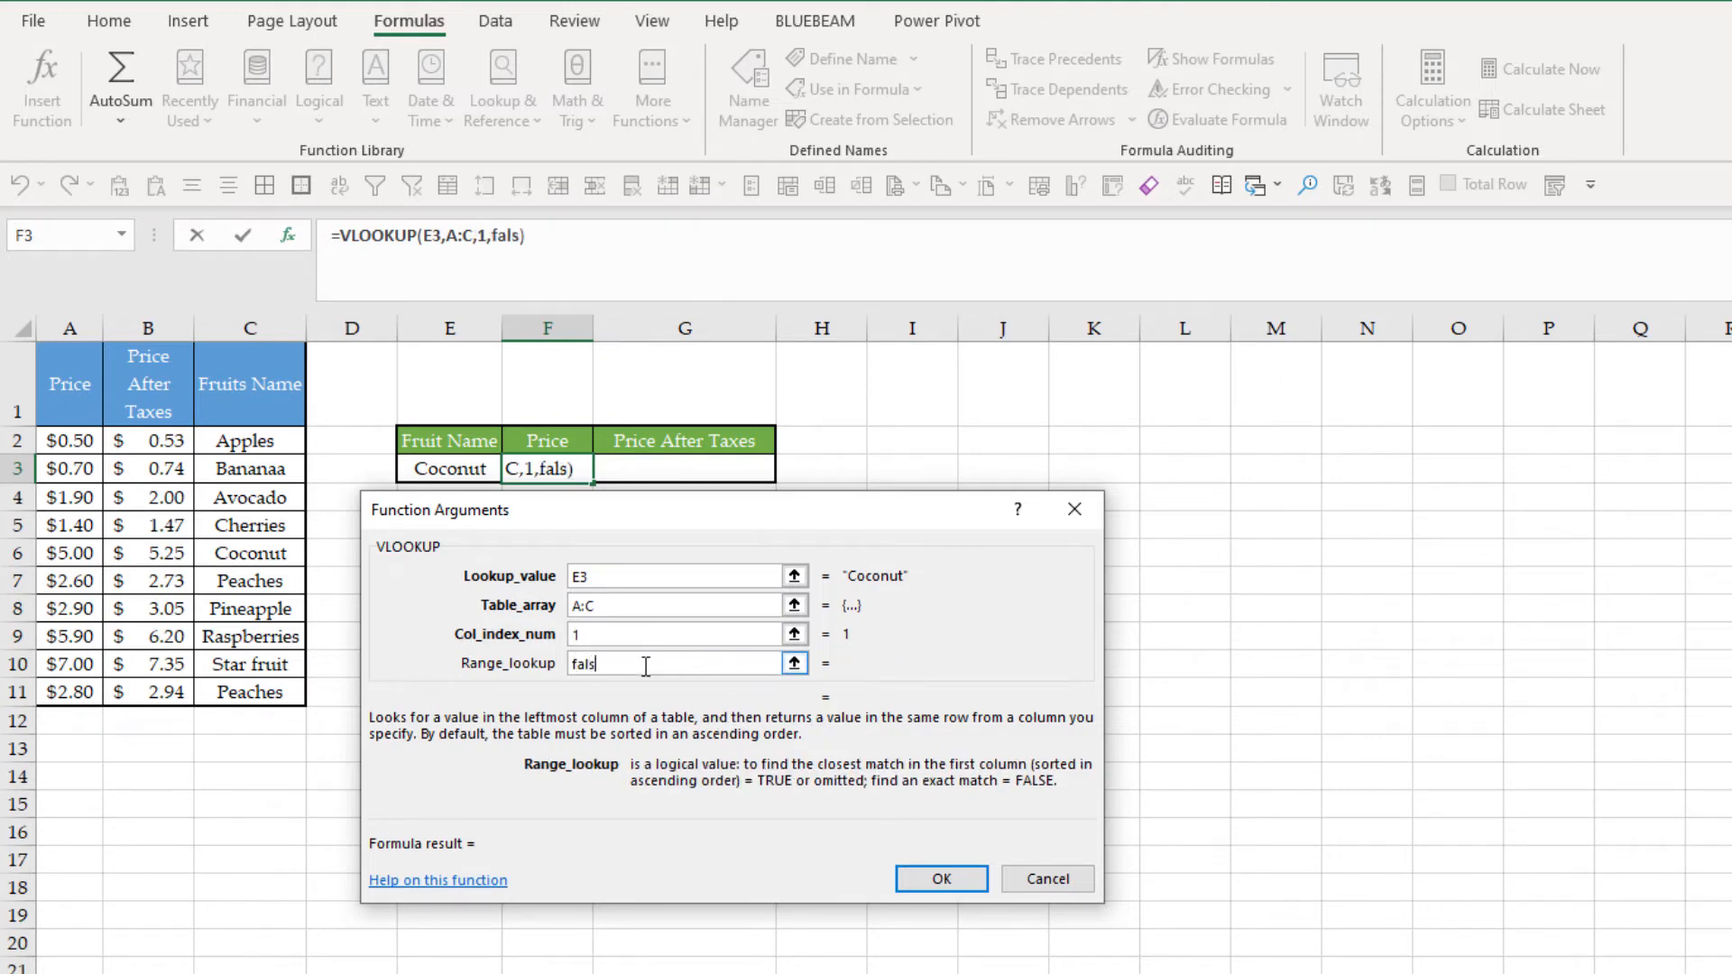
type("e")
key("Return")
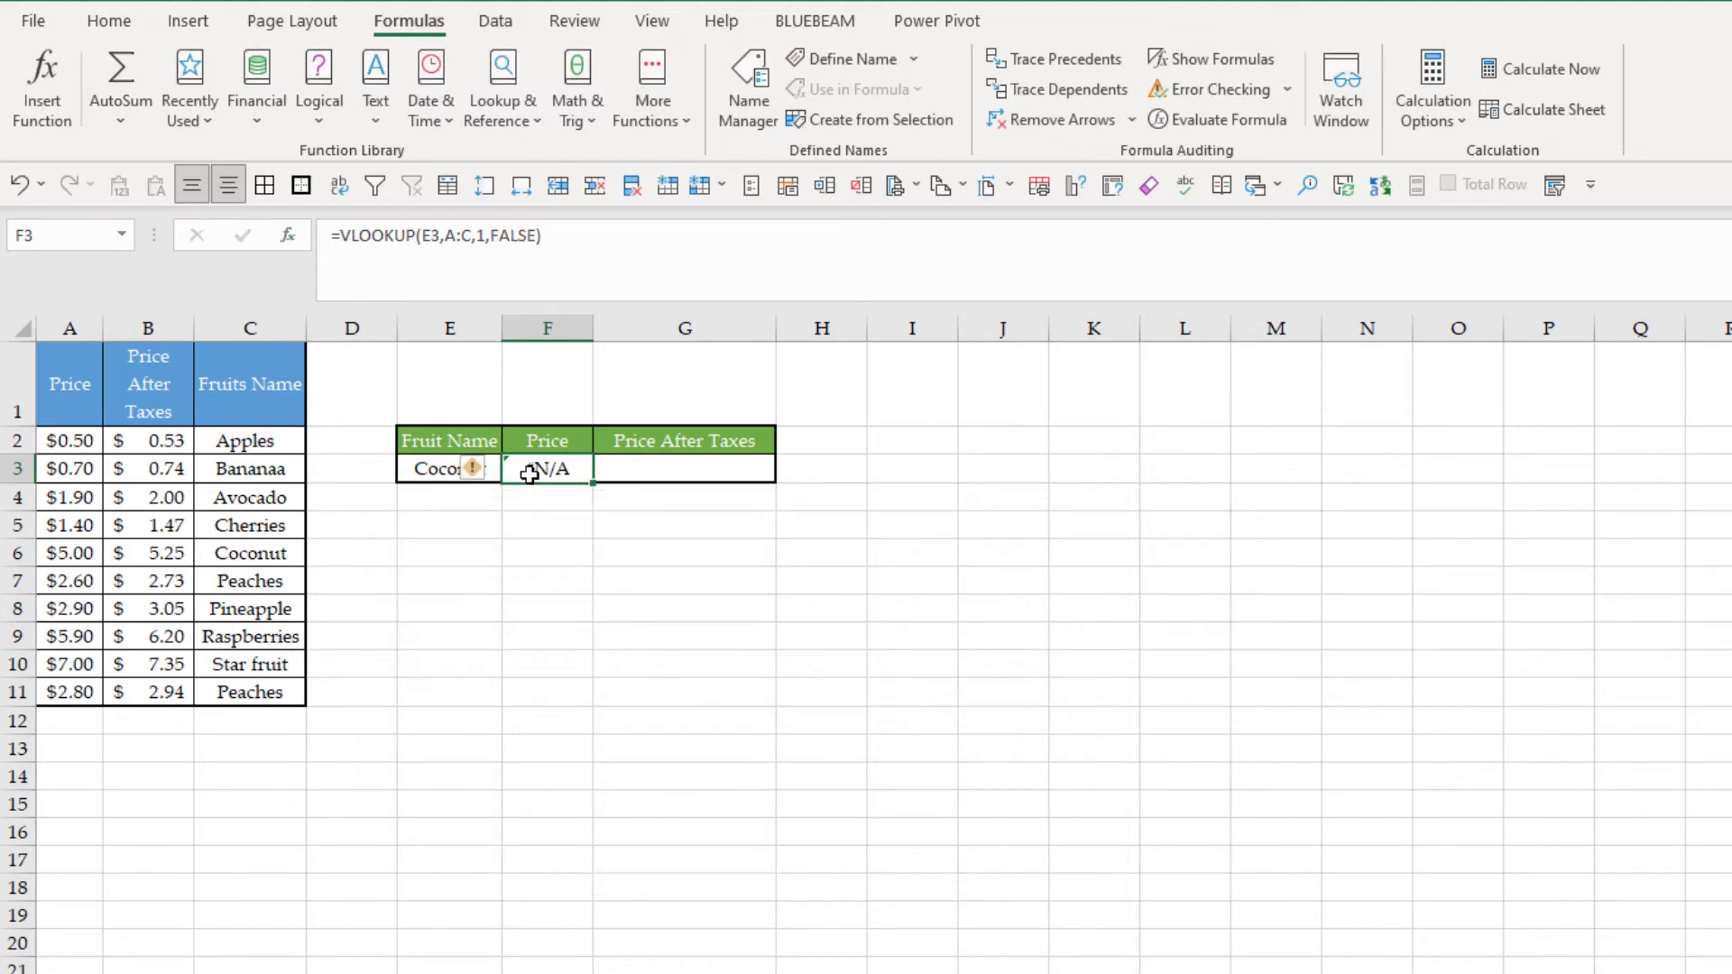
Move the Fruits Name column in front of the Price column so it is the first column of the table.
left_click(271, 329)
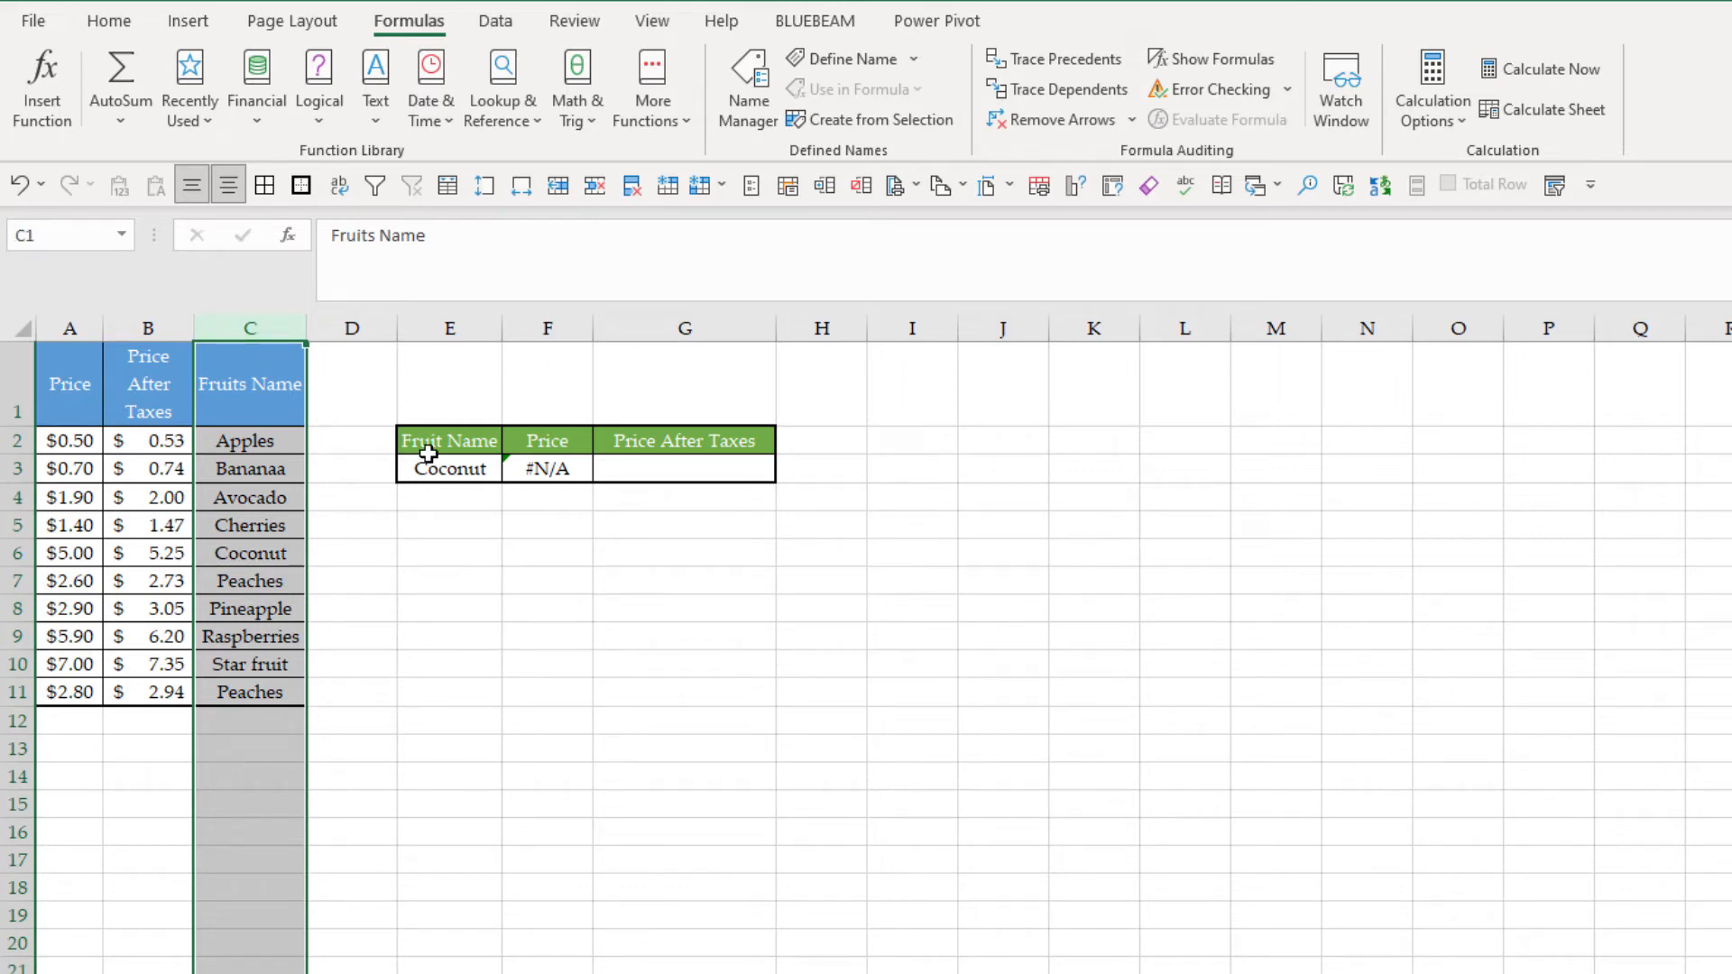
left_click(458, 467)
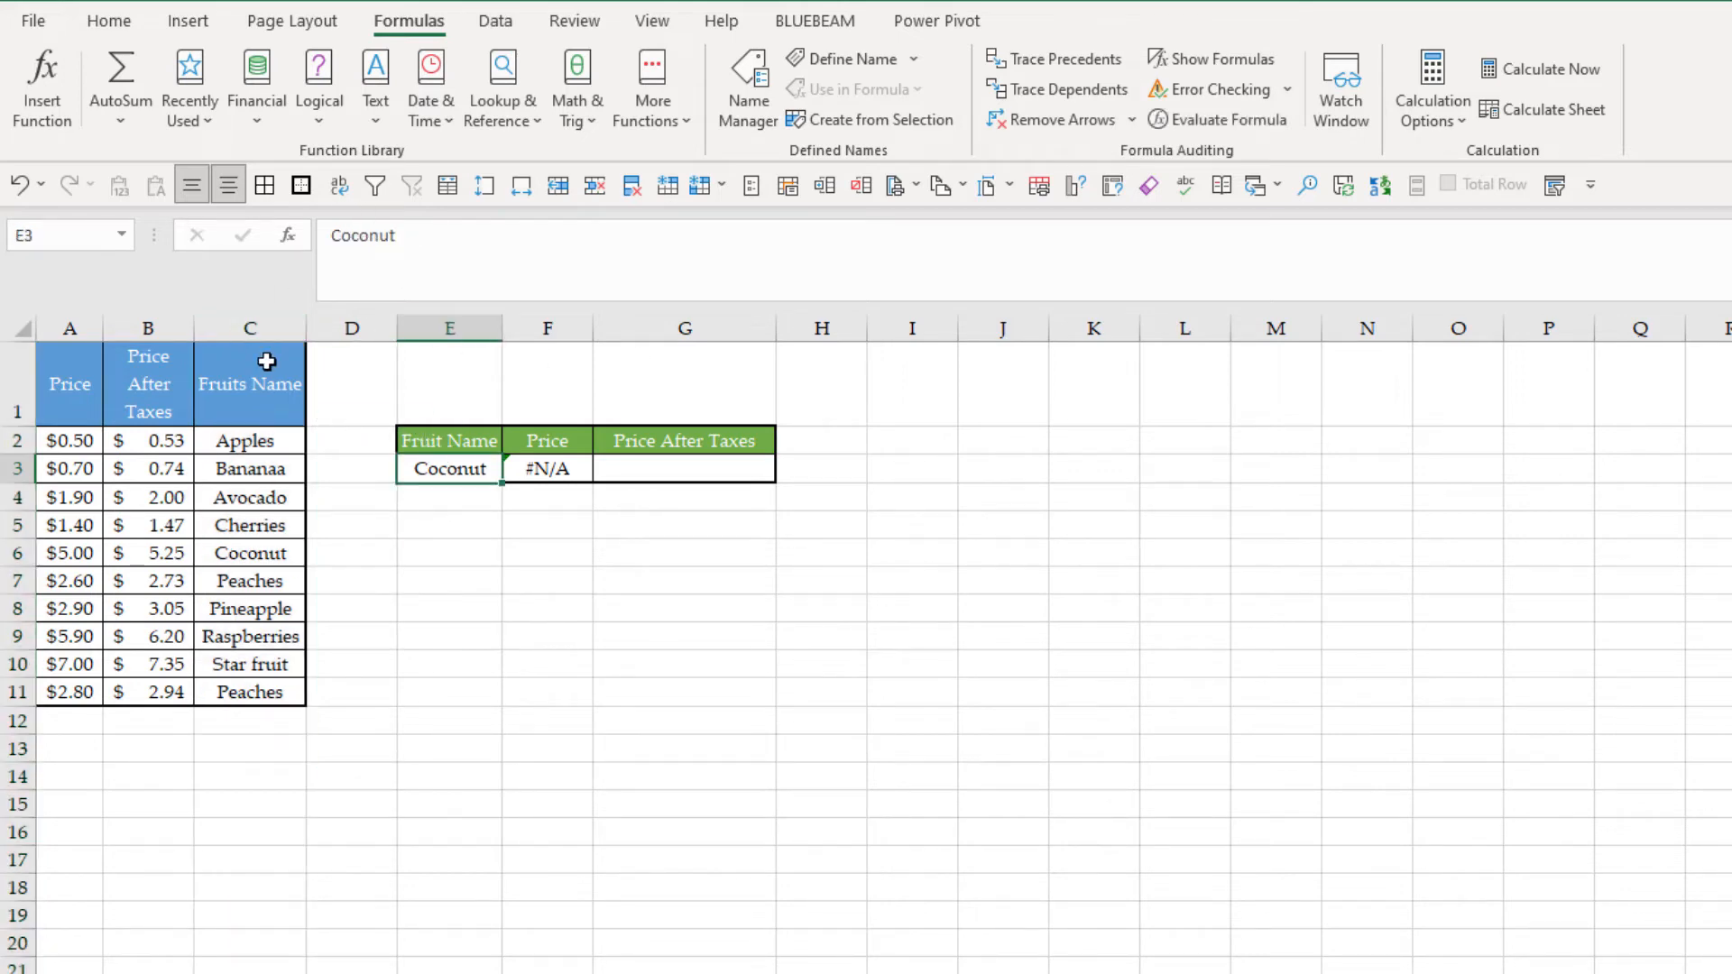
left_click(250, 323)
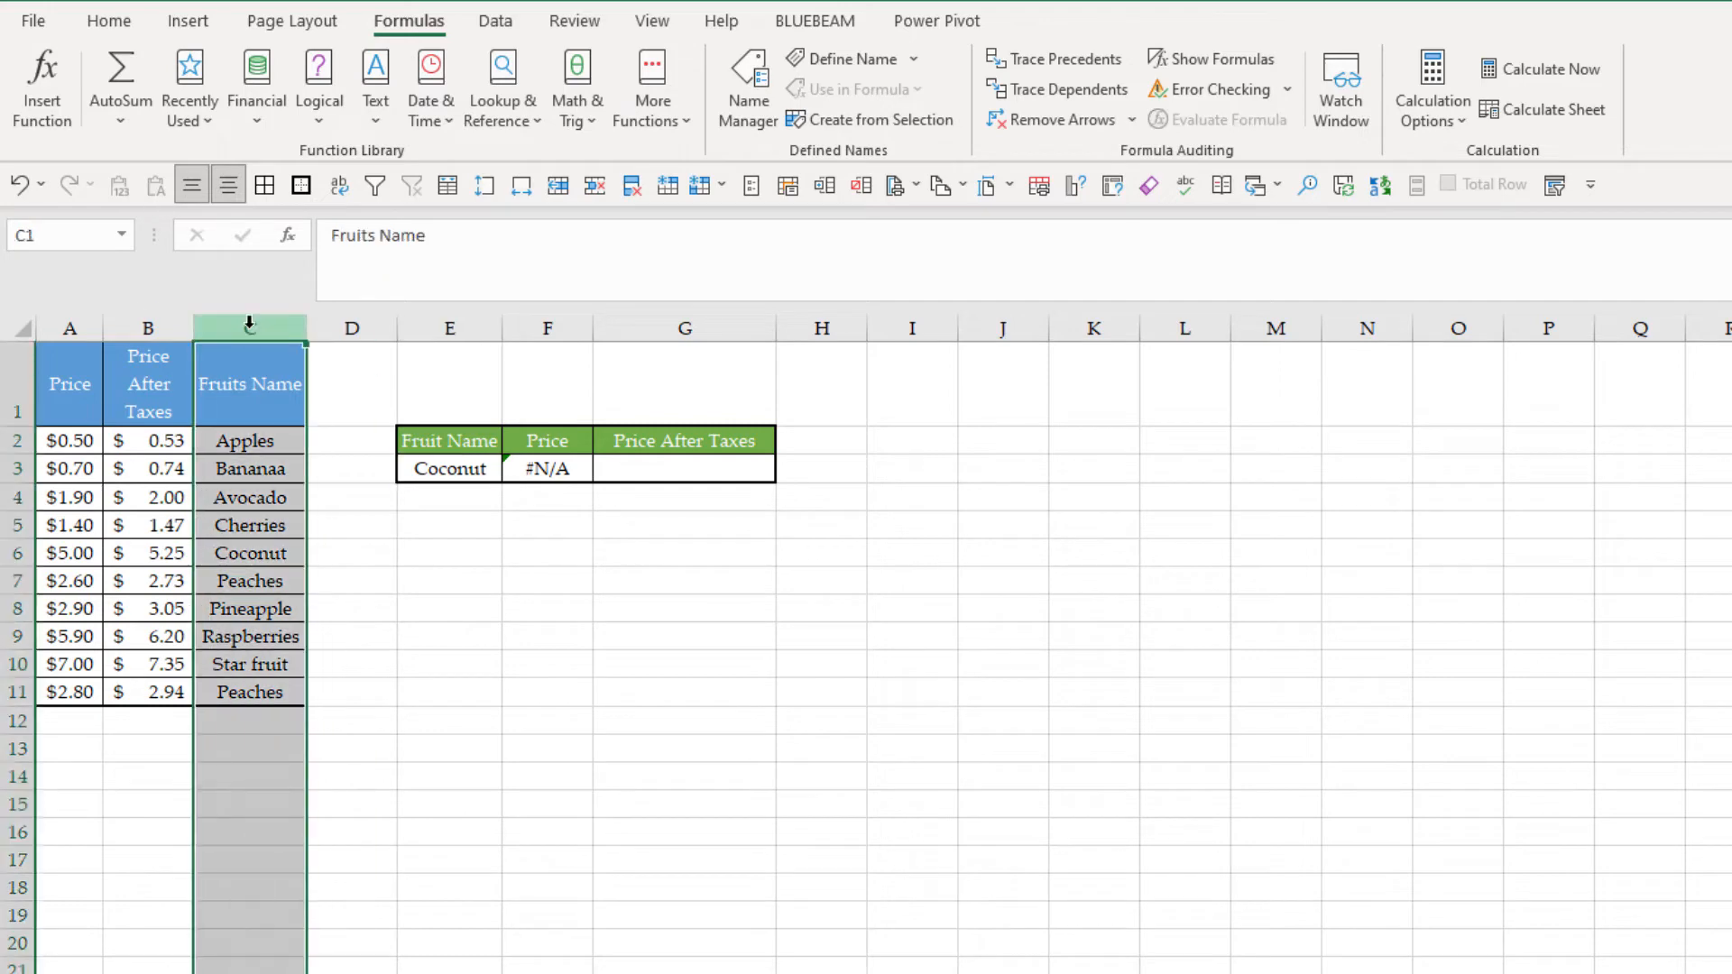
key("ctrl+c")
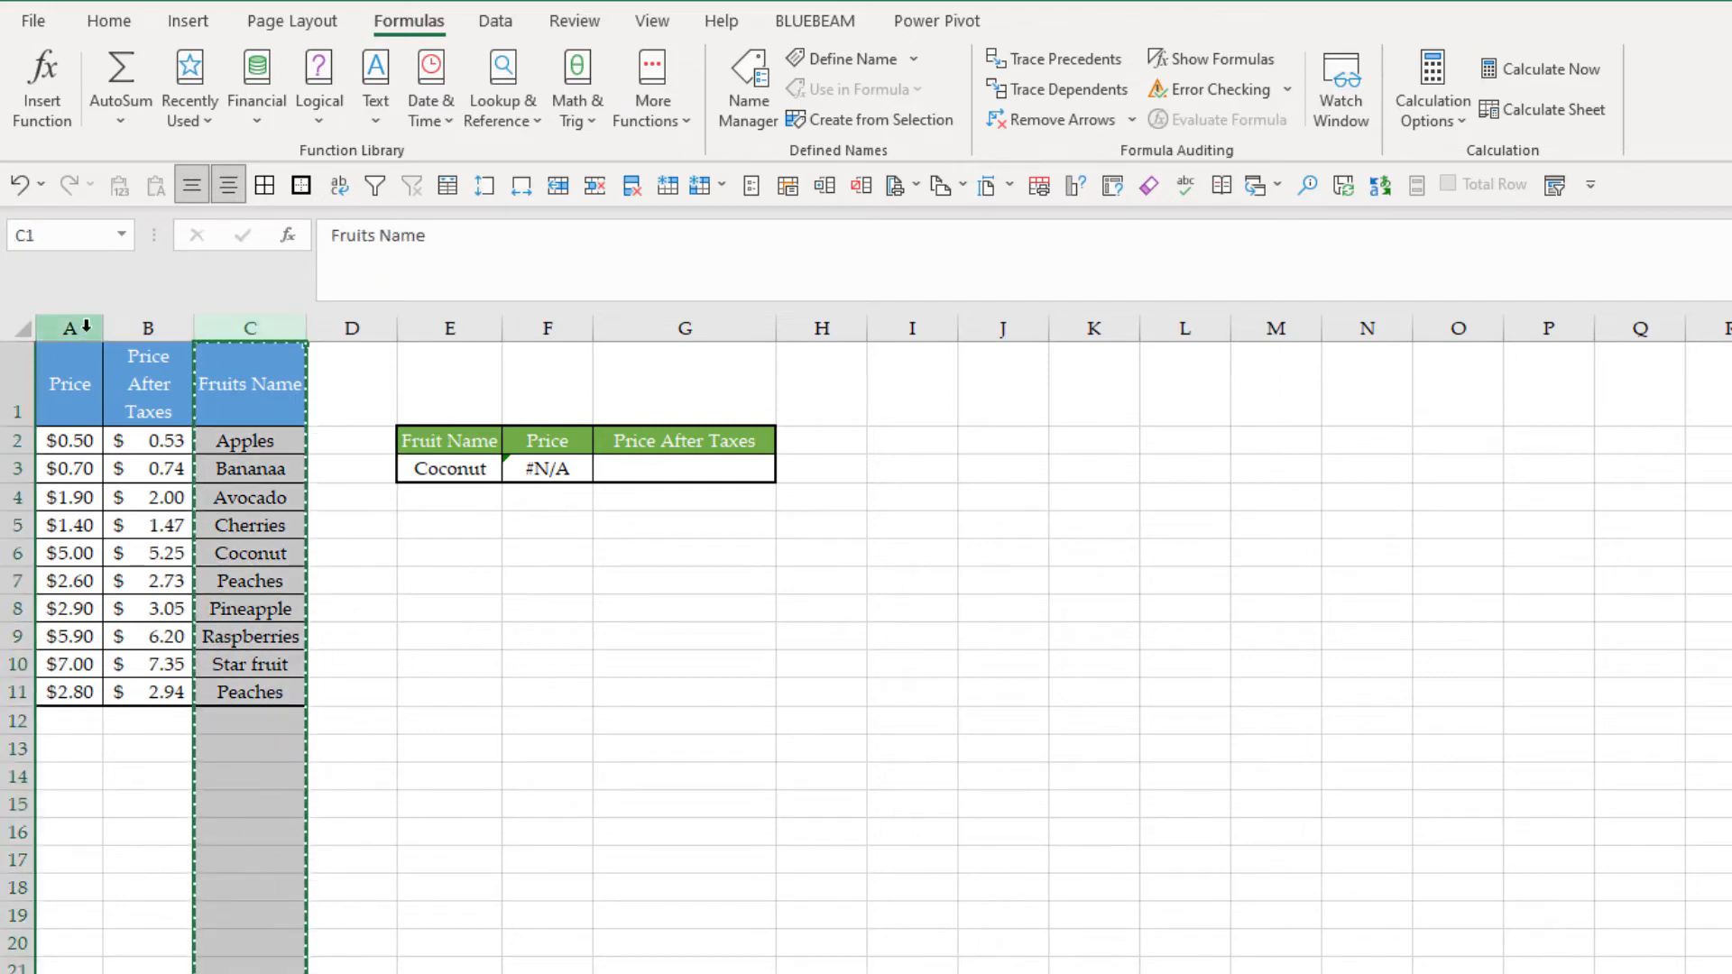
left_click(72, 328)
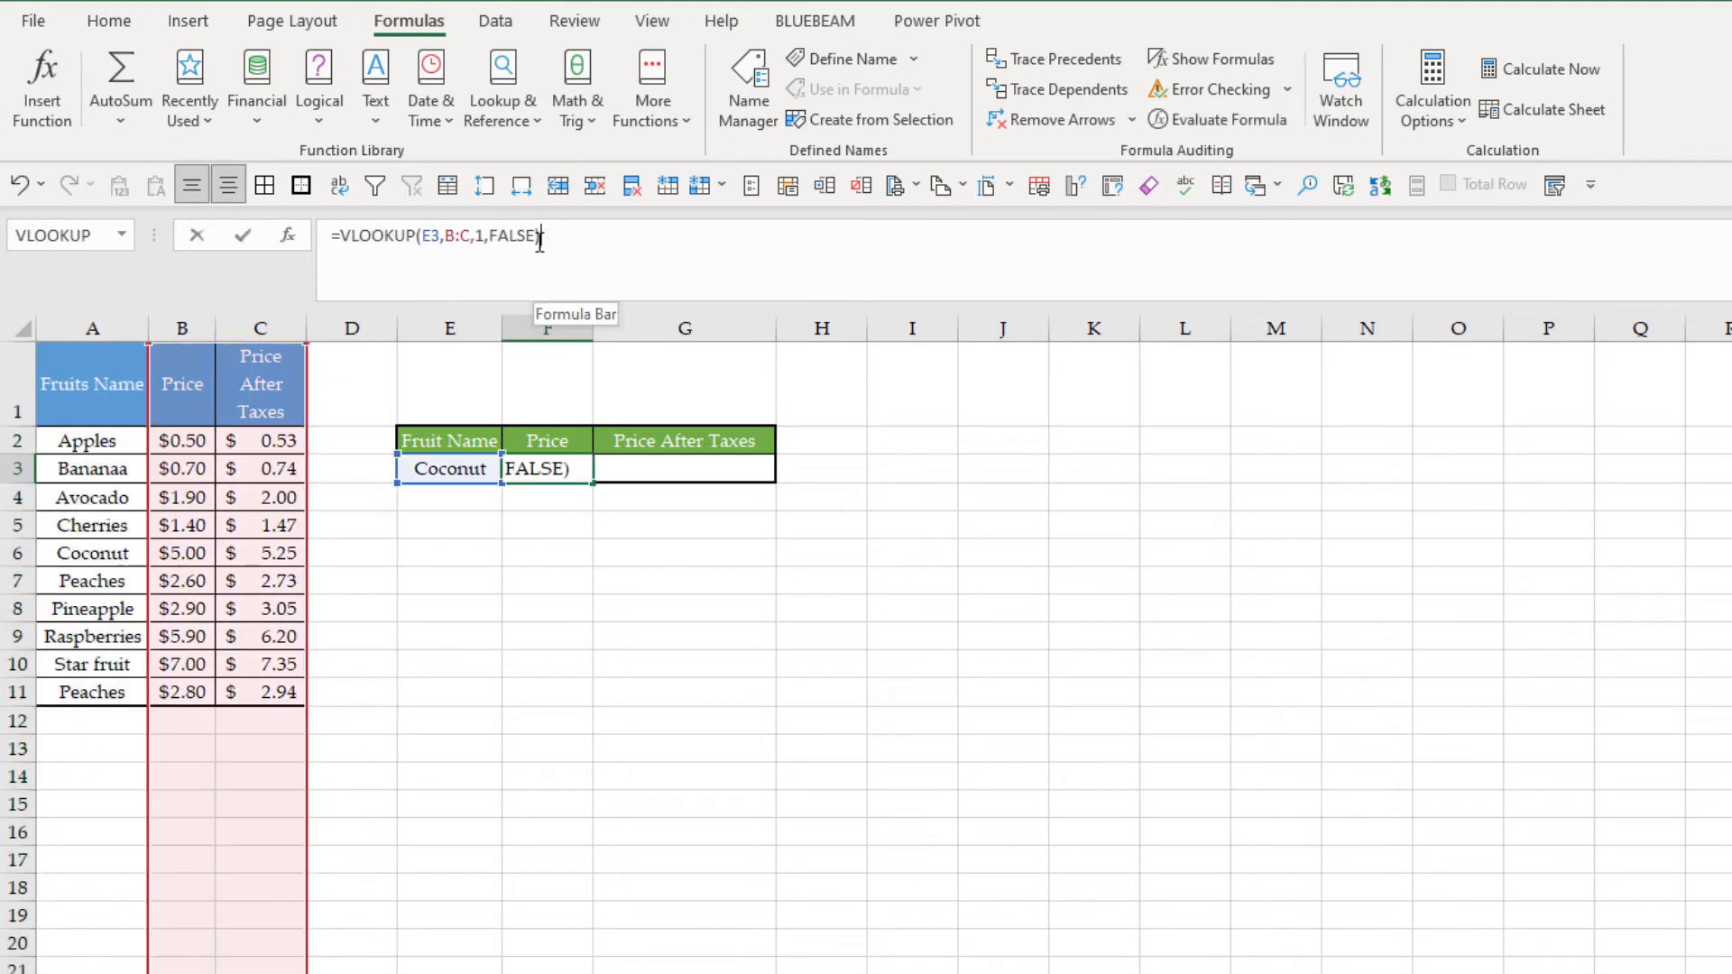
Rewrite the VLOOKUP arguments in F3 with lookup value E3, table array A:C, column index 2 and false for an exact match.
left_click_drag(540, 242, 428, 243)
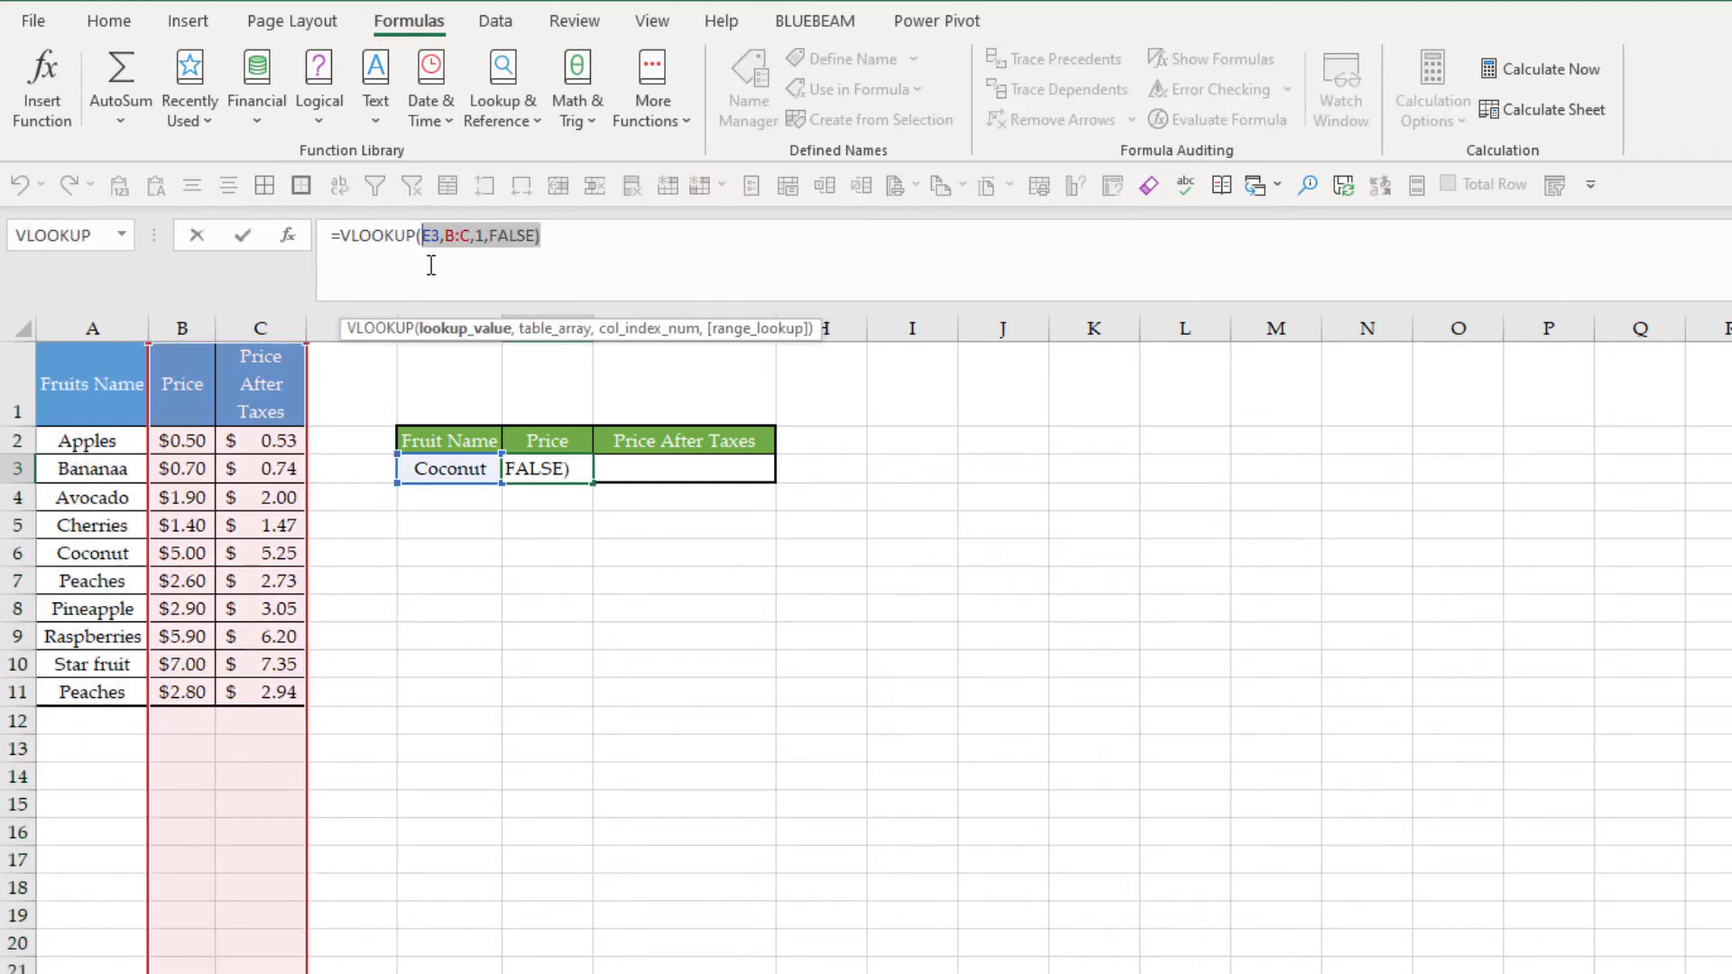
key("BackSpace")
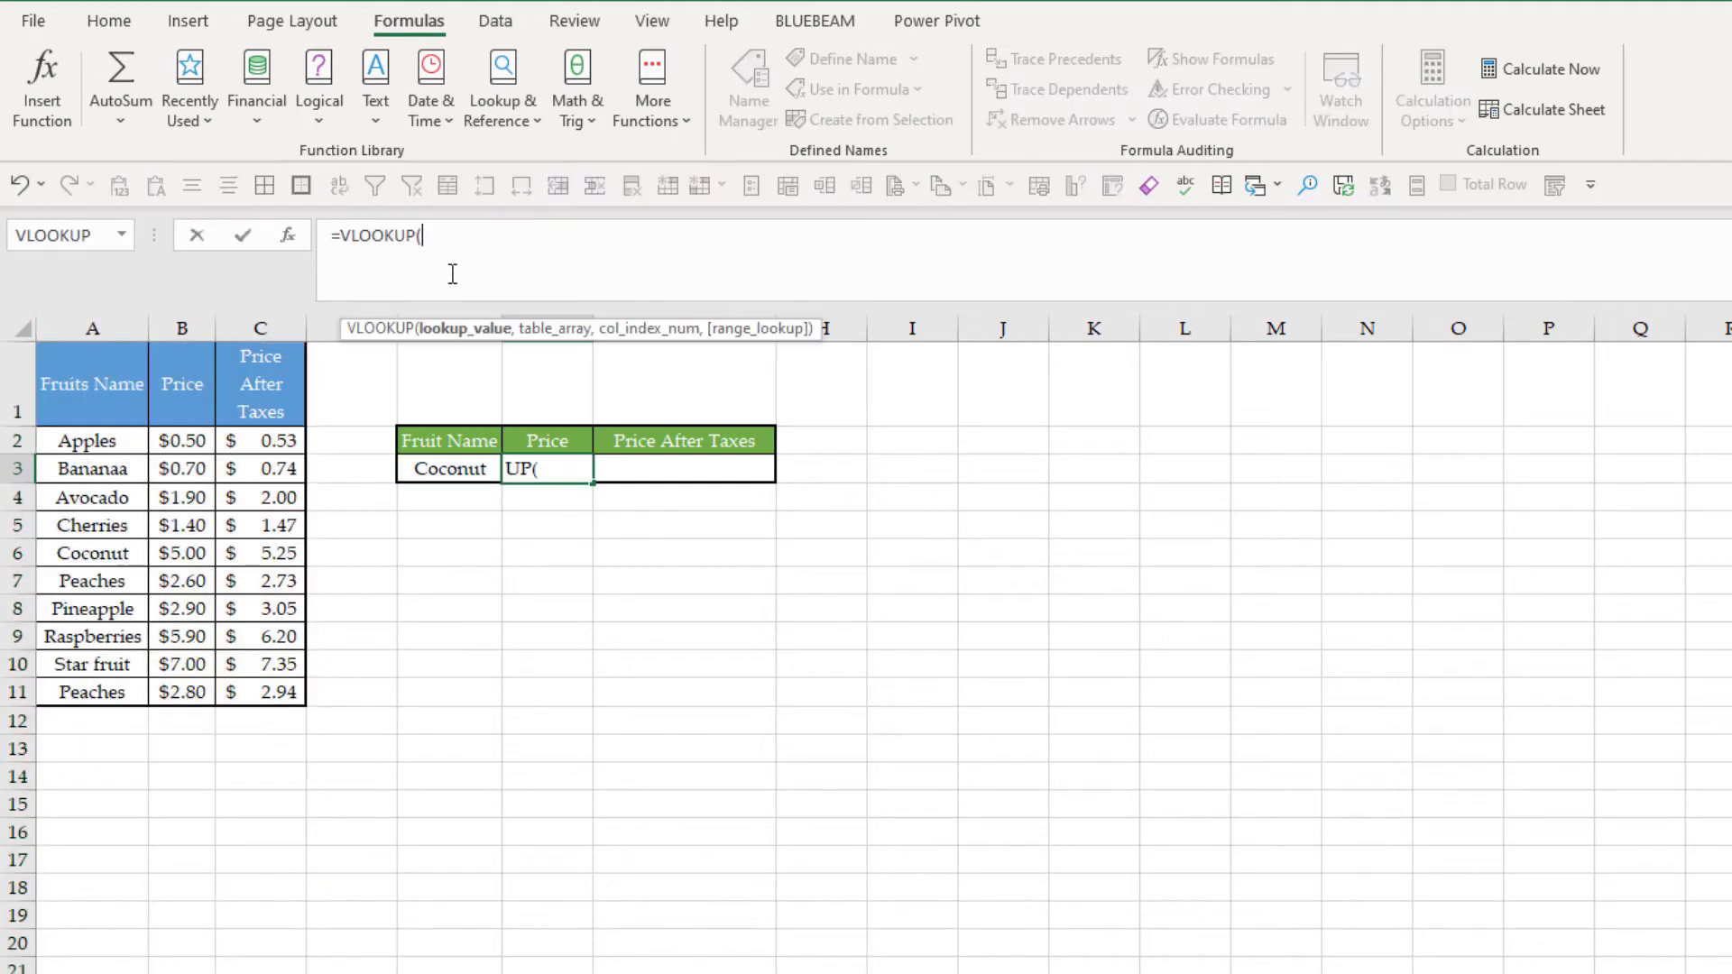
left_click(460, 471)
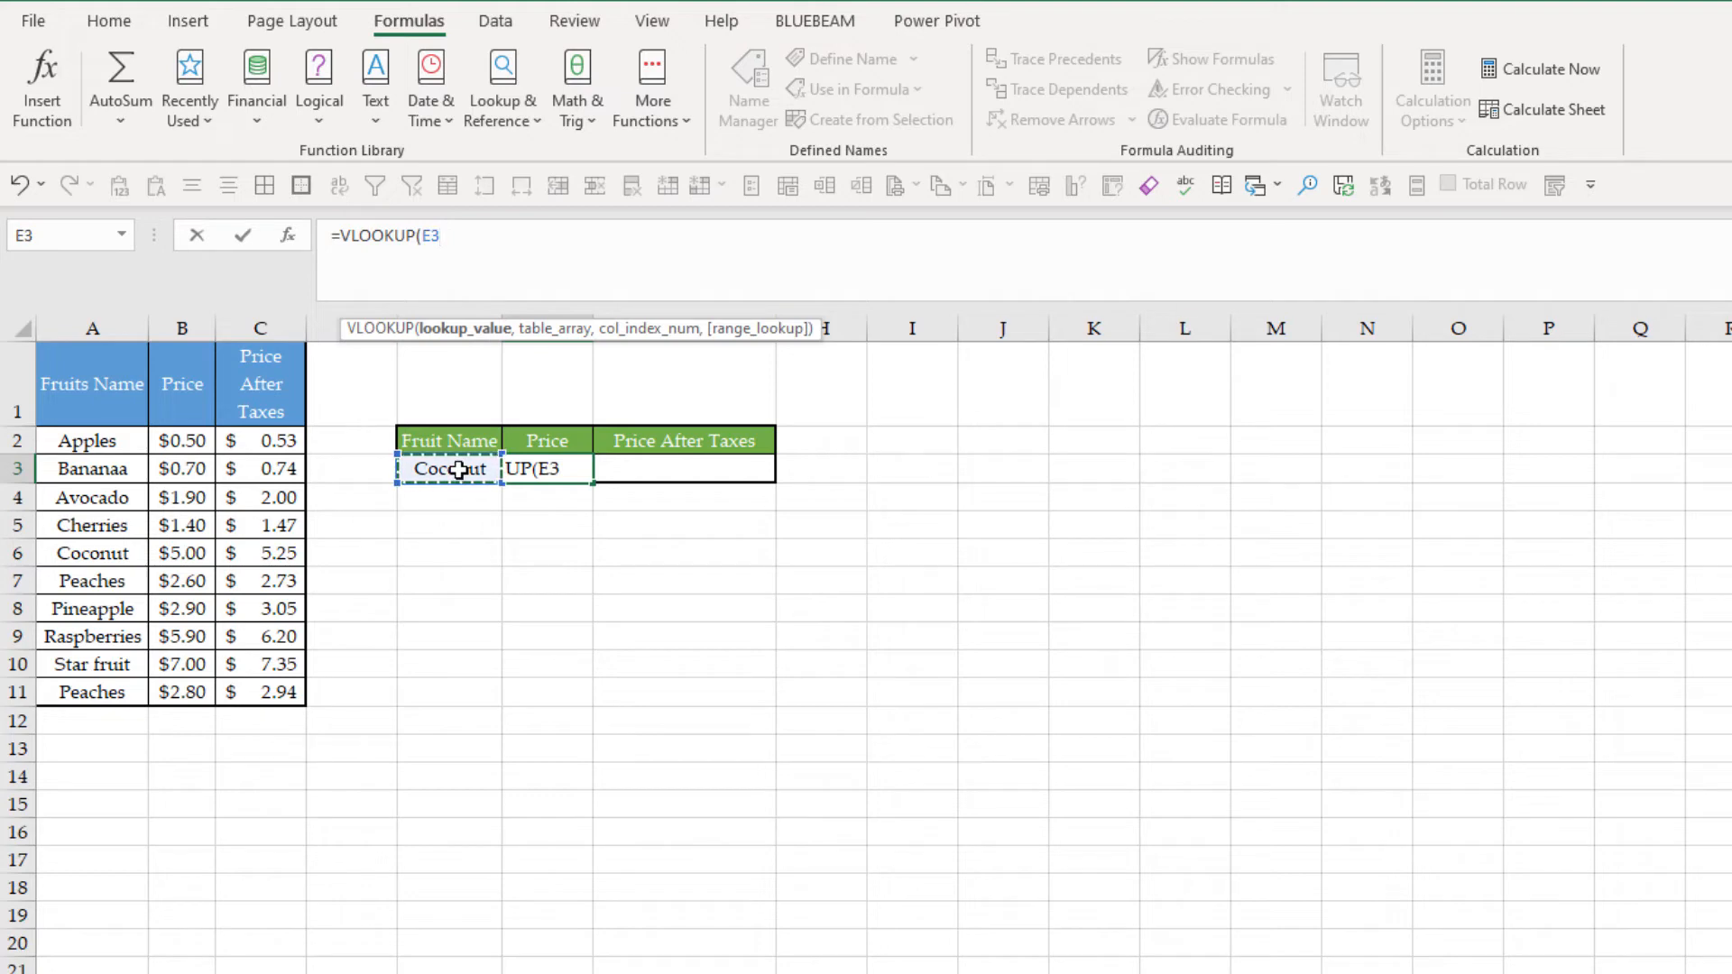
type(",")
left_click_drag(97, 333, 251, 351)
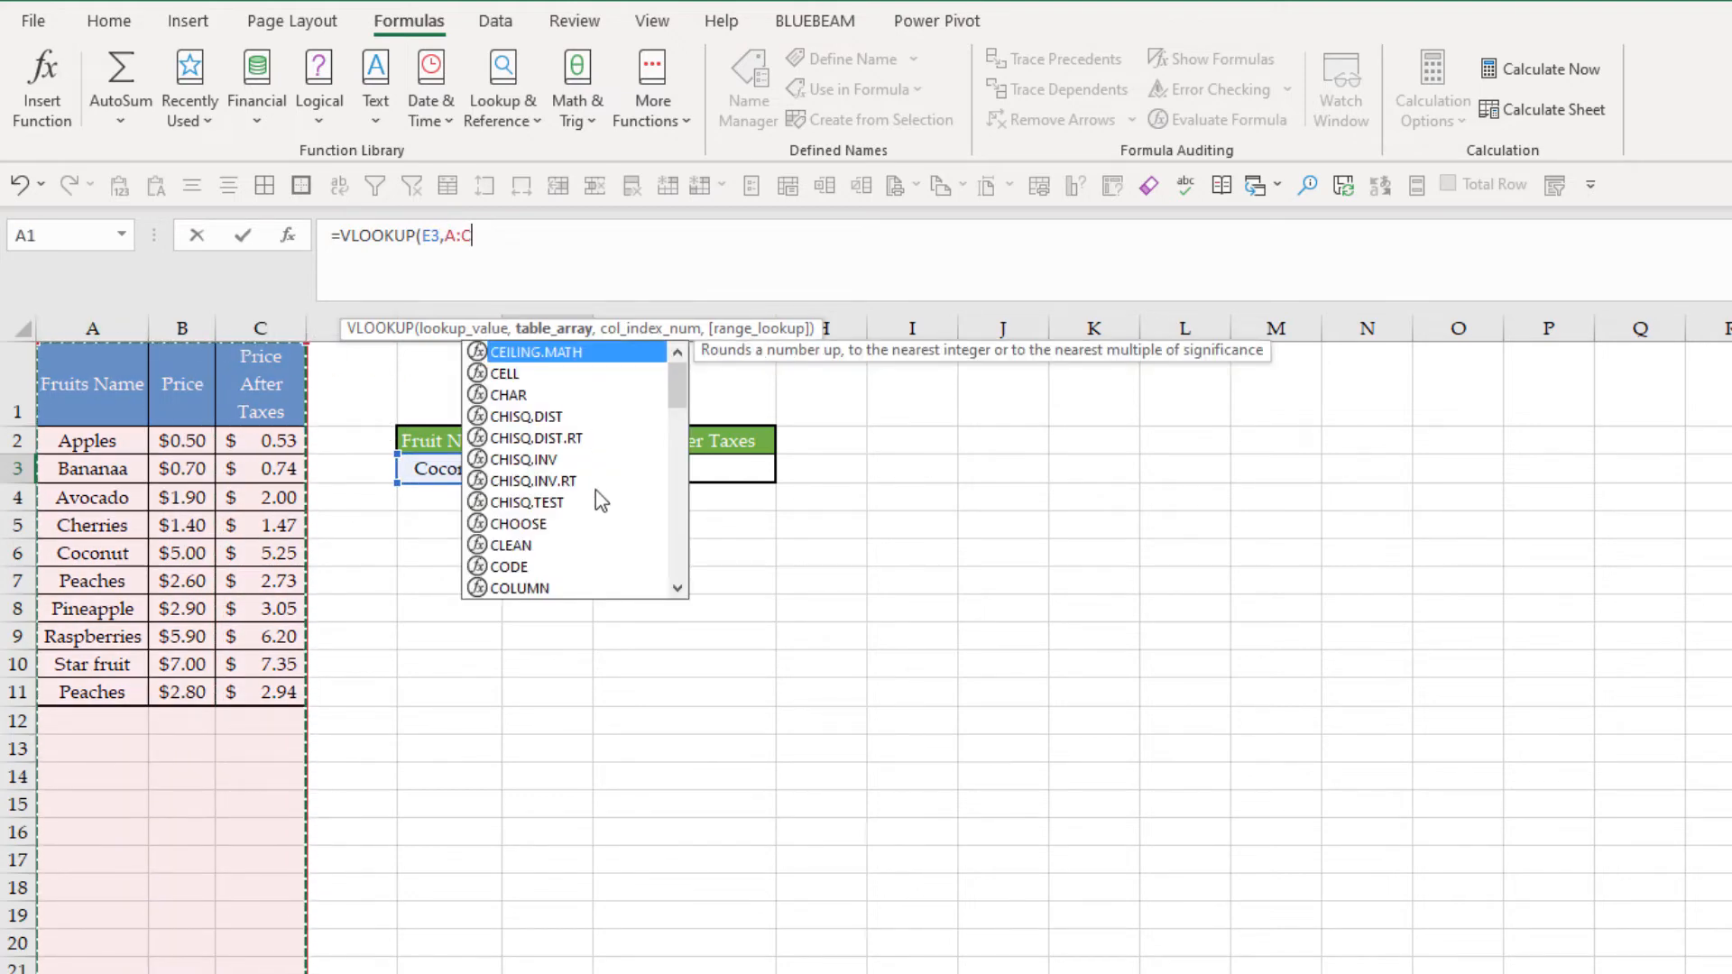
type(",")
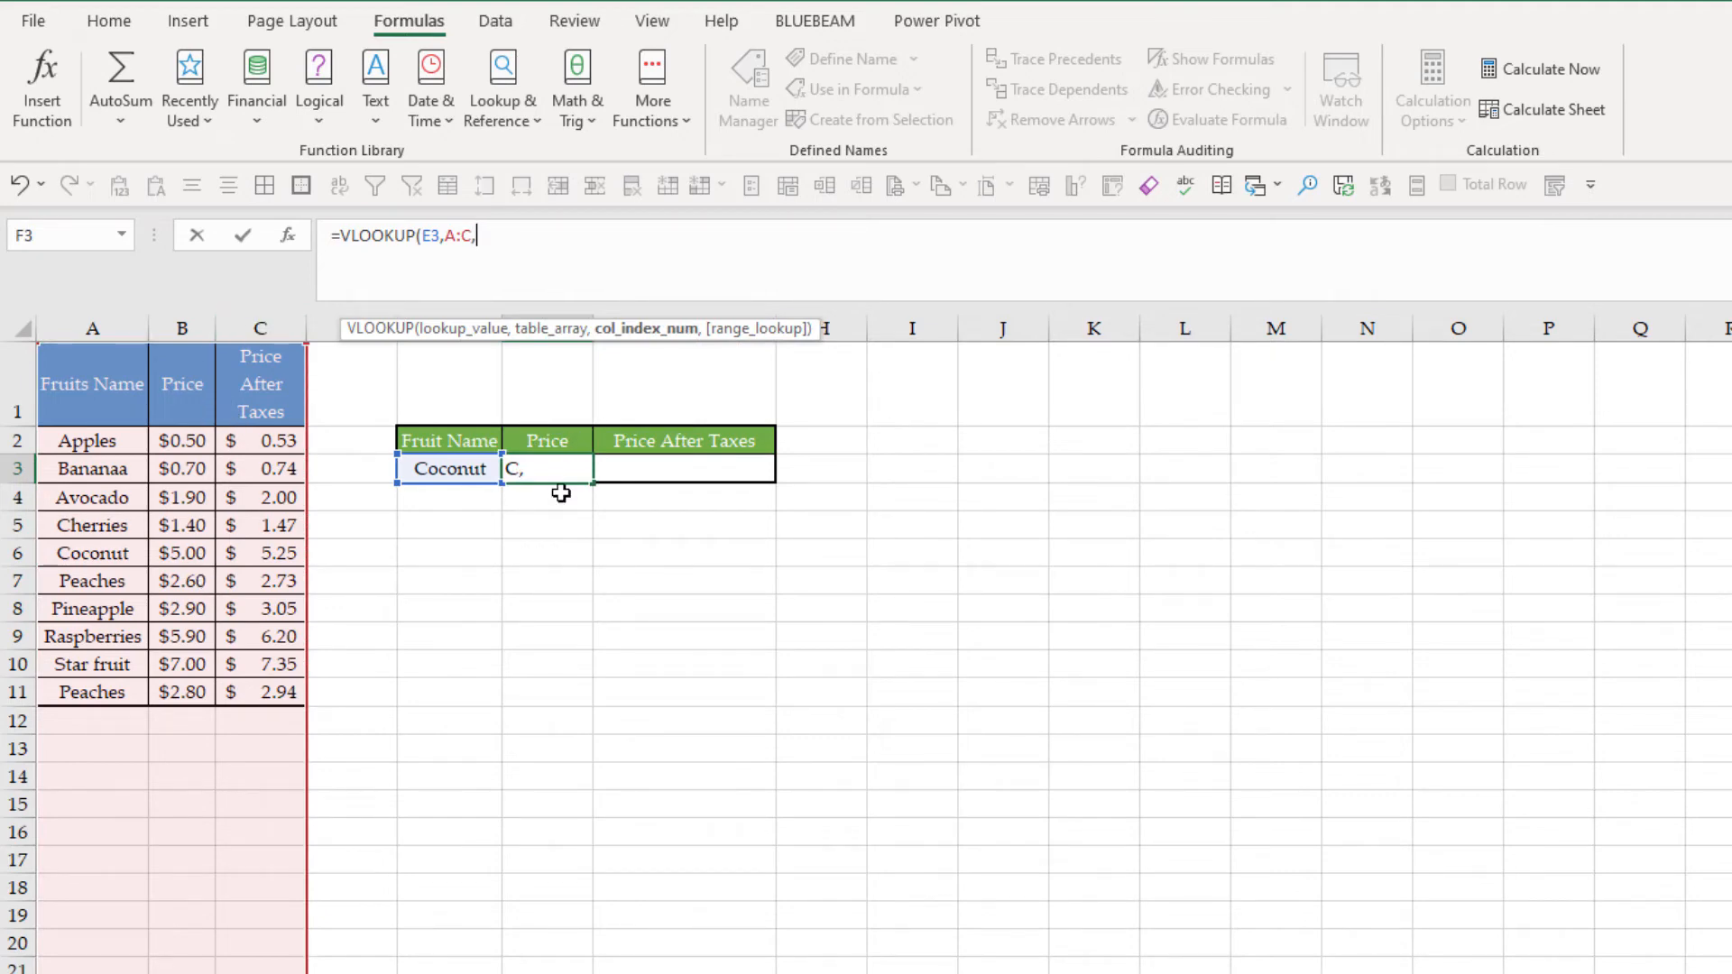
type("2,false)")
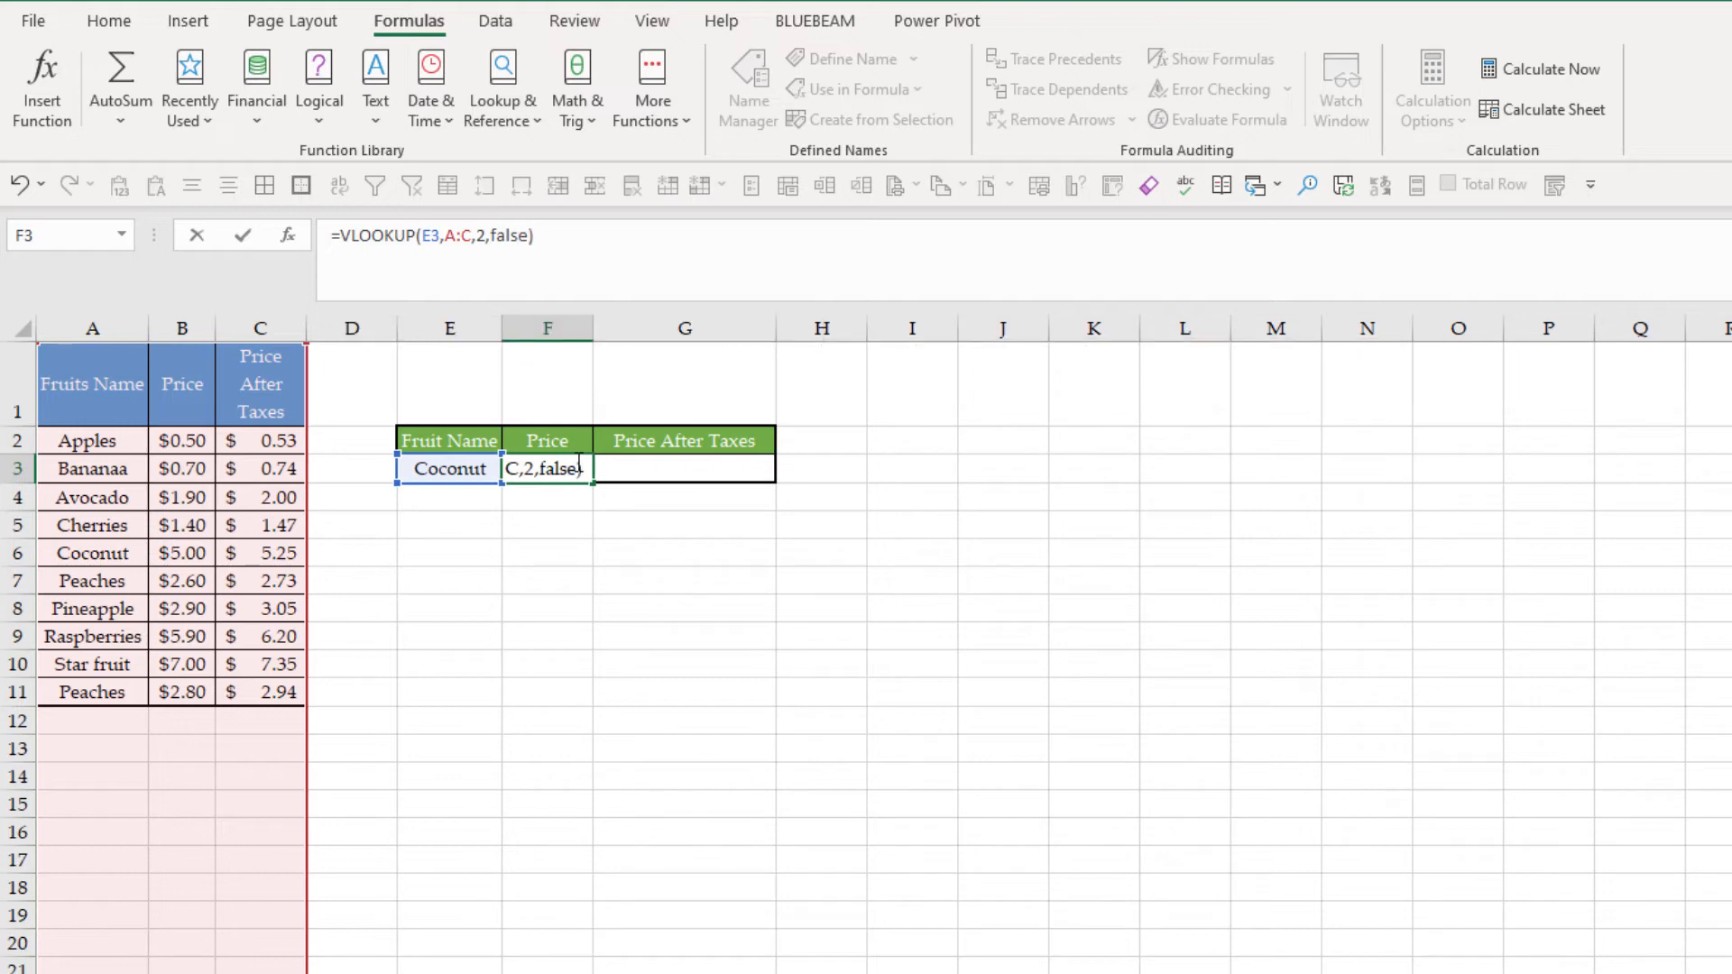
key("Return")
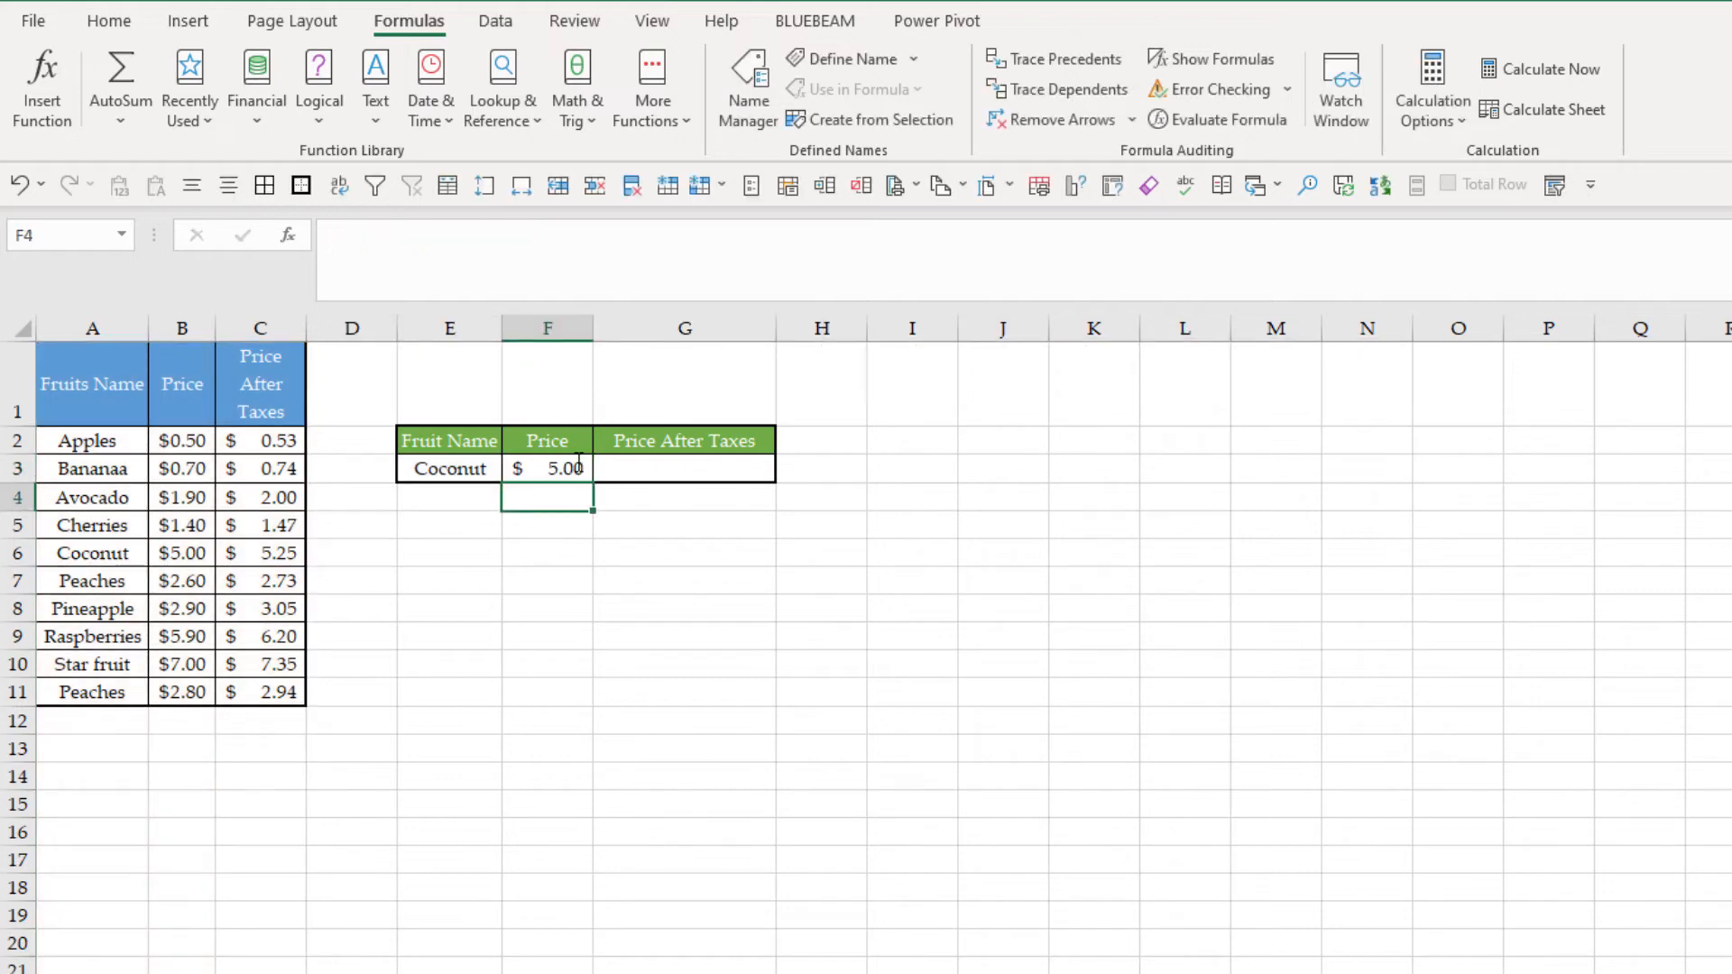
left_click(559, 473)
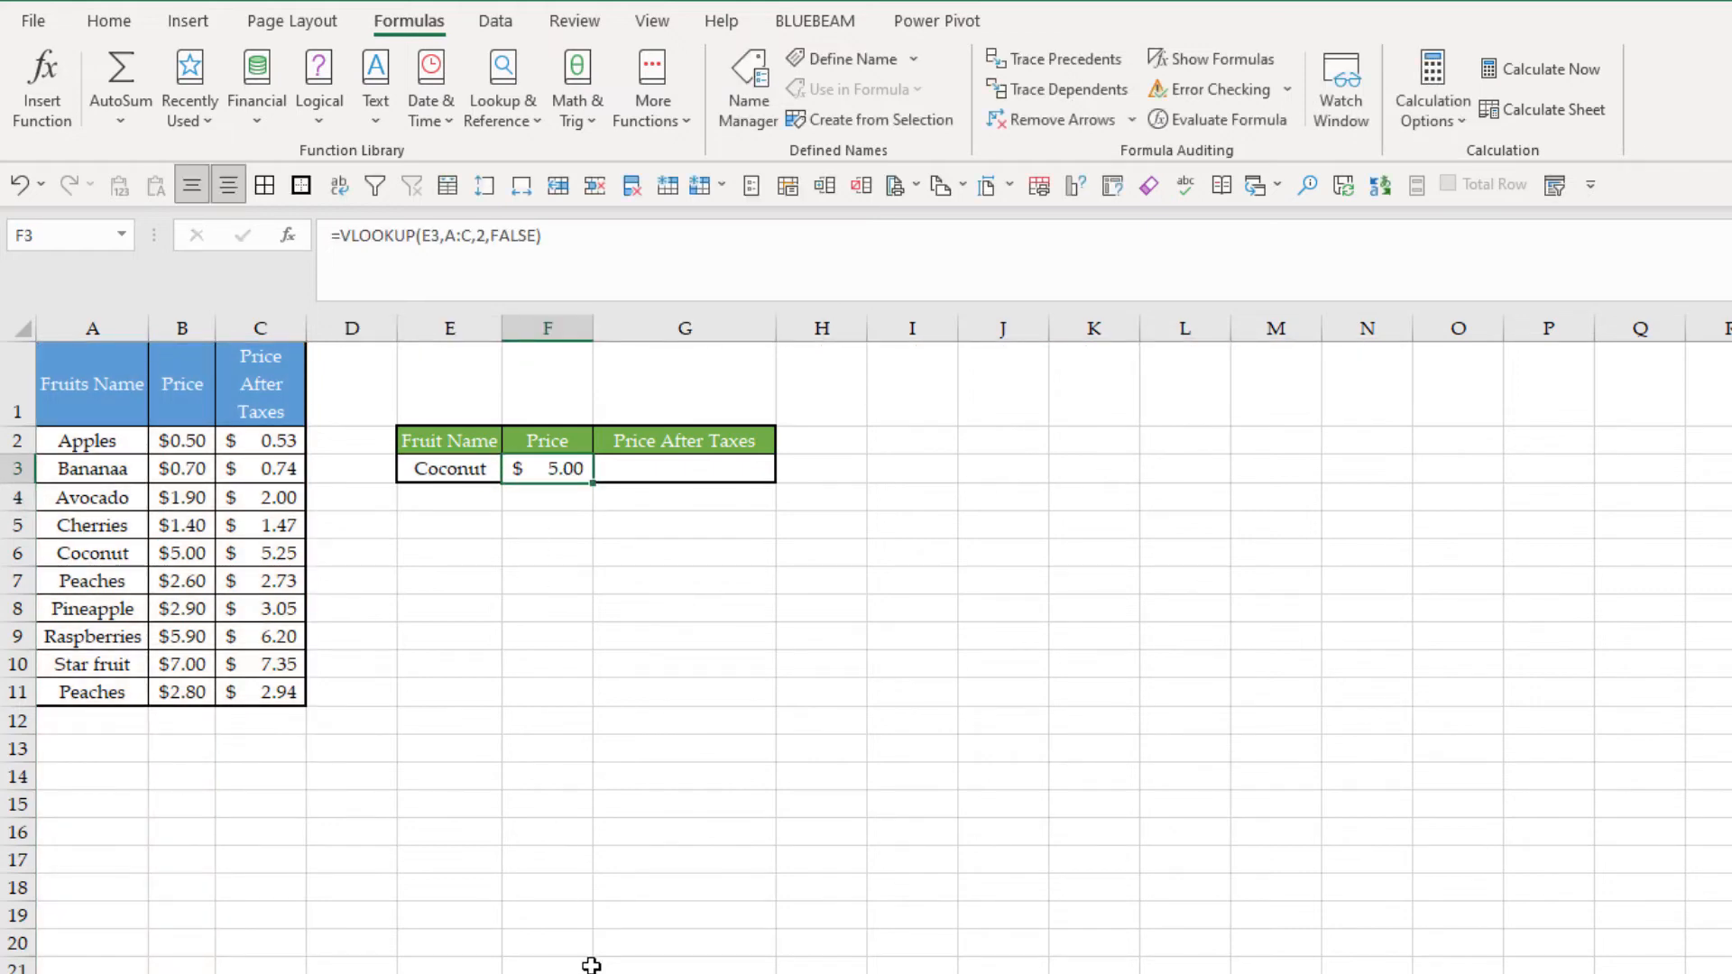
Change the fruit name in lookup cell E3 to Banana.
left_click_drag(459, 470, 405, 472)
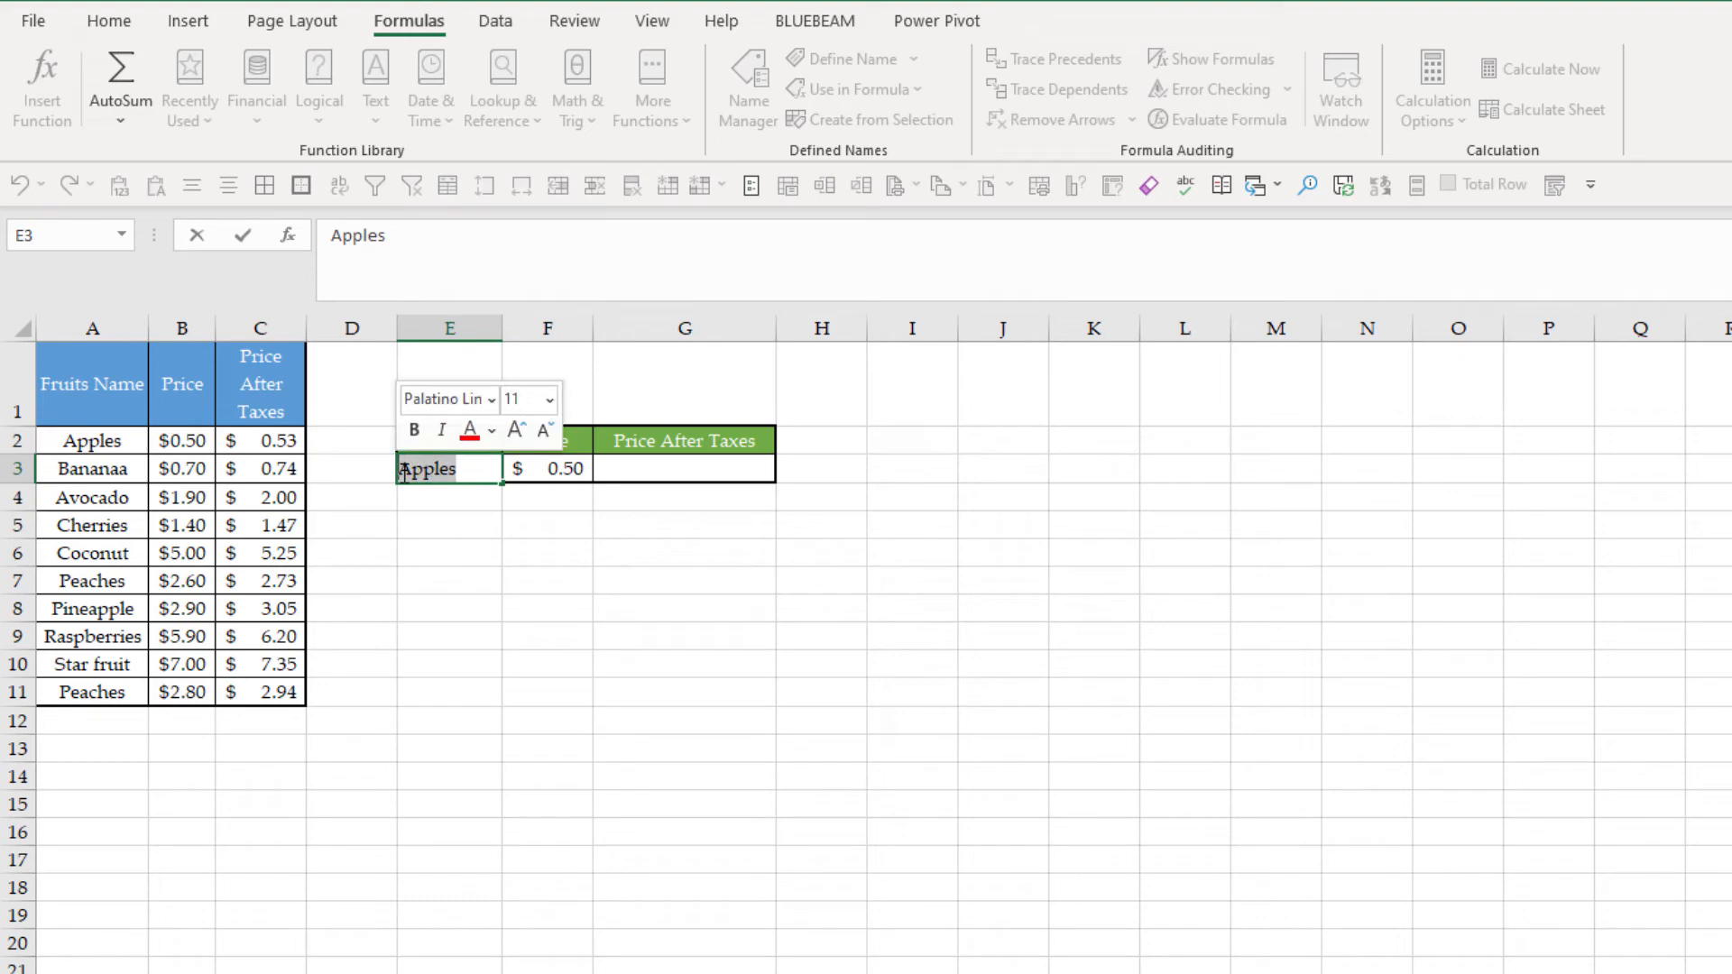
type("Banana")
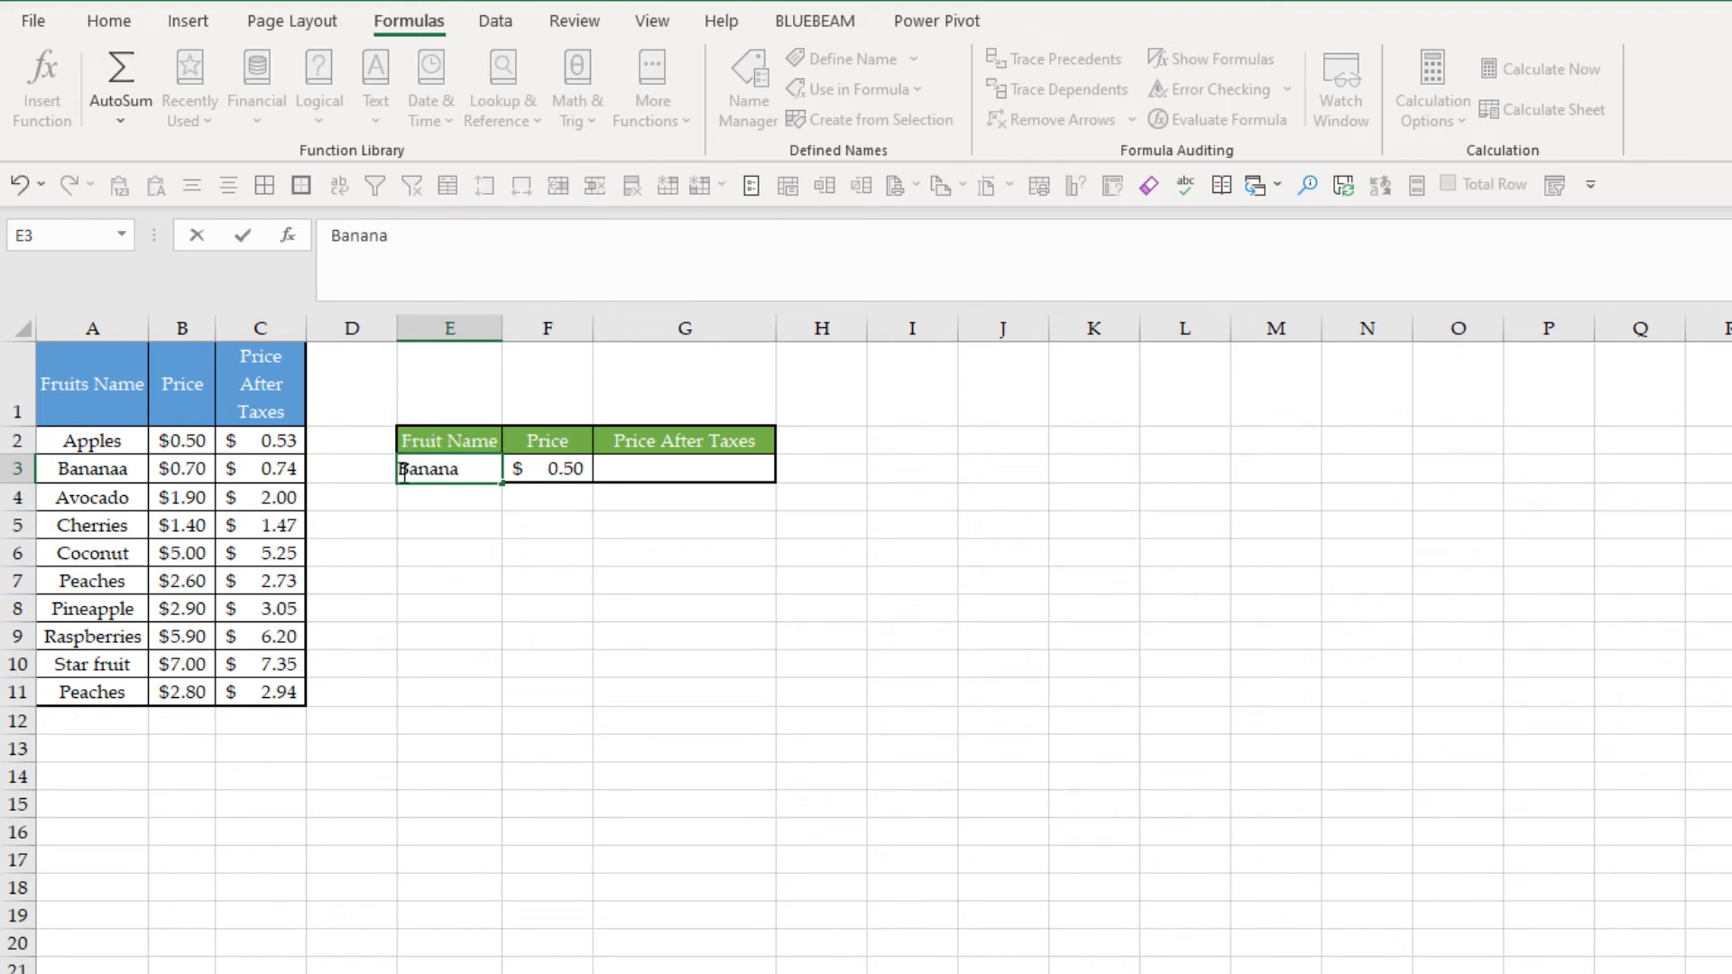
key("Return")
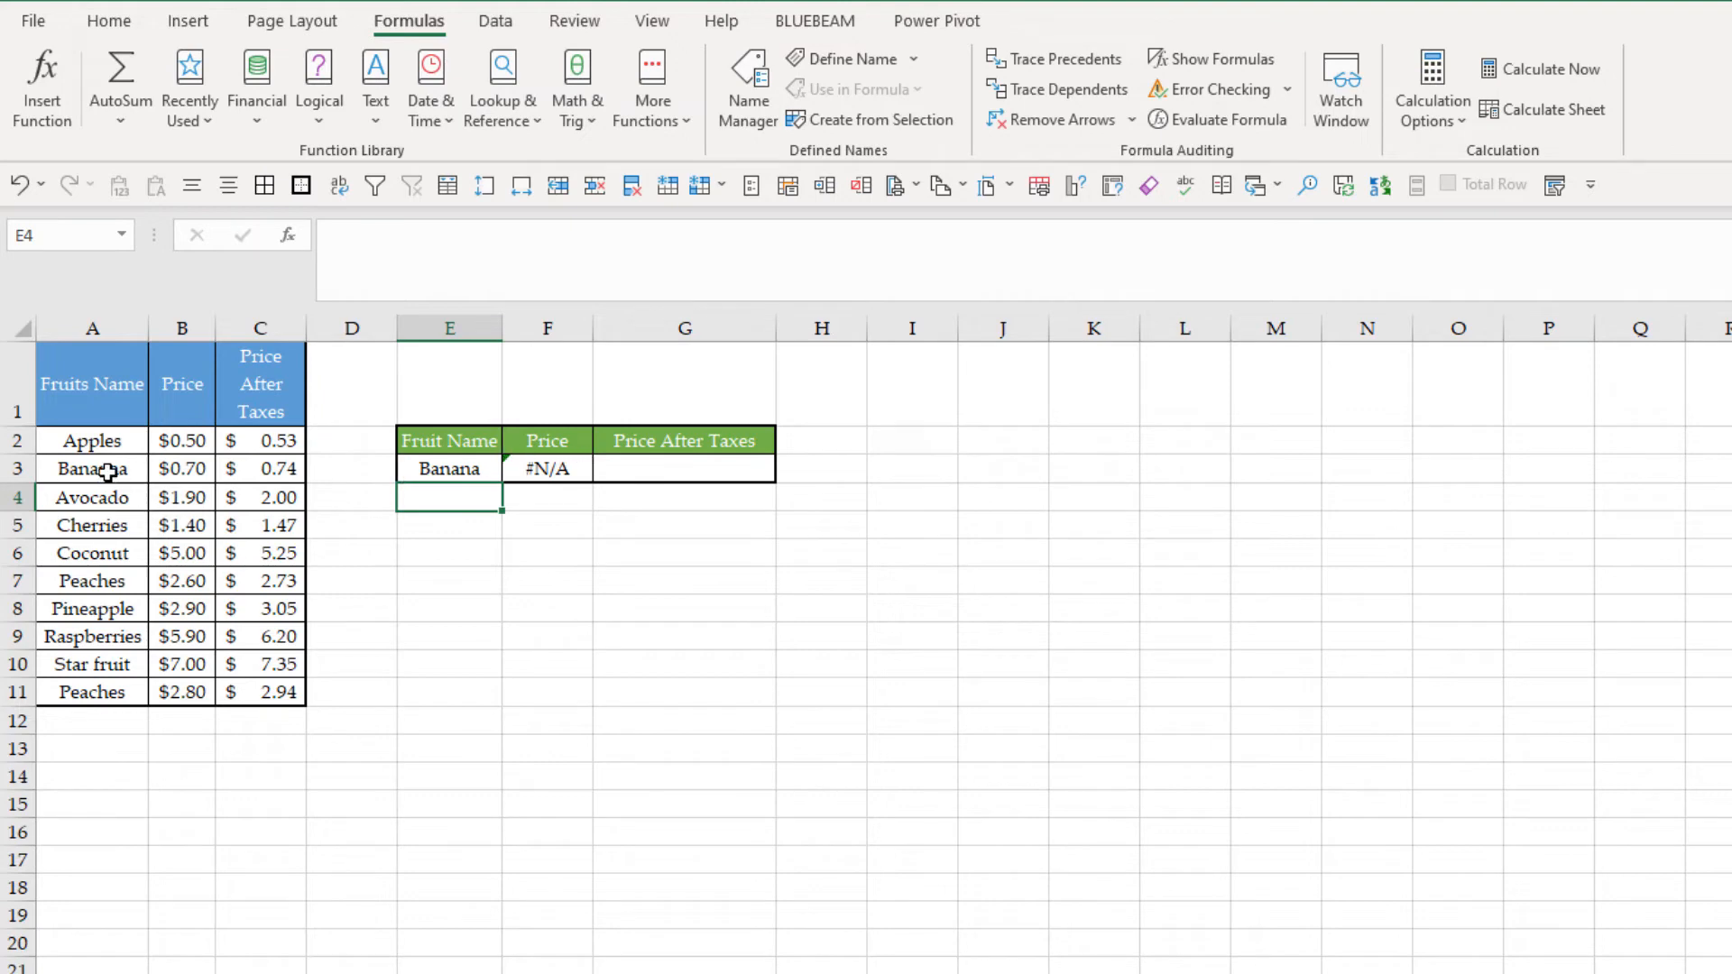
Correct the misspelled fruit name in cell A3 of the price table to Banana.
left_click(107, 472)
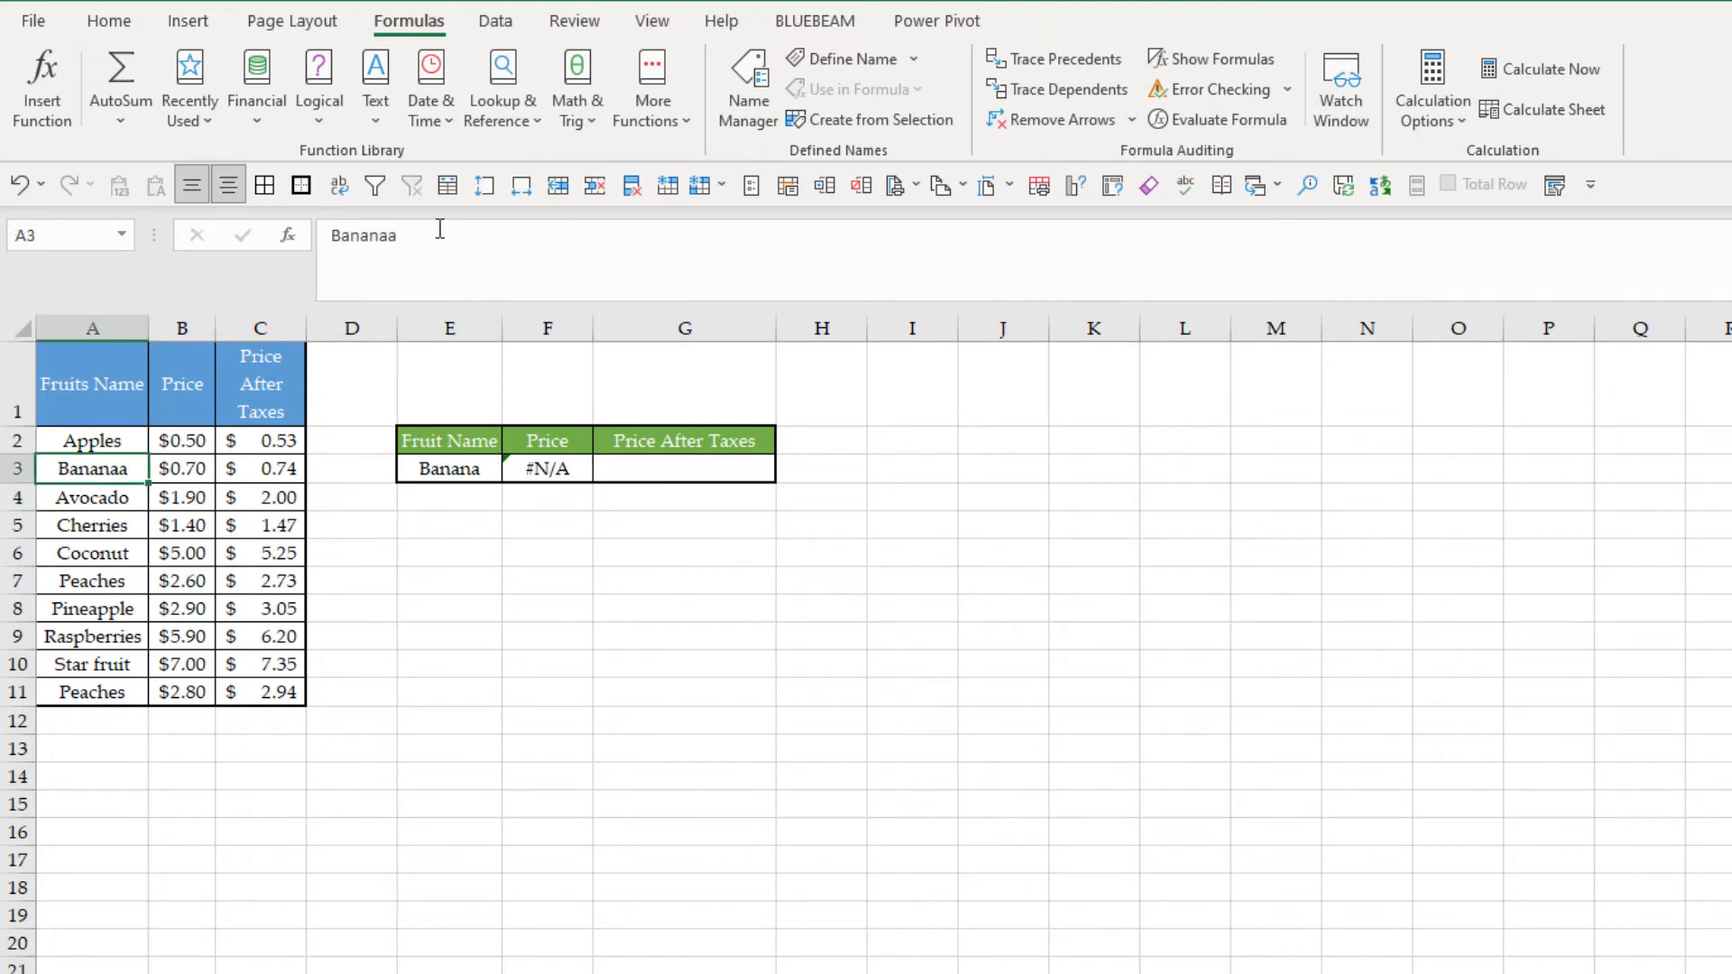
left_click(484, 268)
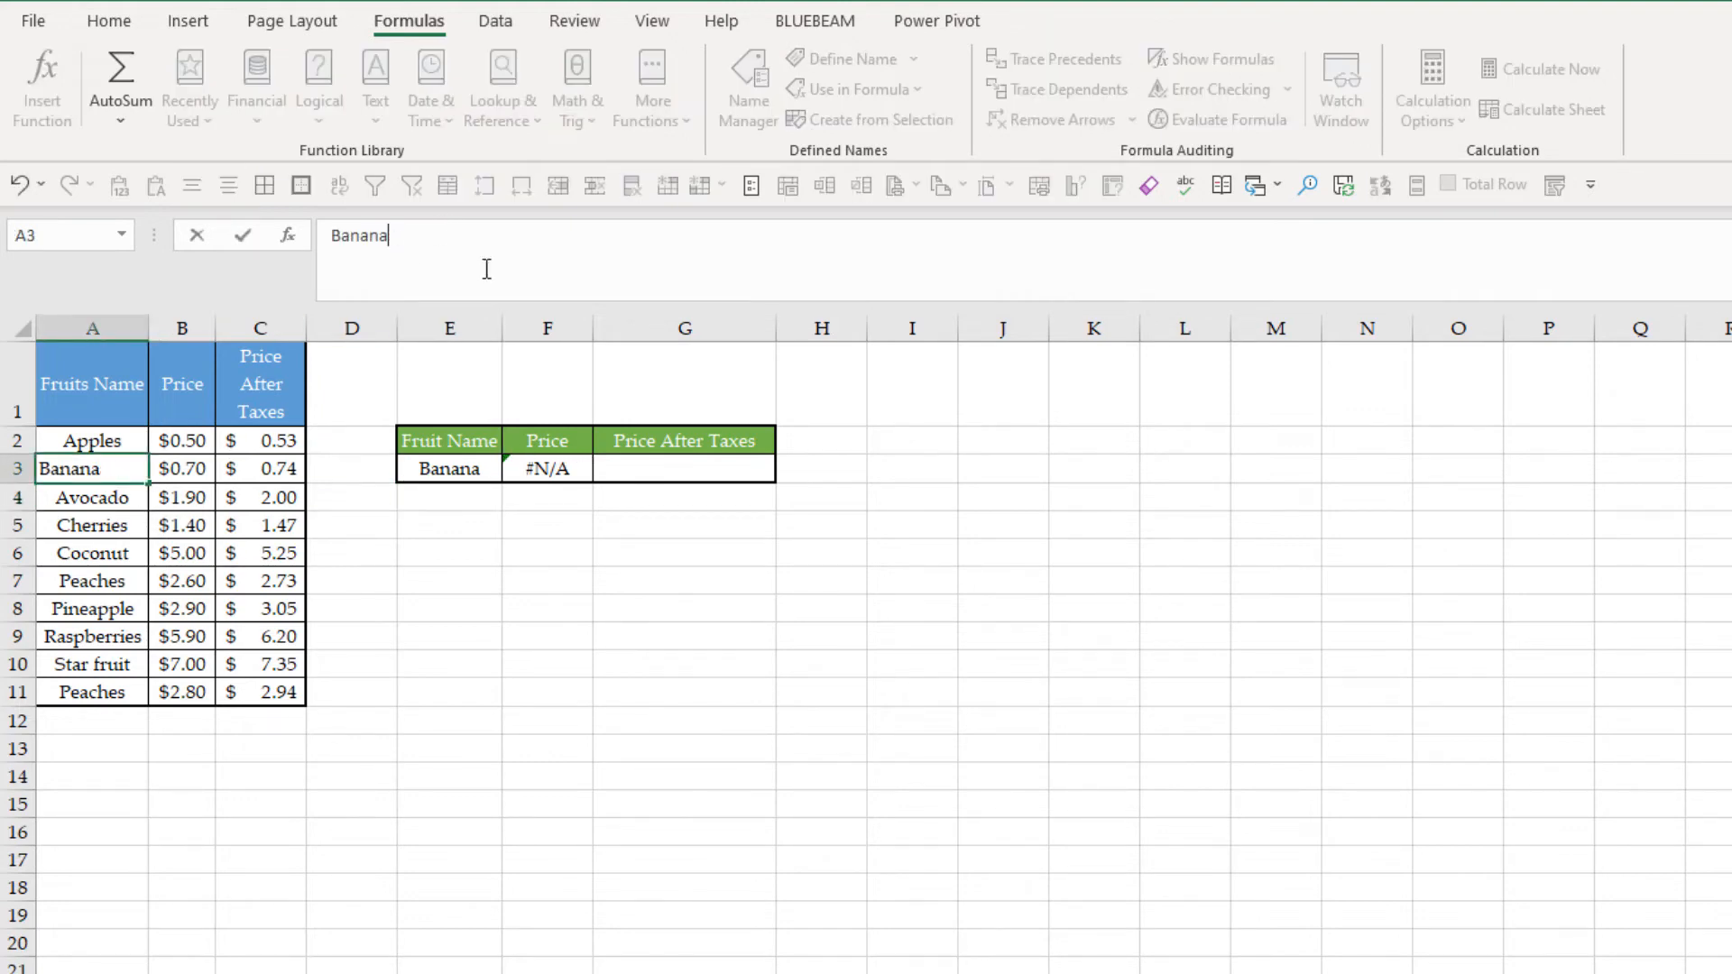
key("Return")
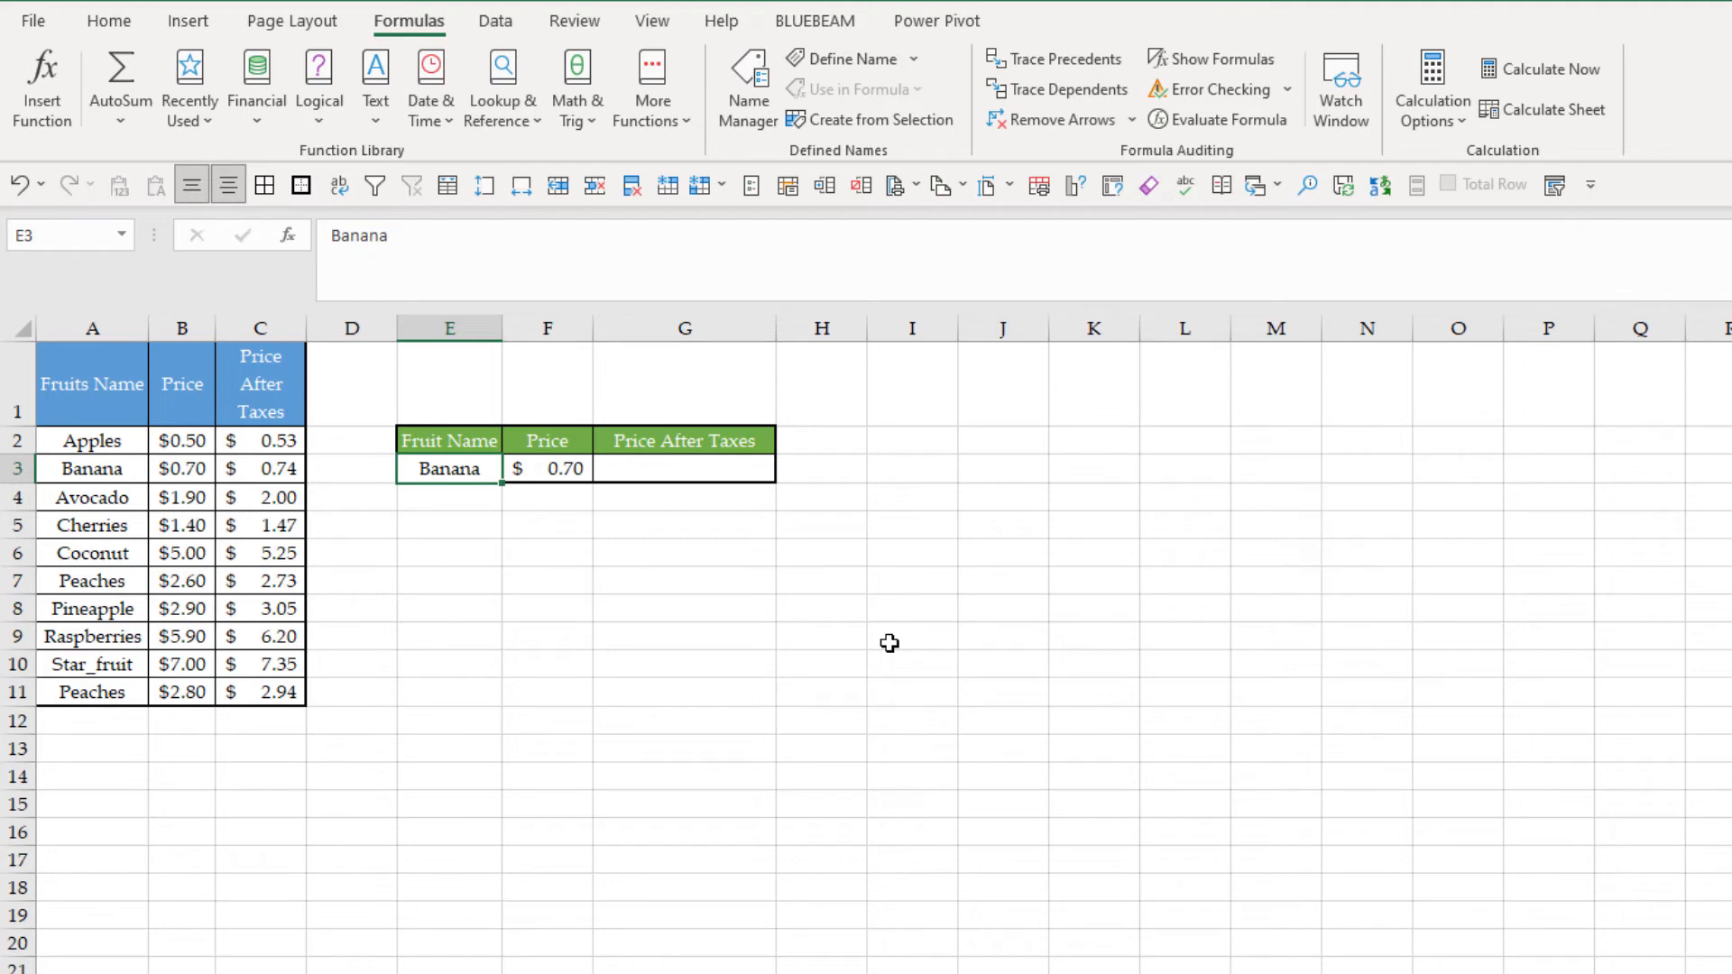
Enter Star-fruit as the fruit name in lookup cell E3.
type("Star-fr")
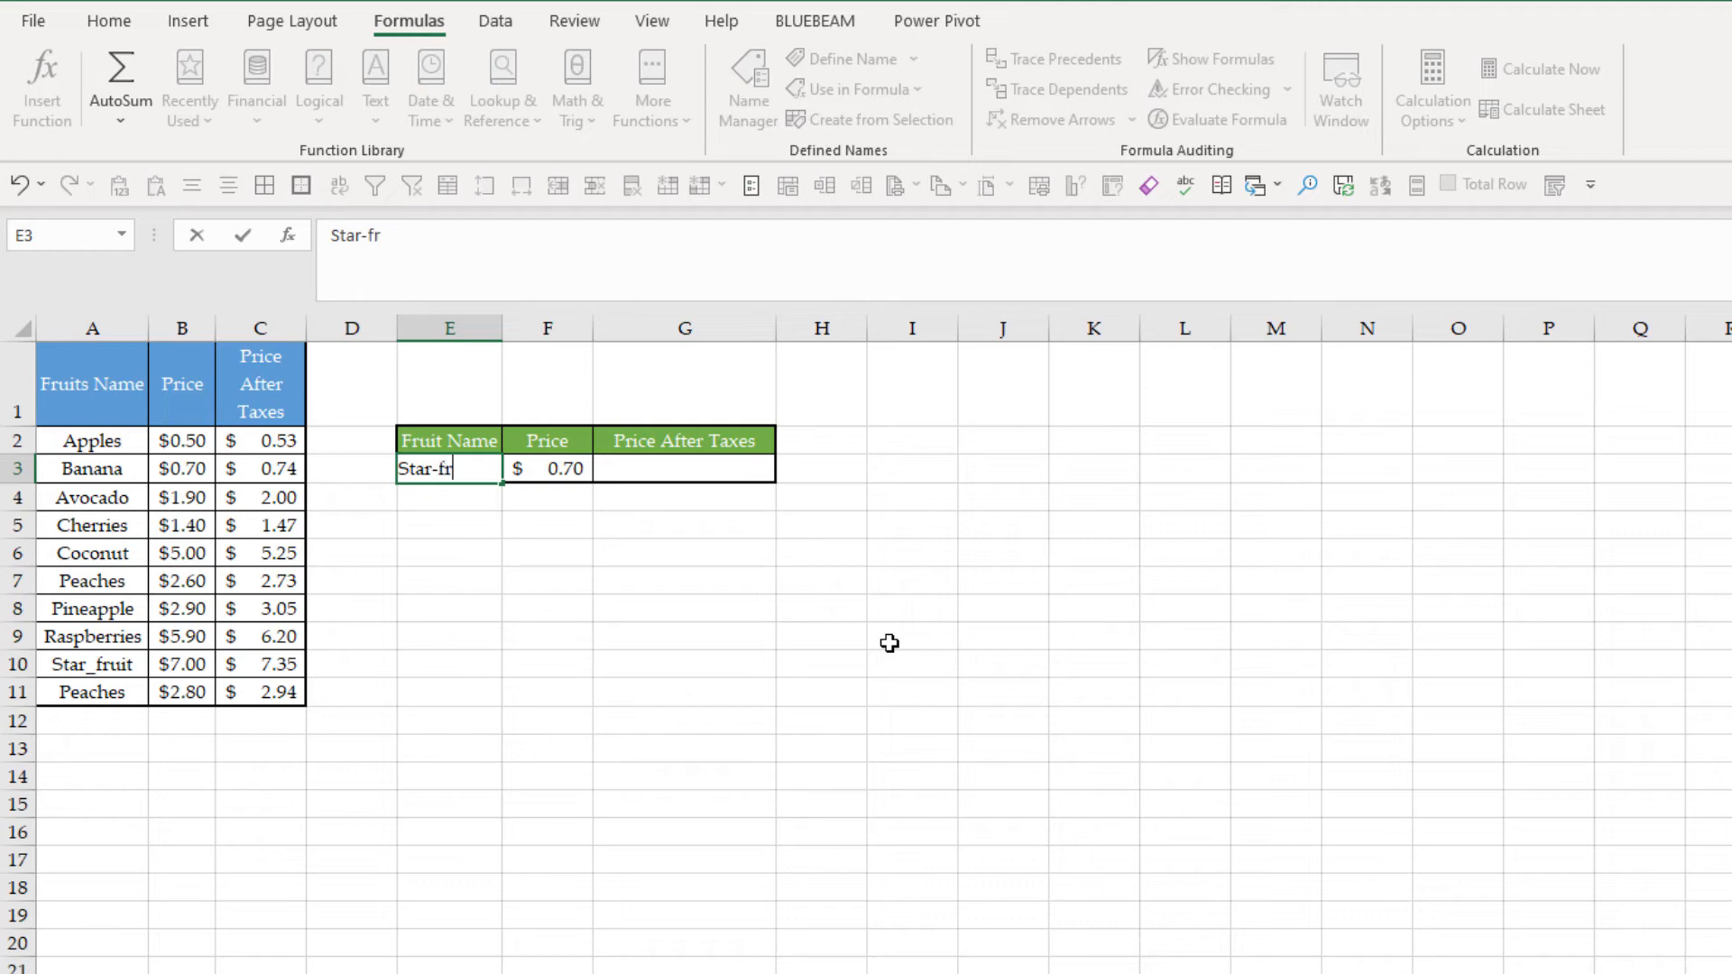
type("uit")
key("Return")
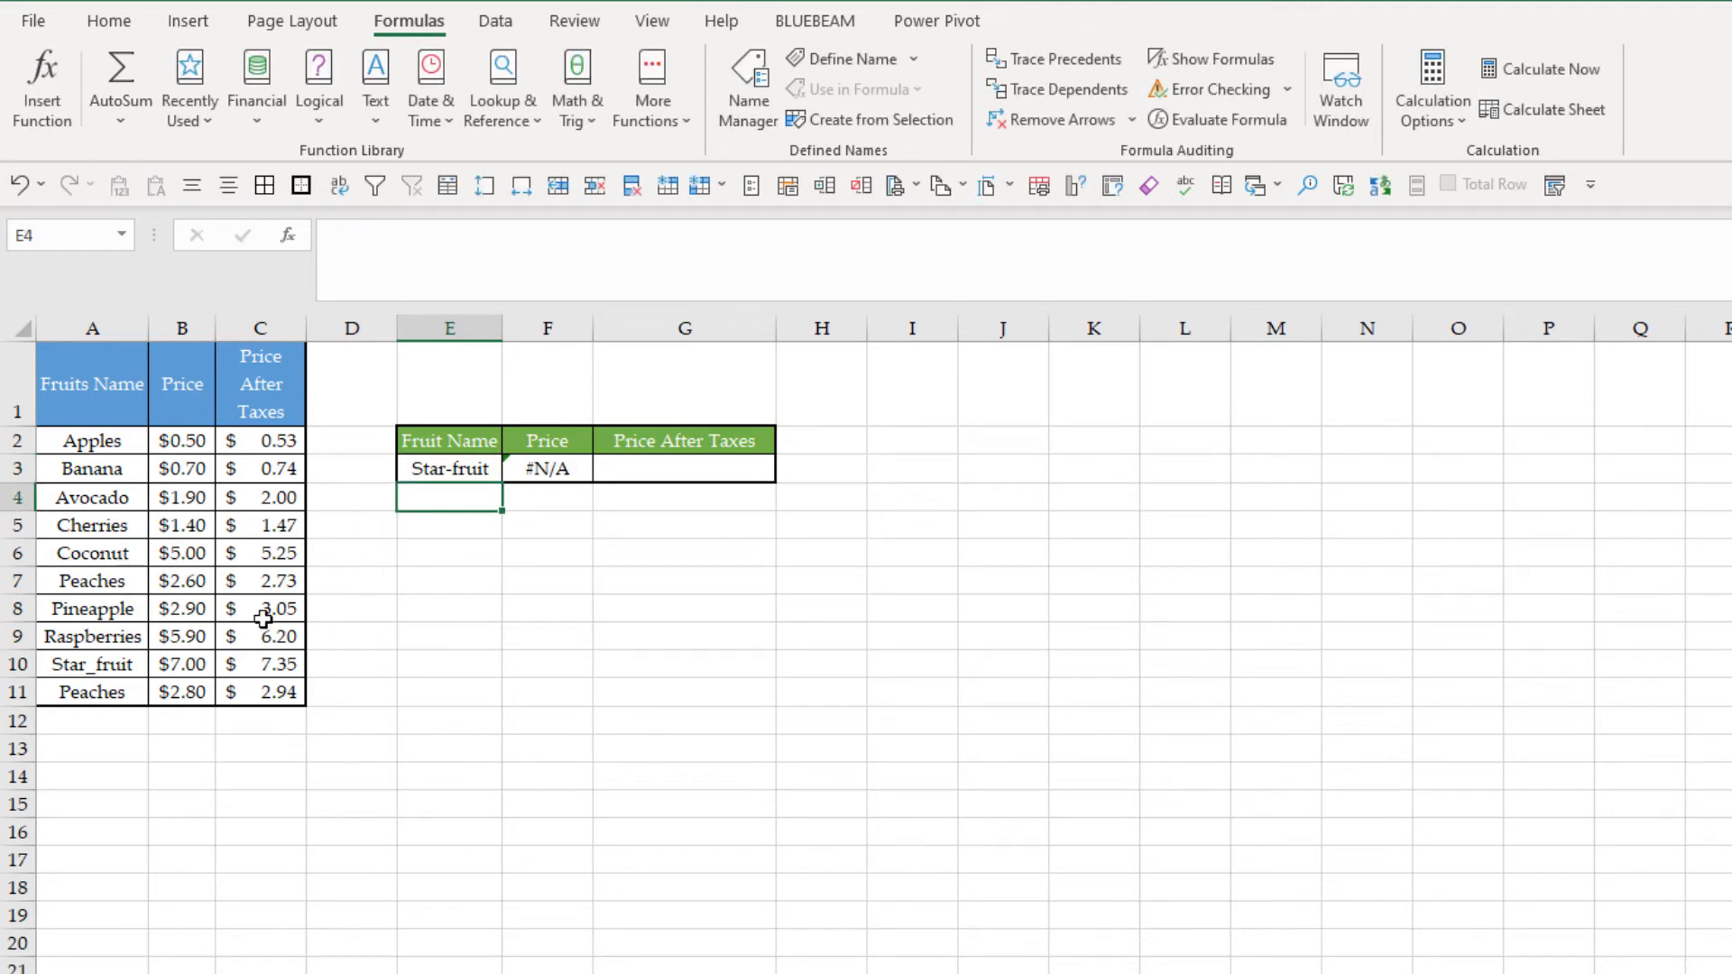
Compare the lookup name with cell A10 and replace its hyphen with an underscore so E3 reads Star_fruit.
left_click(107, 664)
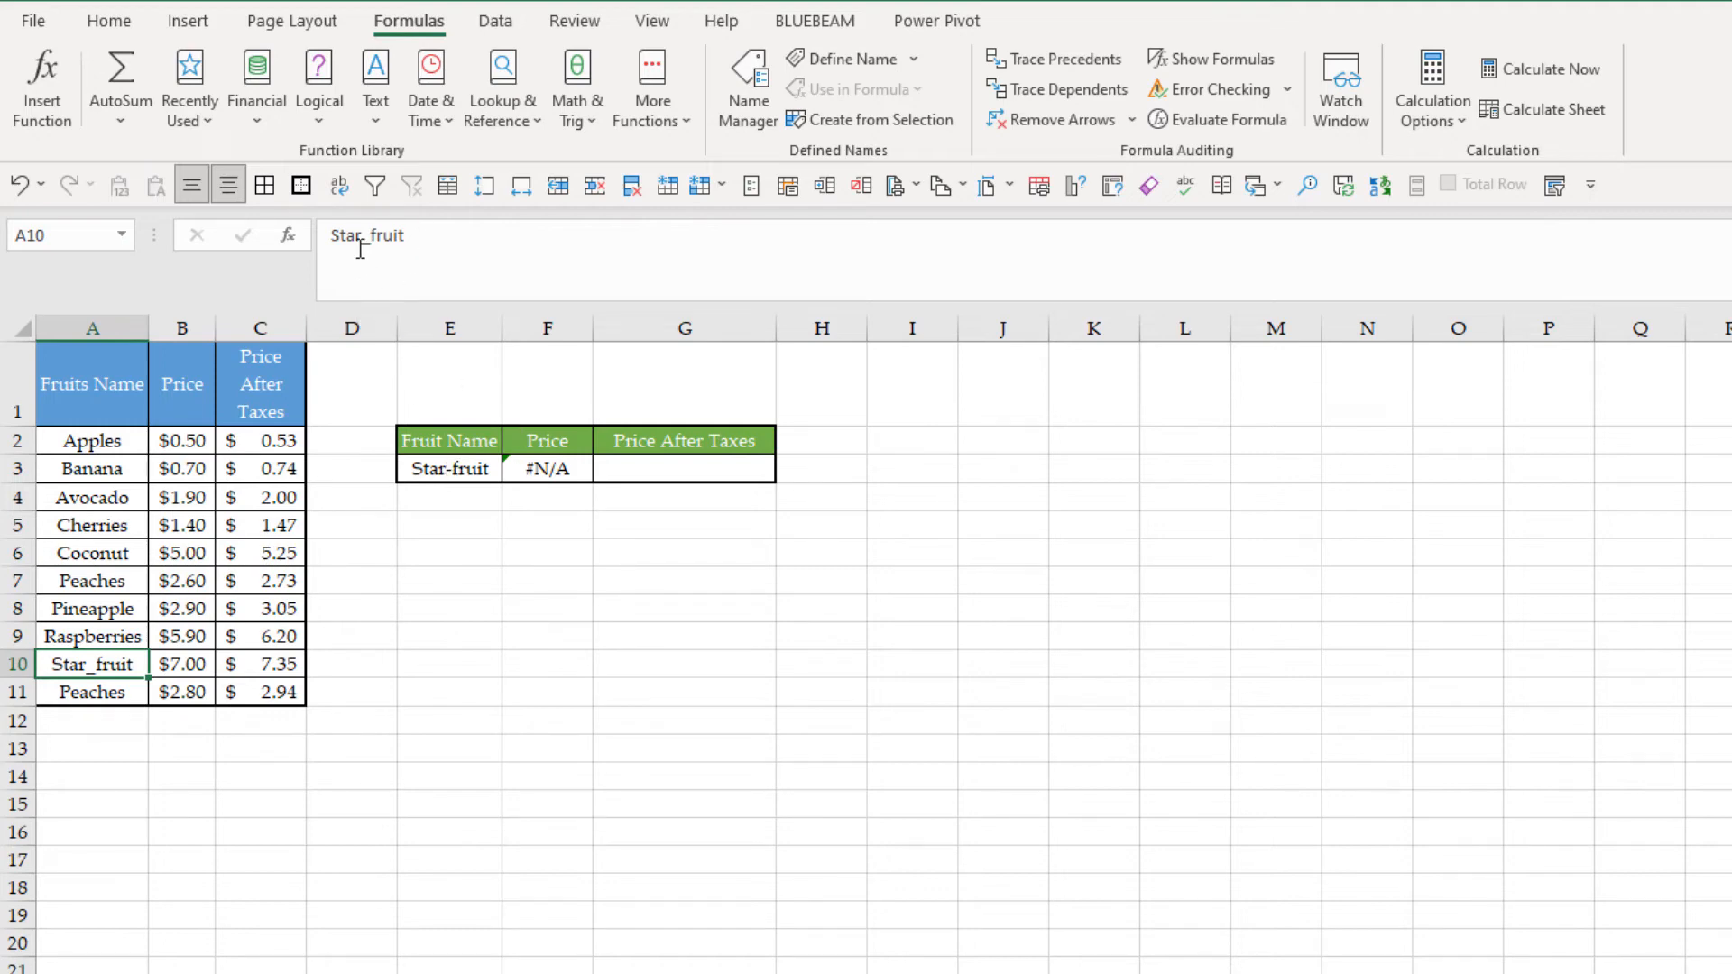
double_click(435, 468)
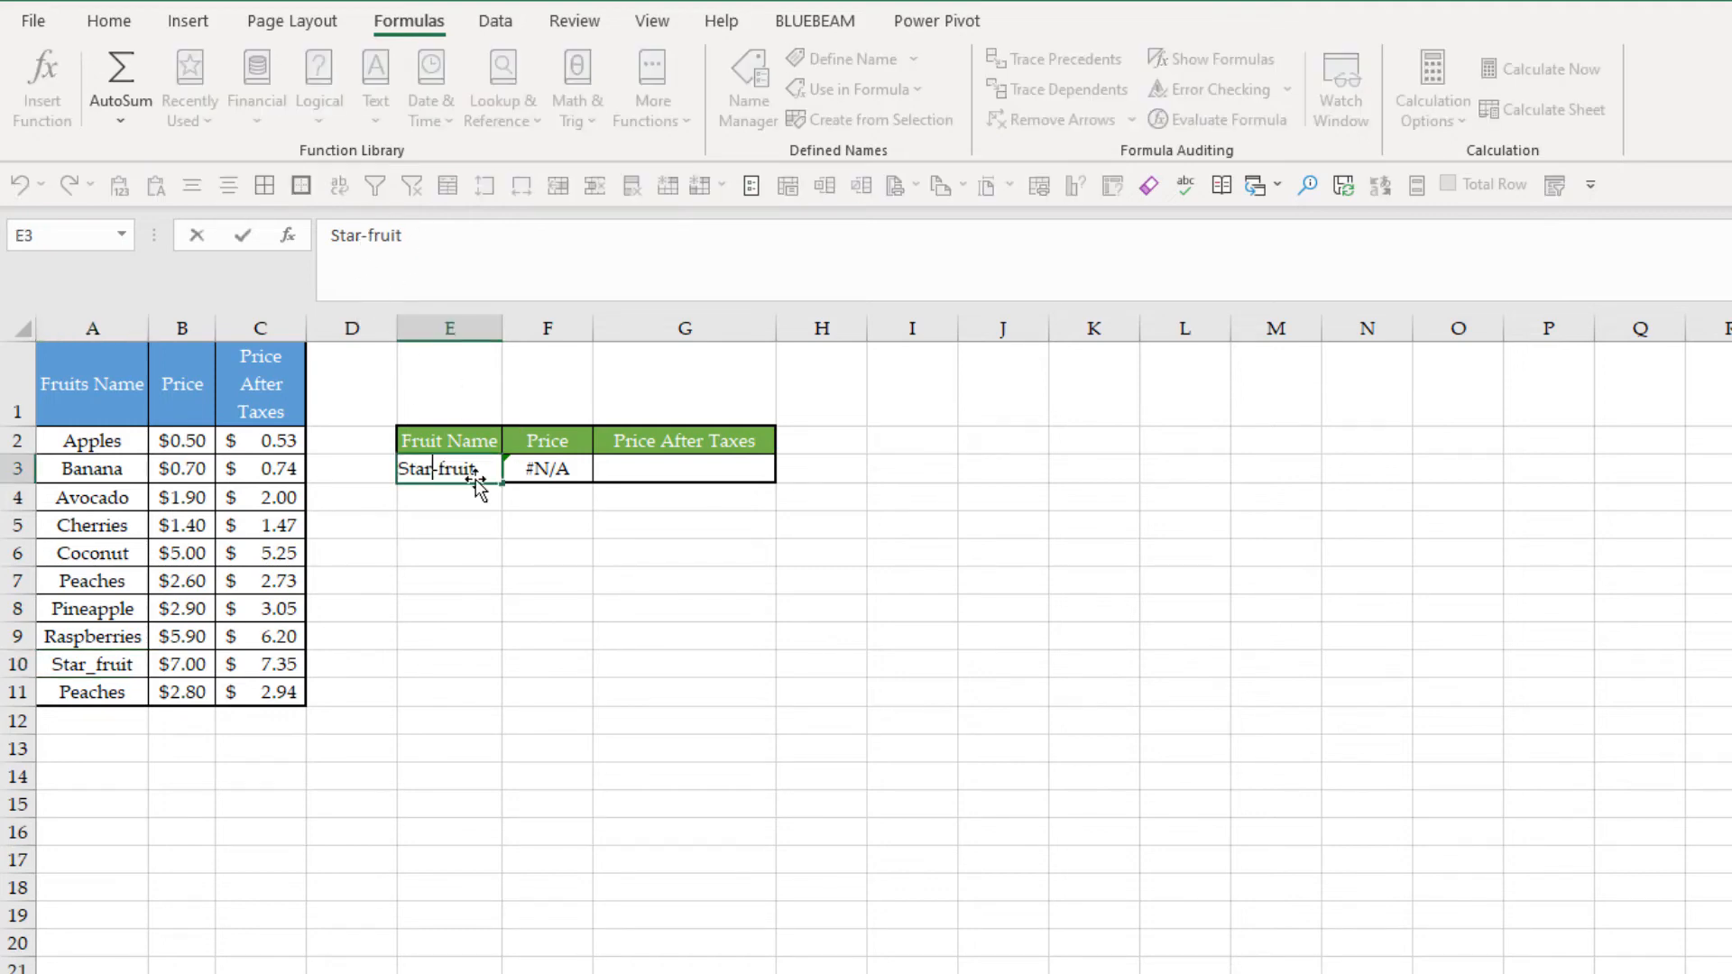
key("Delete")
type("_")
key("Return")
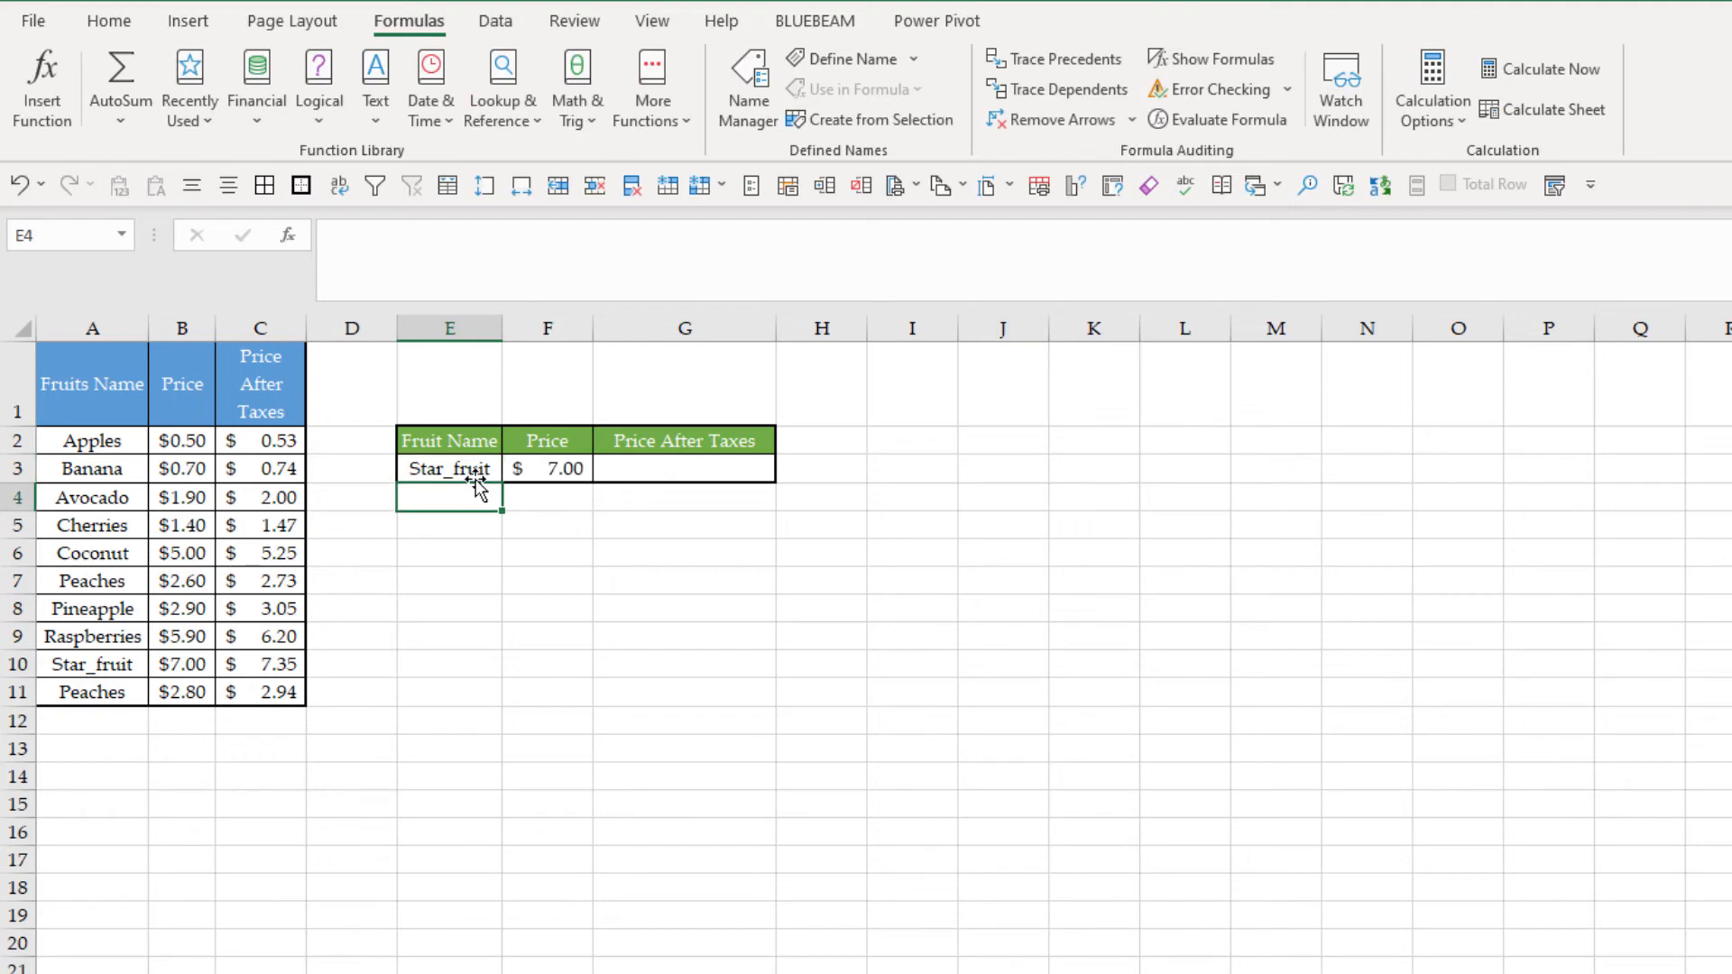
key("Up")
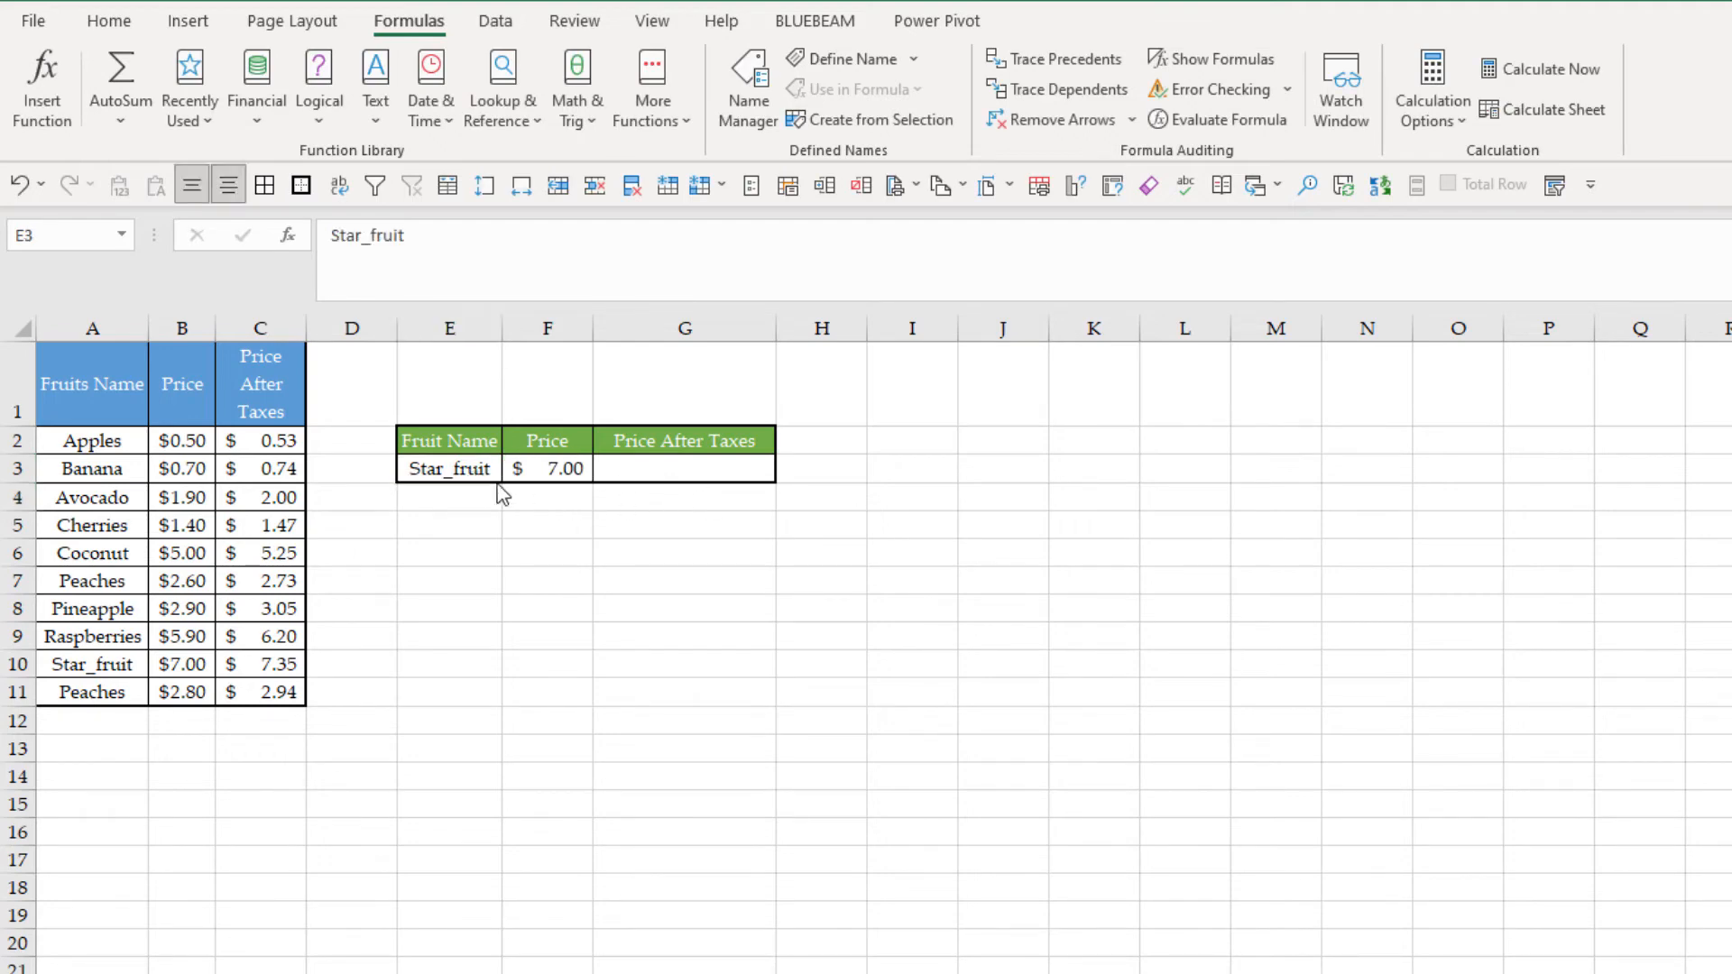
Enter Peaches as the fruit name in lookup cell E3 and check the duplicate Peaches entry in row 11.
left_click(420, 471)
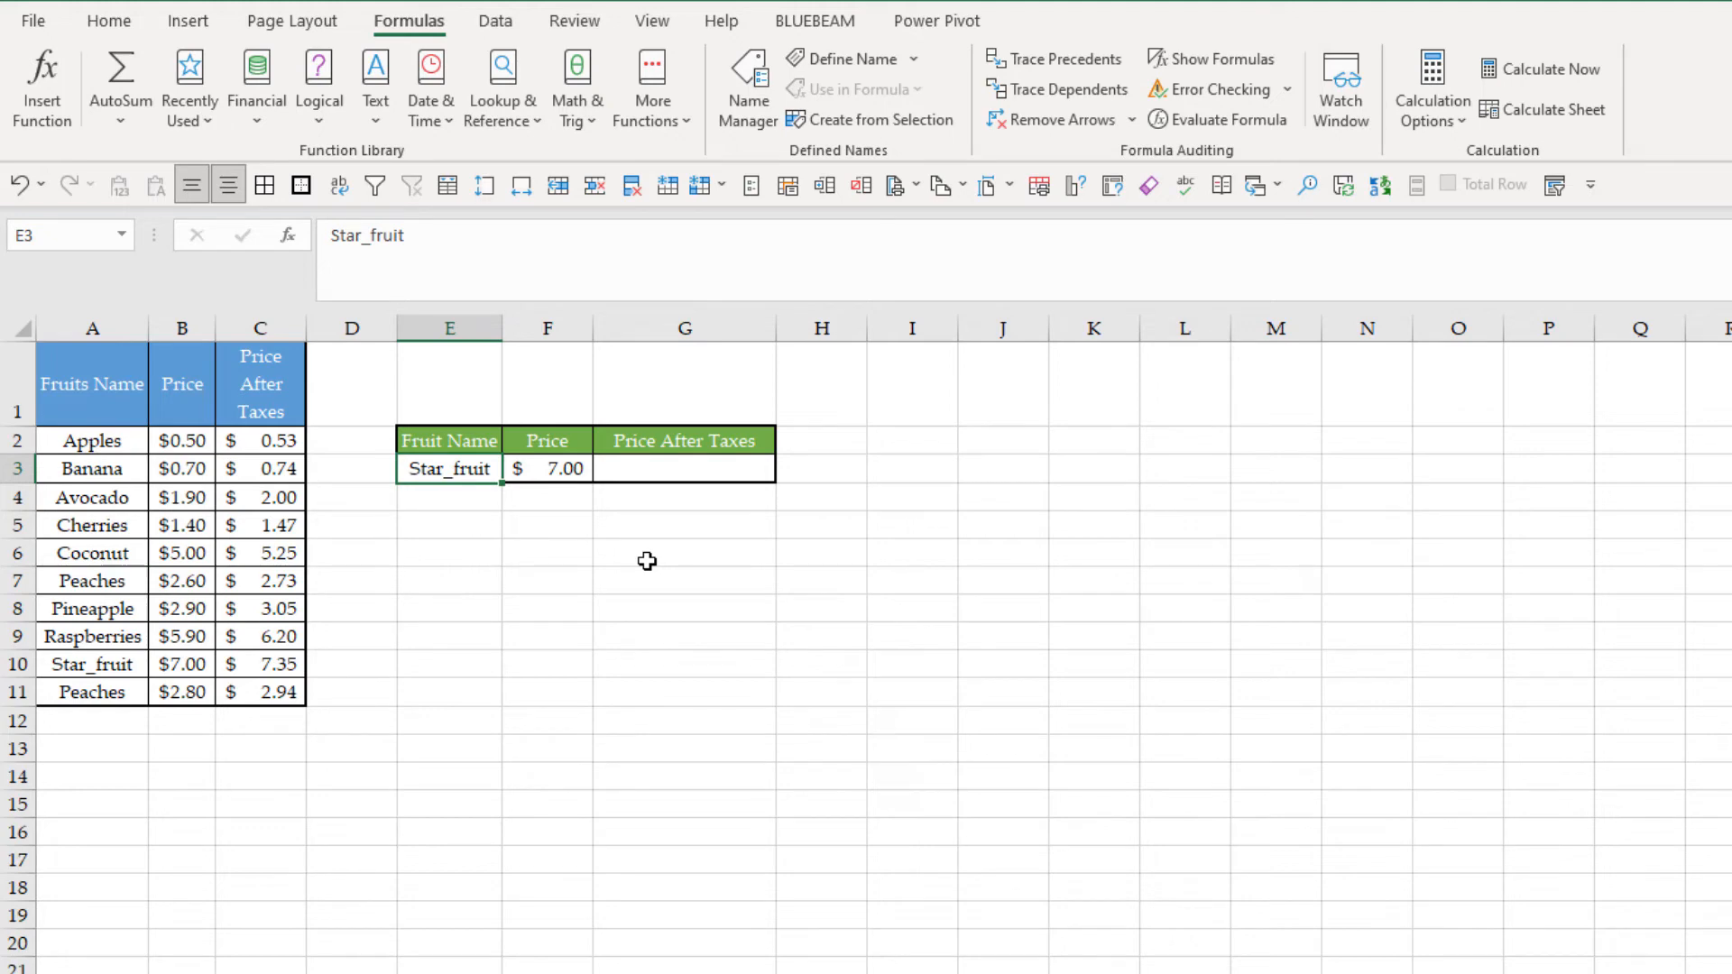
key("BackSpace")
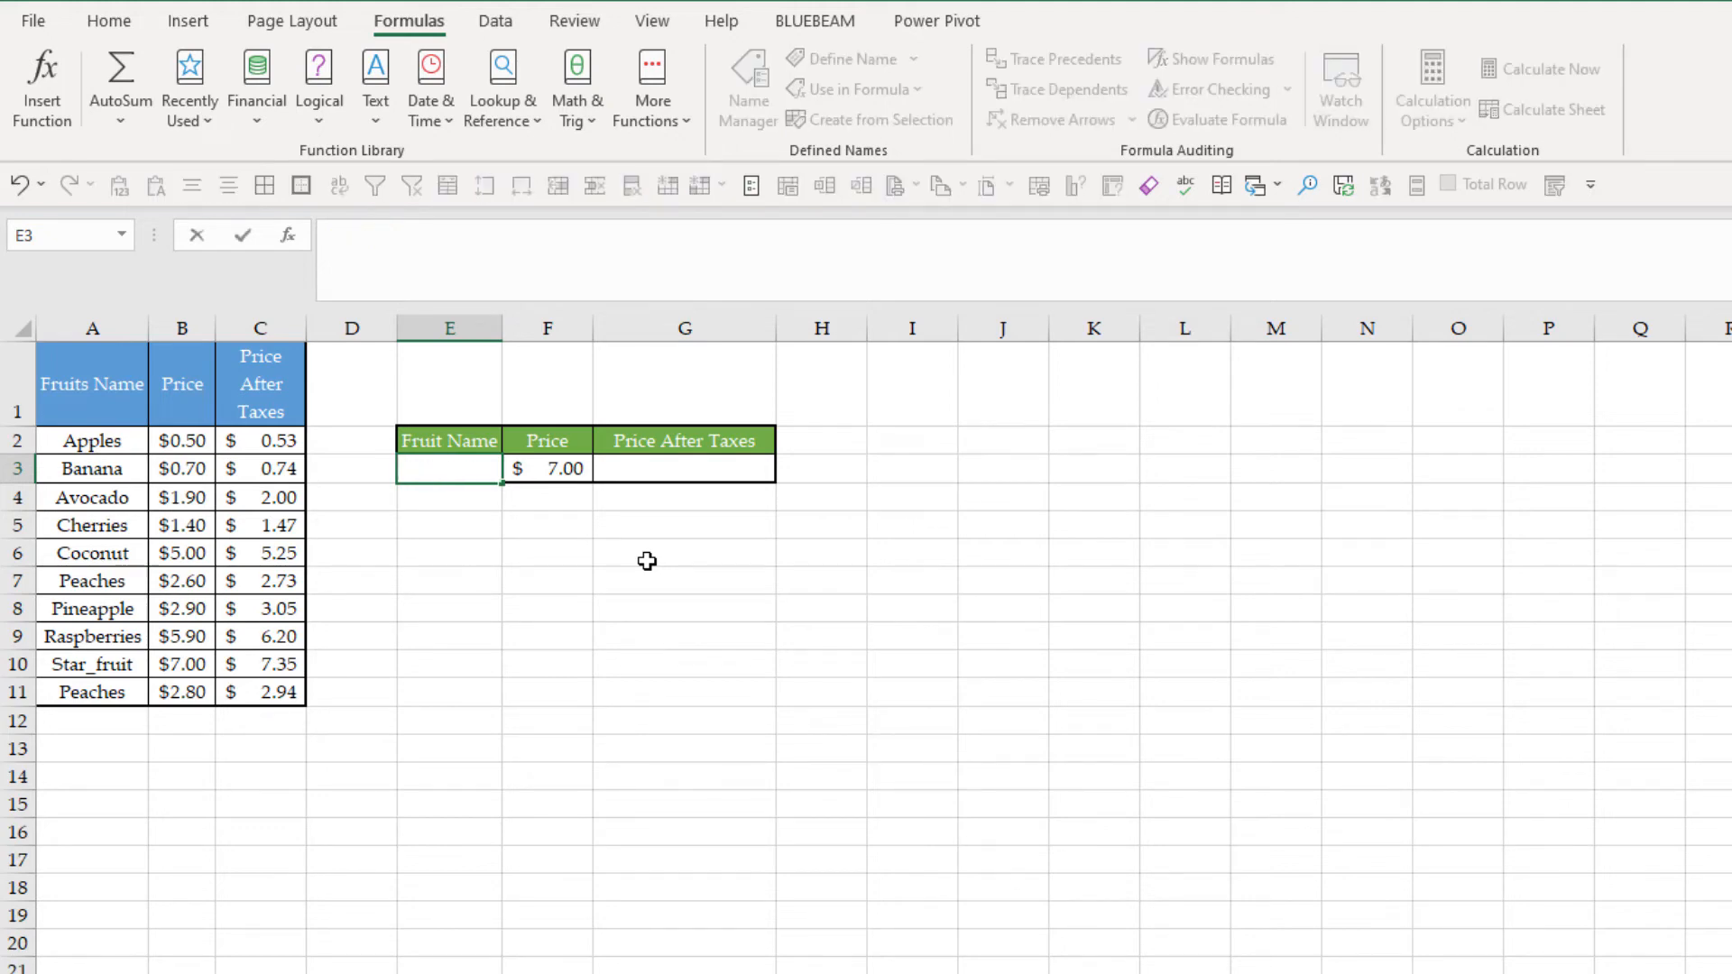
type("Peaches")
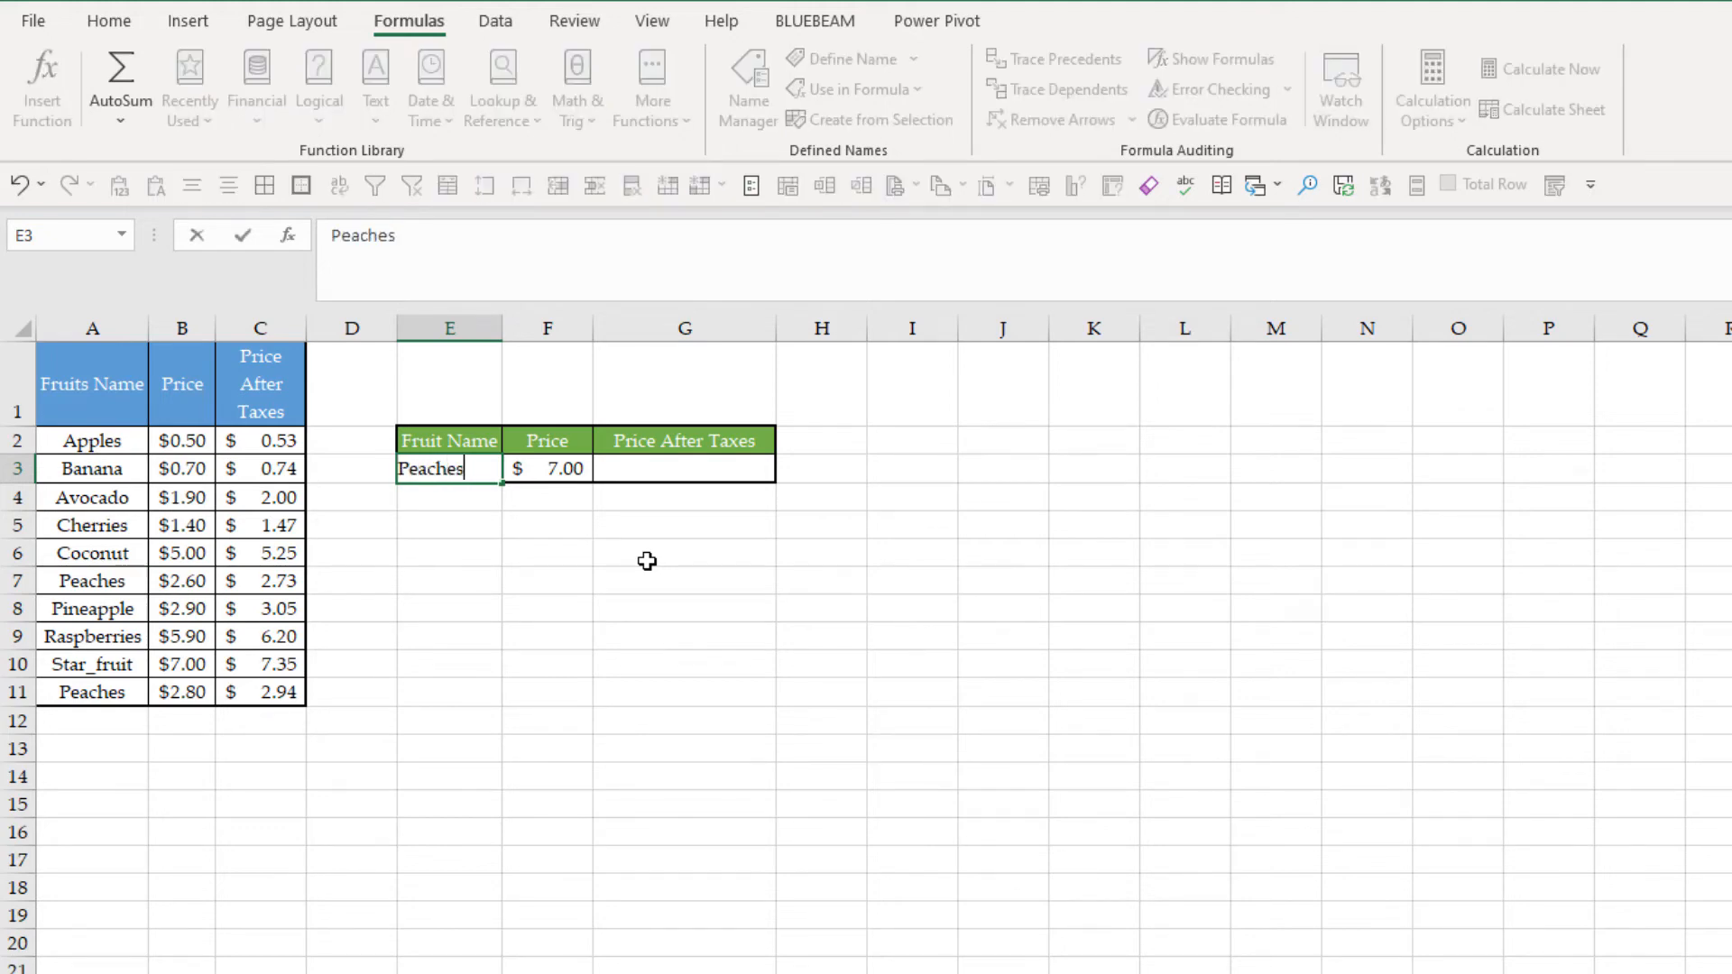
key("Return")
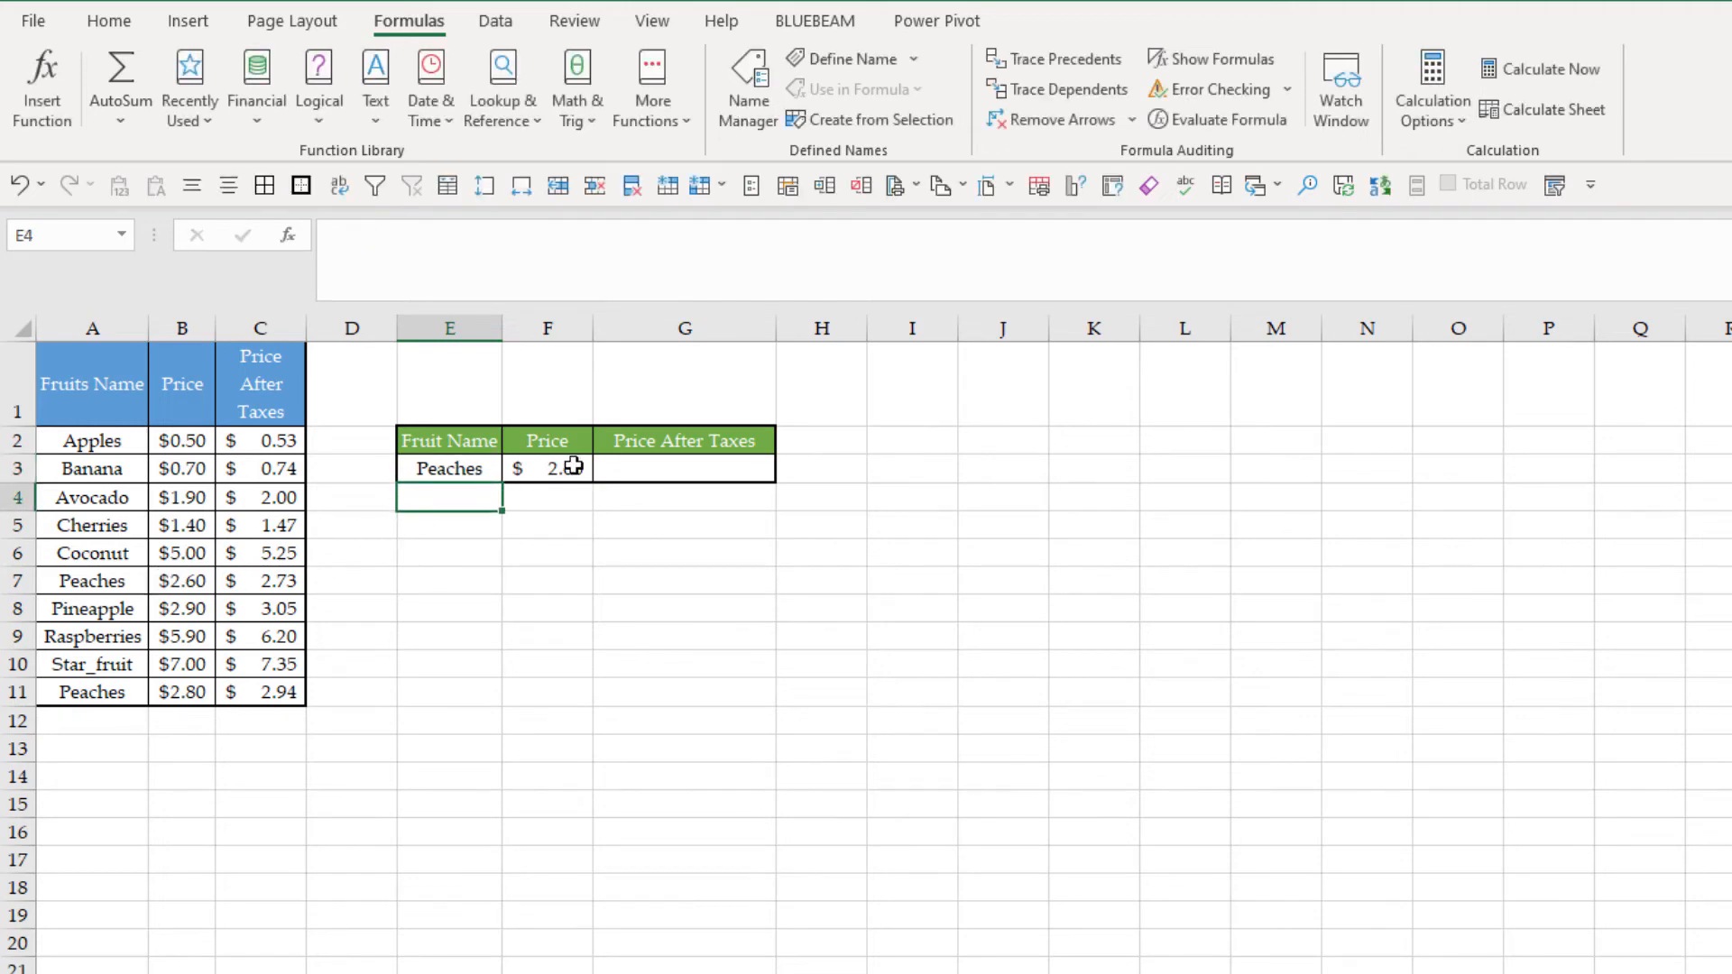
left_click(162, 696)
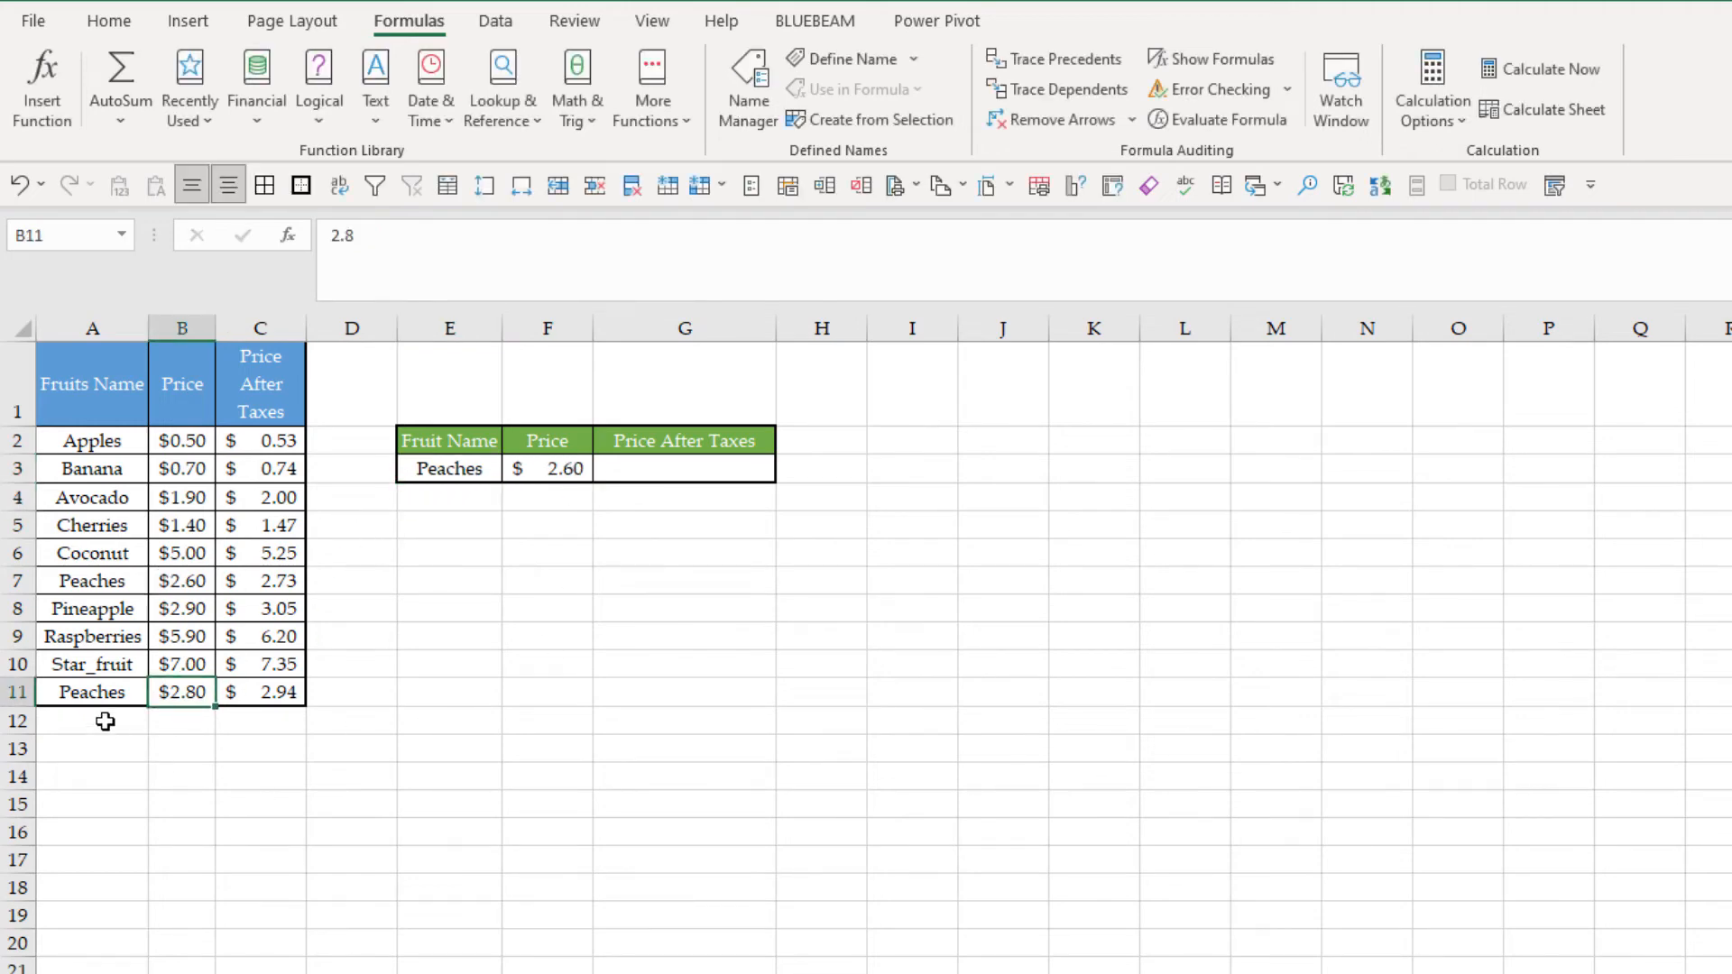
left_click_drag(94, 697, 239, 692)
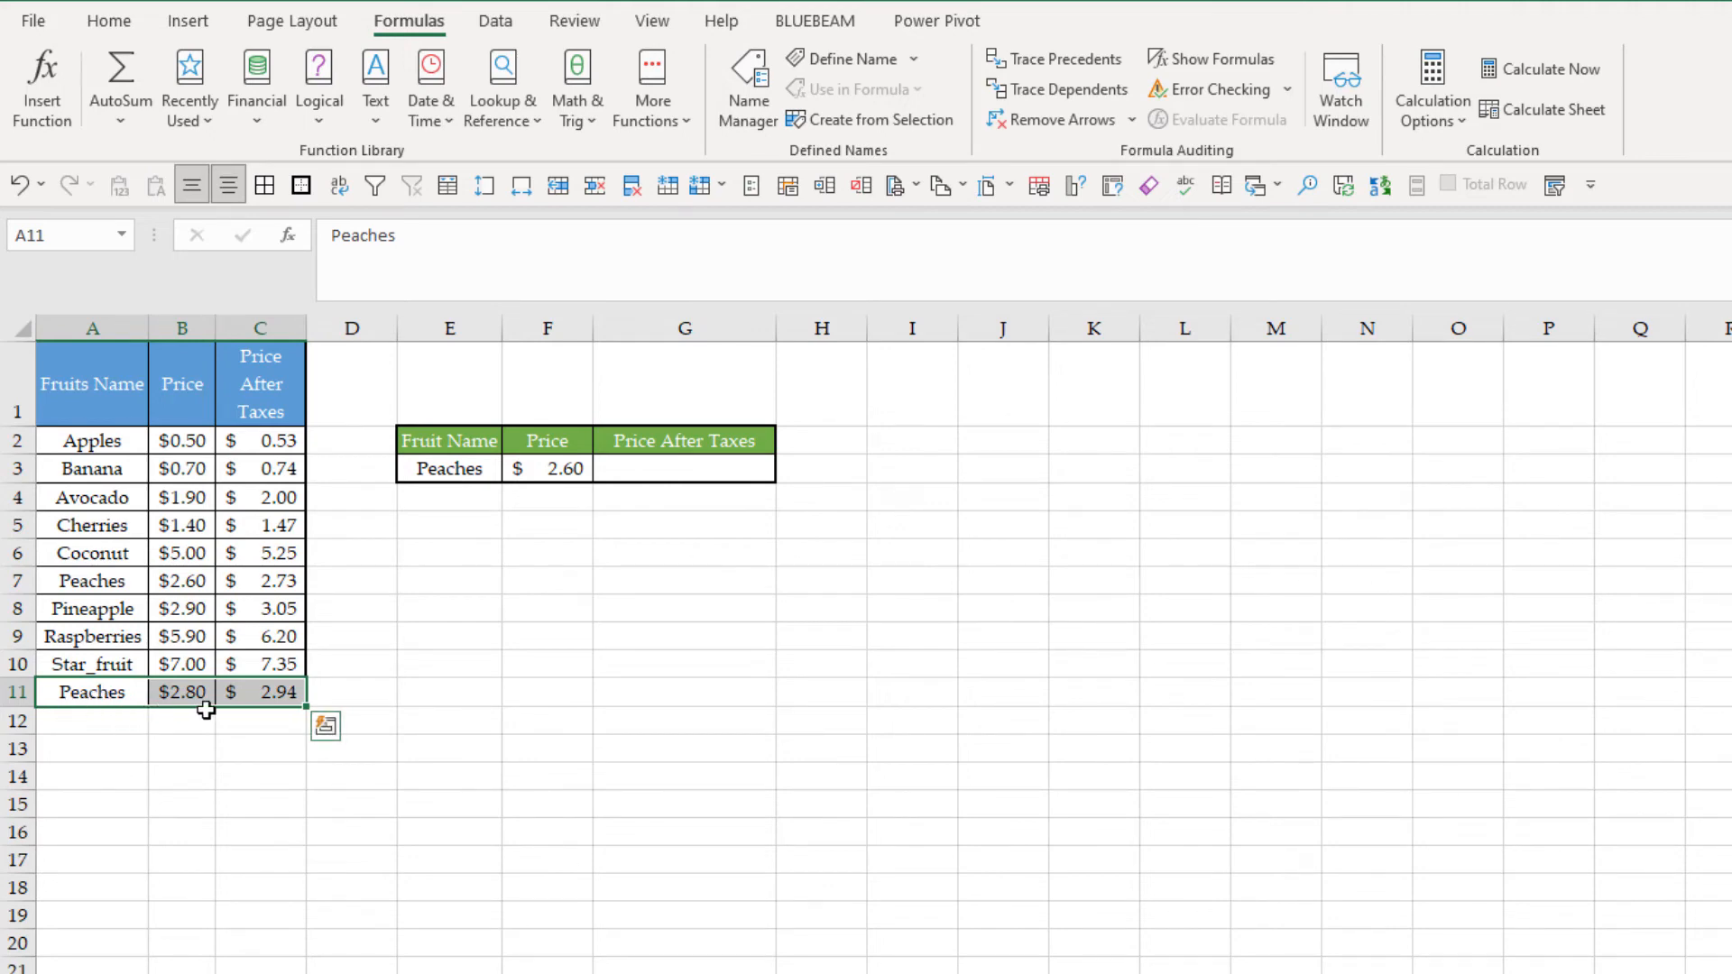
Delete the first Peaches row, row 7, from the price table and check the lookup price in F3.
left_click(430, 617)
left_click(20, 581)
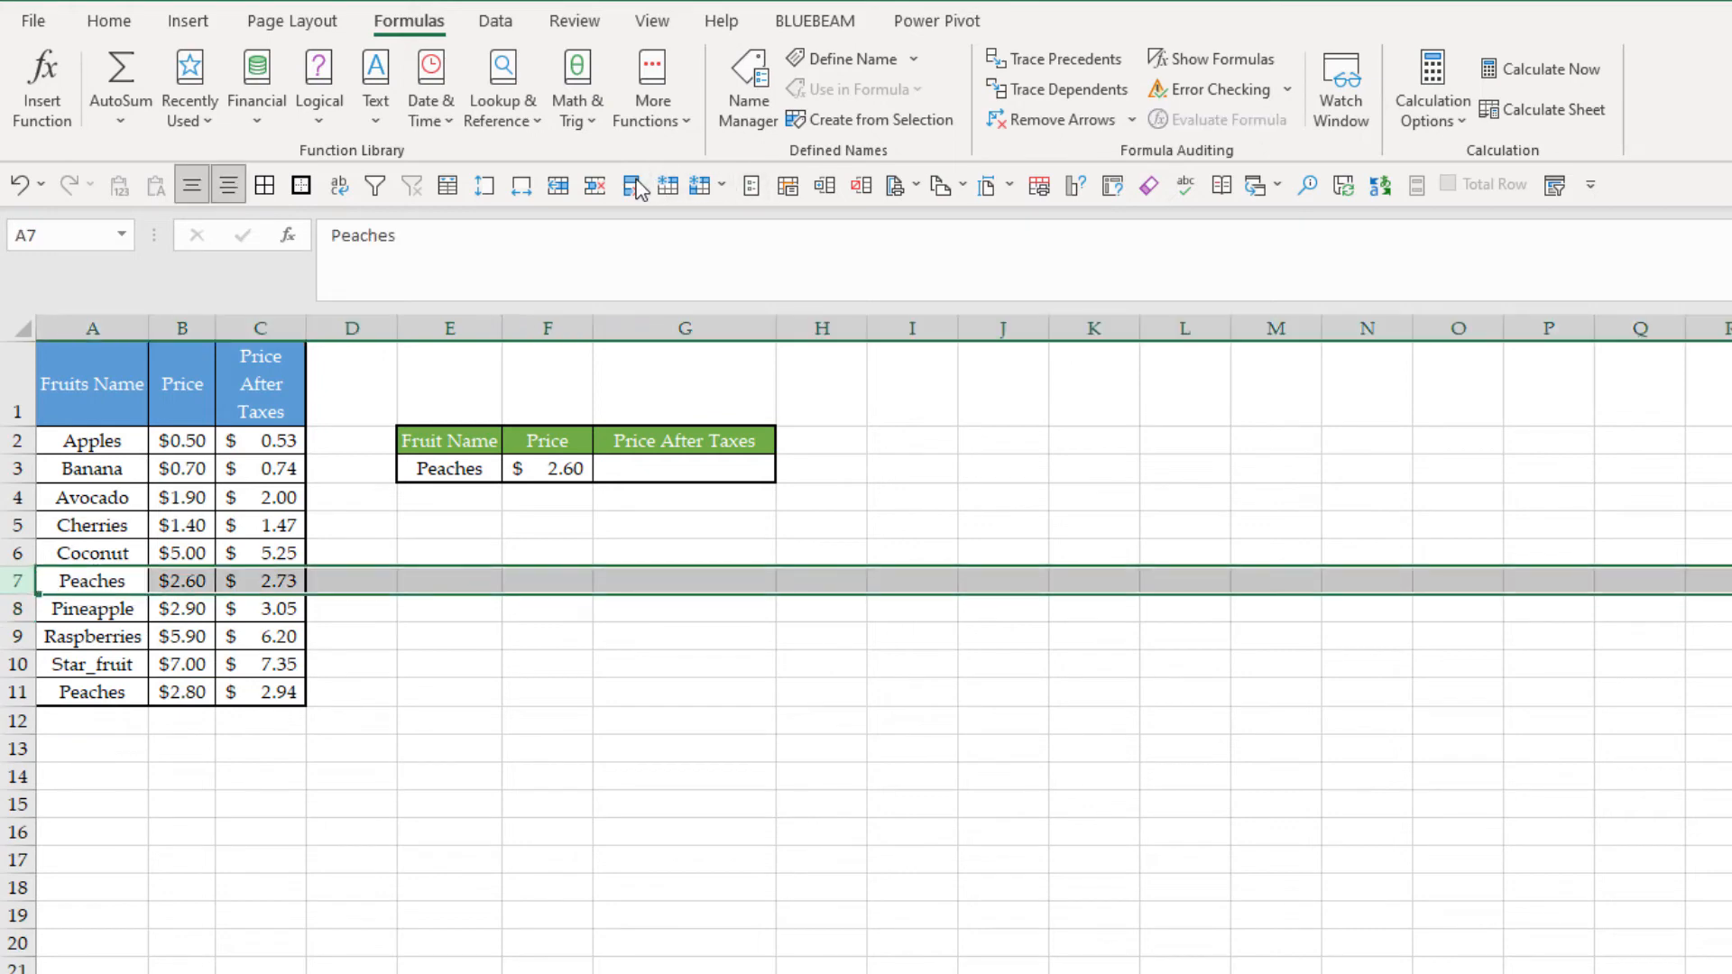
left_click(595, 186)
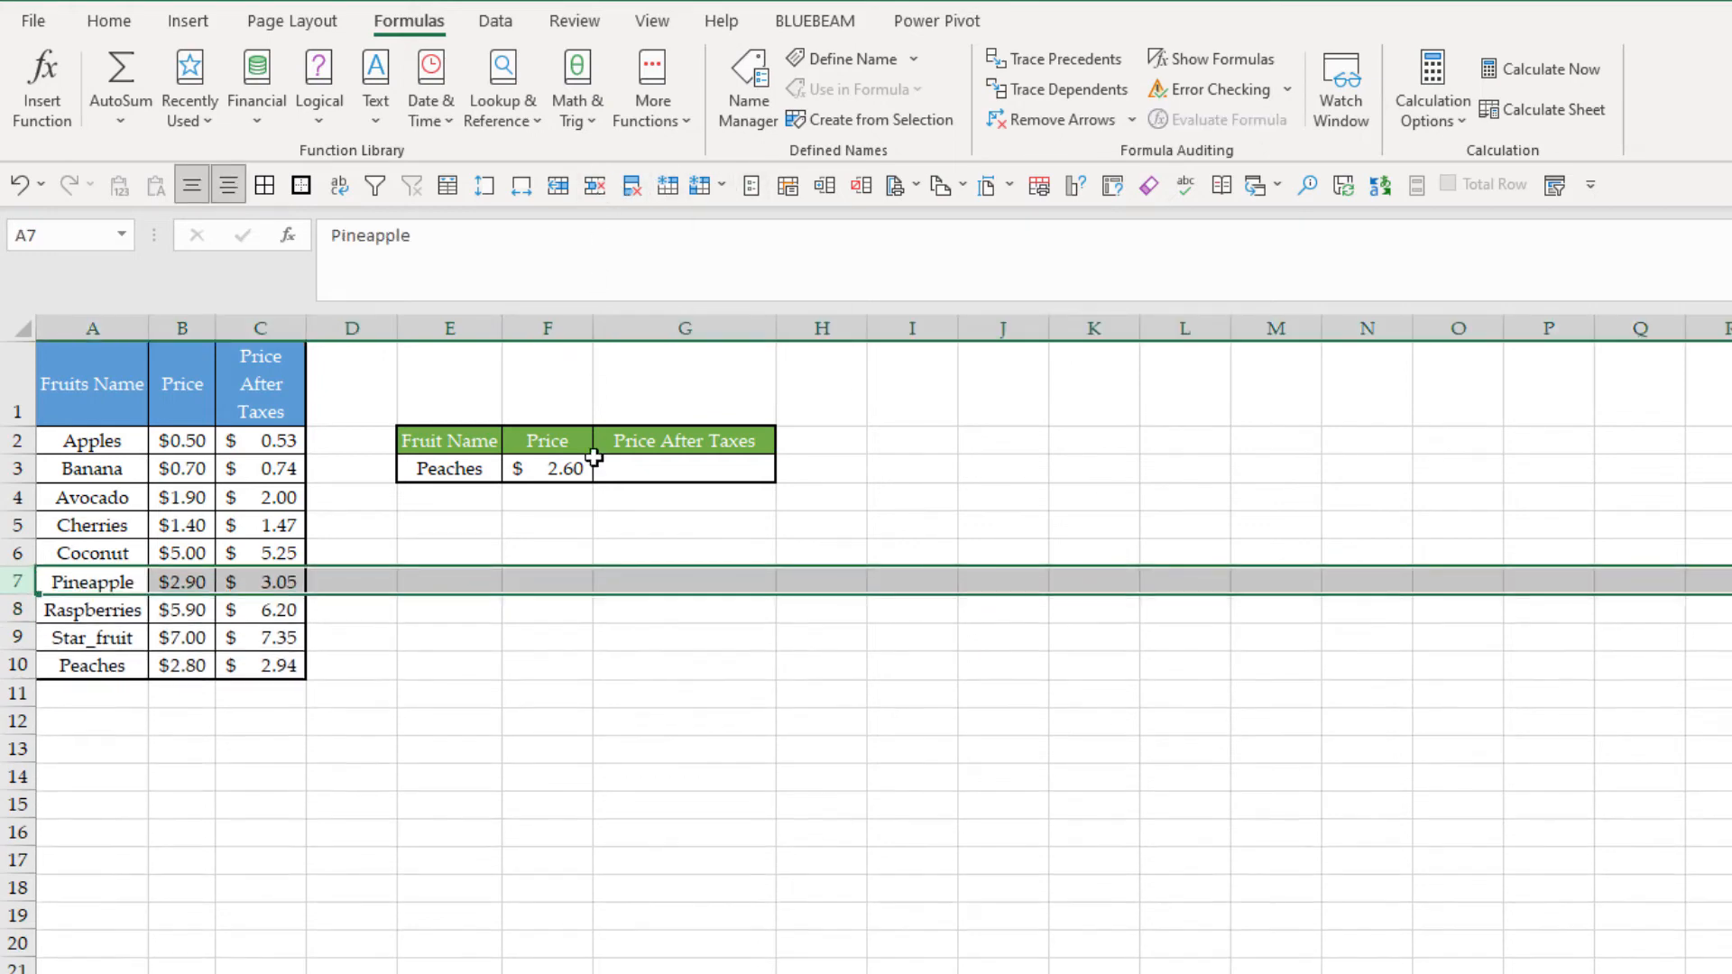
left_click(547, 468)
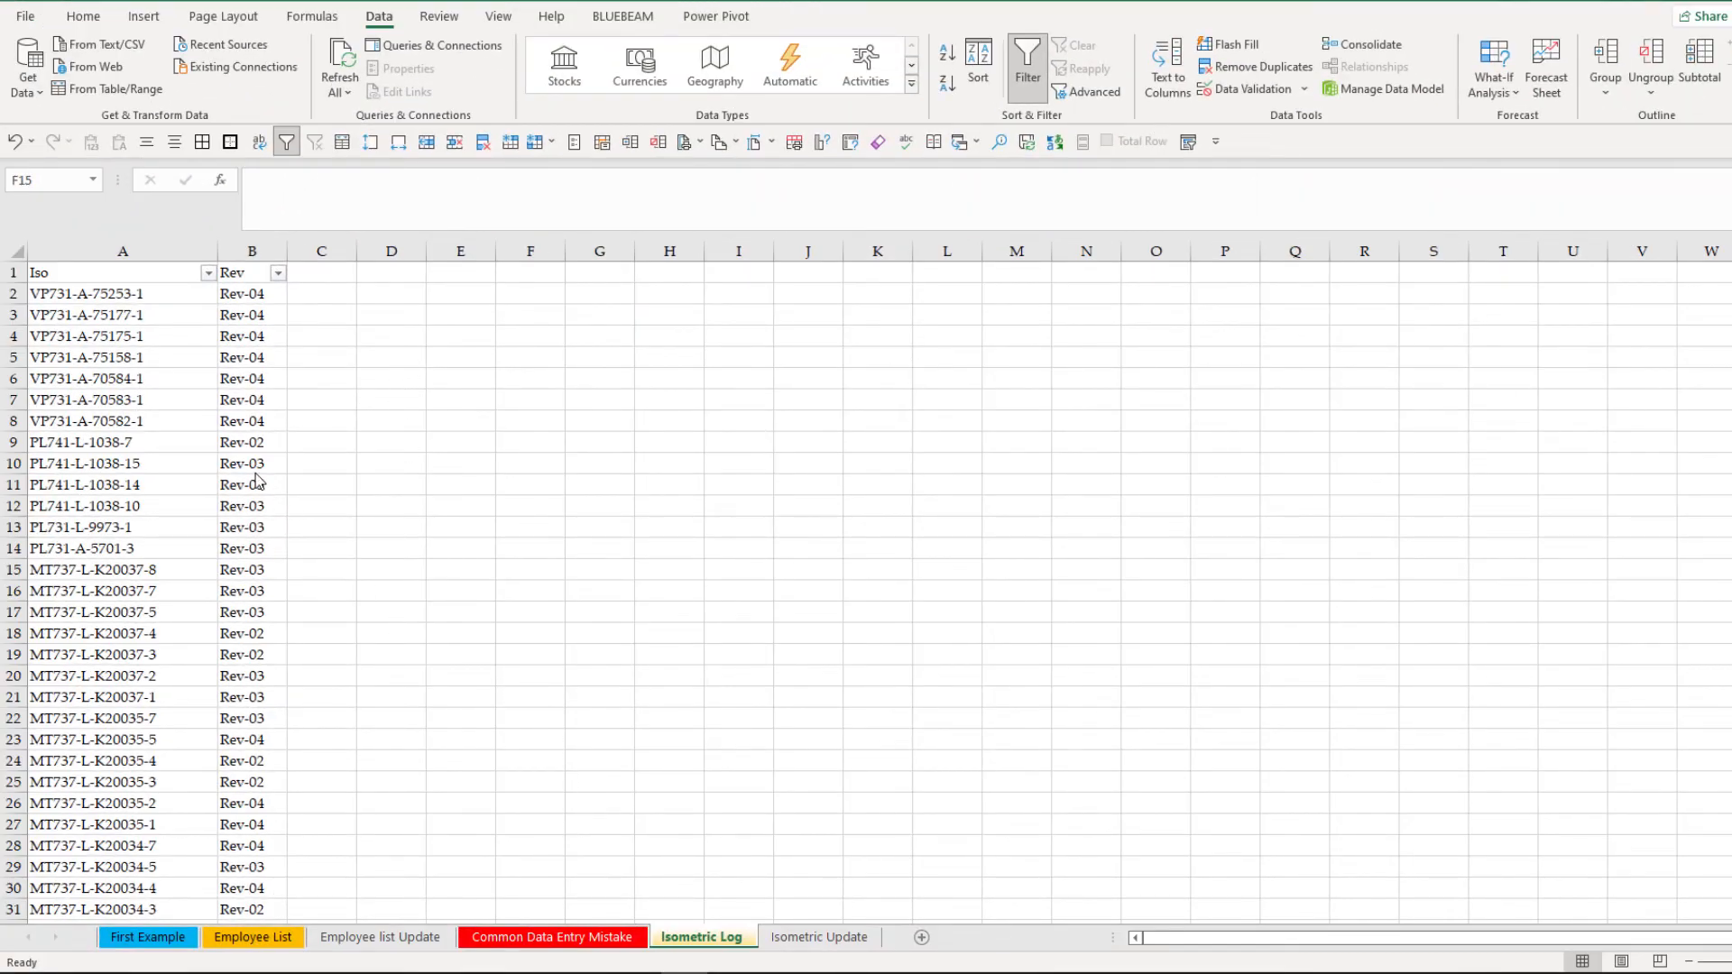
Review the Iso and Rev columns on the Isometric Log sheet and on the Isometric Update sheet.
left_click(176, 279)
left_click(252, 274)
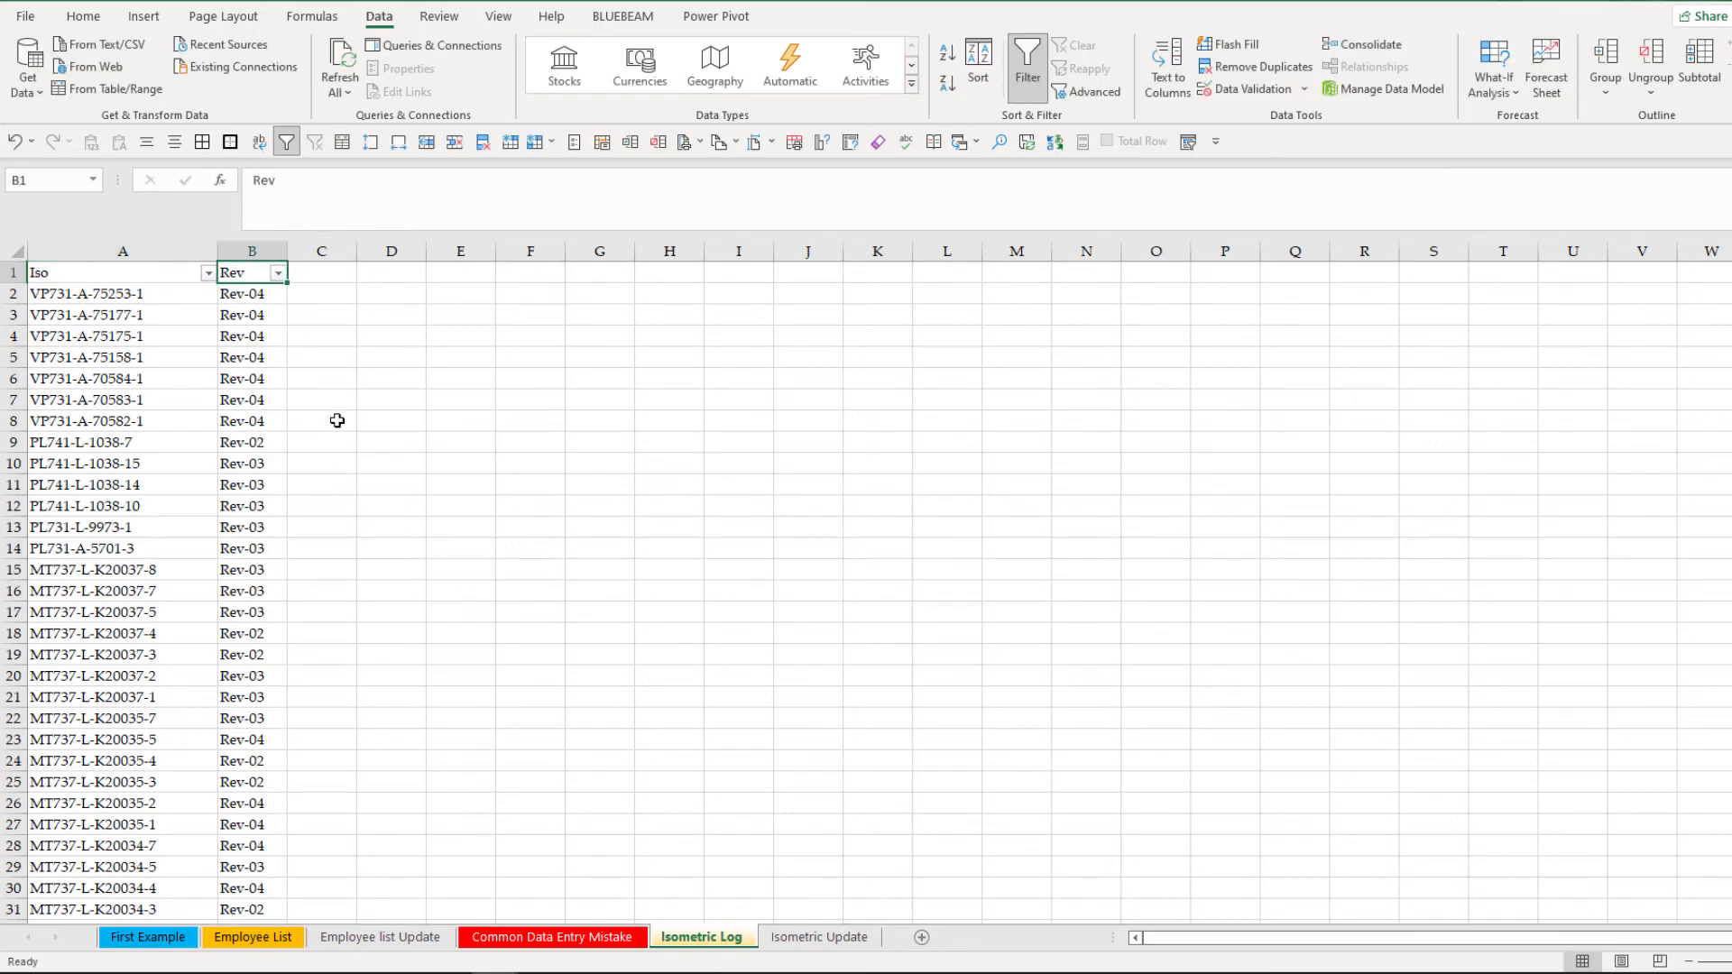
left_click(822, 945)
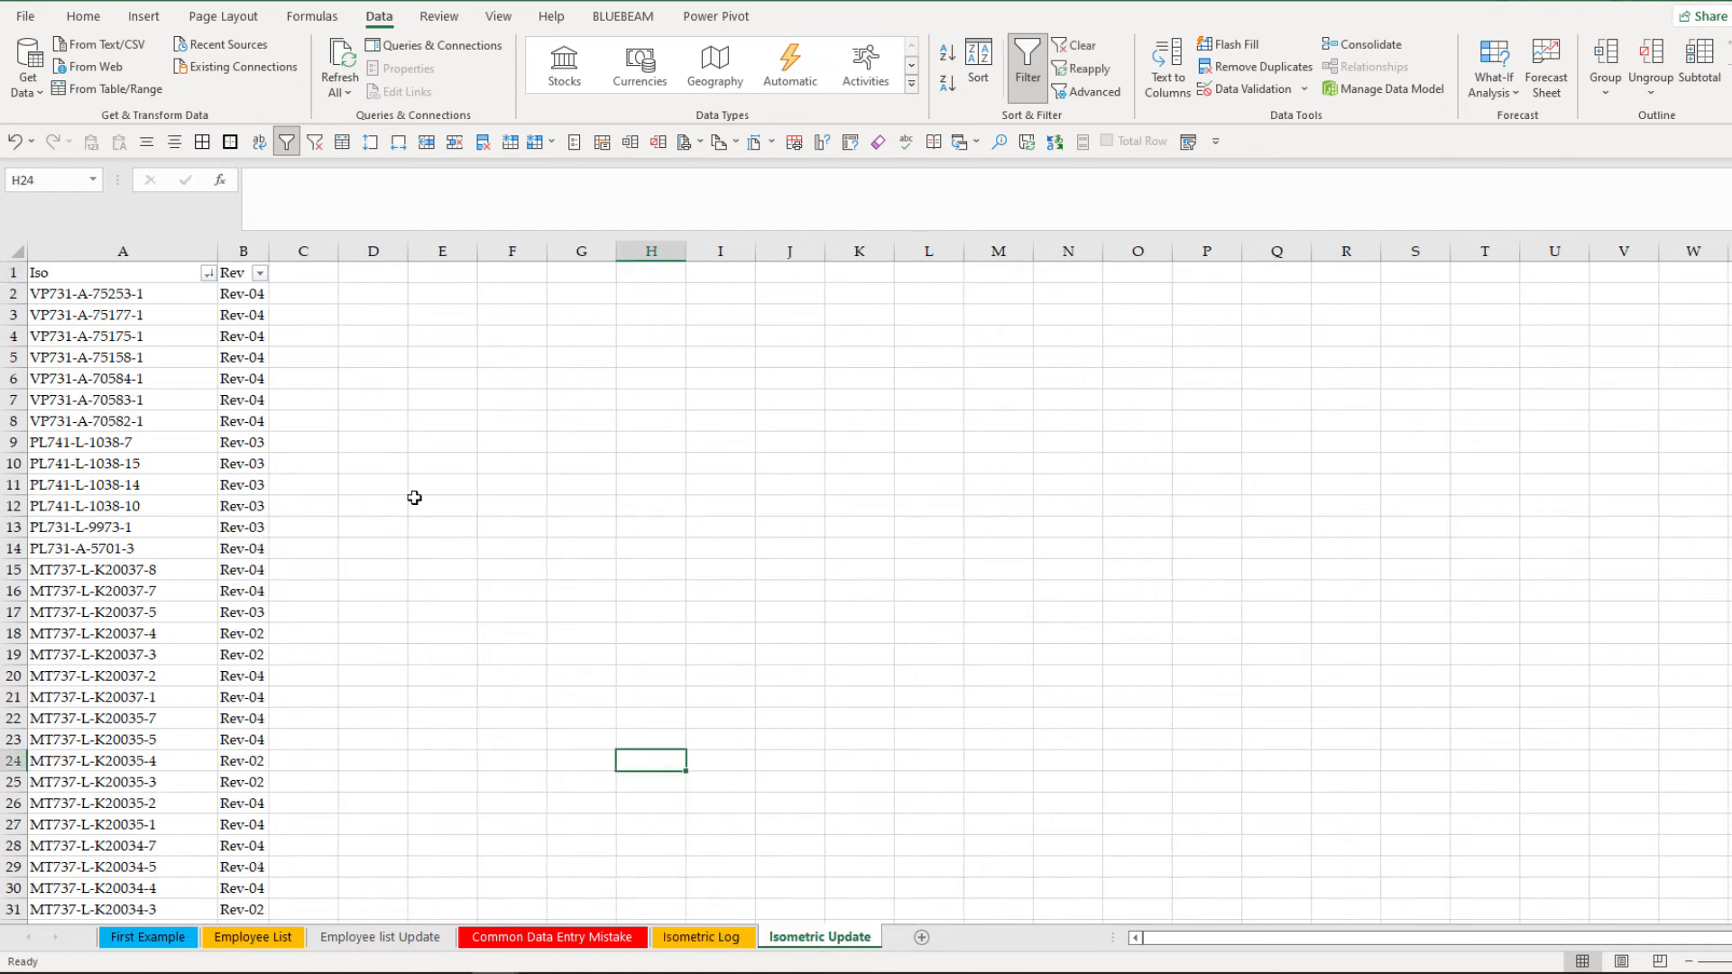
Enter =VLOOKUP(A2,'Isometric Update'!A:B,2,FALSE) in cell C2 of the Isometric Log sheet and fill it down column C.
left_click(702, 938)
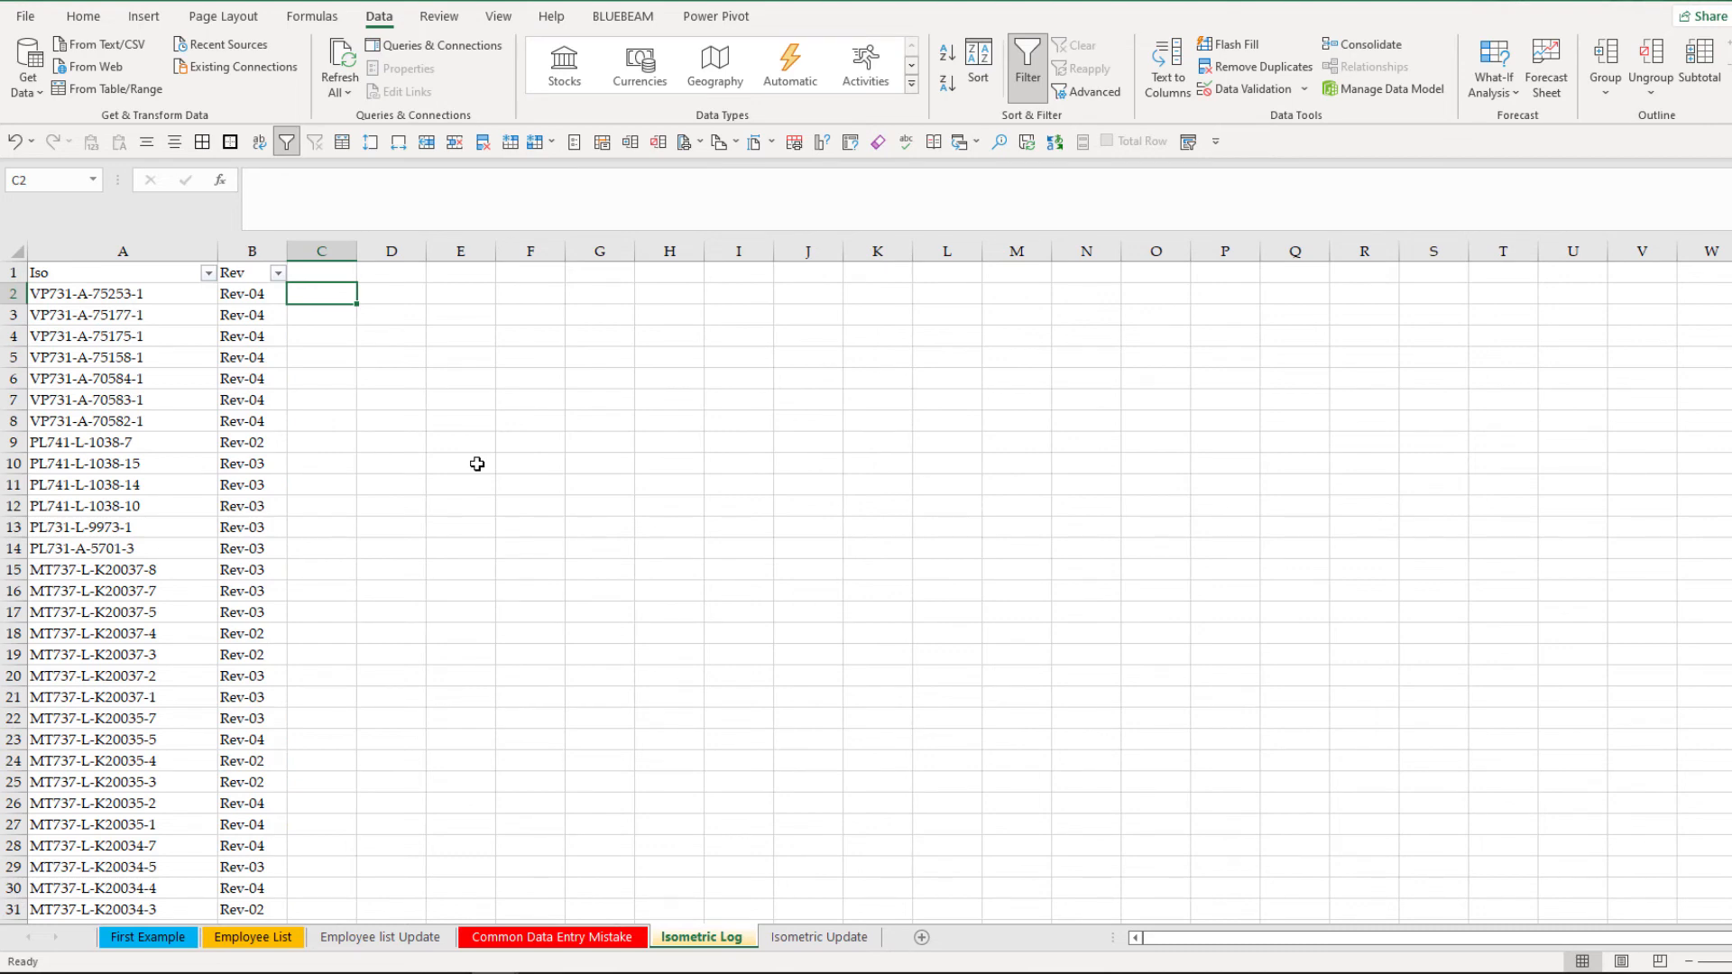
type("=vl")
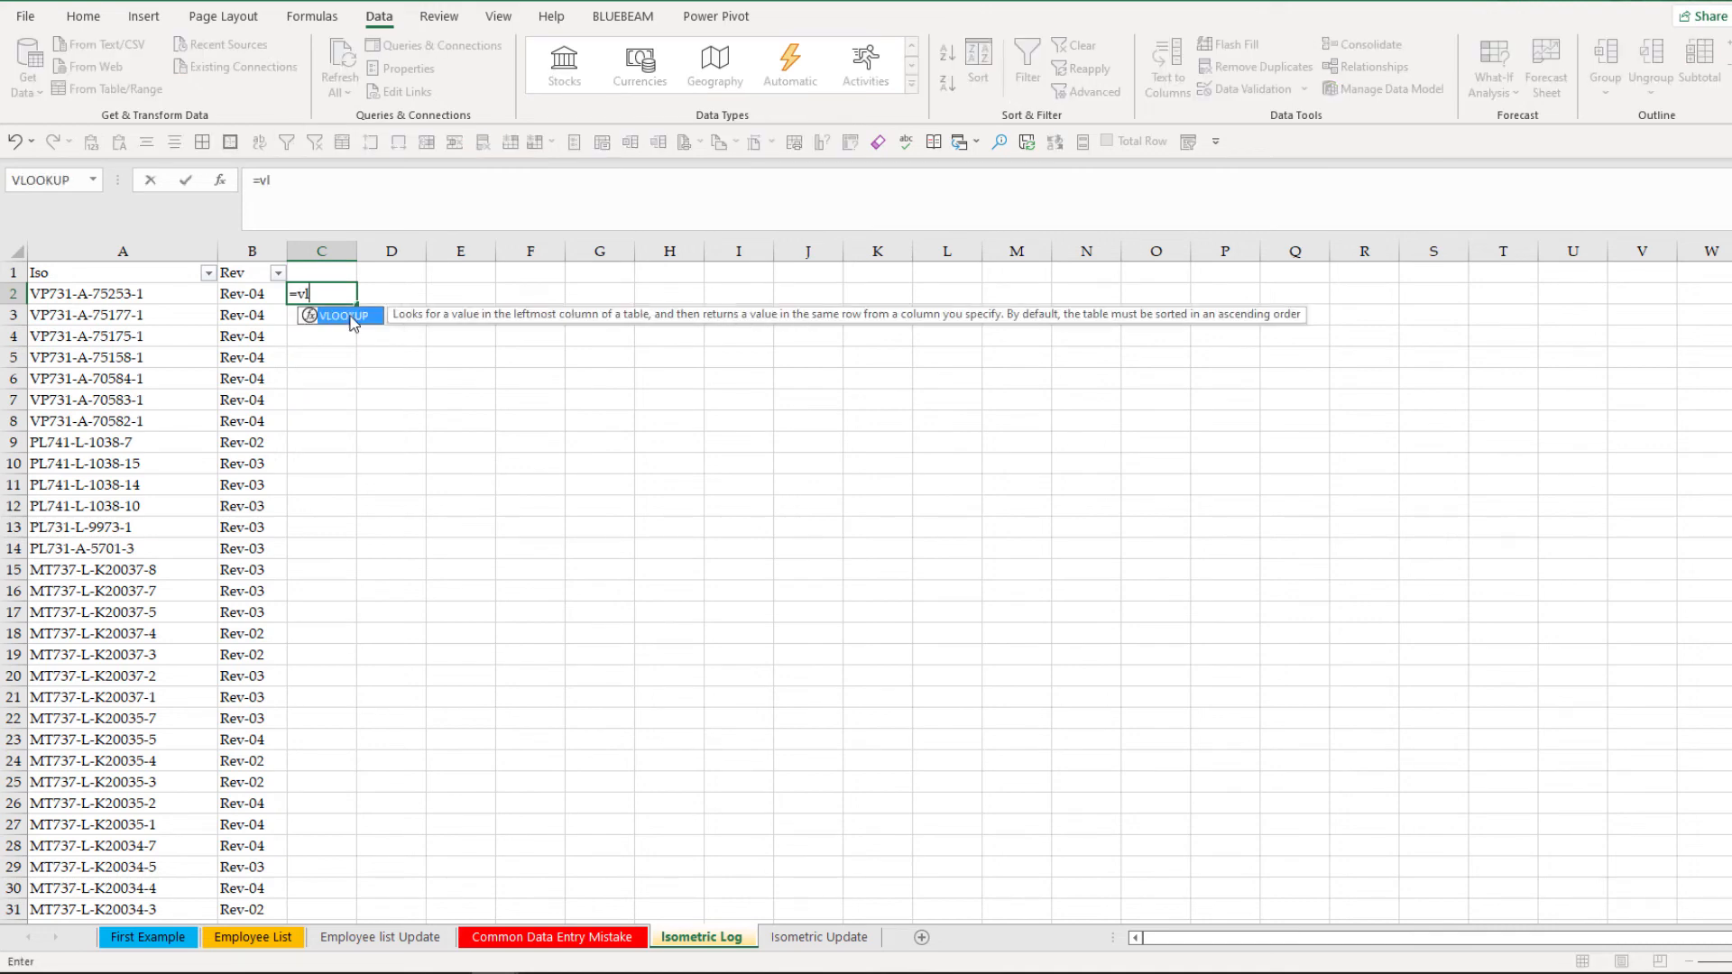
key("Tab")
left_click(136, 293)
type(",")
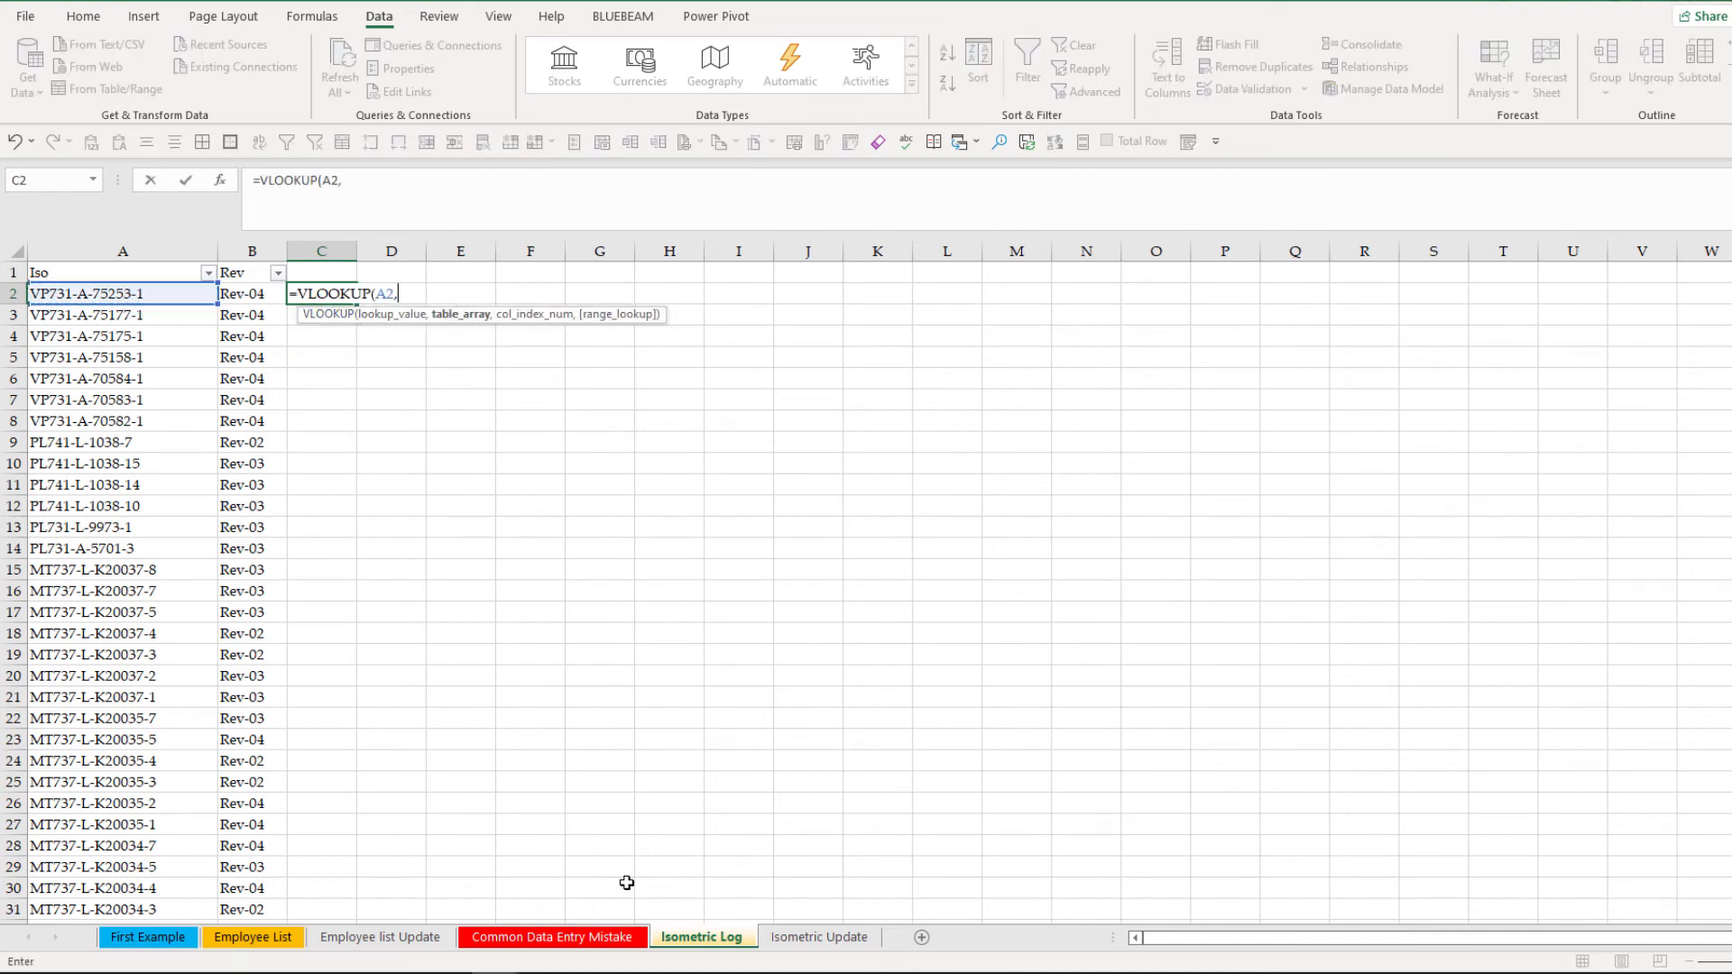
left_click(819, 938)
left_click_drag(194, 252, 230, 254)
type(",")
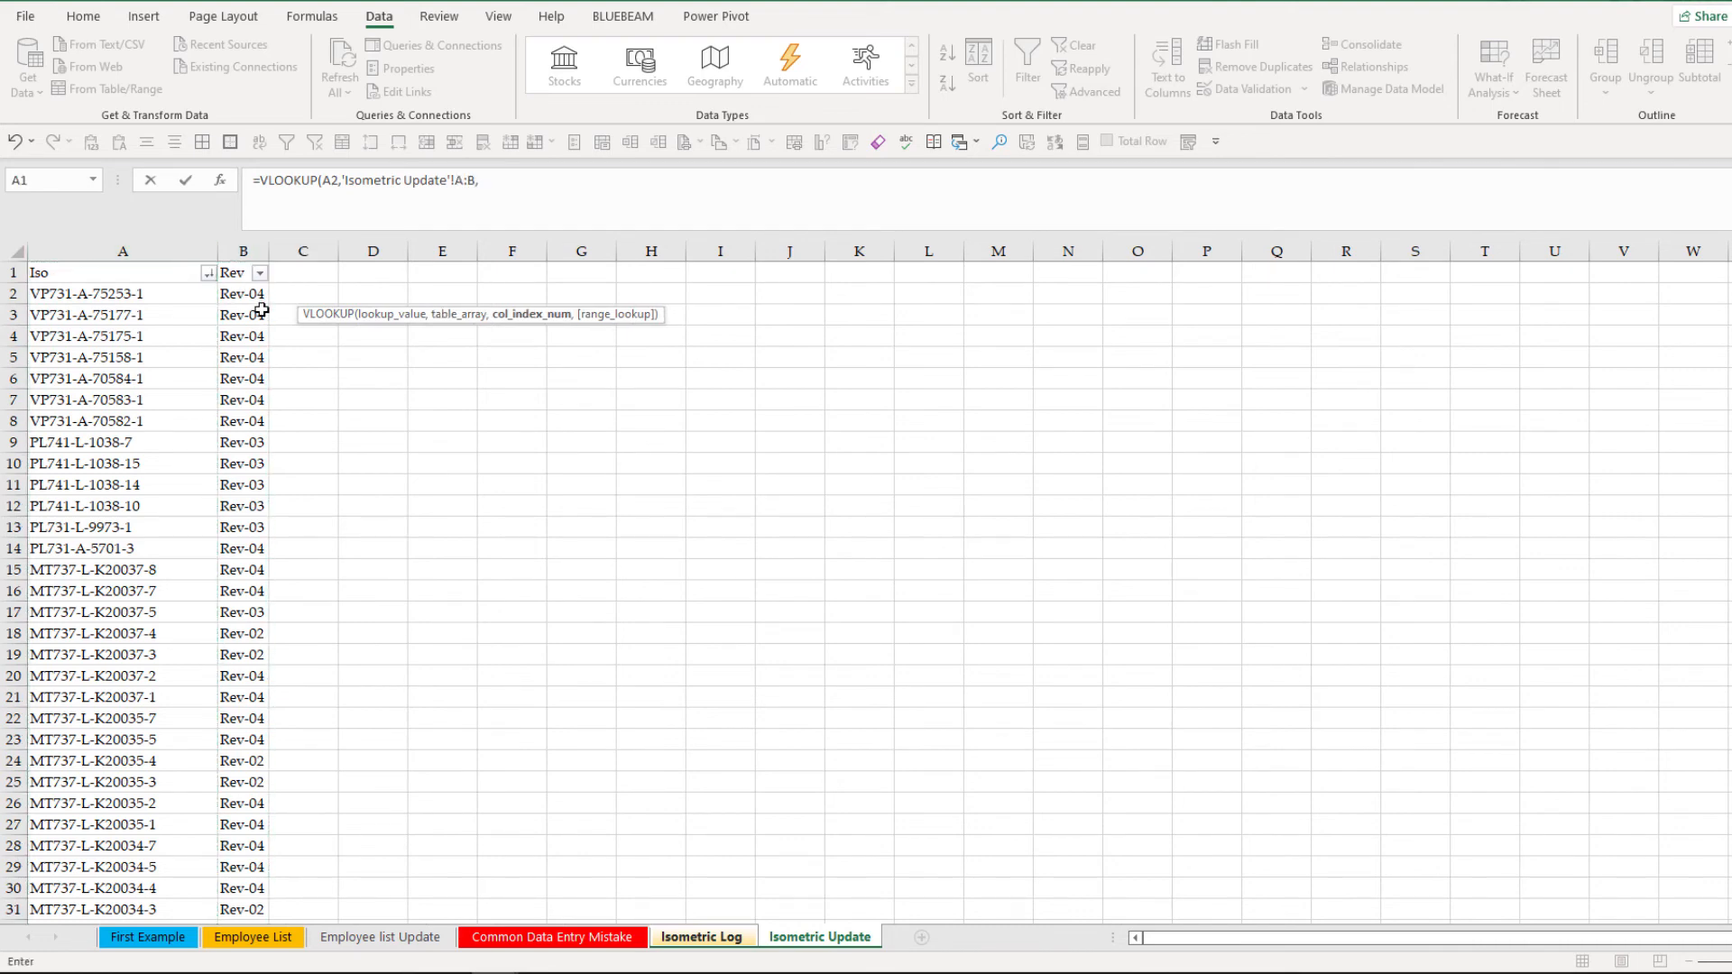
type("2,false)")
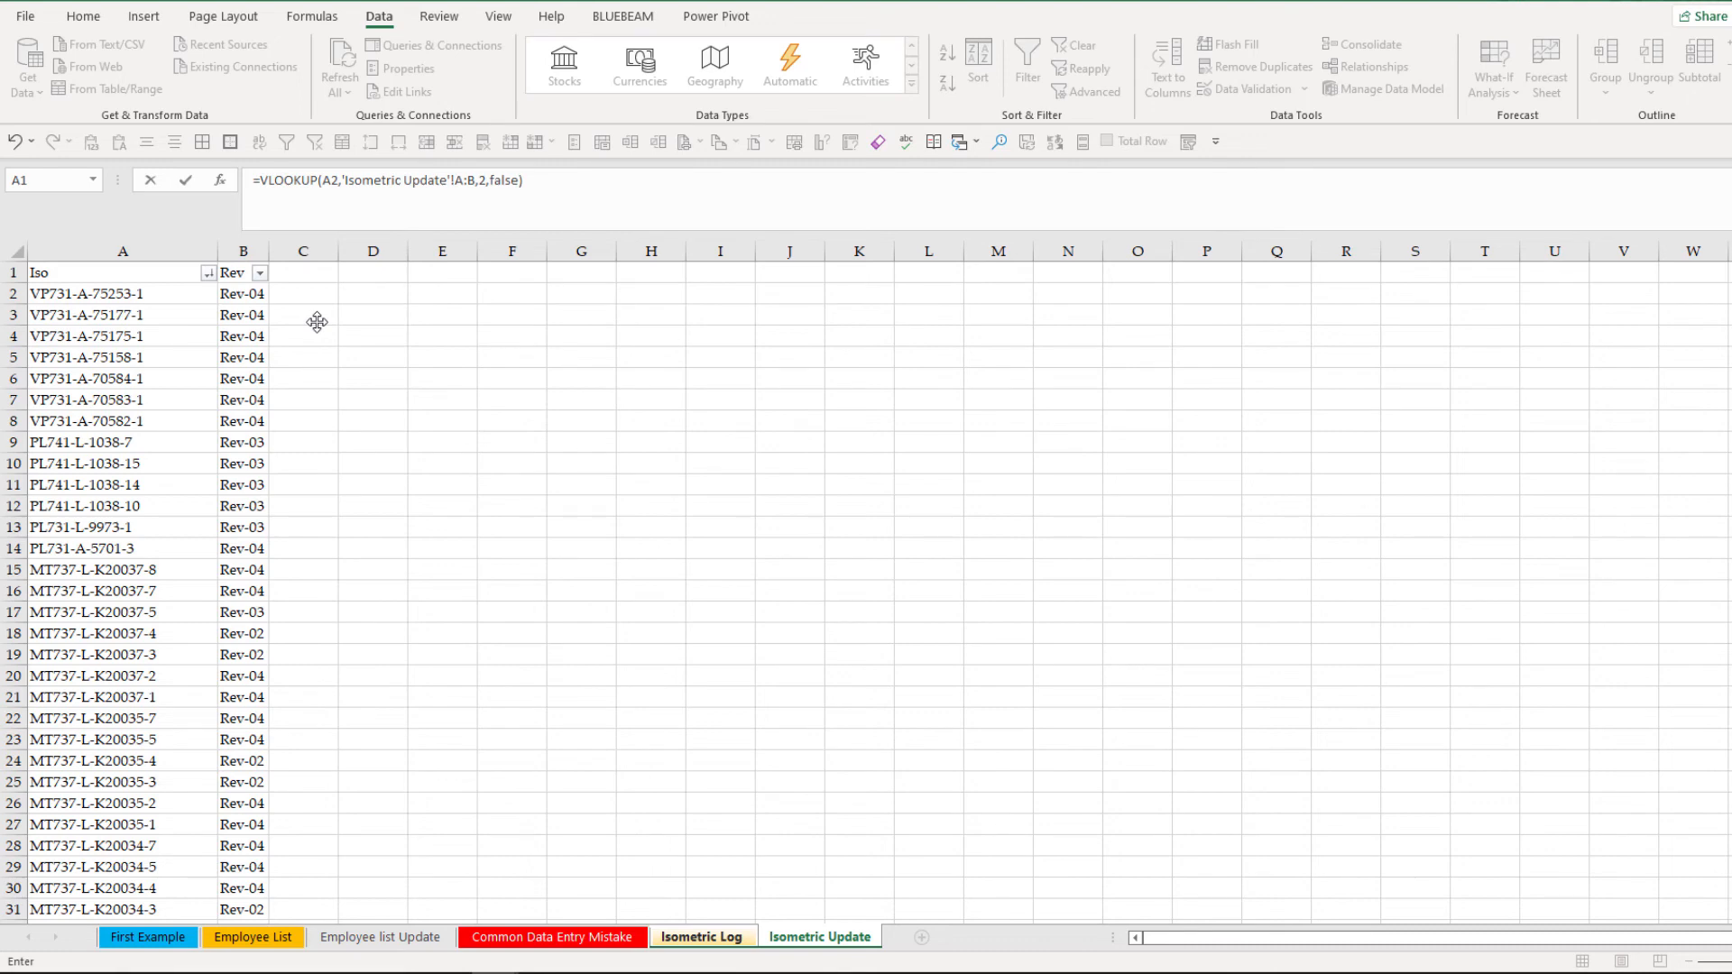
key("Return")
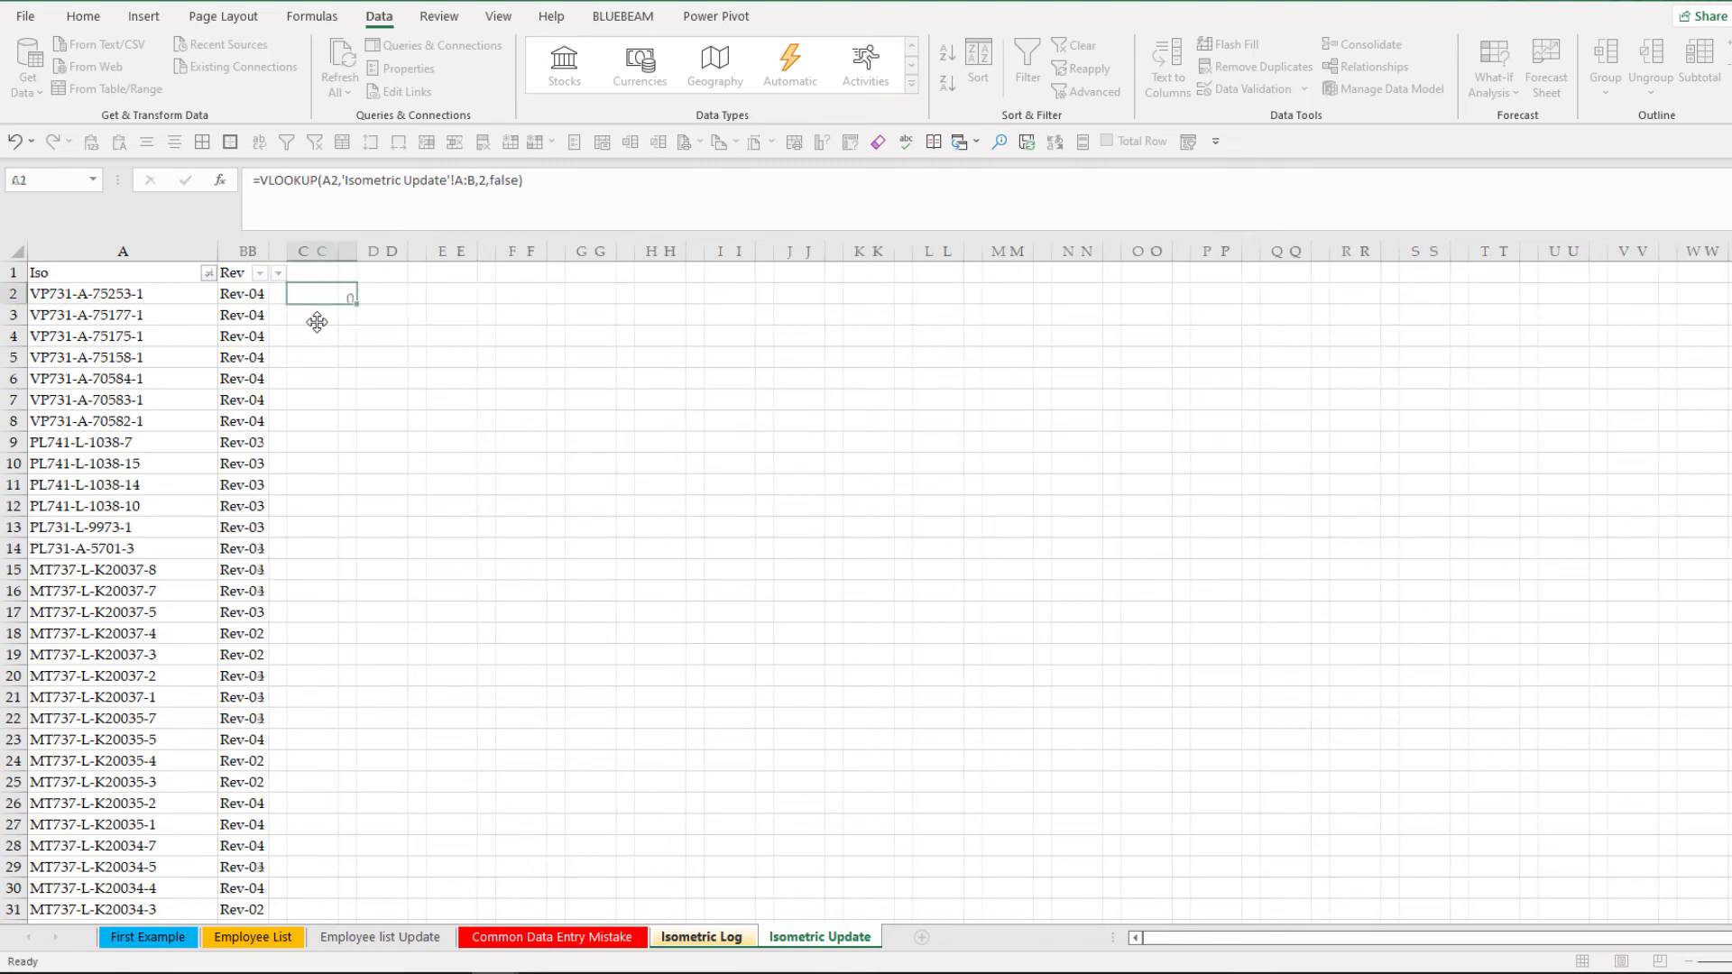
double_click(357, 307)
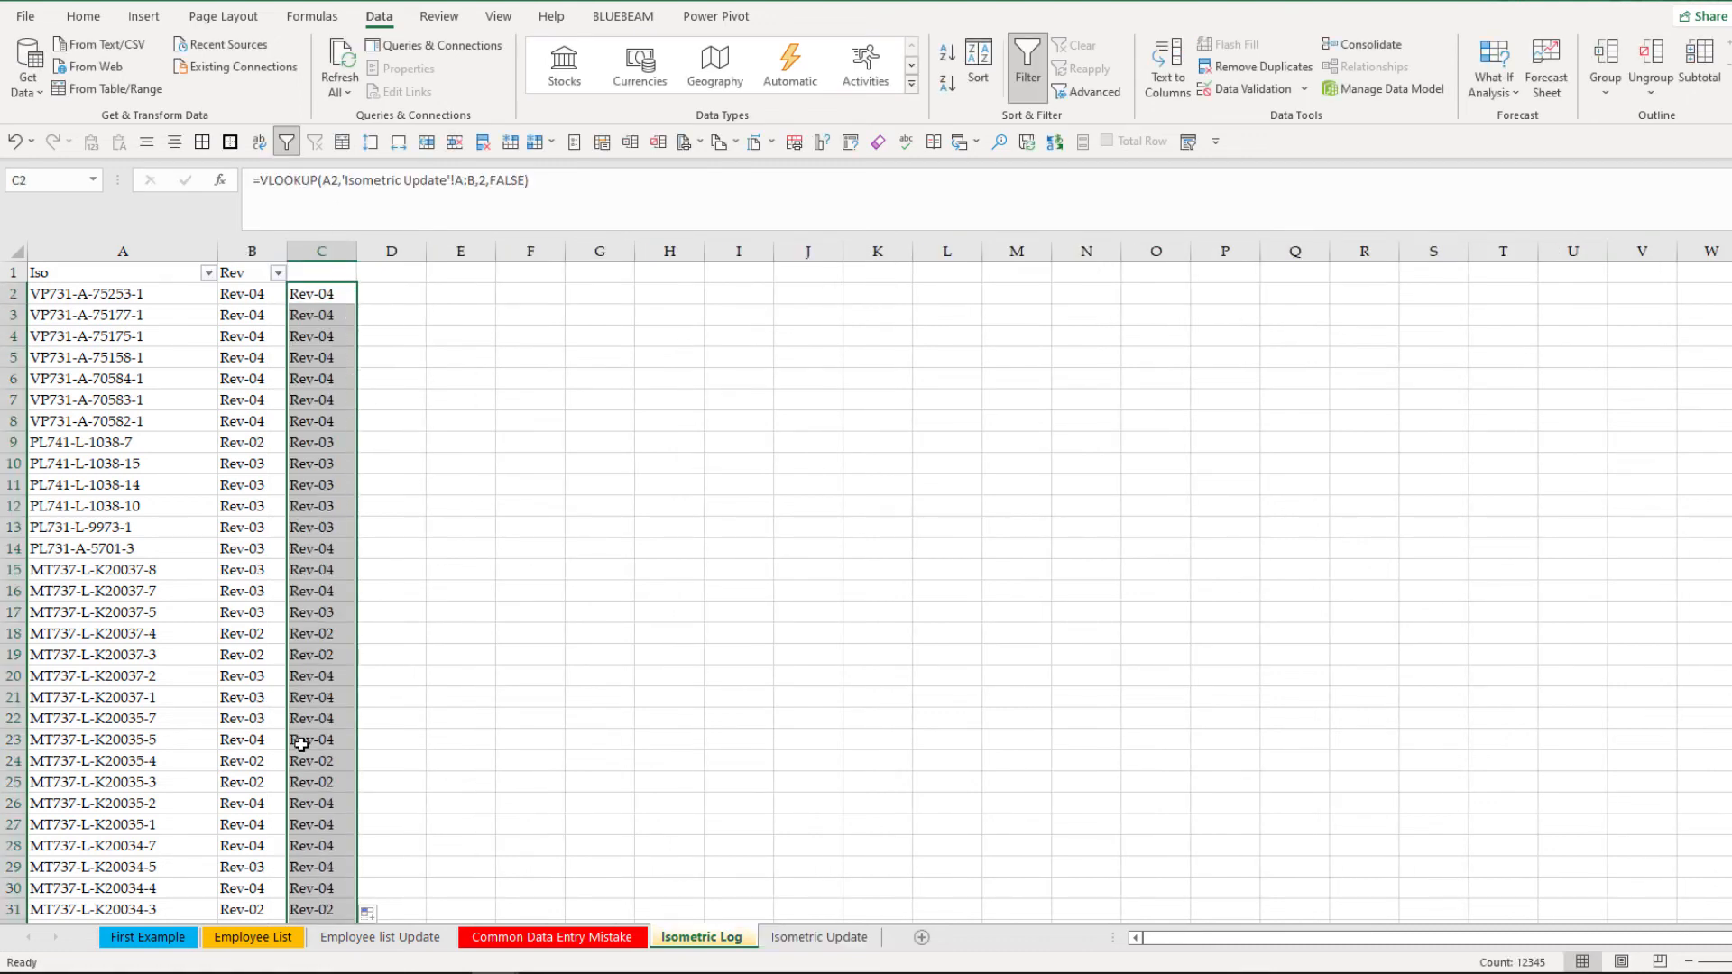
left_click(322, 297)
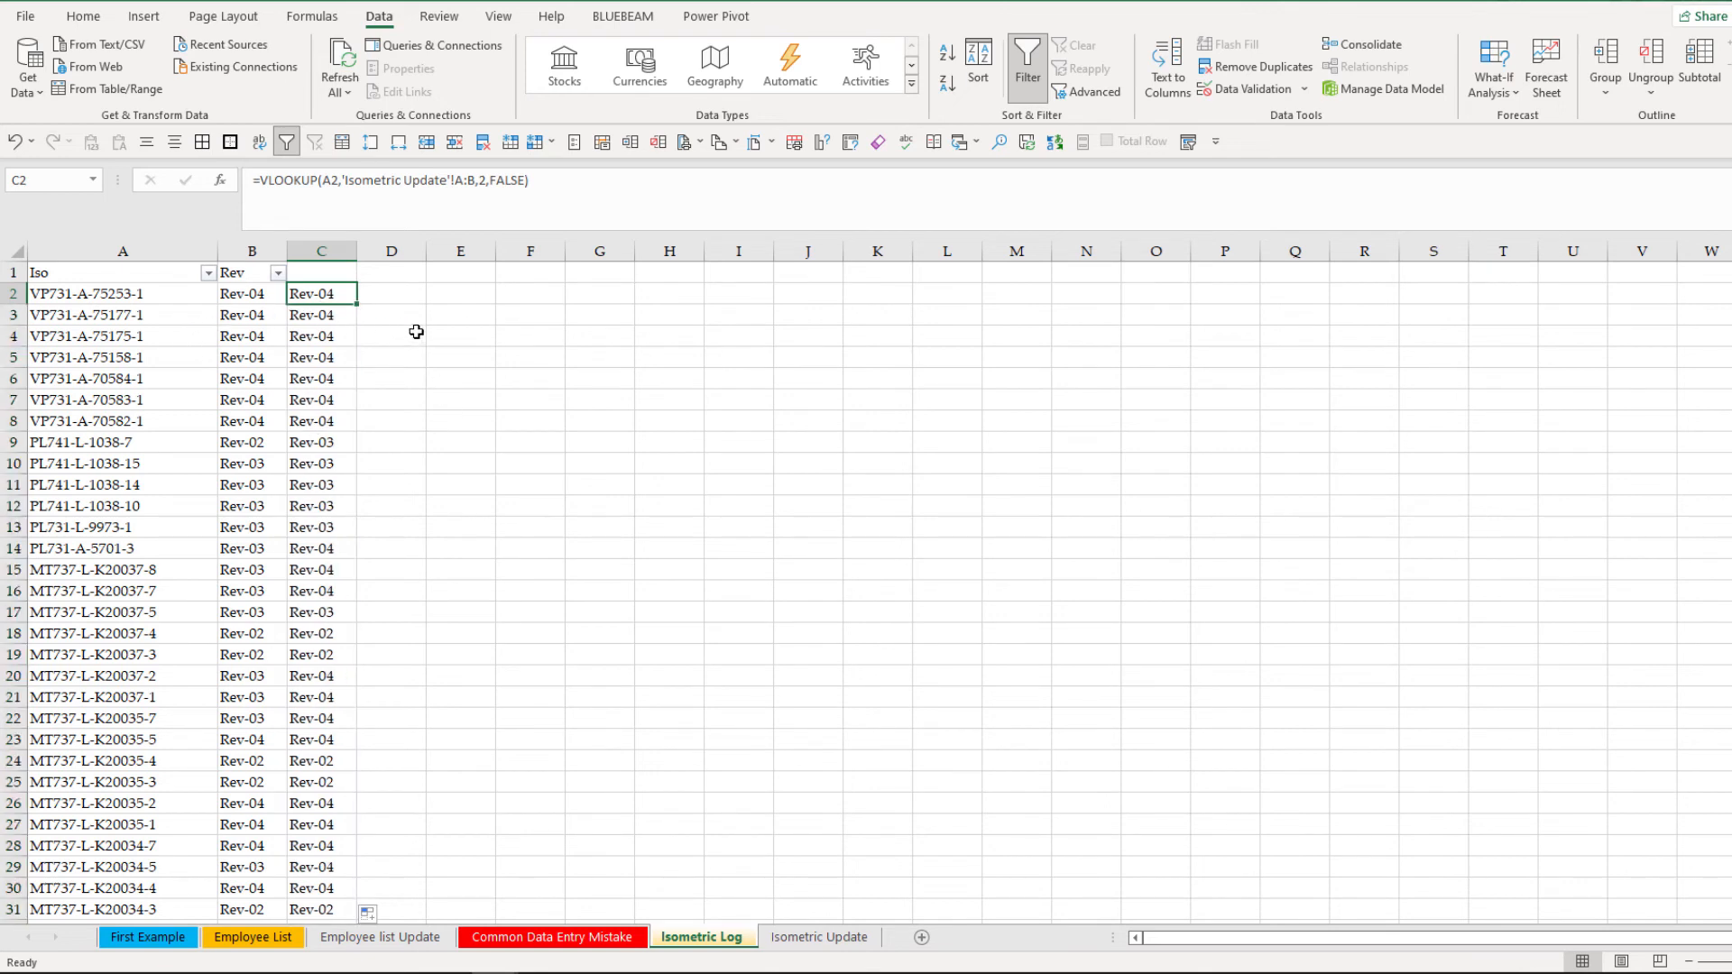
Compare the logged and looked-up revisions by entering =B2=C2 in cell D2 and filling it down column D.
left_click(394, 291)
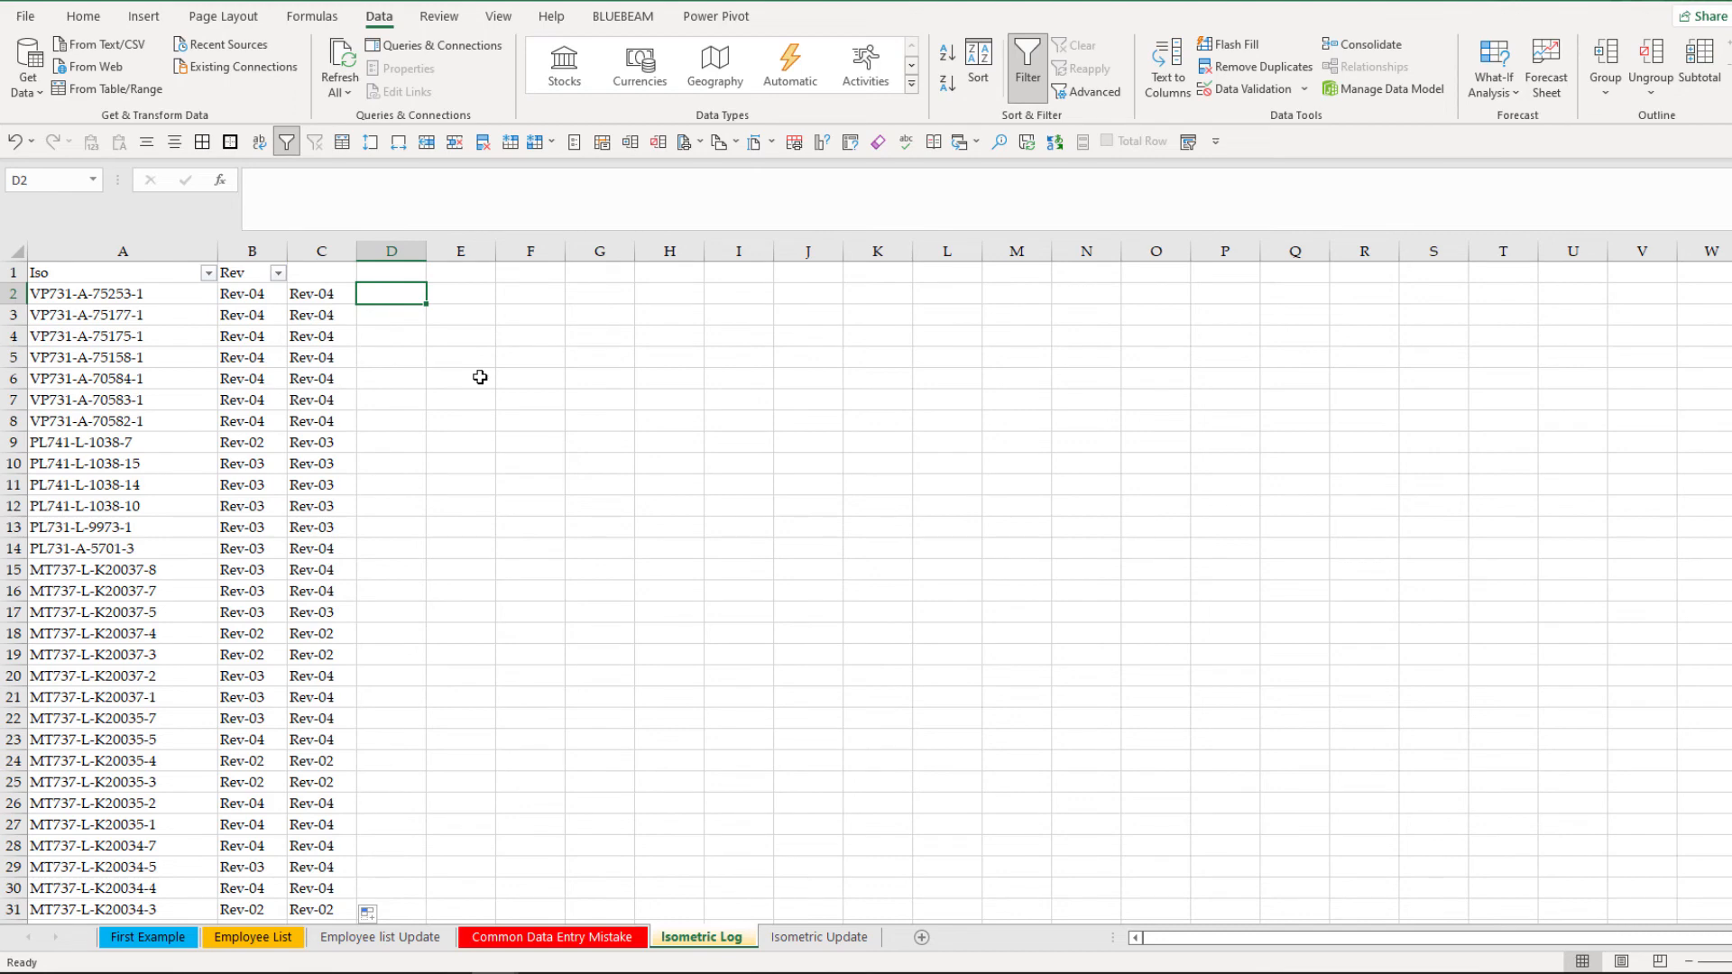
type("=")
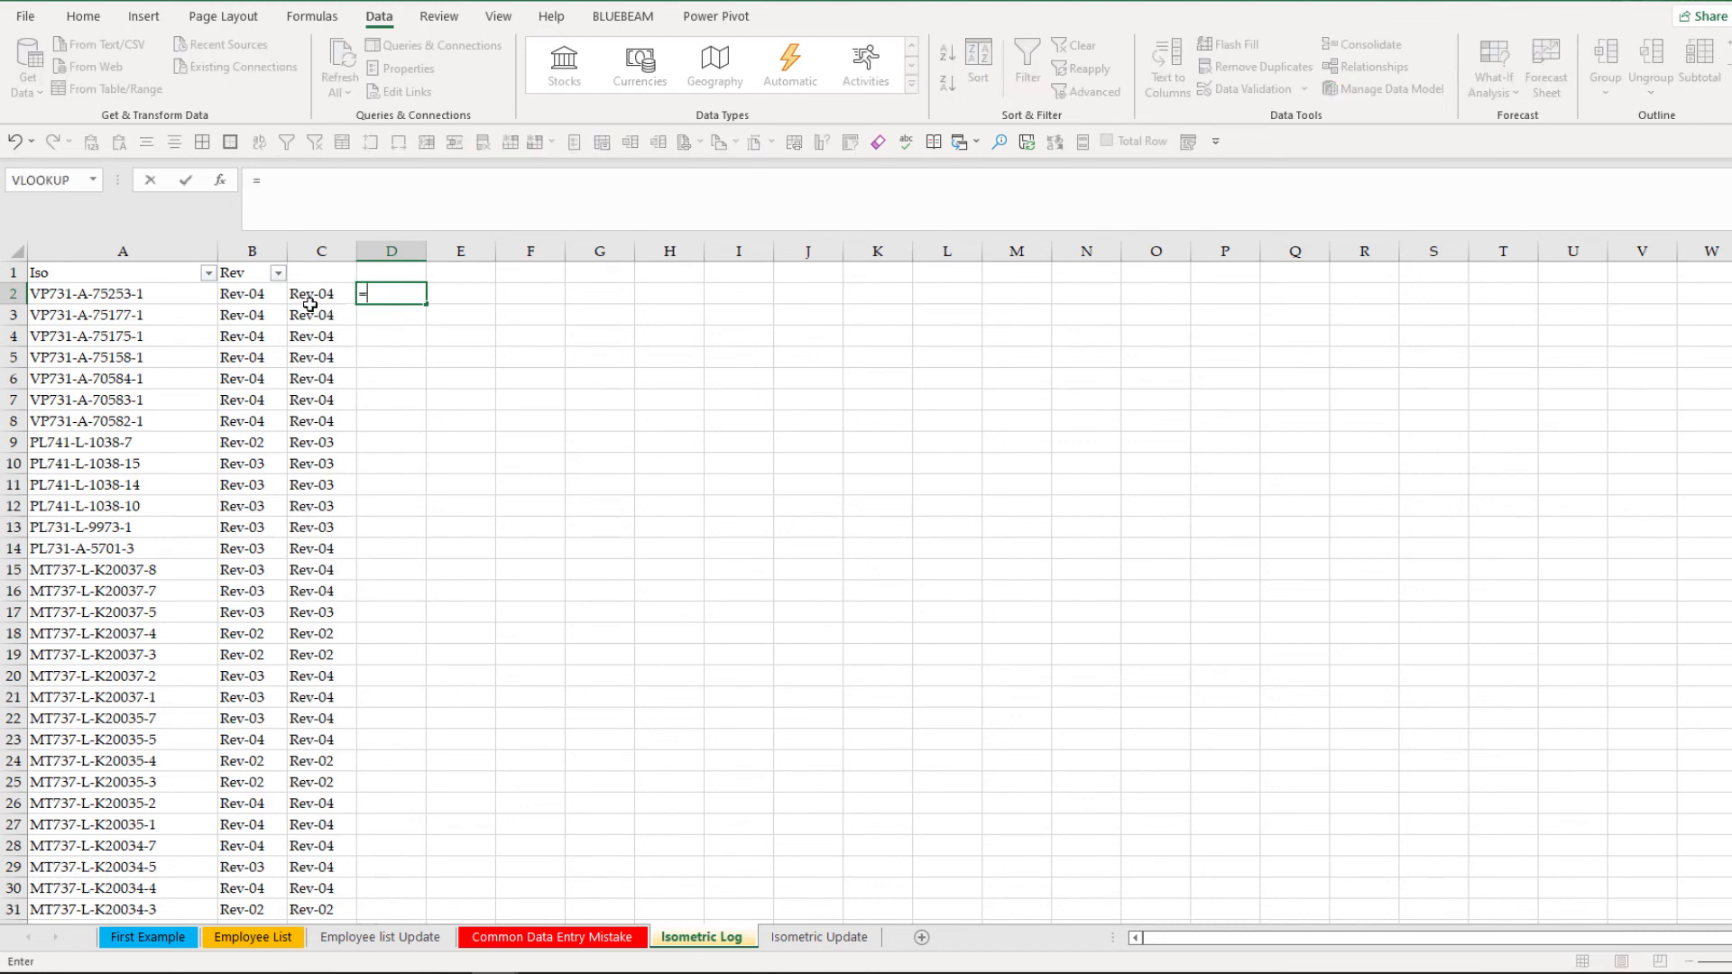
left_click(257, 294)
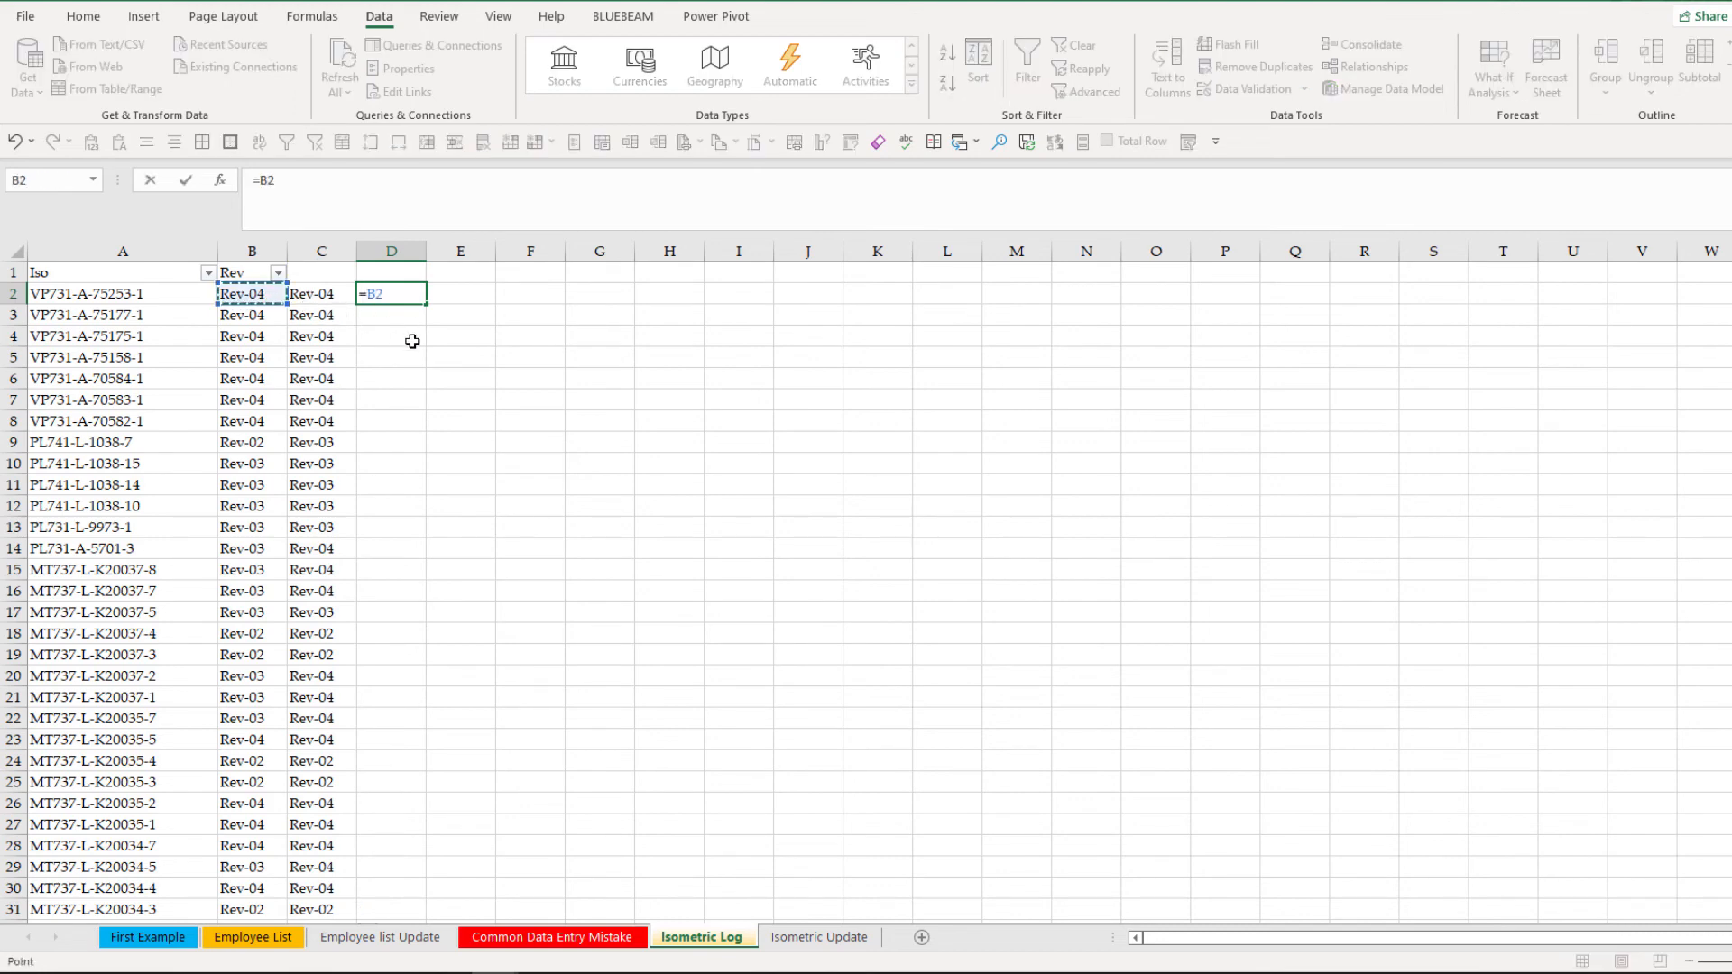
type("=")
left_click(320, 293)
key("Return")
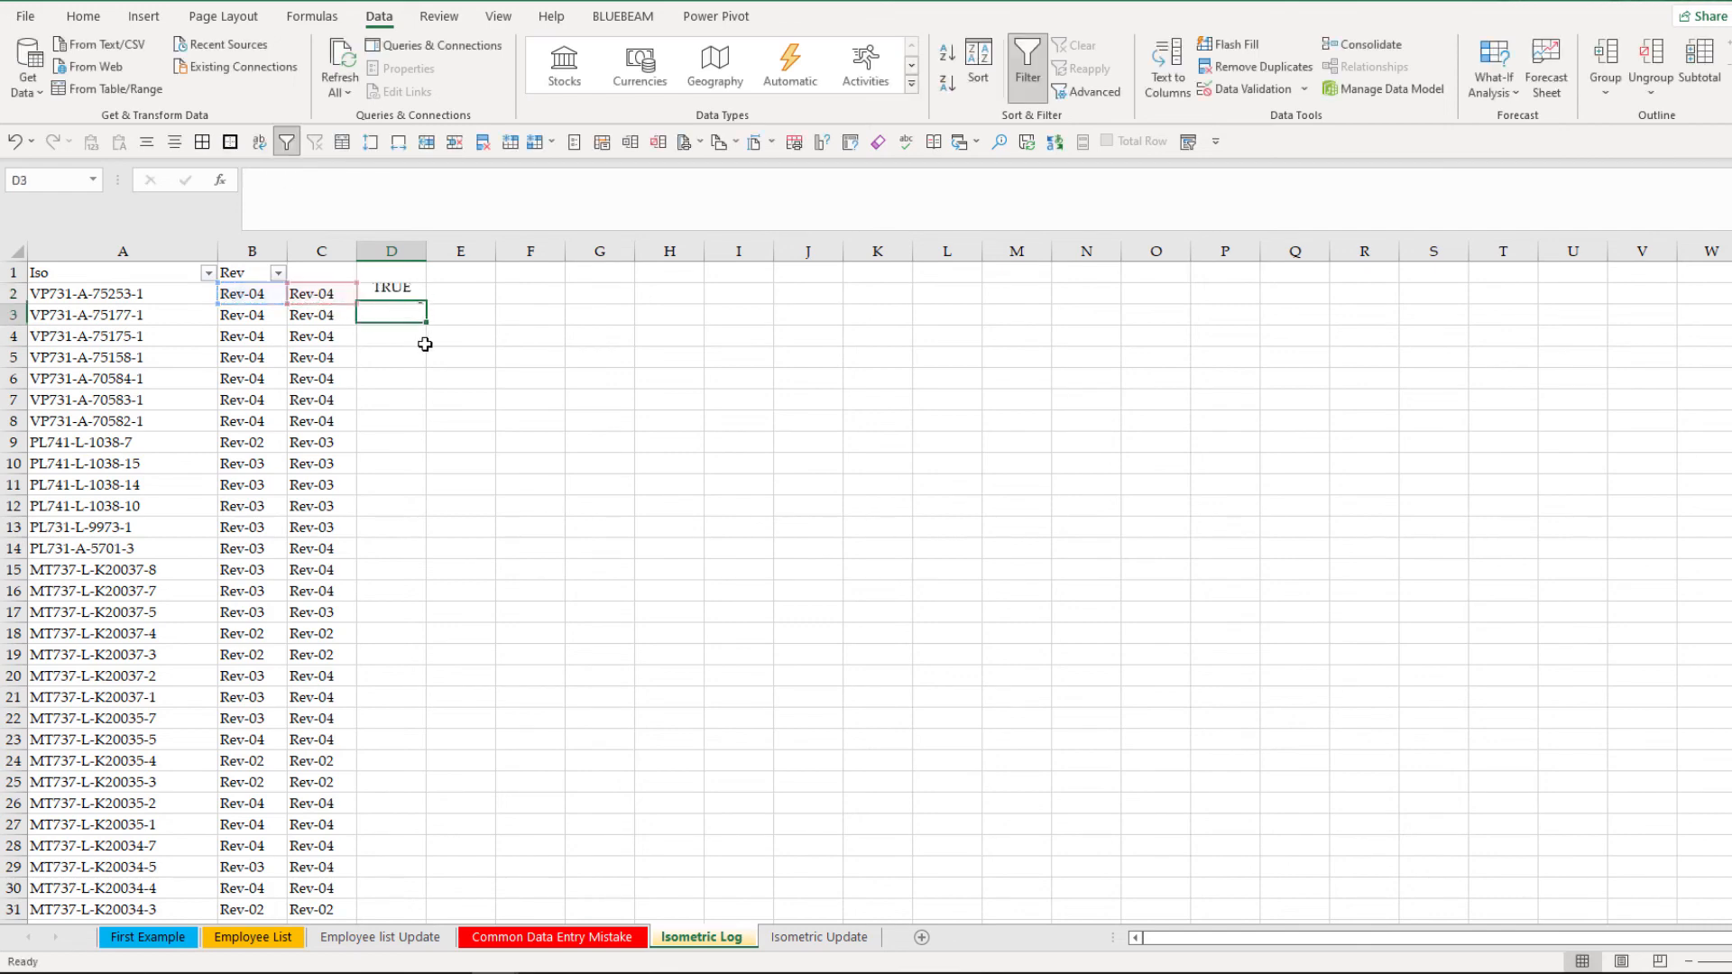
key("Up")
left_click(259, 298)
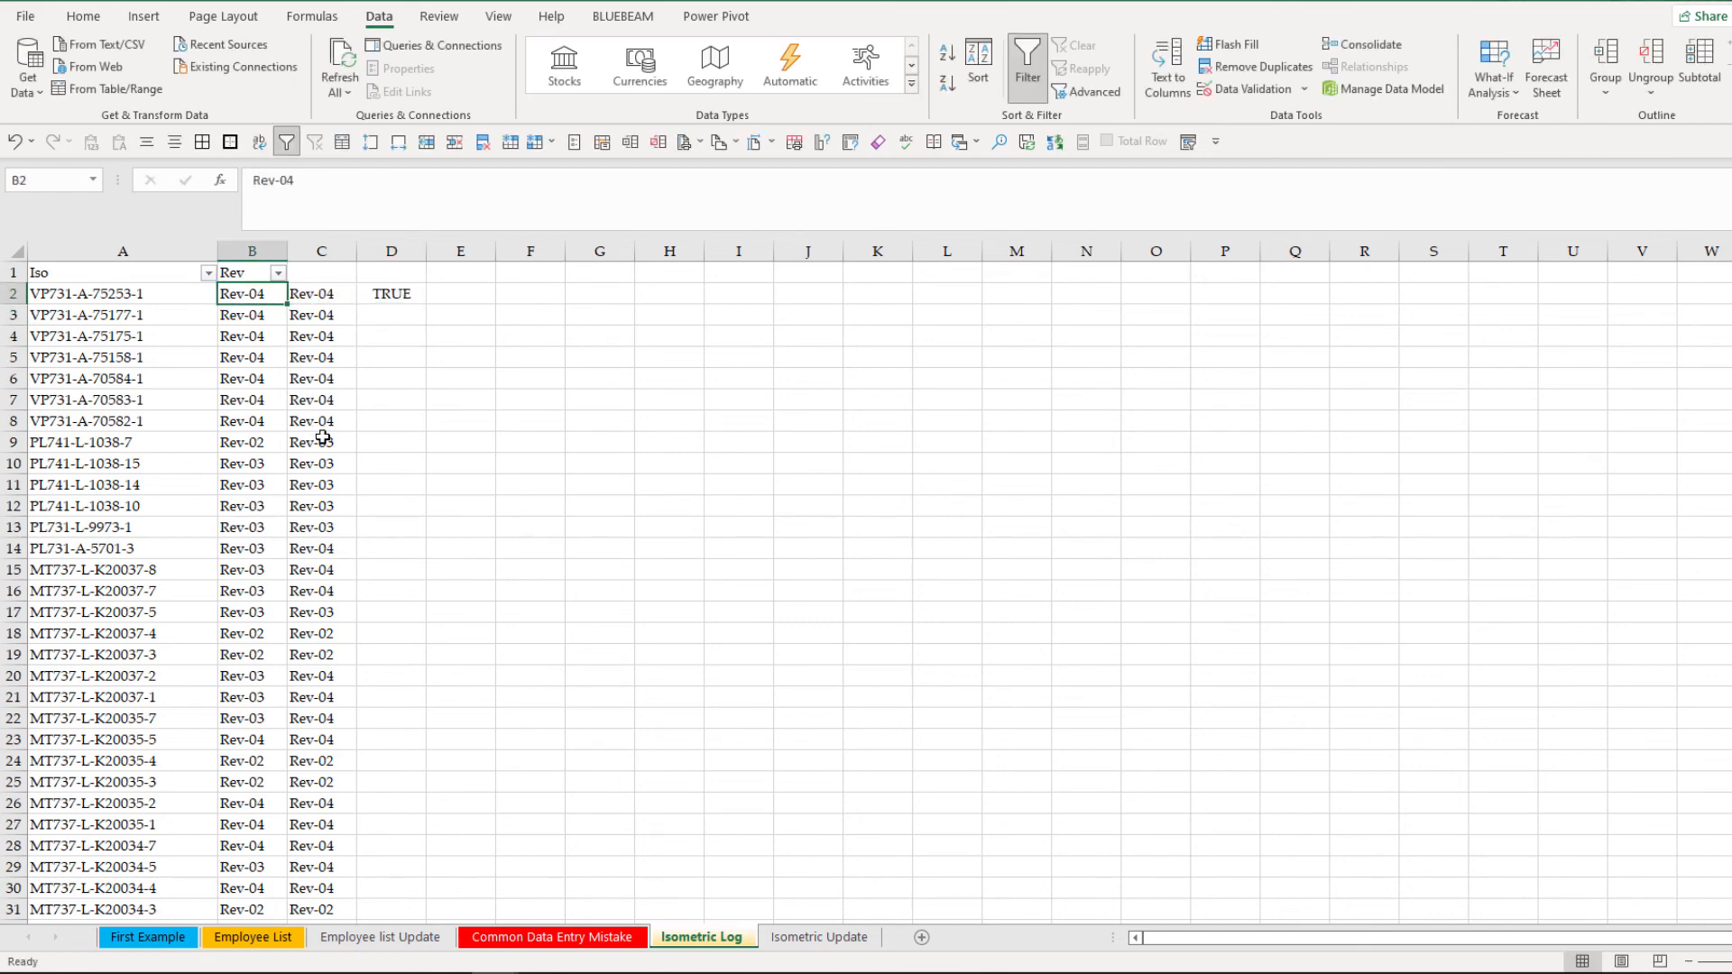
left_click(343, 298)
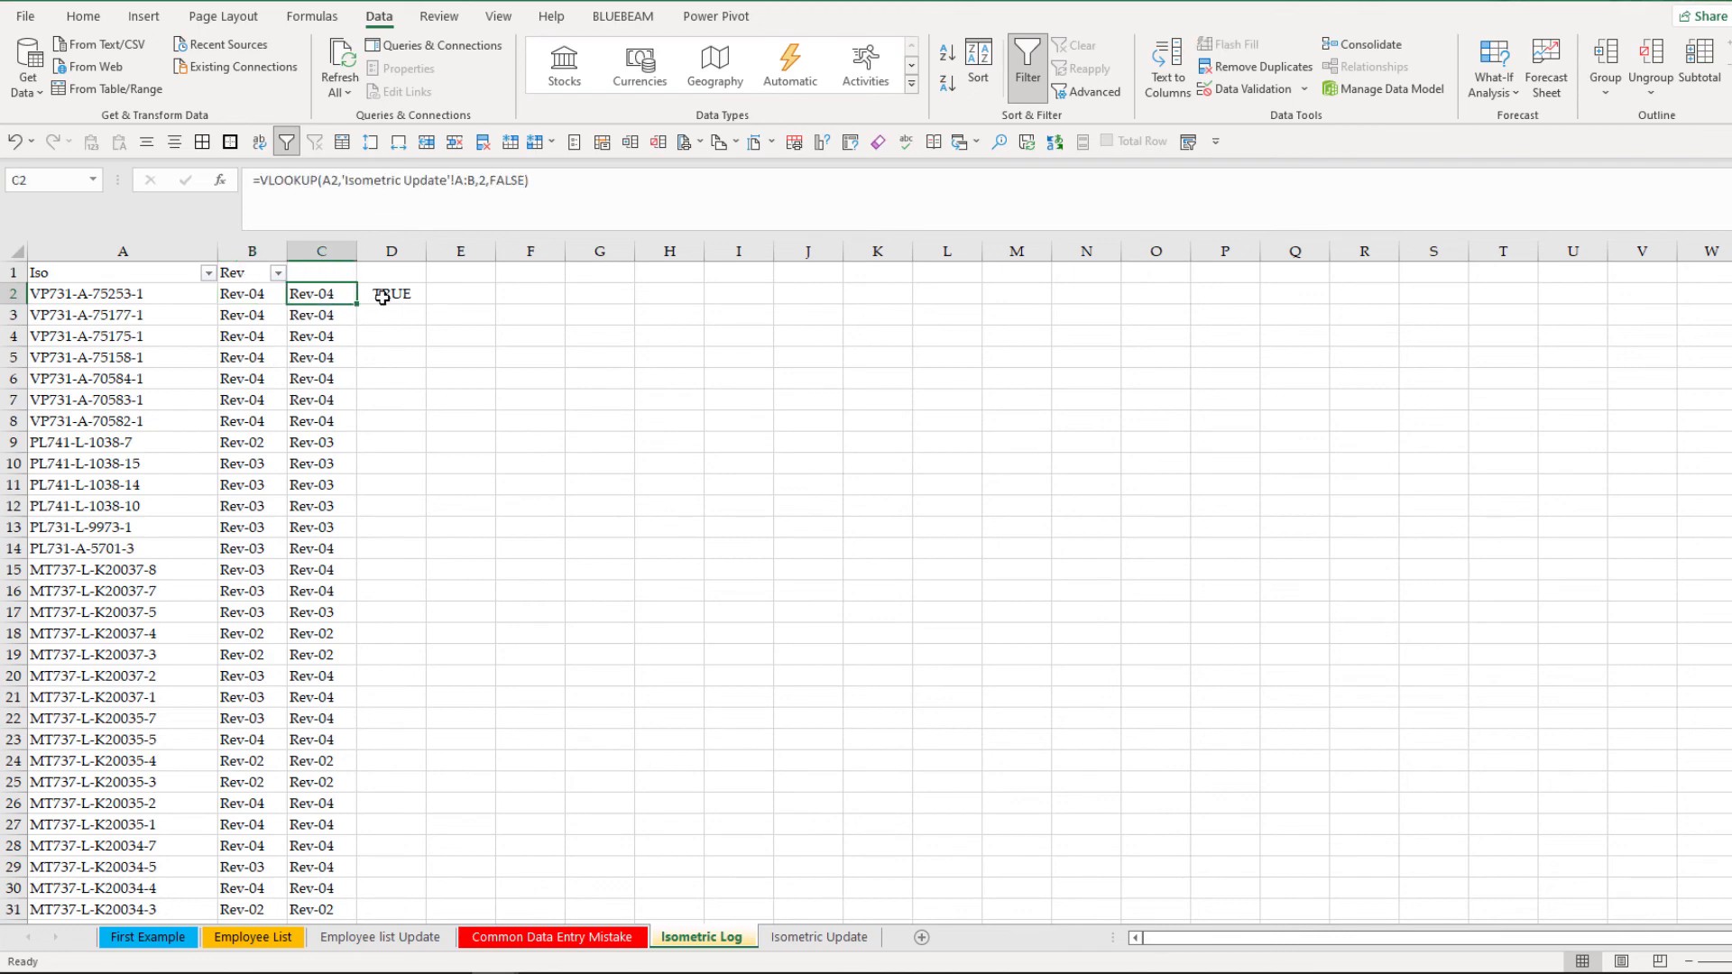
left_click(415, 300)
double_click(426, 307)
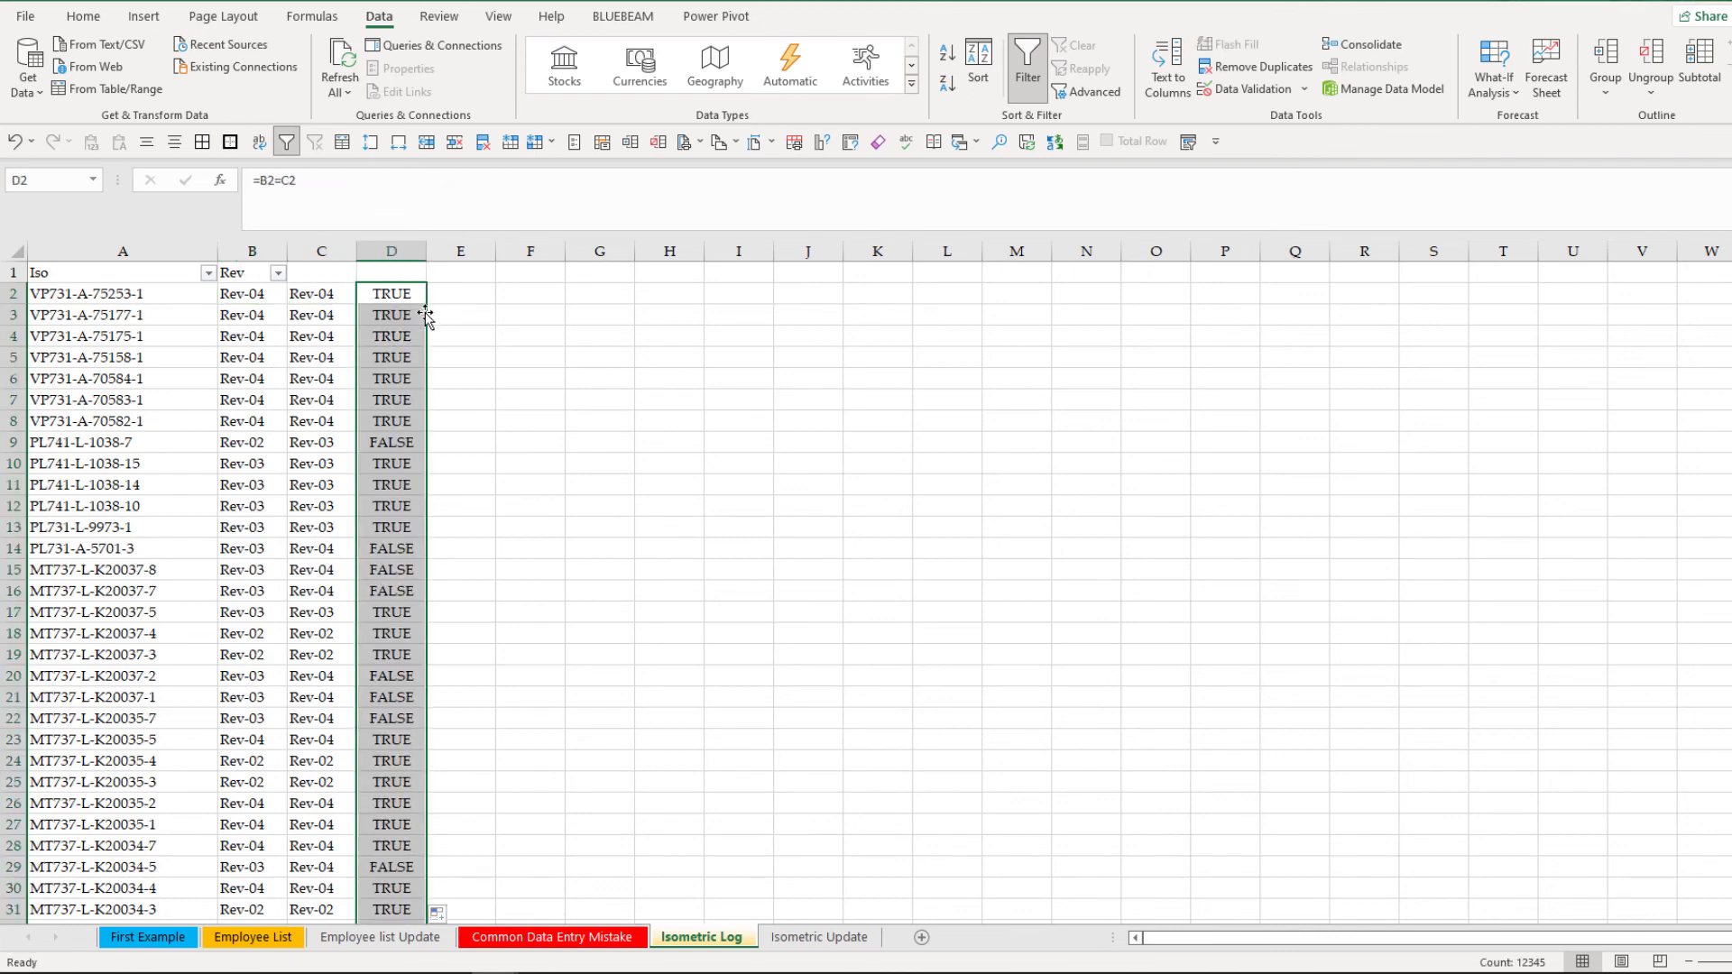
Examine the comparison result in D9 against the logged revision in B9 and the looked-up revision in C9.
left_click(412, 441)
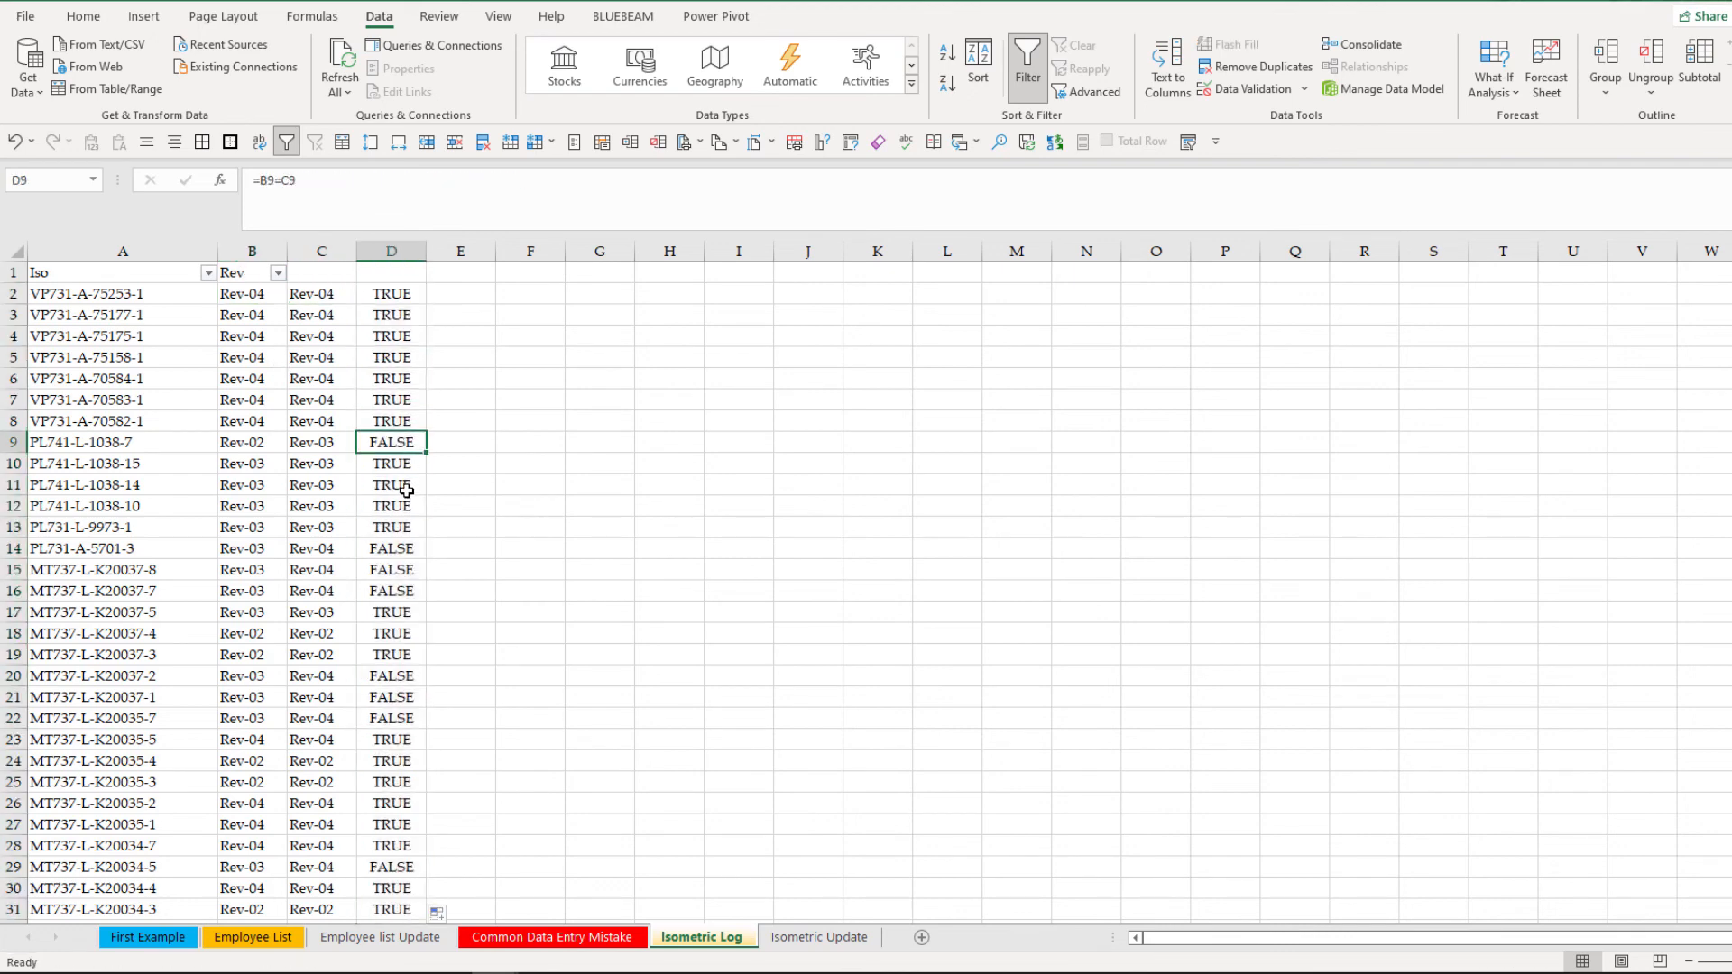
left_click(260, 445)
left_click(311, 442)
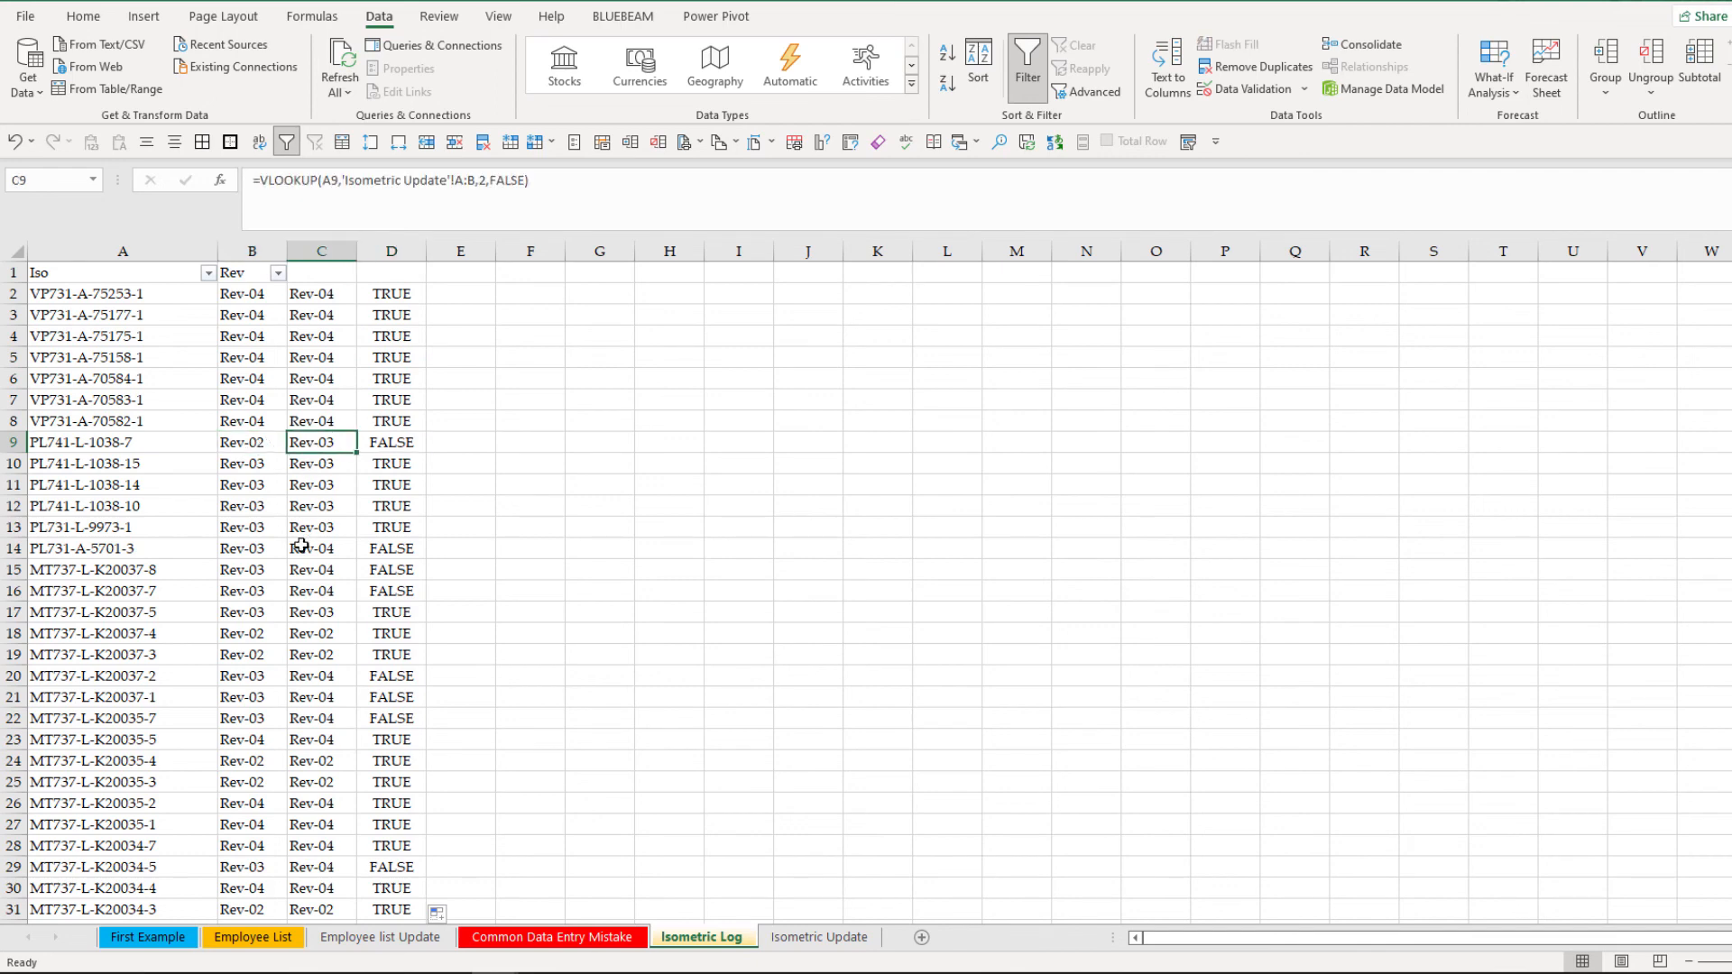
left_click(251, 451)
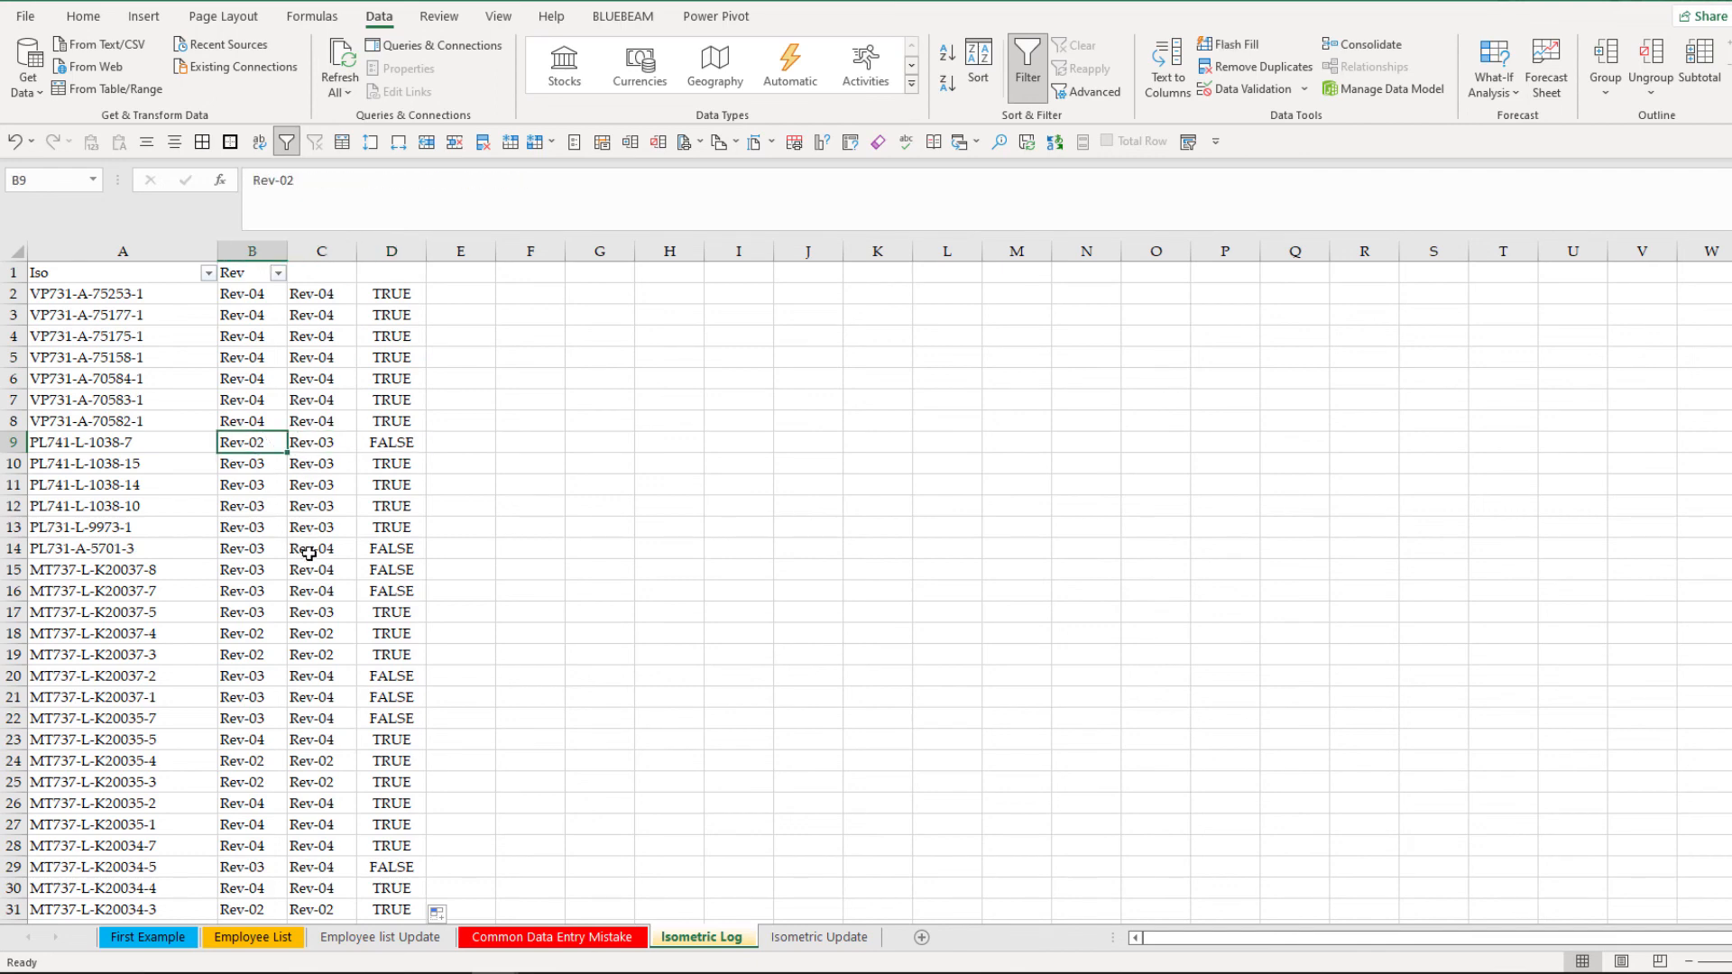
left_click(314, 448)
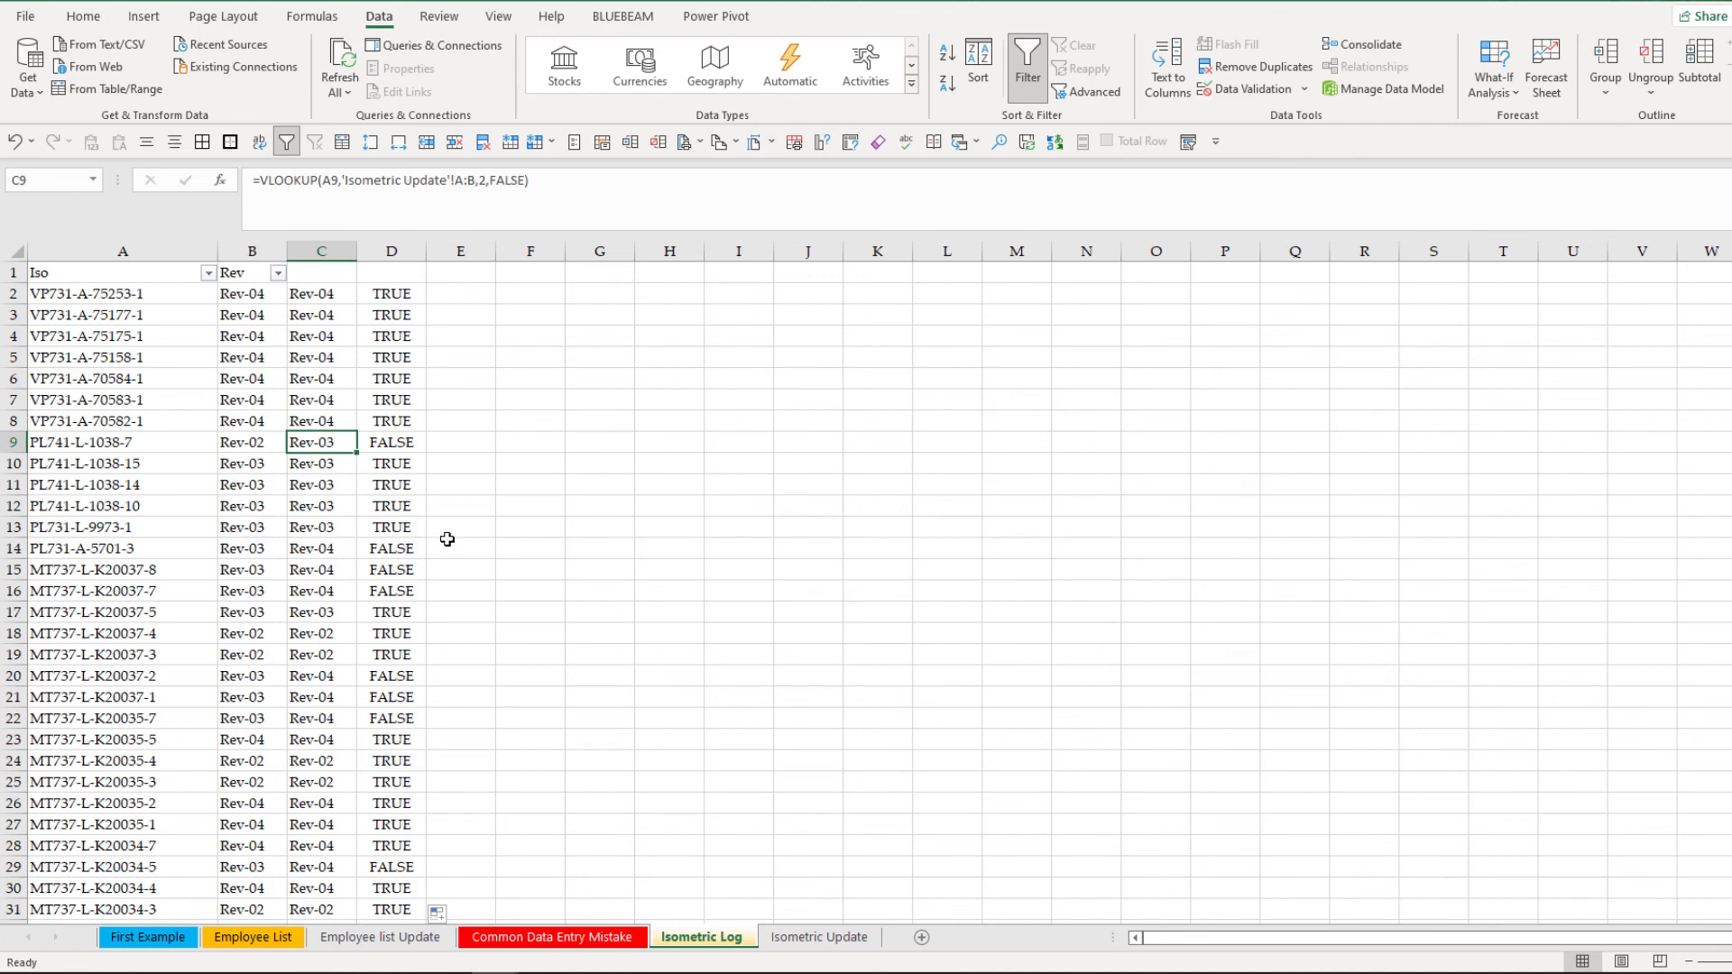
Extend the header filter to column D, show only the FALSE rows, and review the filtered isometrics.
left_click(392, 272)
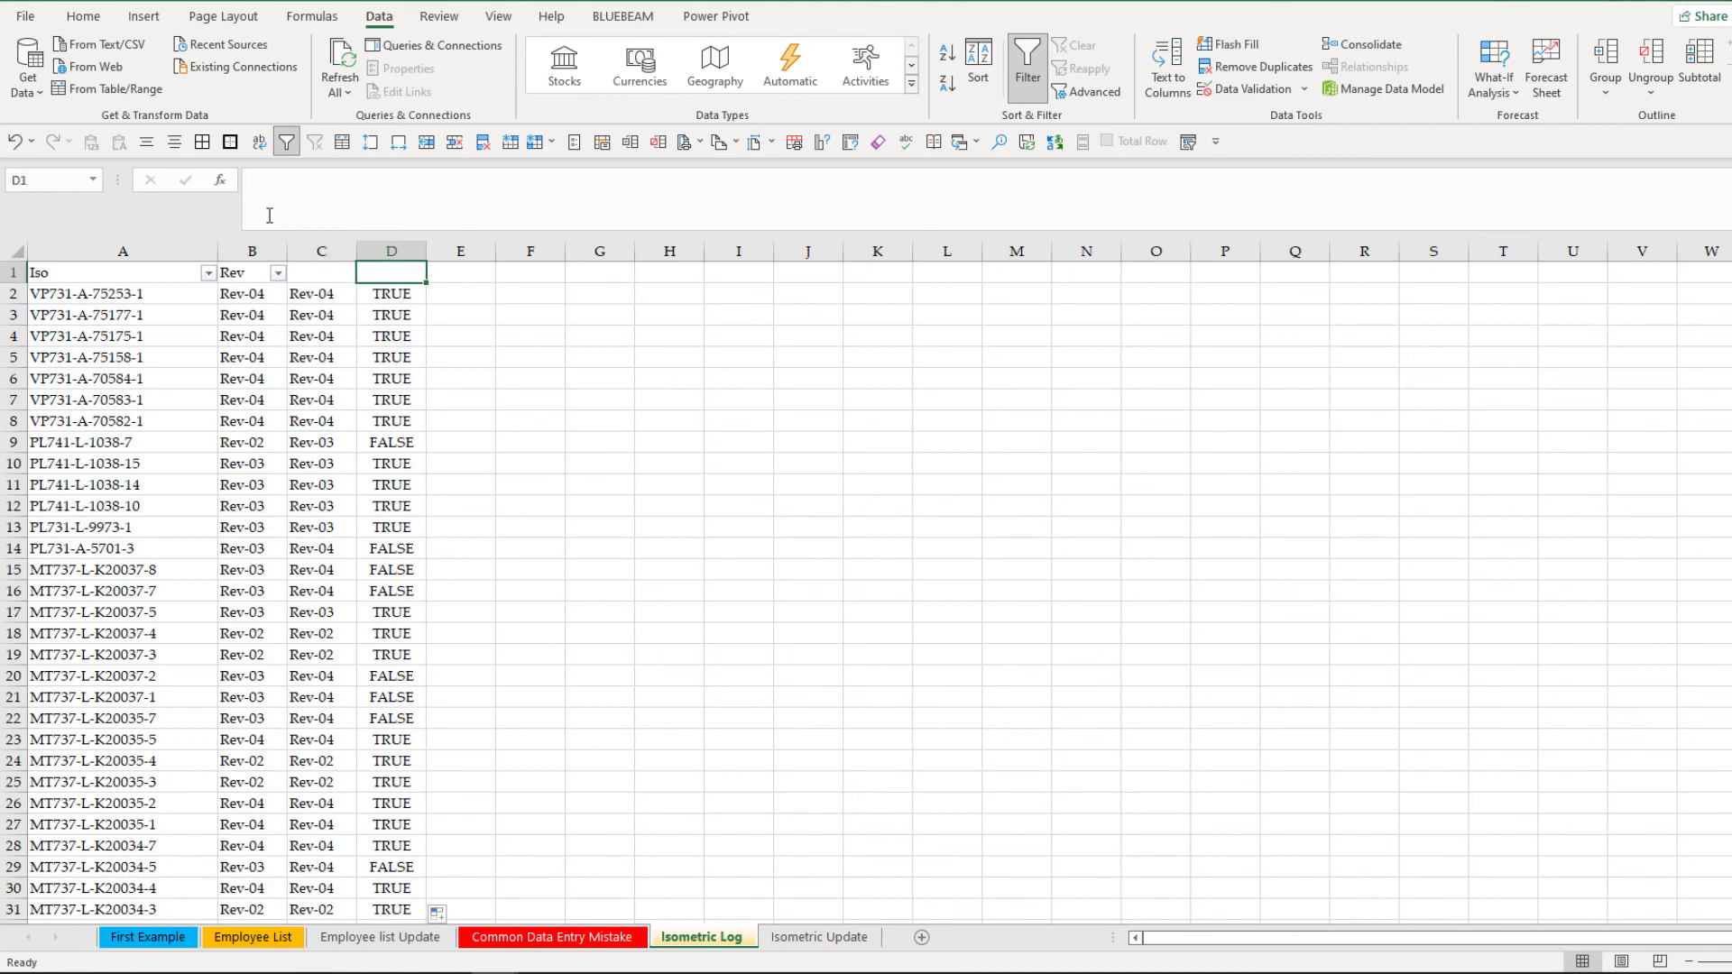
left_click(288, 142)
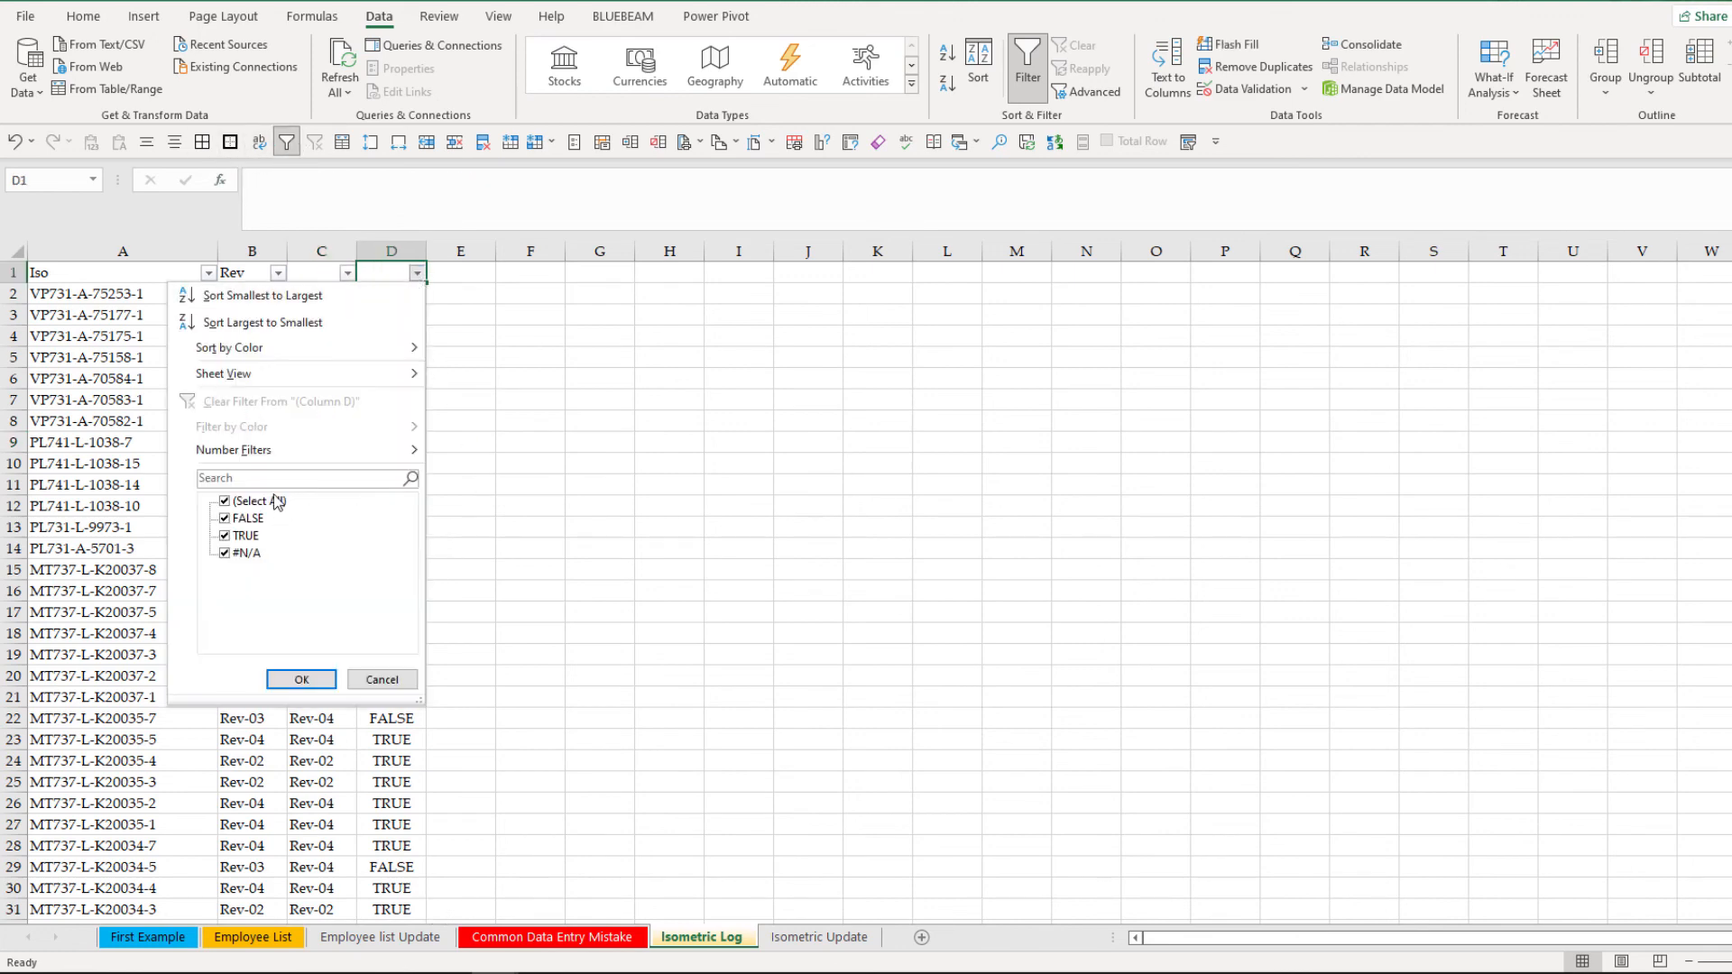
left_click(225, 501)
left_click(224, 518)
left_click(301, 679)
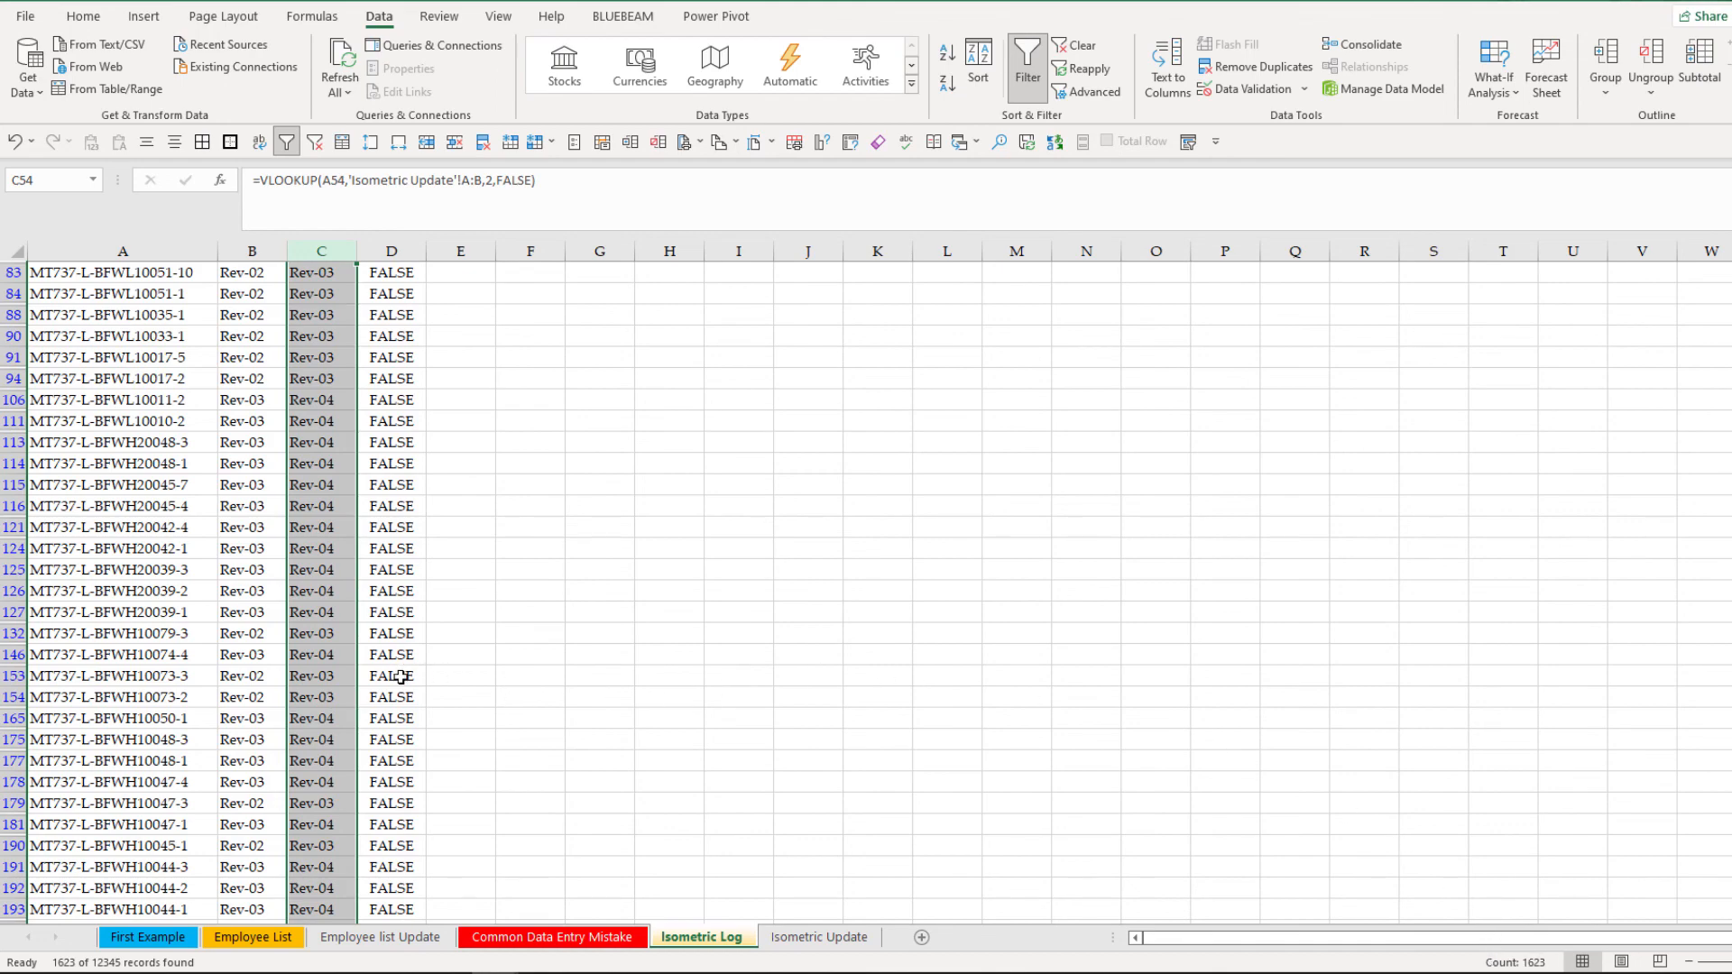
scroll(401, 678, "down", 4)
scroll(401, 678, "down", 7)
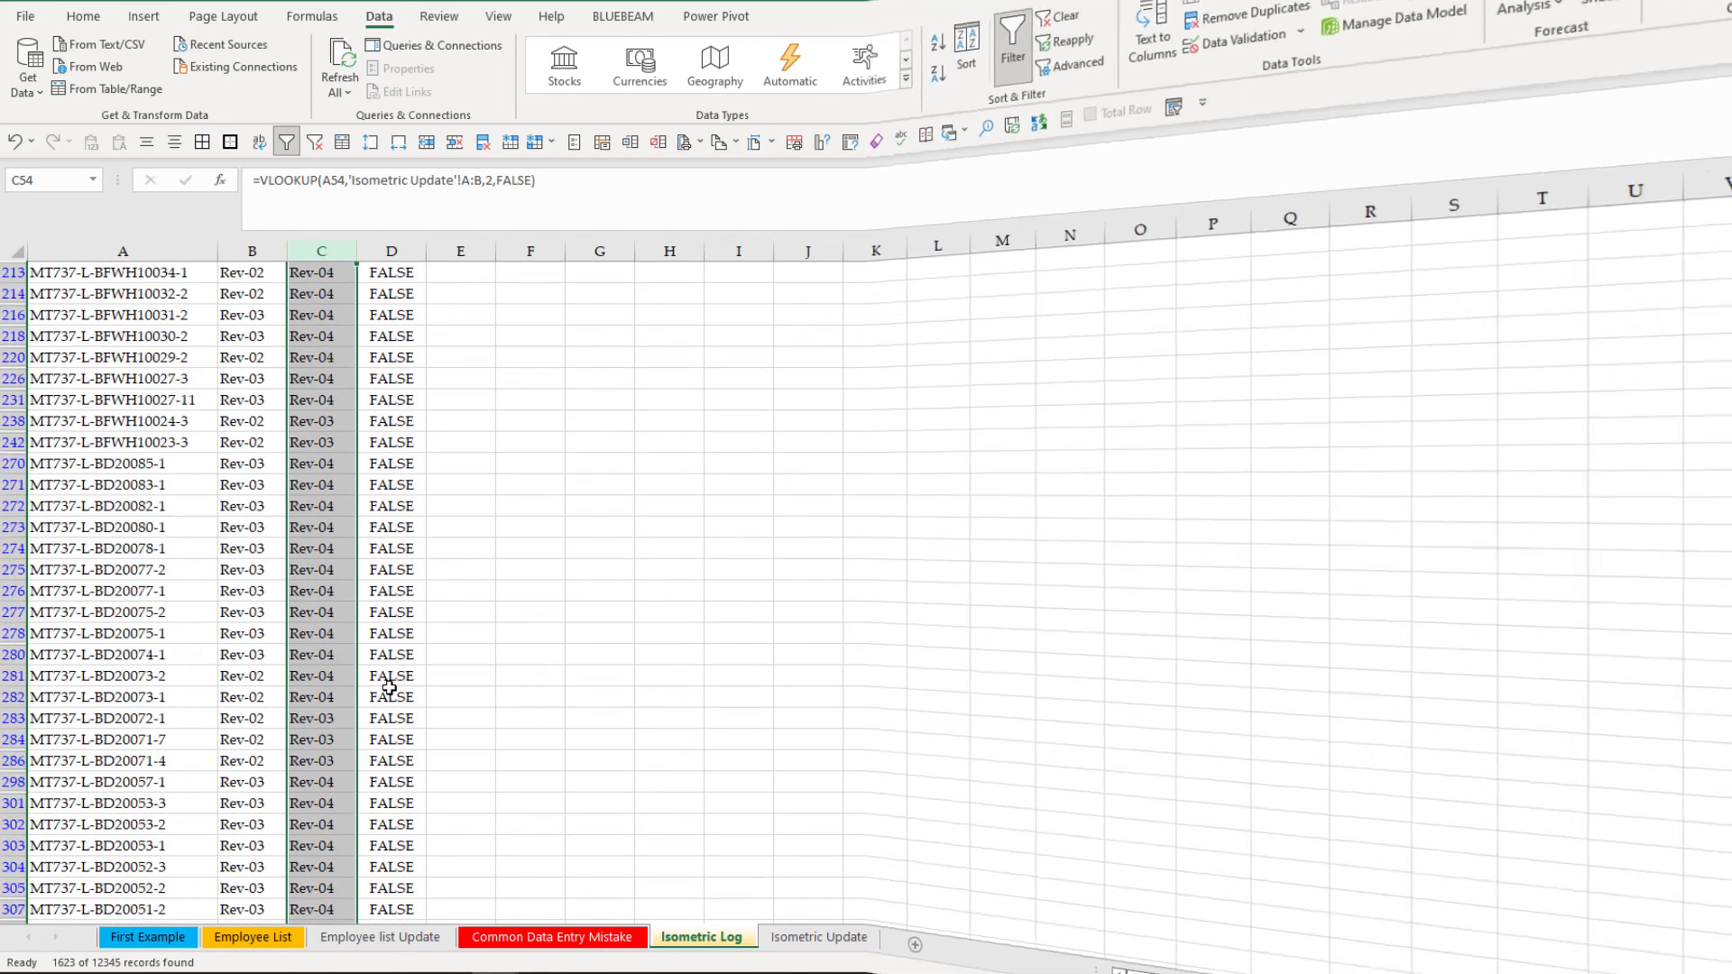